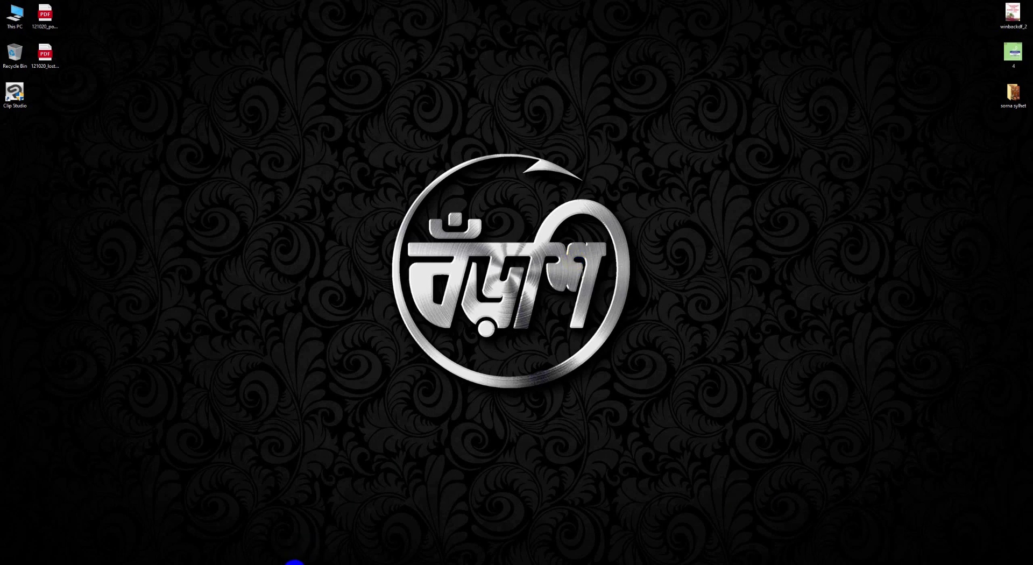
Review jota.psd in Photoshop, minimize it, and open the animation folder beside After Effects
mouse_move(322, 563)
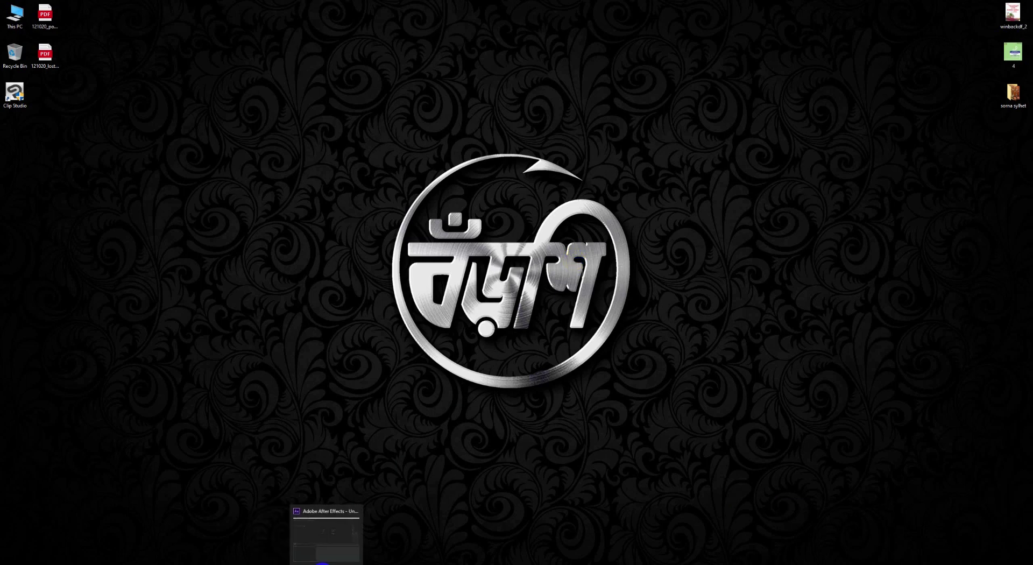
click(291, 562)
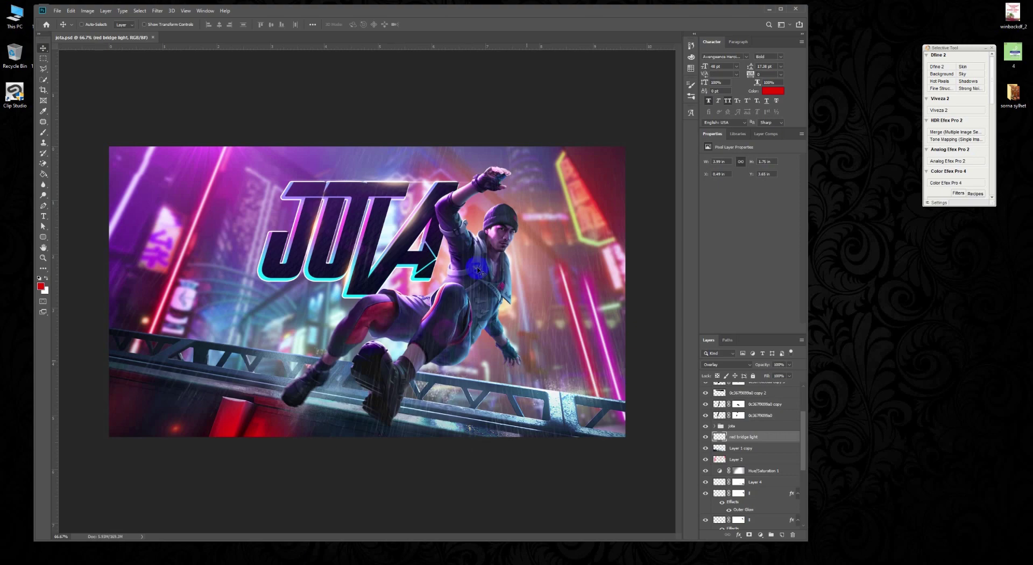
click(769, 9)
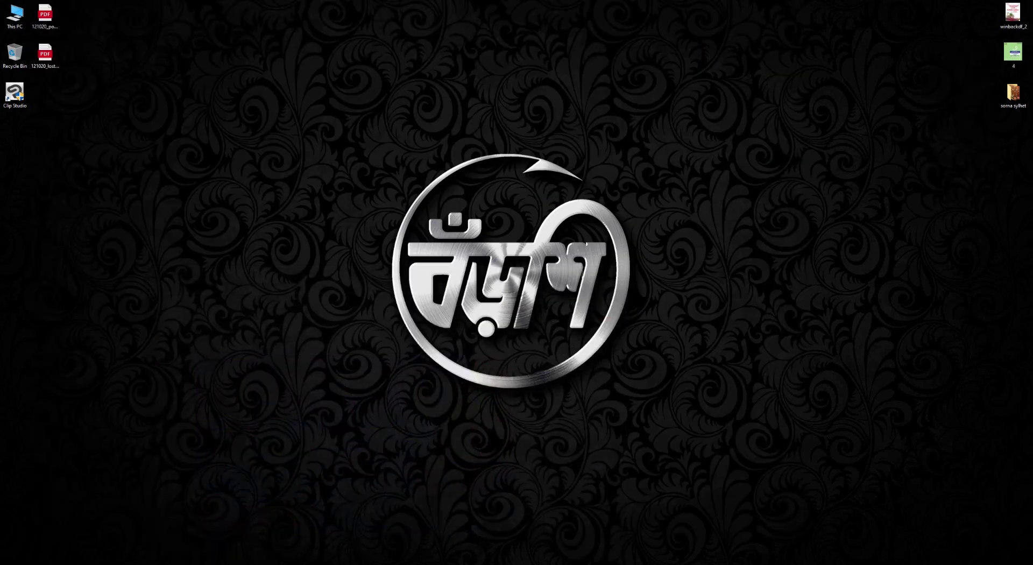
click(258, 560)
click(280, 561)
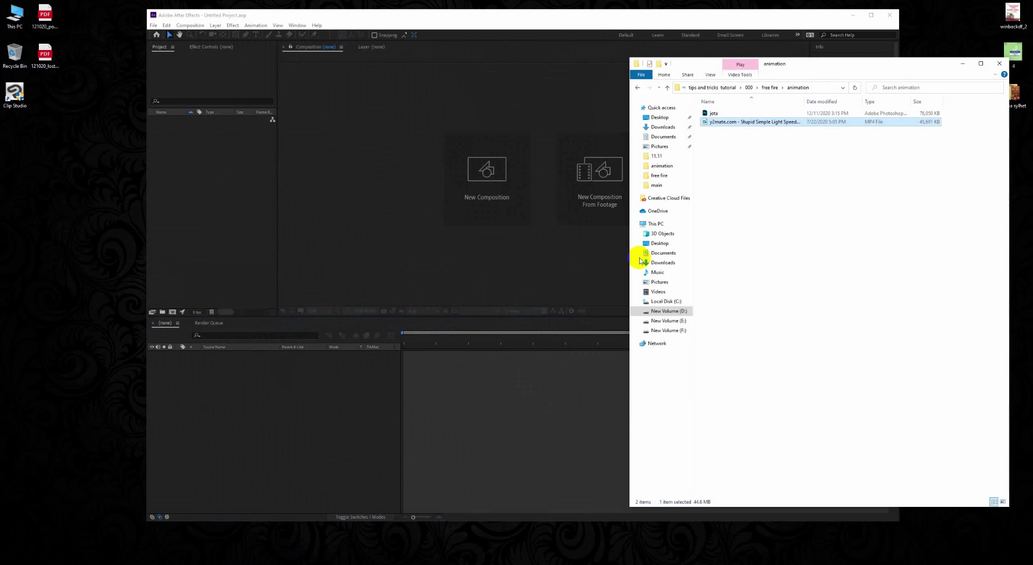
Drag jota.psd into the Project panel as Composition - Retain Layer Sizes with editable layer styles
click(733, 114)
drag(702, 115, 204, 208)
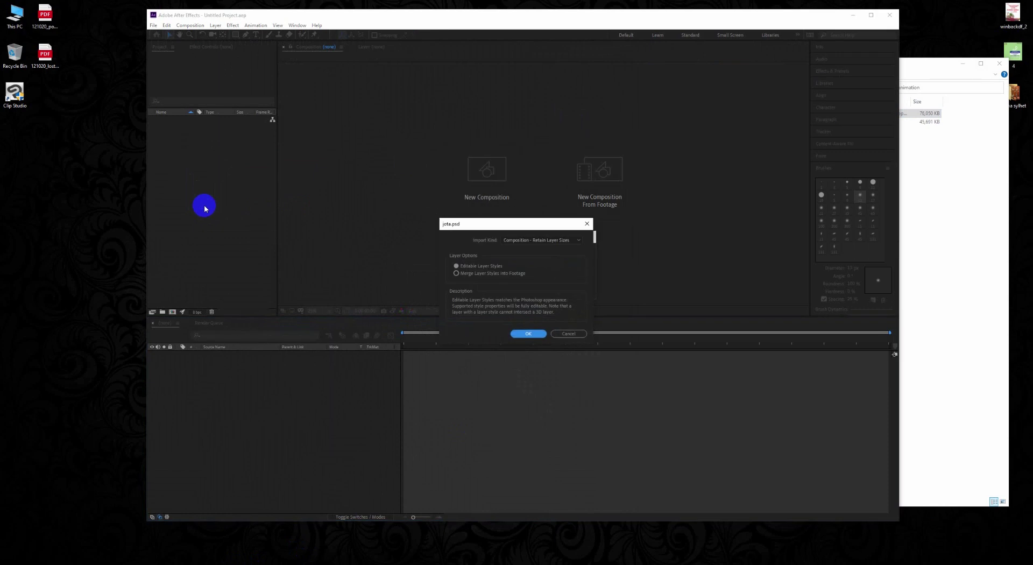
click(557, 241)
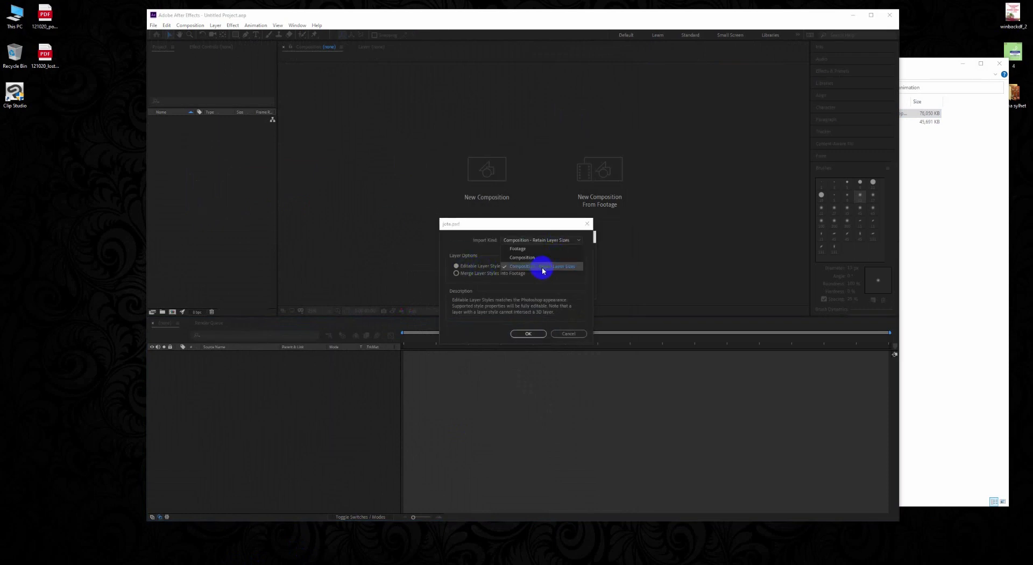
click(541, 269)
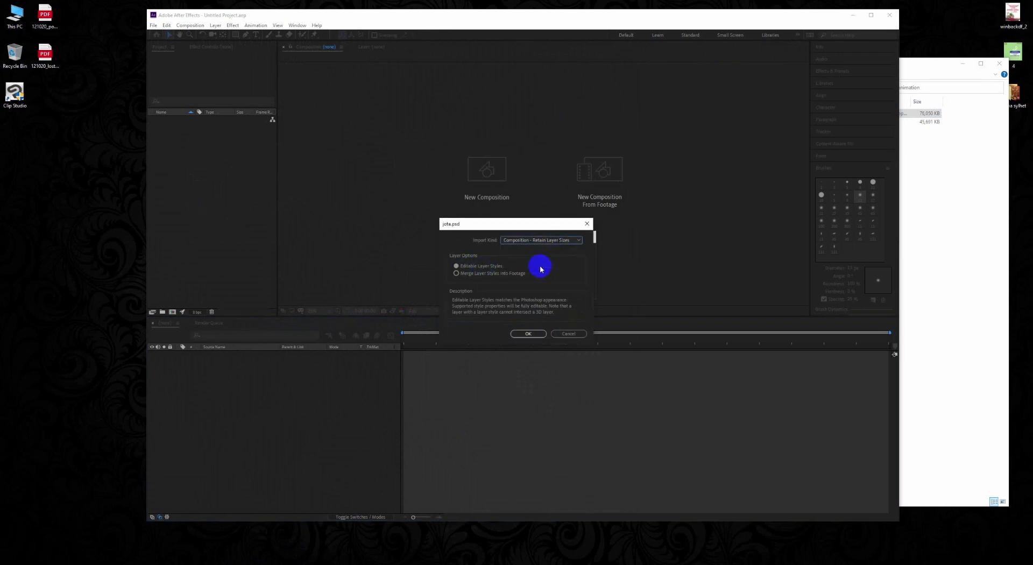
click(530, 333)
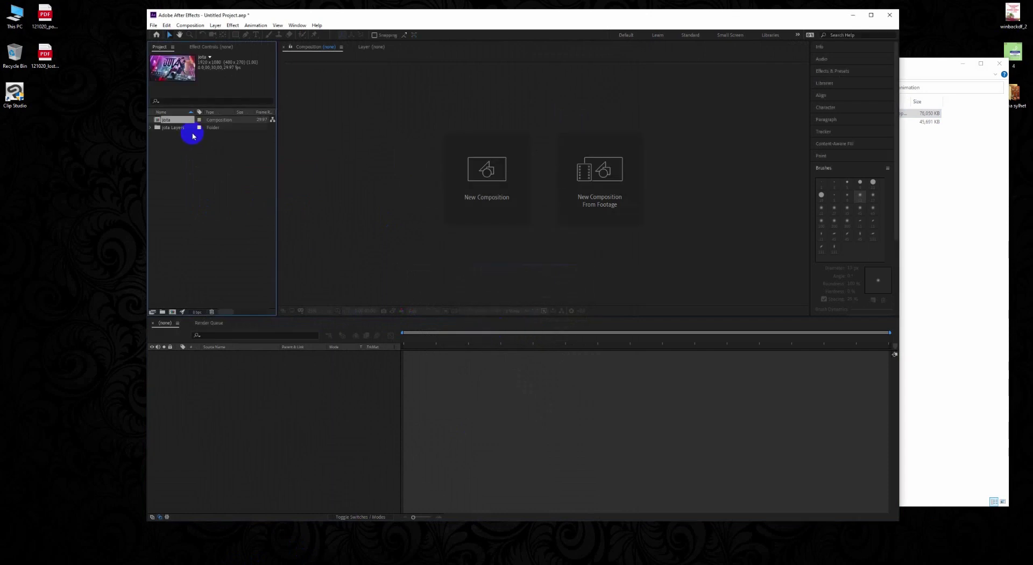
Open the jota composition, end the work area at 8 seconds, and zoom the timeline
double_click(173, 119)
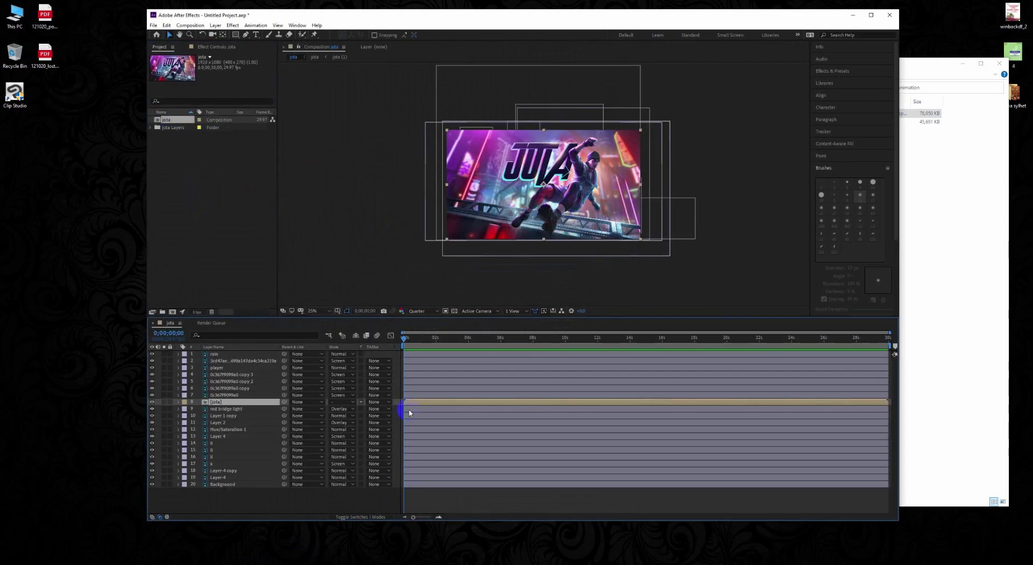
click(293, 502)
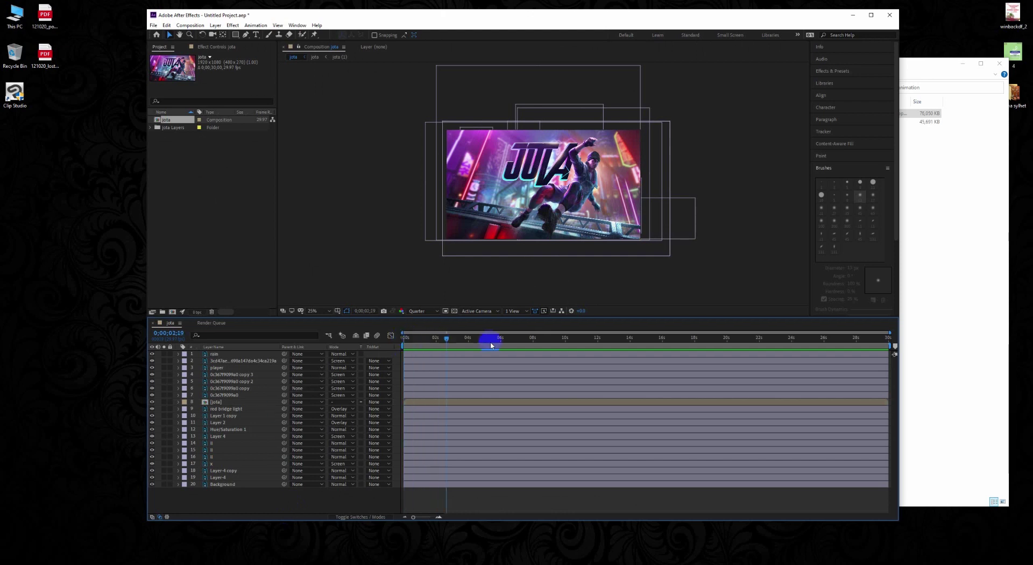
drag(893, 346, 534, 376)
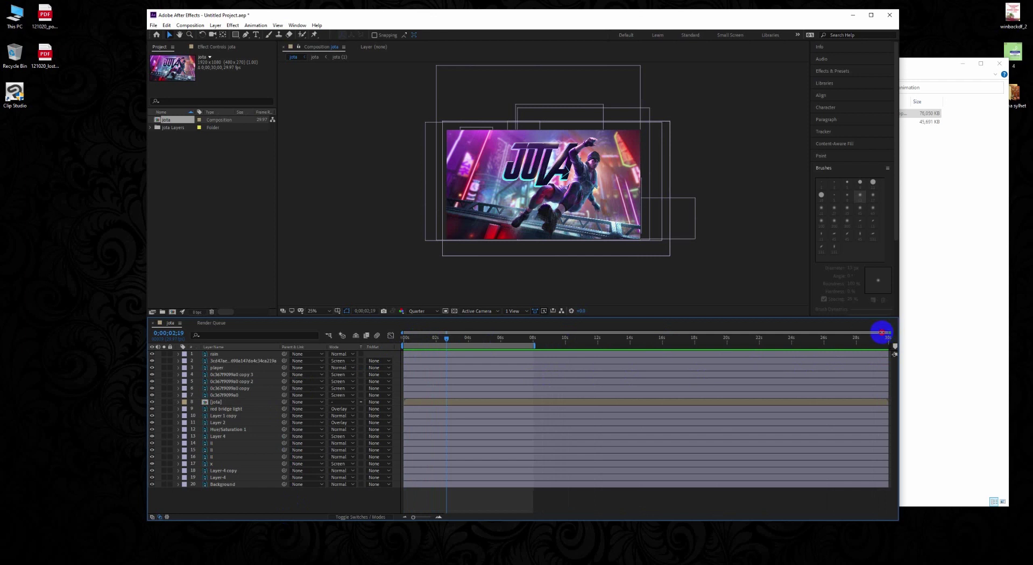
drag(882, 332, 651, 333)
click(871, 15)
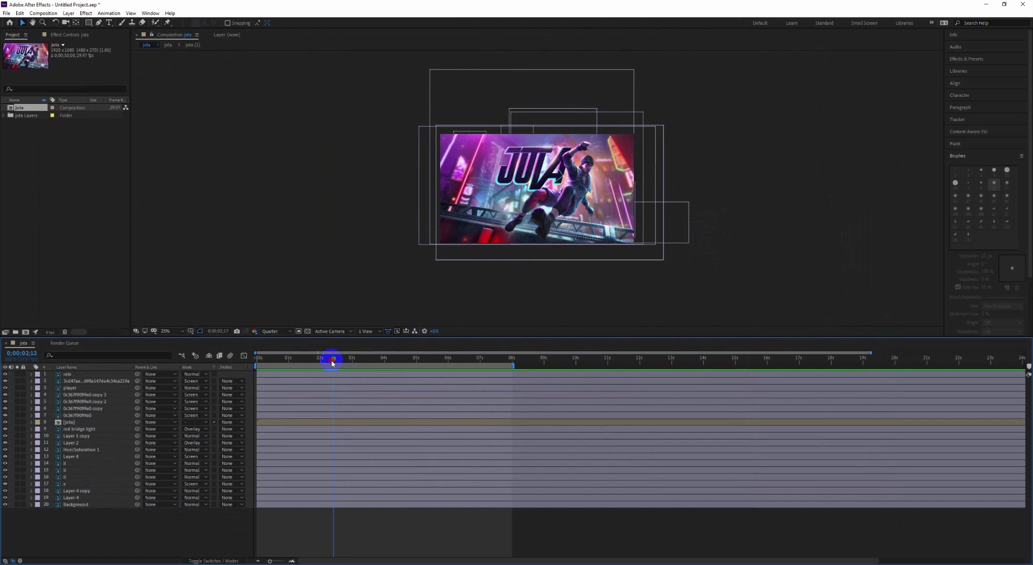
View the preview at 50%, try Full resolution, return to Quarter, and rewind to frame 0
key(period)
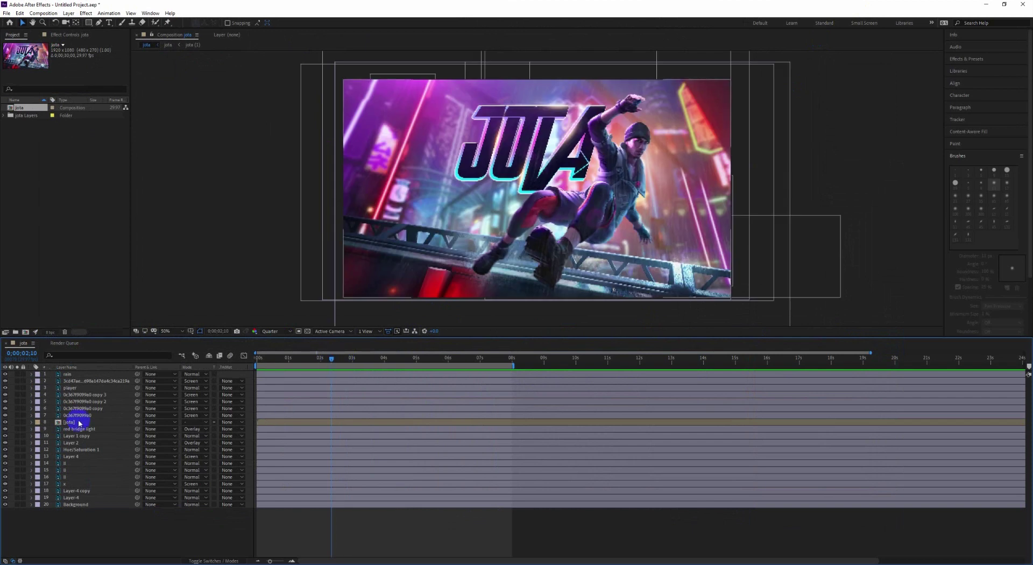
click(289, 332)
click(272, 350)
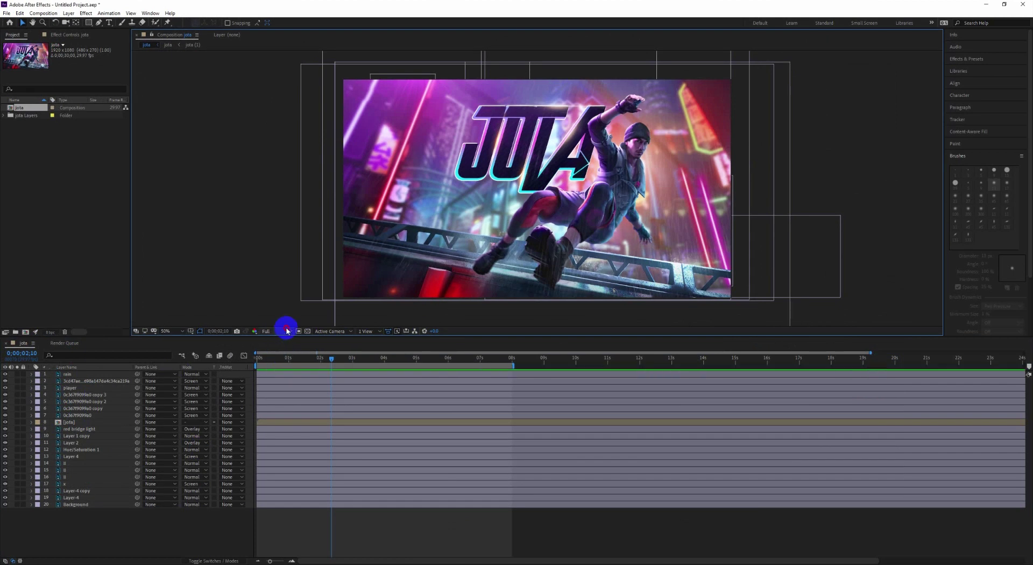
click(286, 330)
click(277, 369)
drag(331, 358, 258, 357)
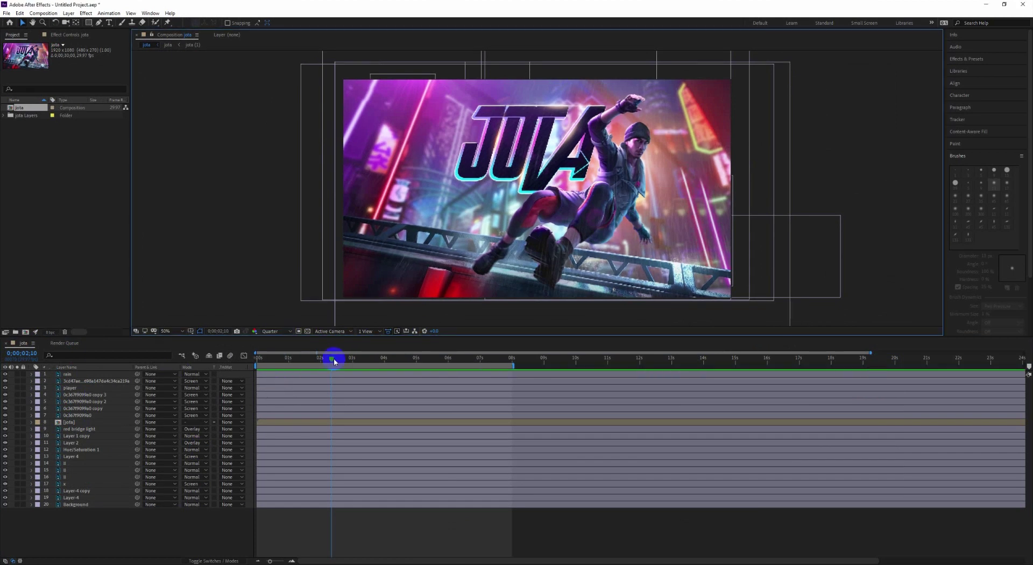
click(226, 383)
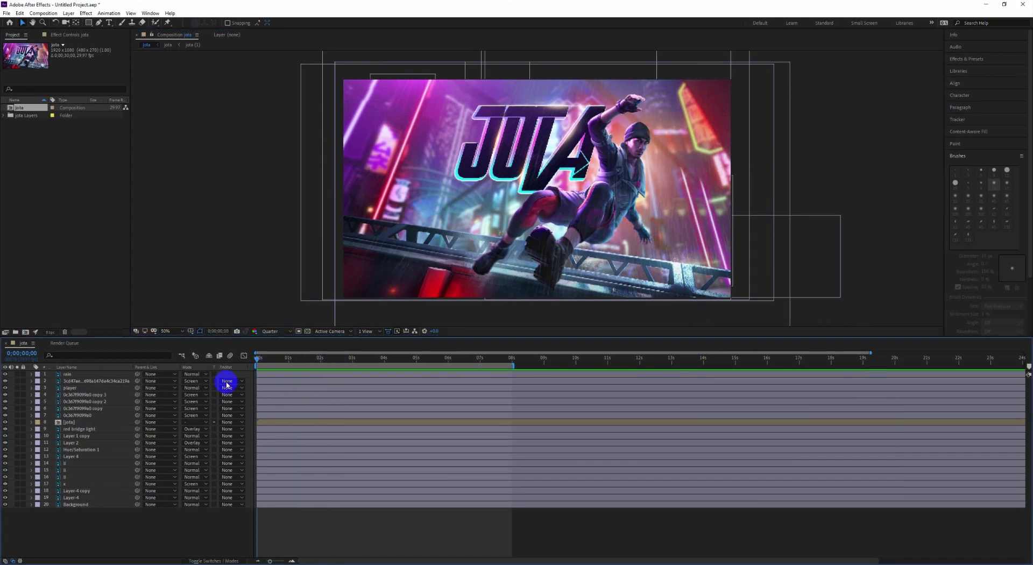
Toggle the player and JOTA logo layers' visibility to inspect what each contains
click(69, 422)
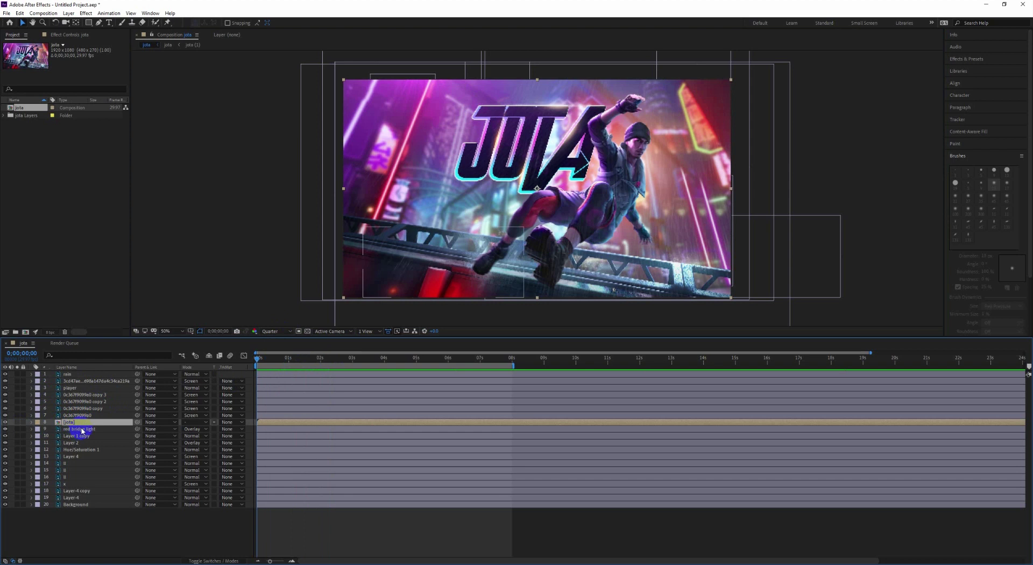
click(79, 388)
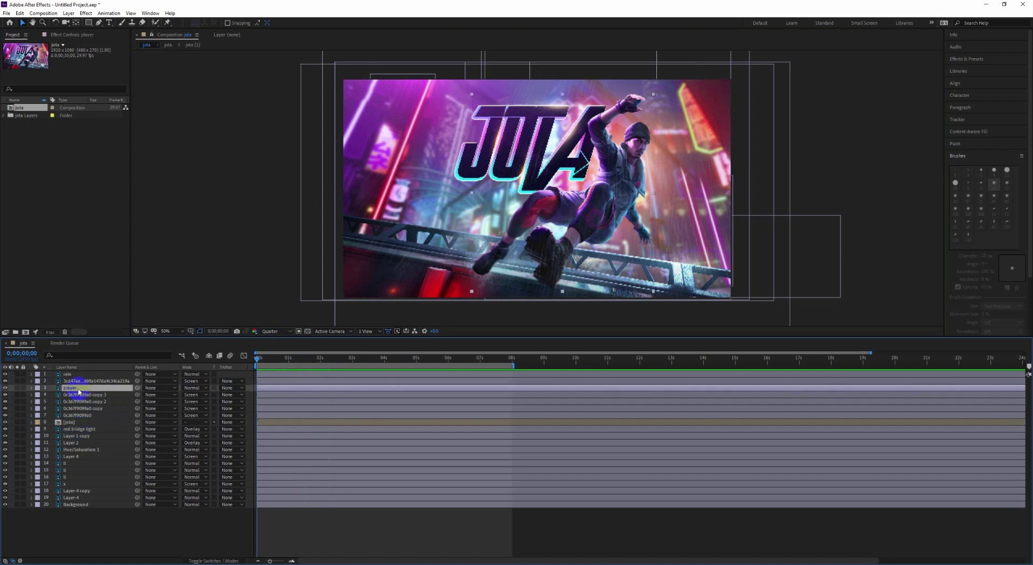
click(5, 388)
click(6, 388)
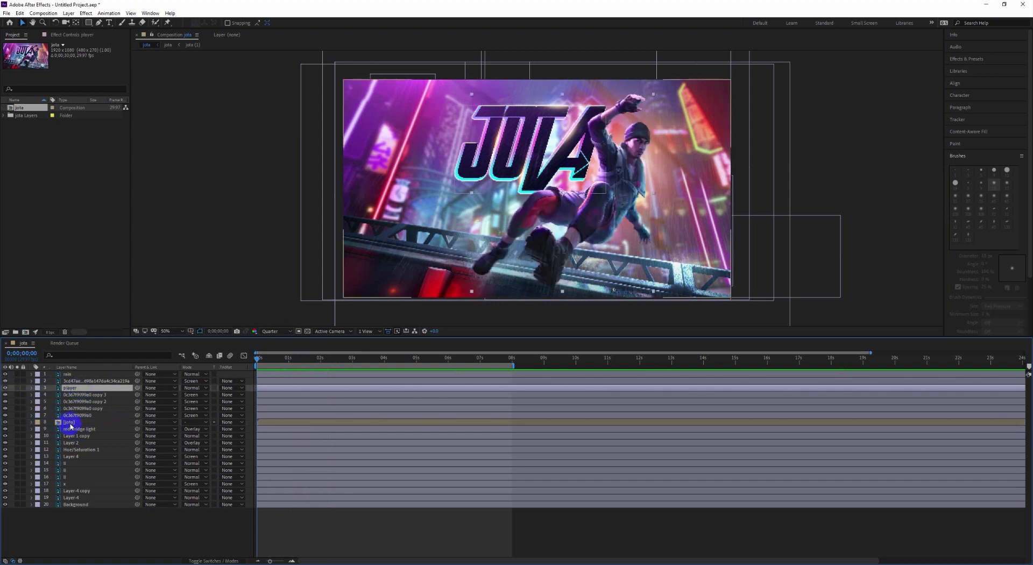
click(27, 423)
click(5, 422)
click(6, 423)
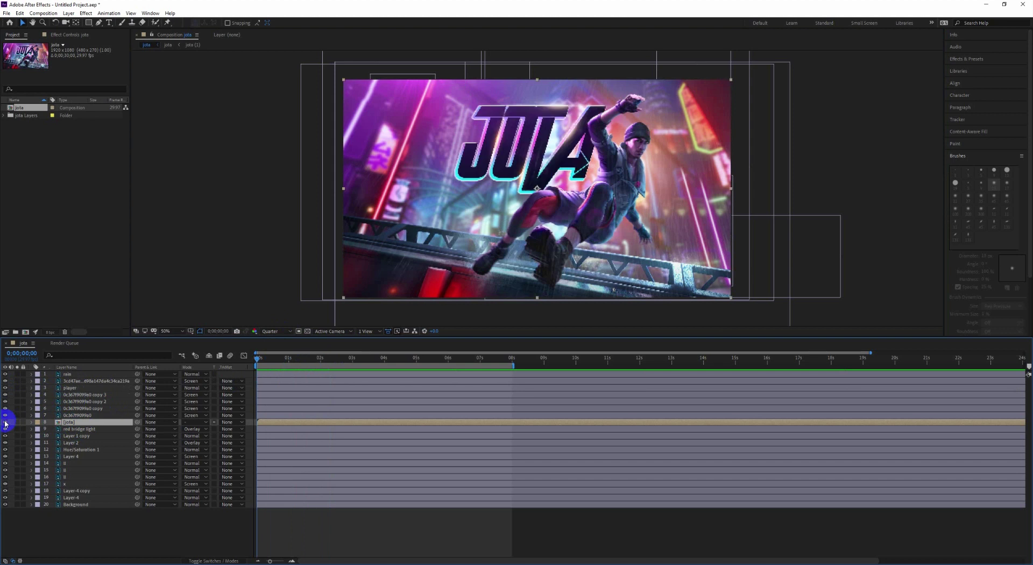
click(6, 423)
click(6, 423)
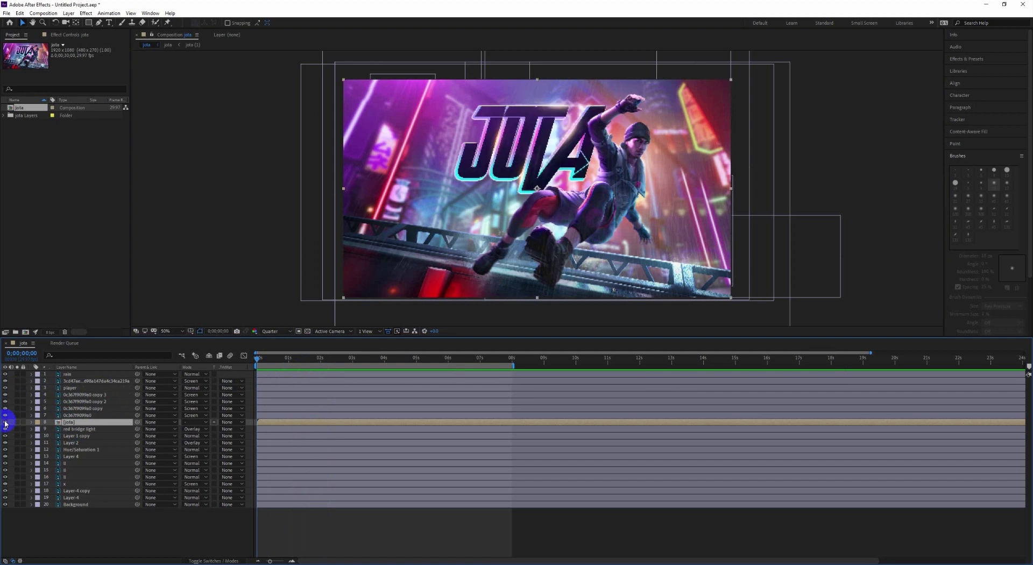
Shift the logo and four light layers to start about one second later, then recheck the player
click(81, 397)
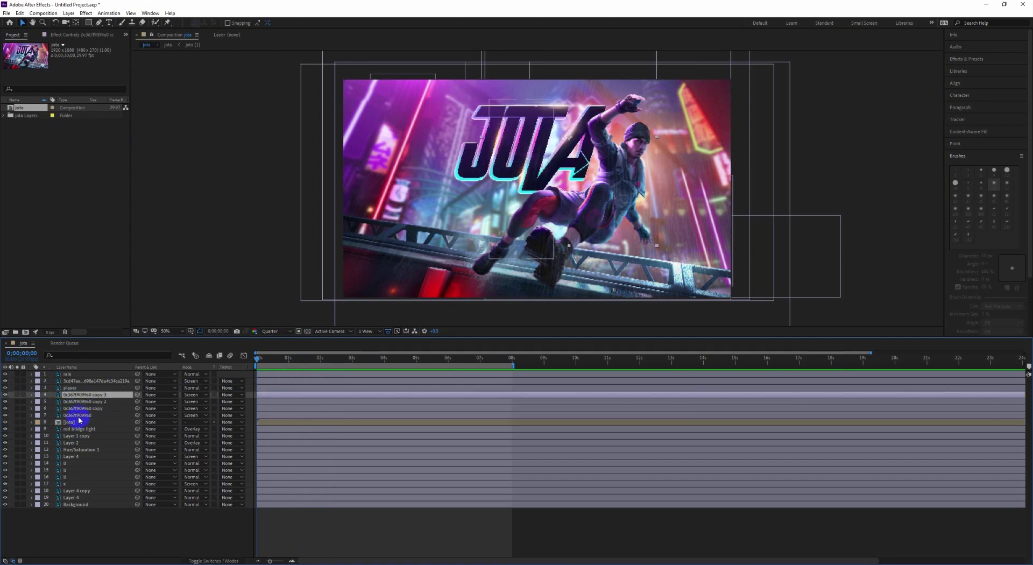
shift+click(76, 422)
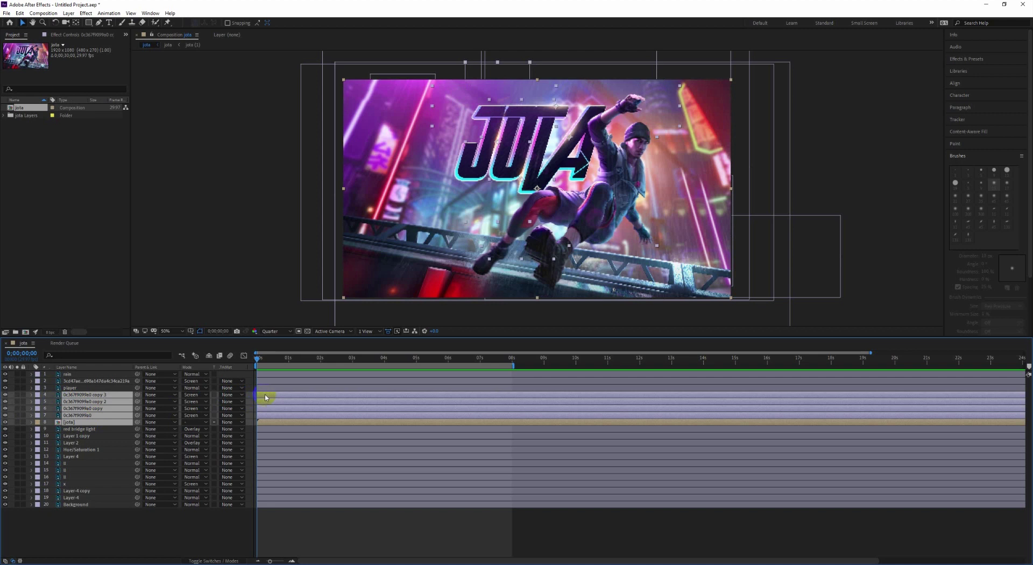
drag(265, 397, 308, 396)
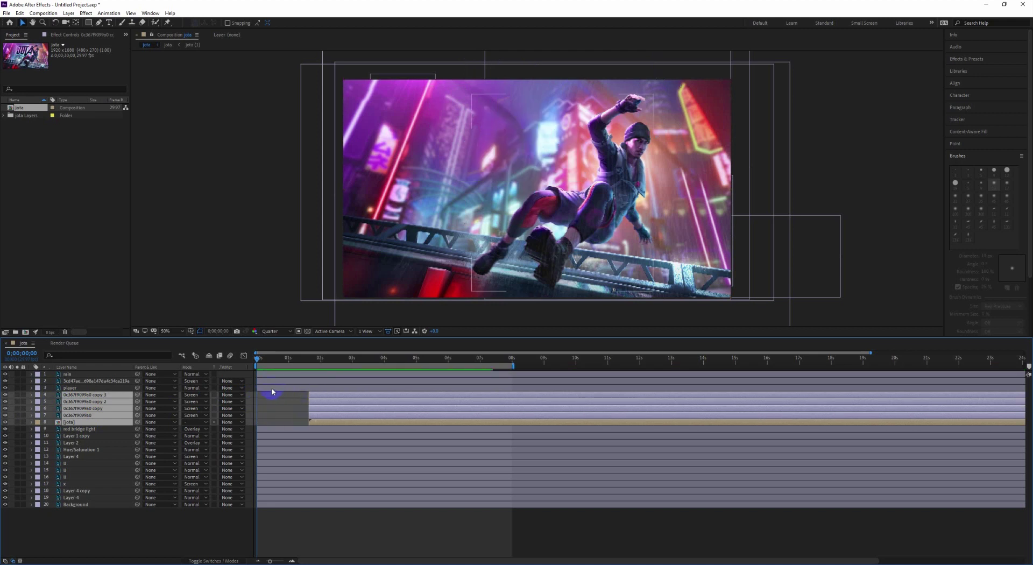
click(162, 388)
click(5, 388)
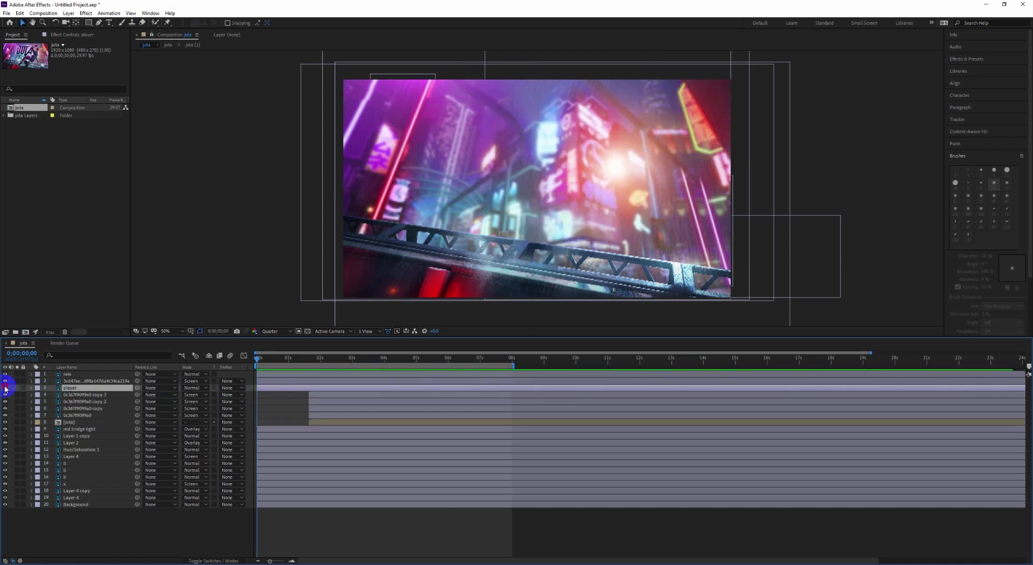
click(6, 388)
click(69, 388)
click(5, 388)
click(5, 387)
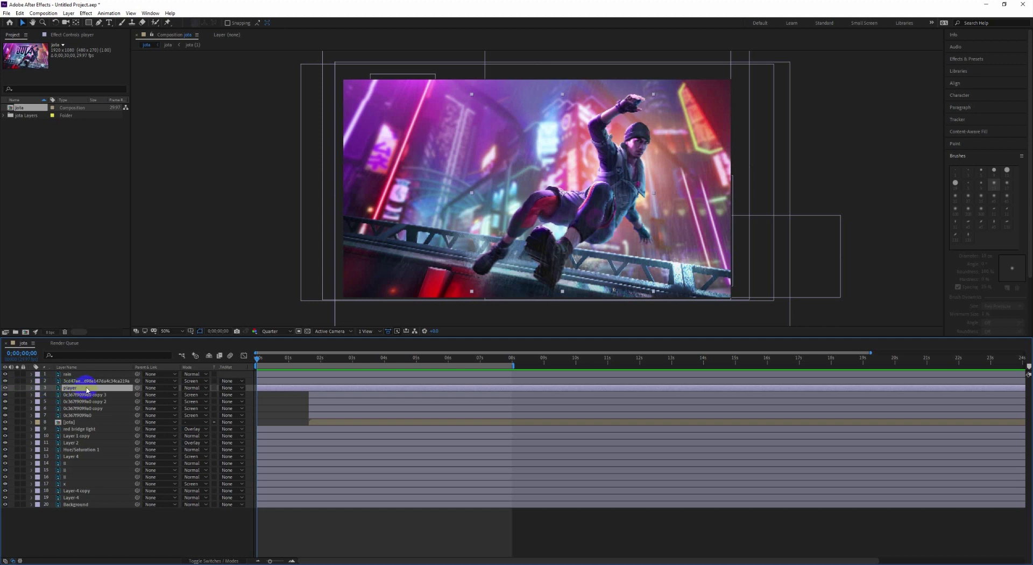
Place Puppet Position pins on the player's raised hand and upper arm
click(554, 295)
click(167, 22)
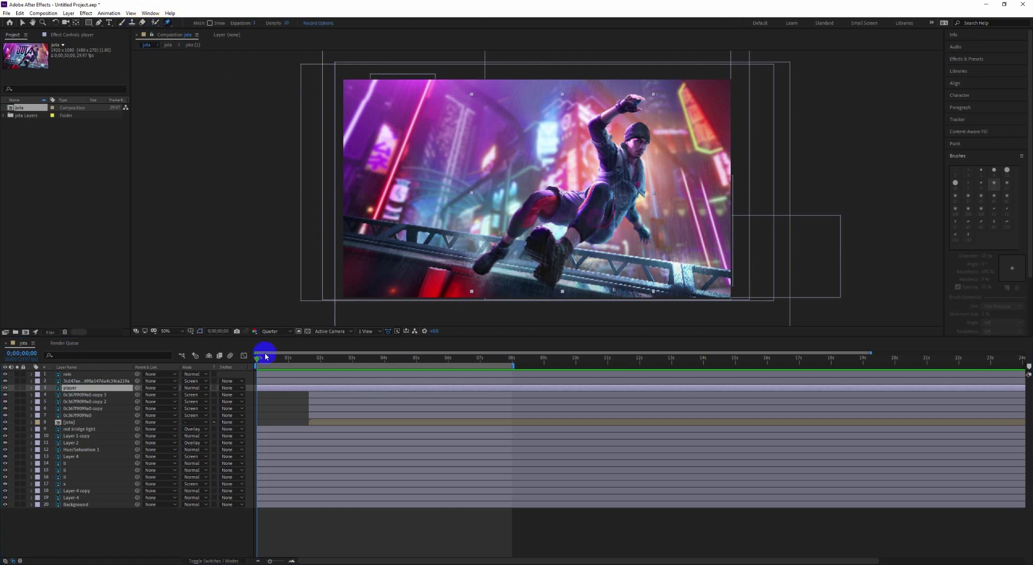
click(633, 101)
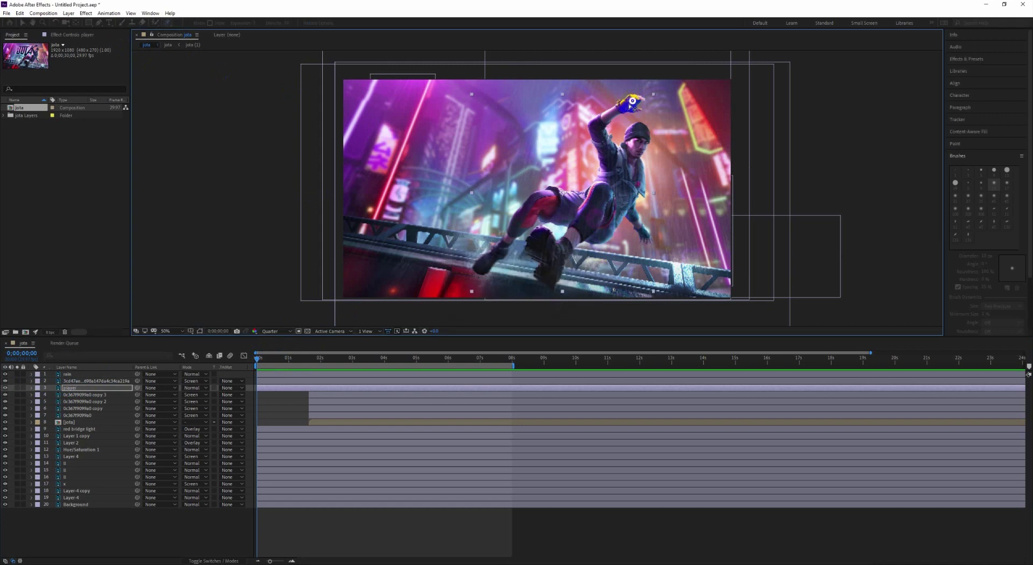
click(594, 124)
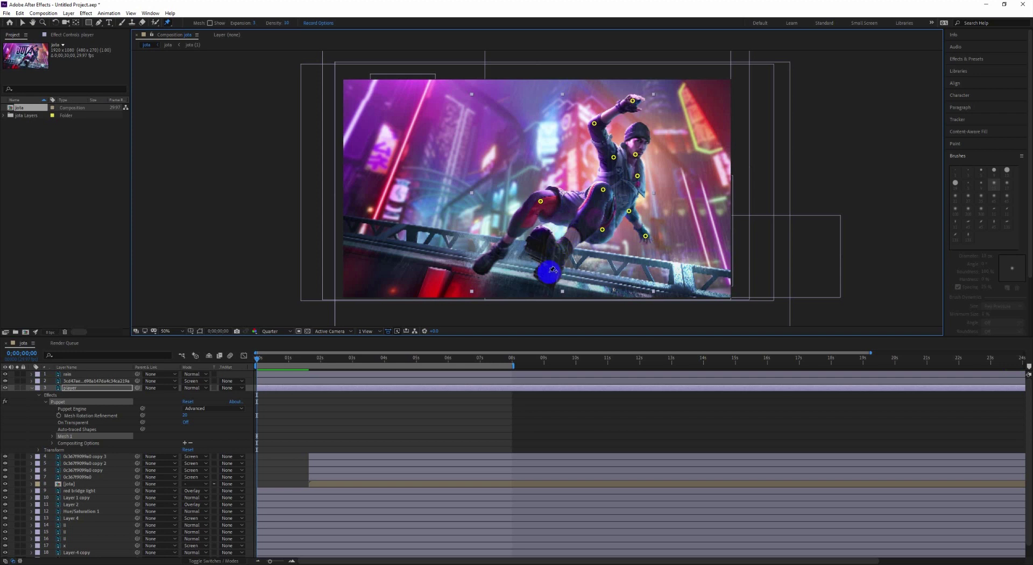
Pin the foot, expand Puppet > Mesh 1 > Deform, and show the pin Position keyframes with U
click(548, 275)
click(22, 22)
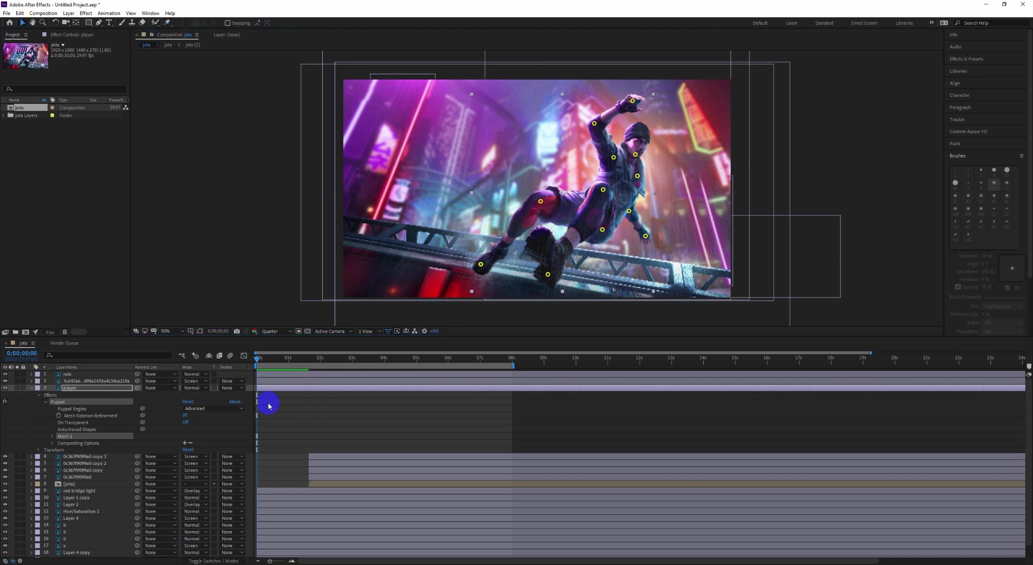
click(53, 436)
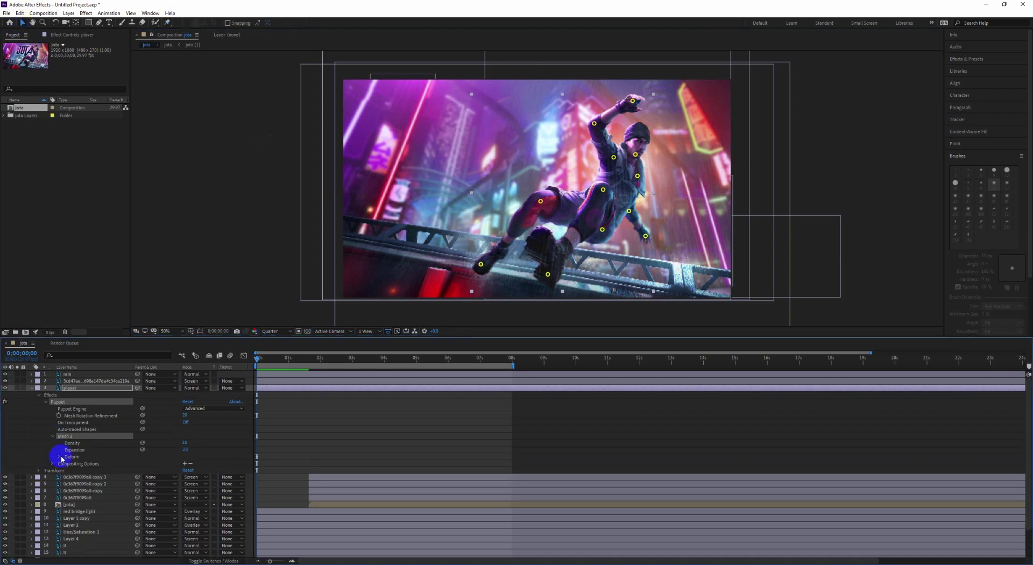
click(59, 457)
scroll(97, 484, down, 1)
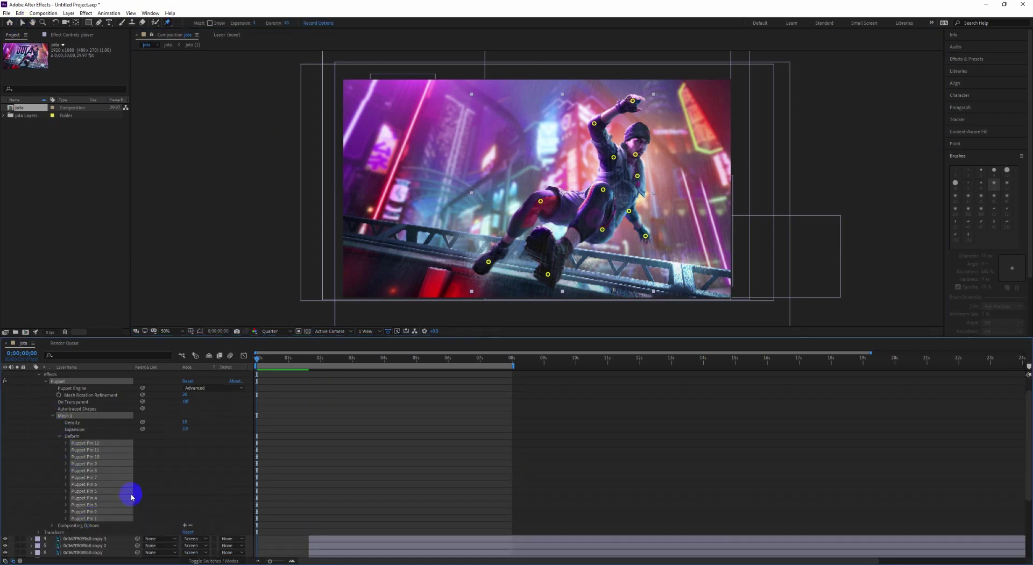
key(v)
key(u)
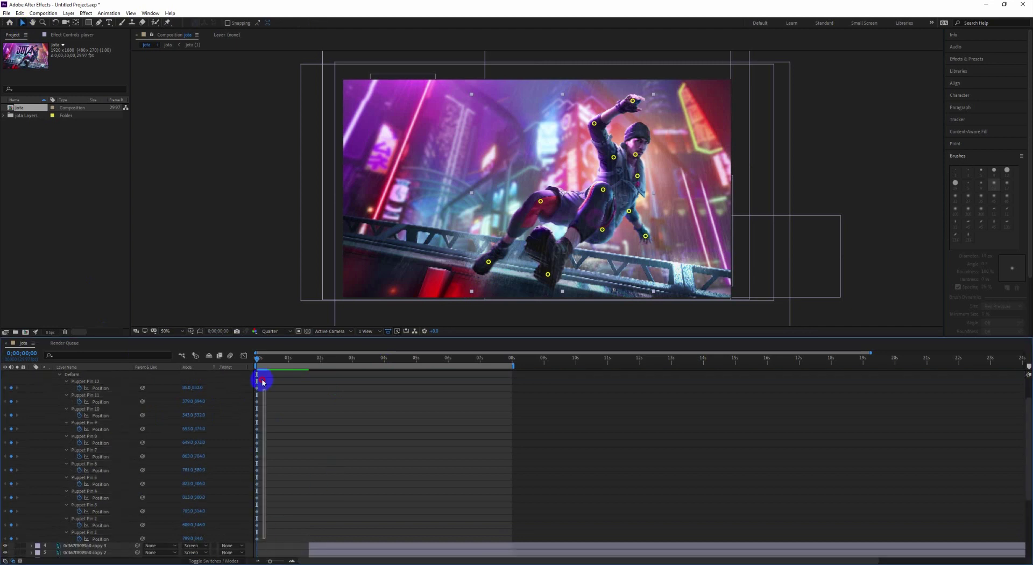
scroll(263, 382, up, 2)
drag(275, 425, 271, 423)
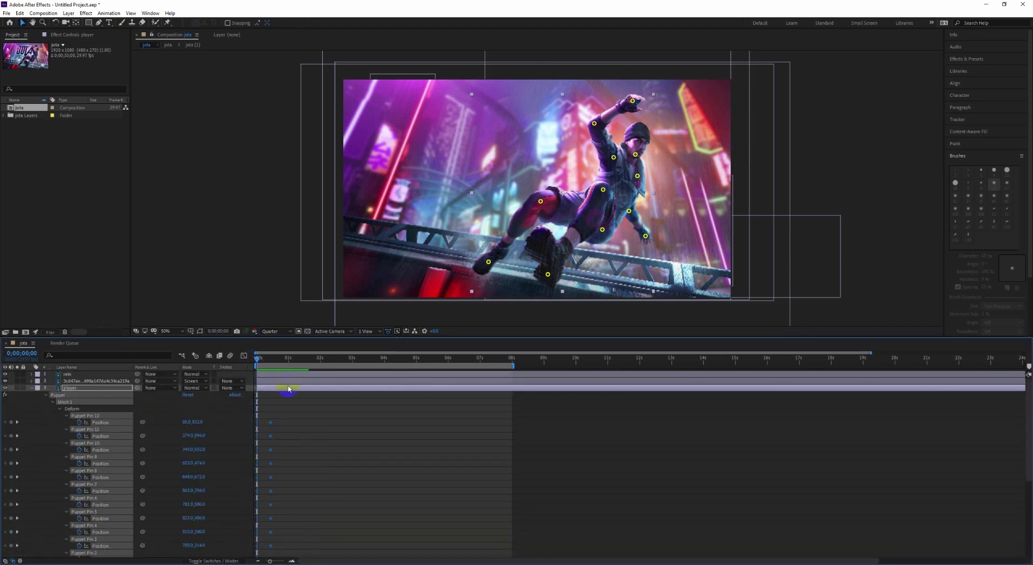
drag(632, 101, 600, 129)
Drag the arm, torso, leg, knee and foot pins into the new starting pose
click(628, 211)
drag(628, 211, 639, 226)
drag(637, 176, 607, 185)
drag(603, 230, 607, 217)
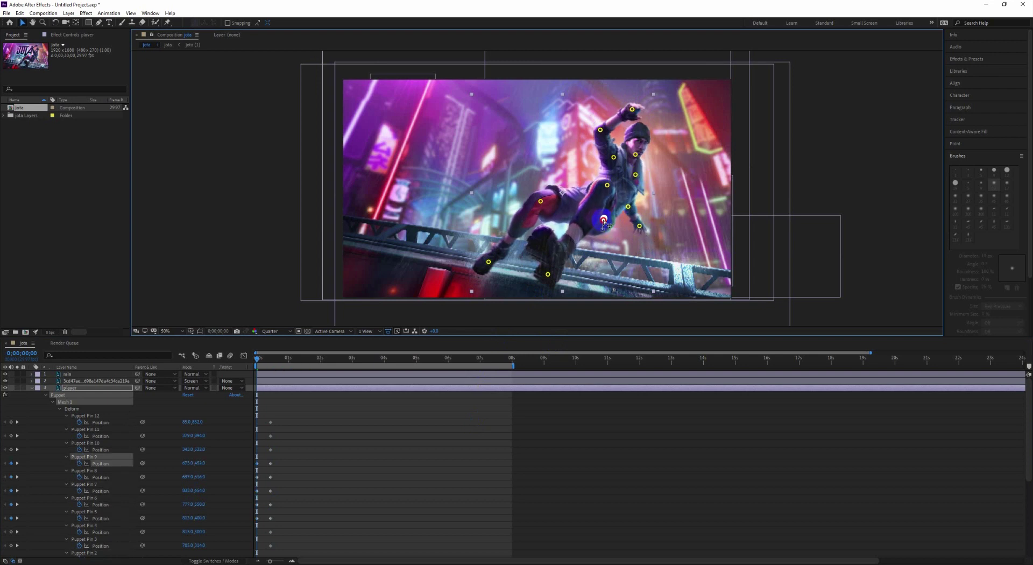
drag(548, 274, 559, 258)
drag(488, 262, 507, 244)
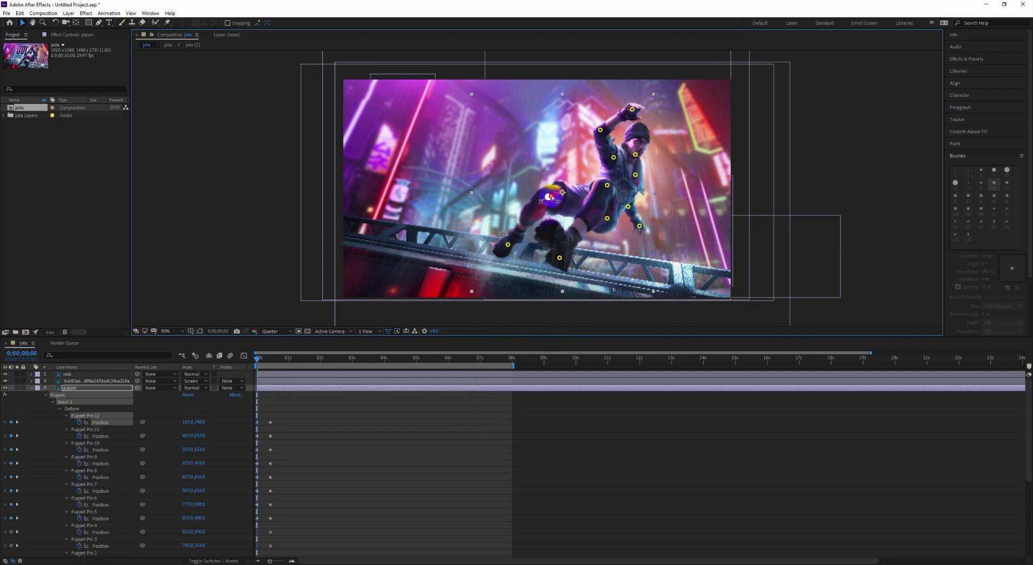
drag(540, 201, 548, 201)
drag(261, 362, 511, 359)
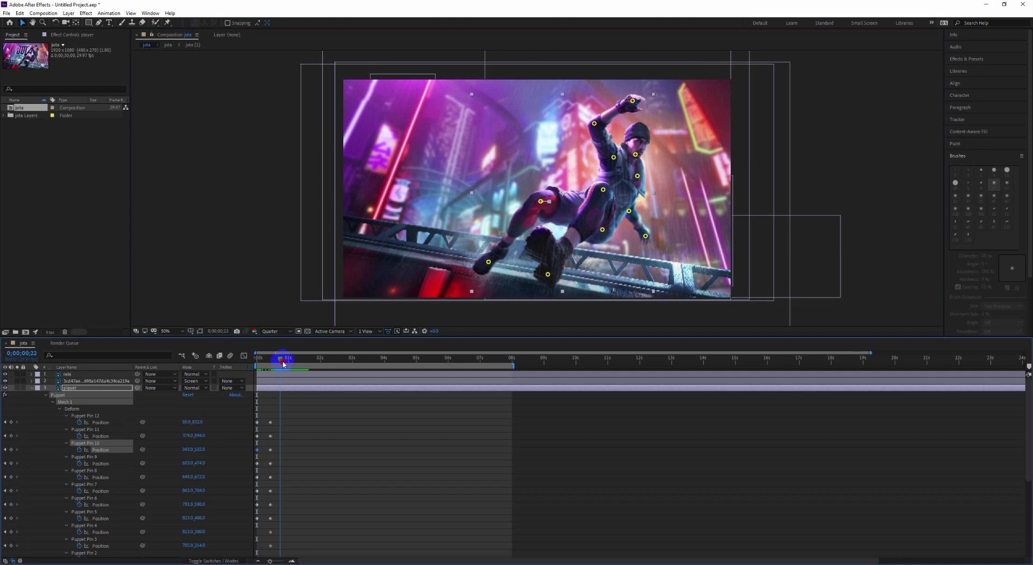
At 8 seconds, drag the leg, hand, shoulder and chest pins into the ending pose
drag(549, 275, 547, 284)
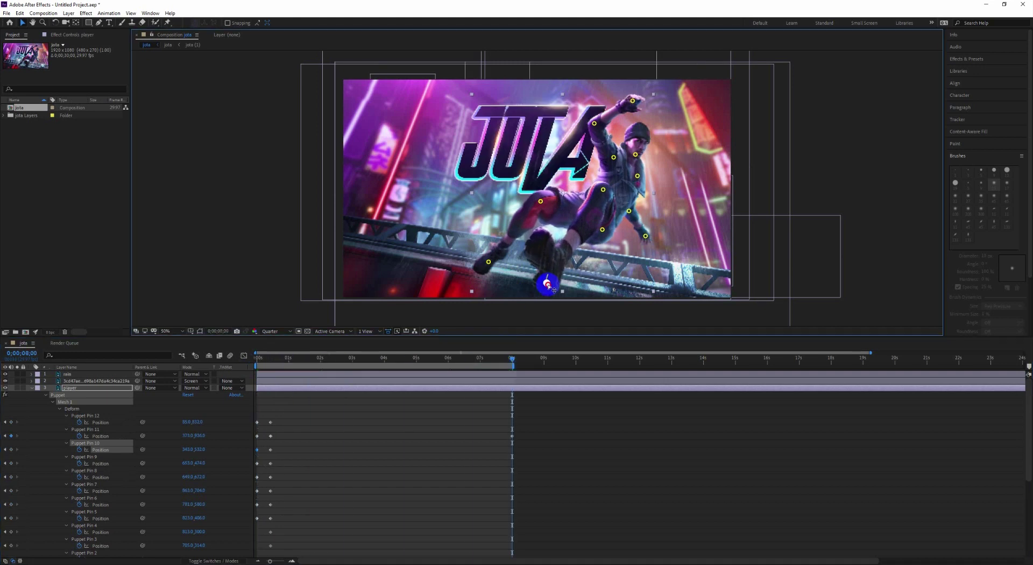
drag(488, 261, 485, 267)
drag(540, 201, 535, 202)
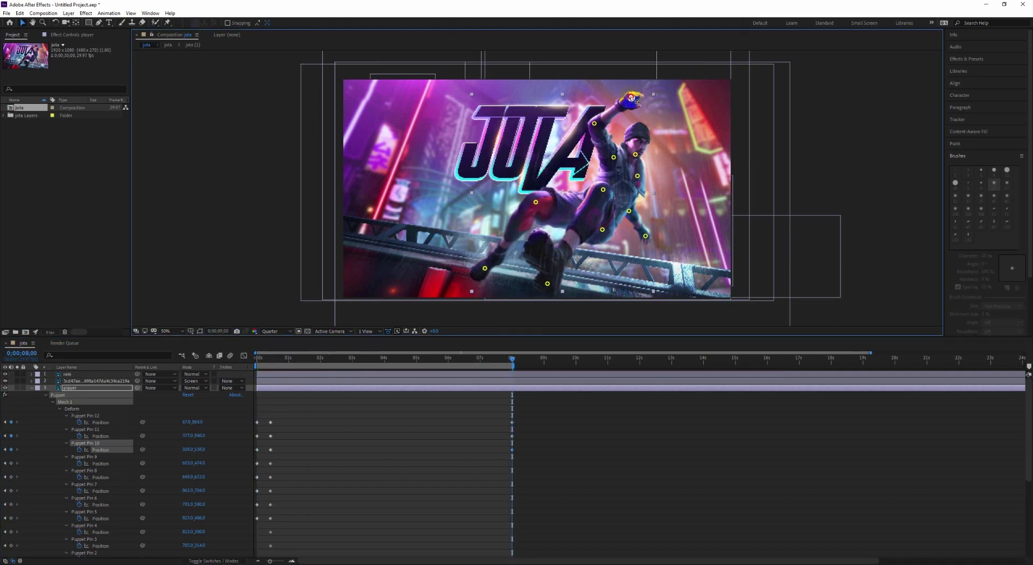
drag(632, 101, 630, 95)
drag(594, 123, 593, 119)
mouse_move(645, 235)
mouse_down()
mouse_move(631, 211)
mouse_move(647, 235)
mouse_up()
drag(635, 154, 637, 173)
Preview the motion, then nudge the raised arm's elbow and the foot pin at 8 seconds
drag(511, 358, 413, 387)
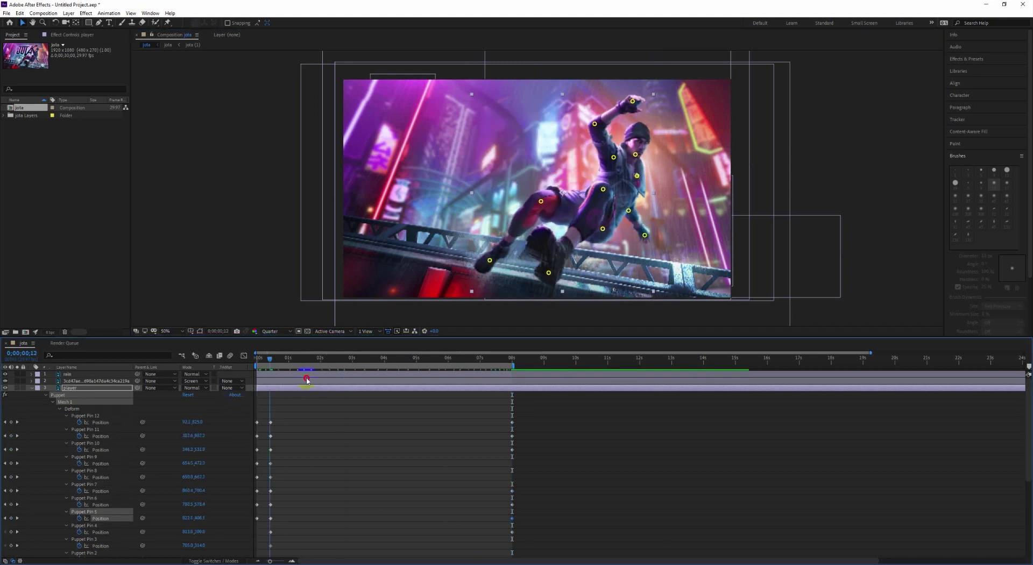
key(space)
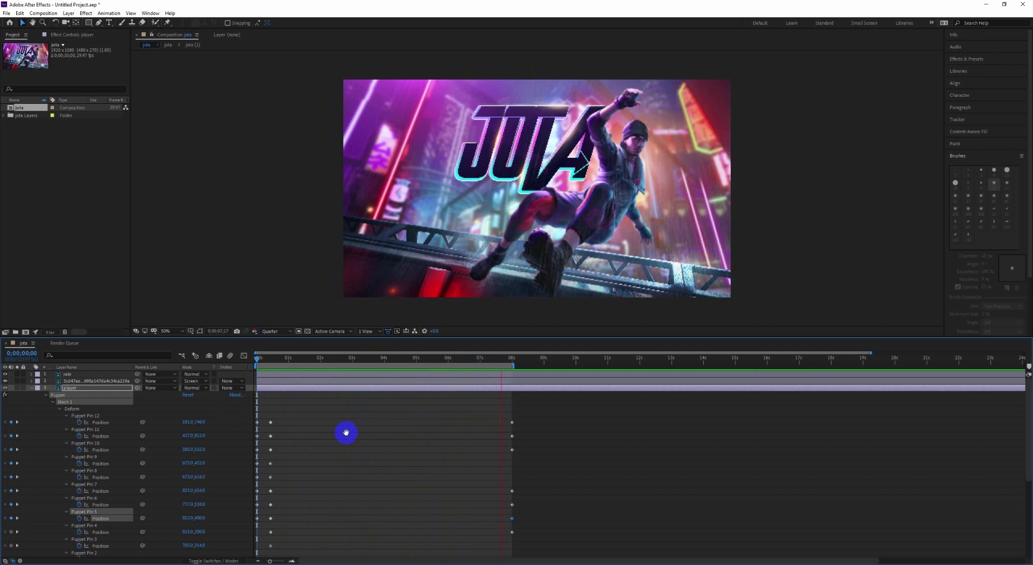
click(511, 358)
drag(593, 120, 591, 117)
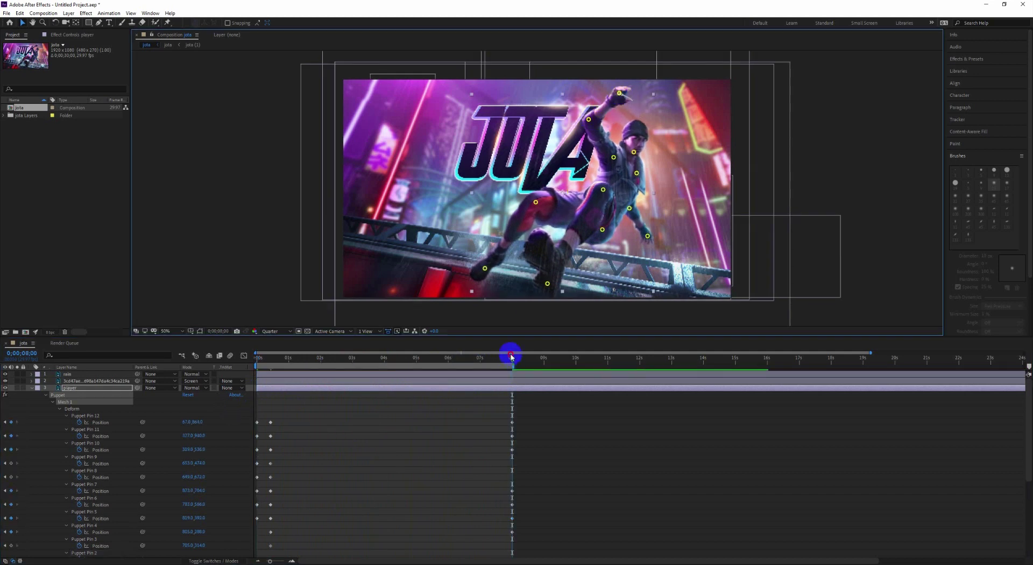
mouse_move(512, 358)
mouse_down()
mouse_move(288, 358)
mouse_move(514, 388)
mouse_up()
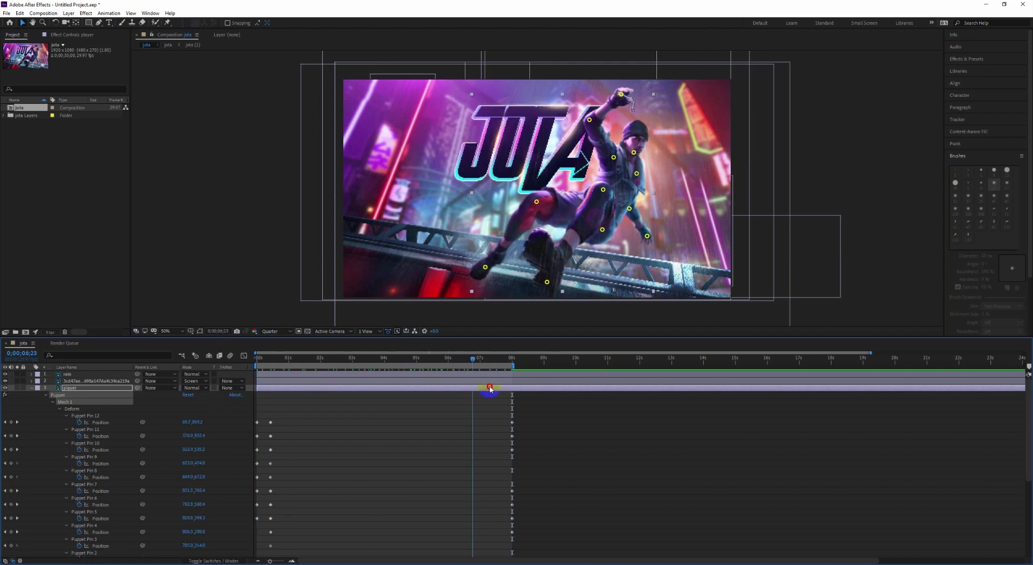
click(6, 423)
drag(484, 268, 481, 271)
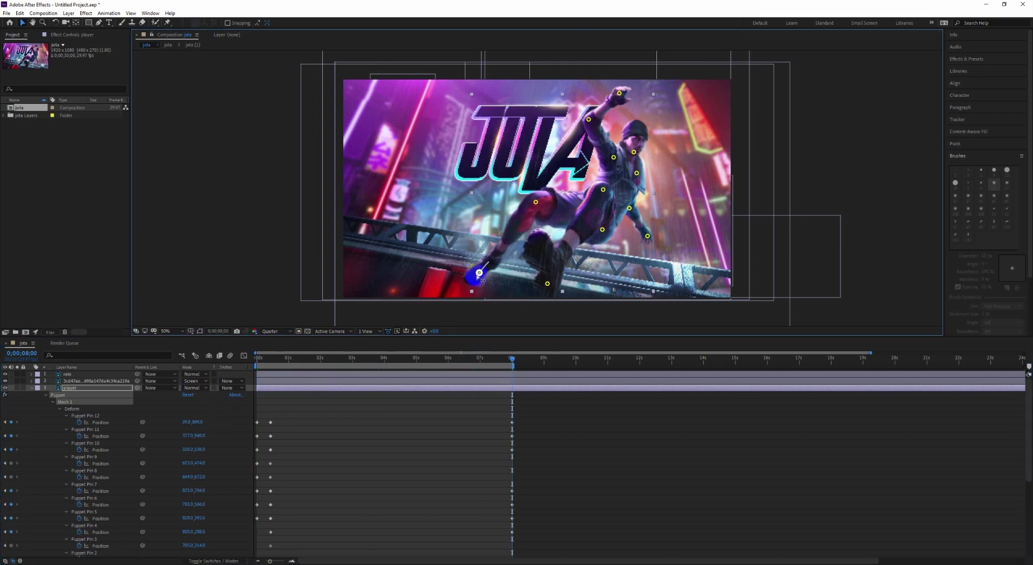
Inspect pins 11, 7 and 9 at several times and preview the animation from the start
click(547, 283)
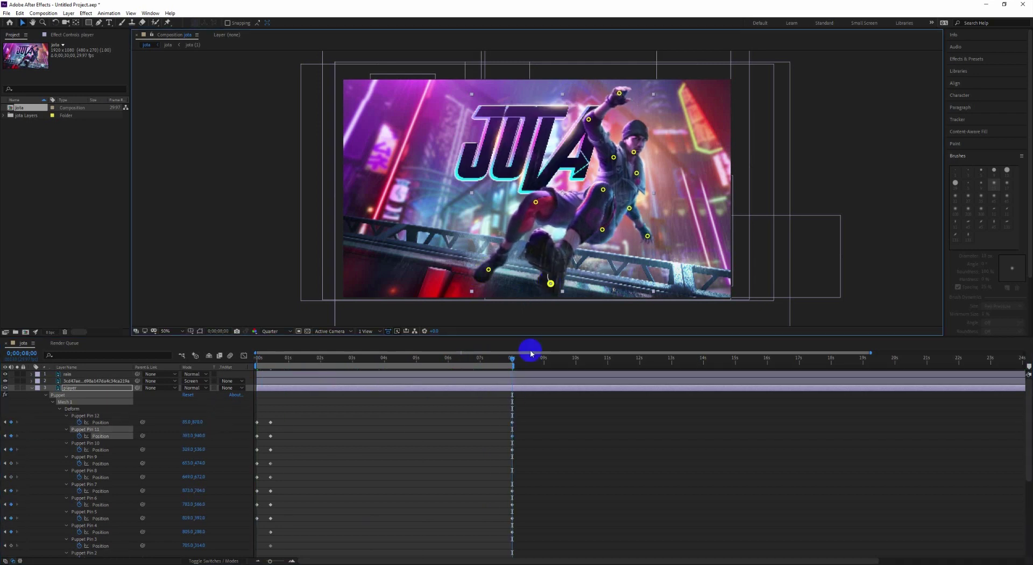
mouse_move(511, 358)
mouse_down()
mouse_move(400, 360)
mouse_move(512, 358)
mouse_up()
click(11, 423)
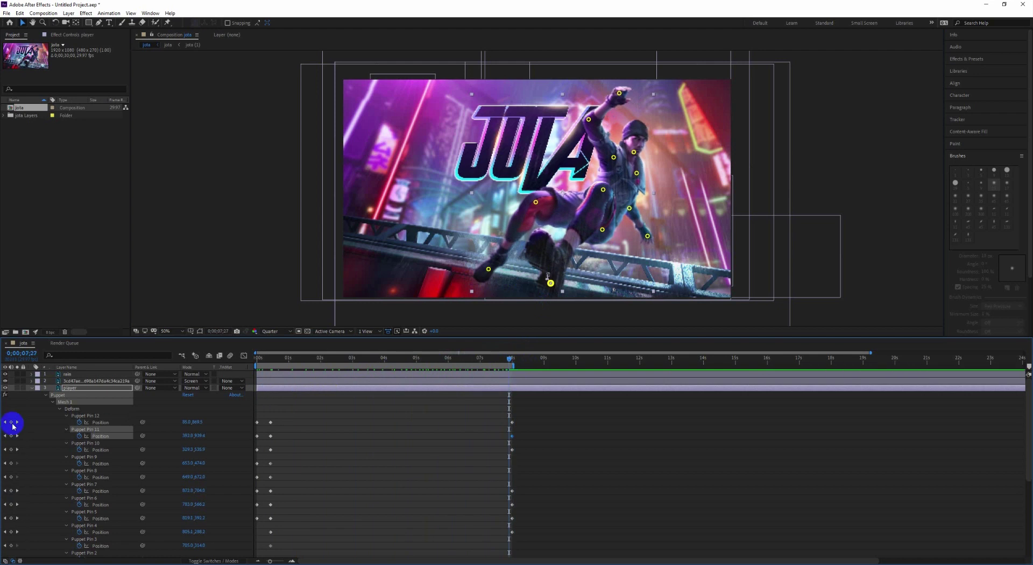
click(547, 280)
click(647, 235)
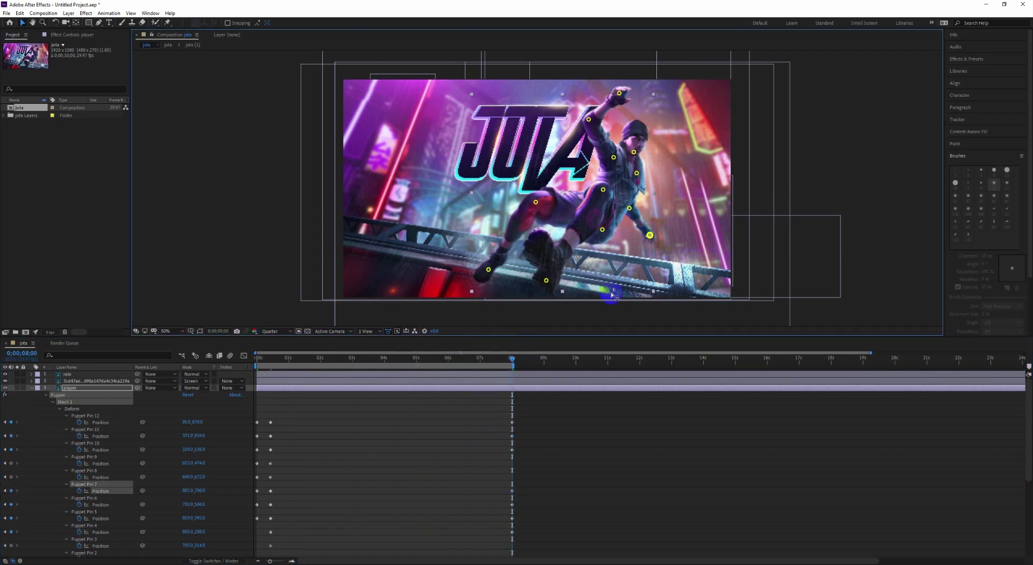
click(359, 358)
drag(398, 386, 511, 379)
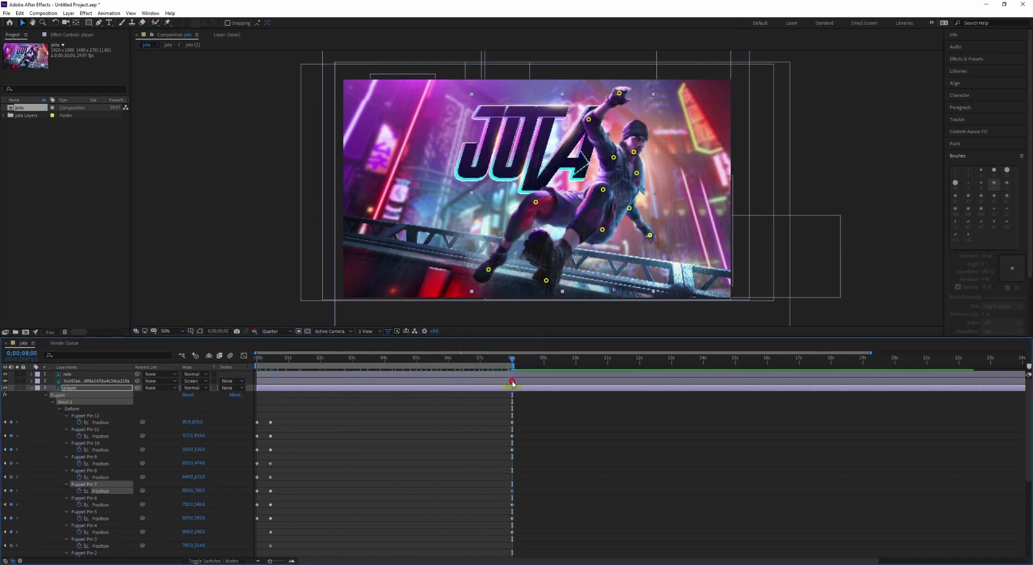
click(601, 189)
click(217, 405)
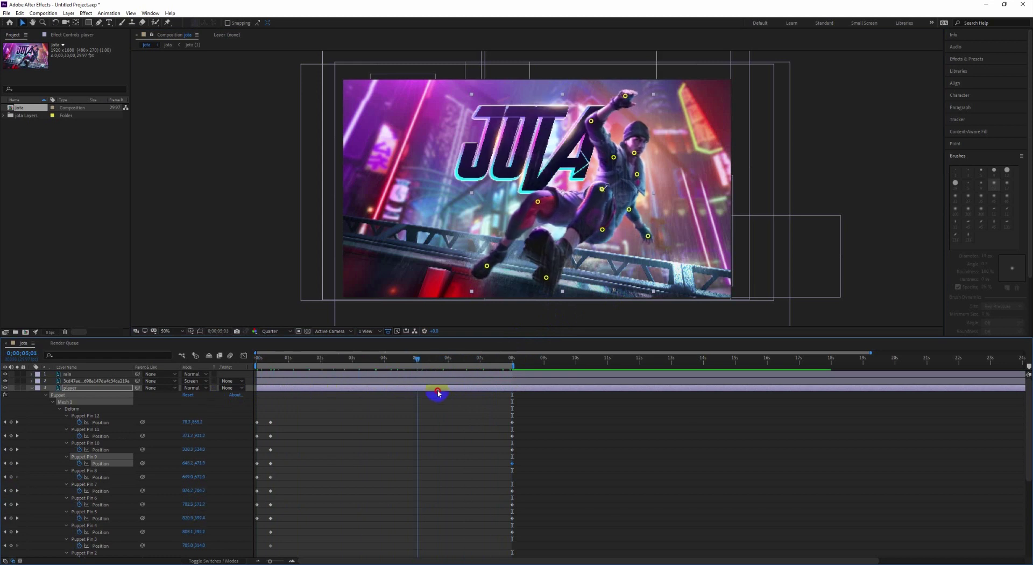
key(space)
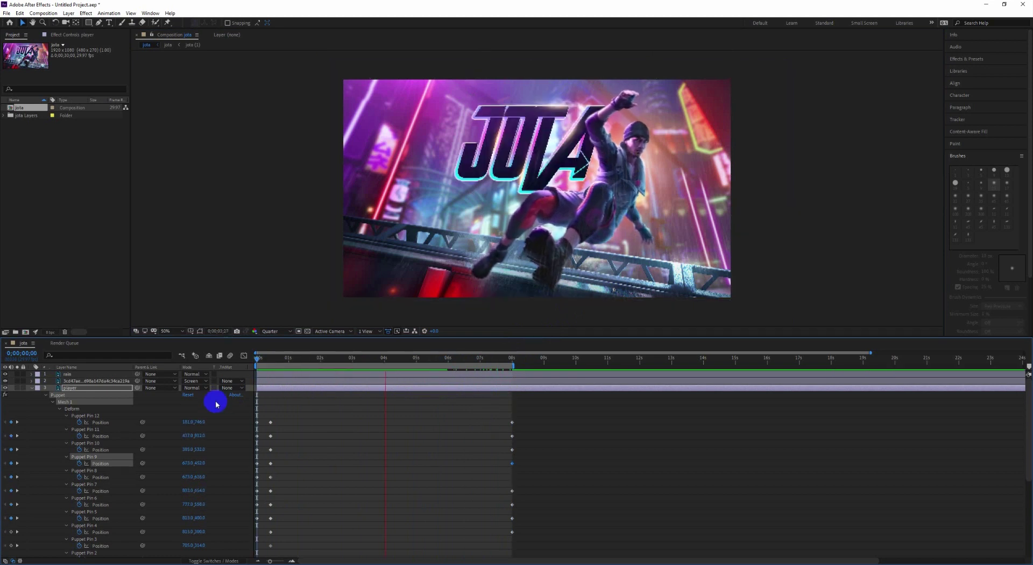
click(58, 395)
Hide the JOTA logo layers 4–8 and preview the player animation from the start
click(31, 387)
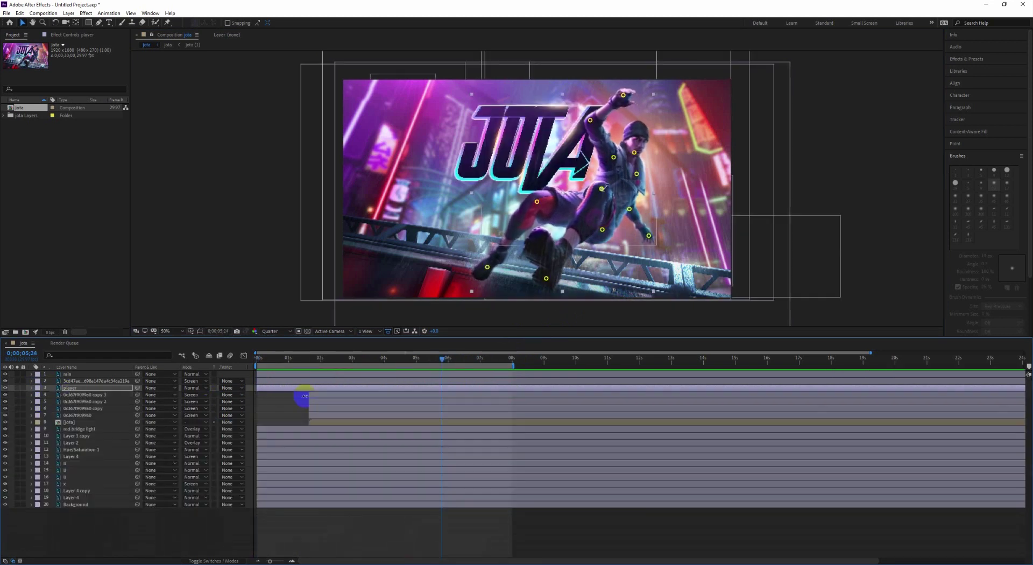
click(86, 395)
shift+click(114, 415)
click(8, 398)
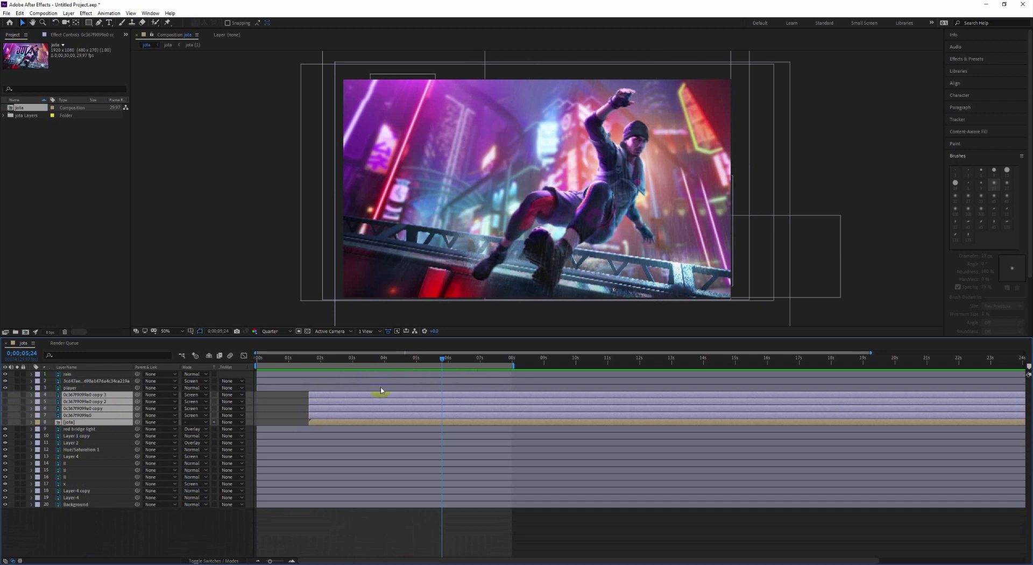
drag(380, 357, 224, 365)
key(space)
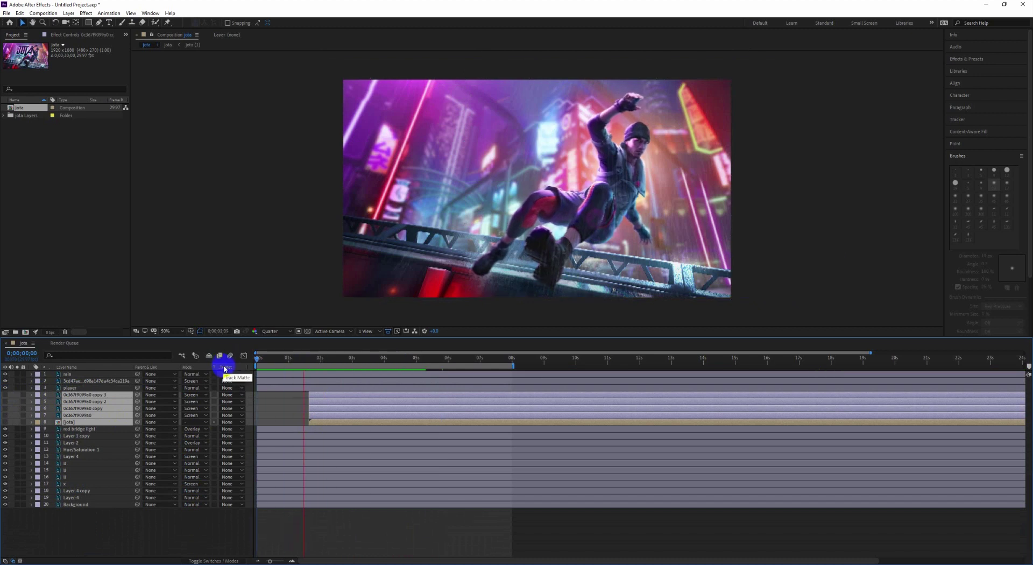
key(space)
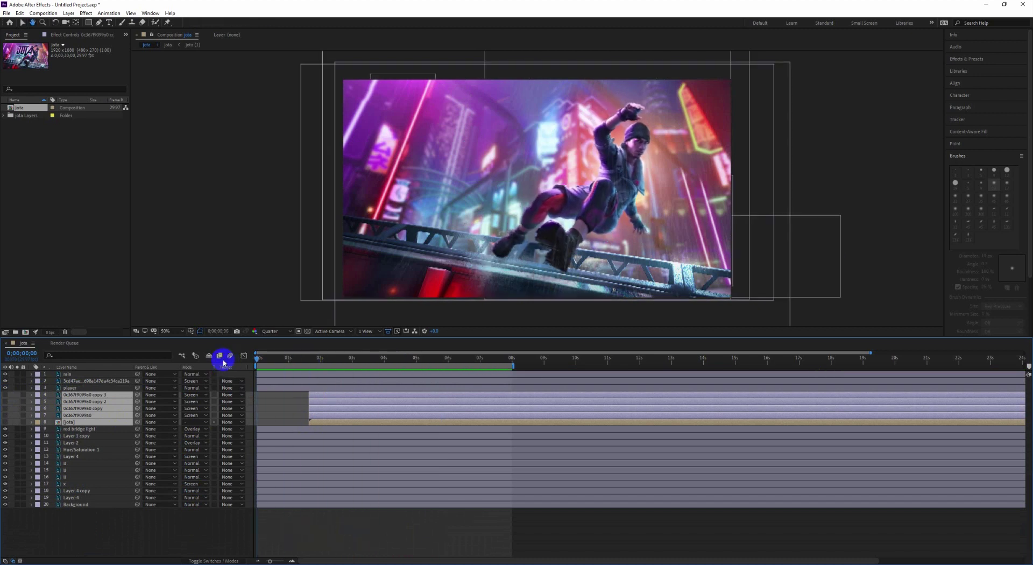
key(space)
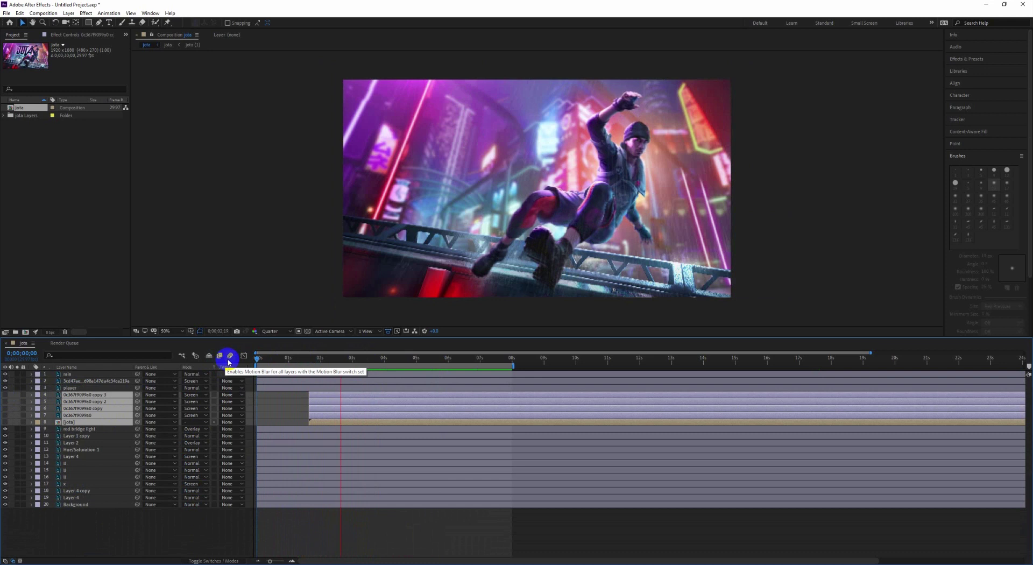
click(230, 356)
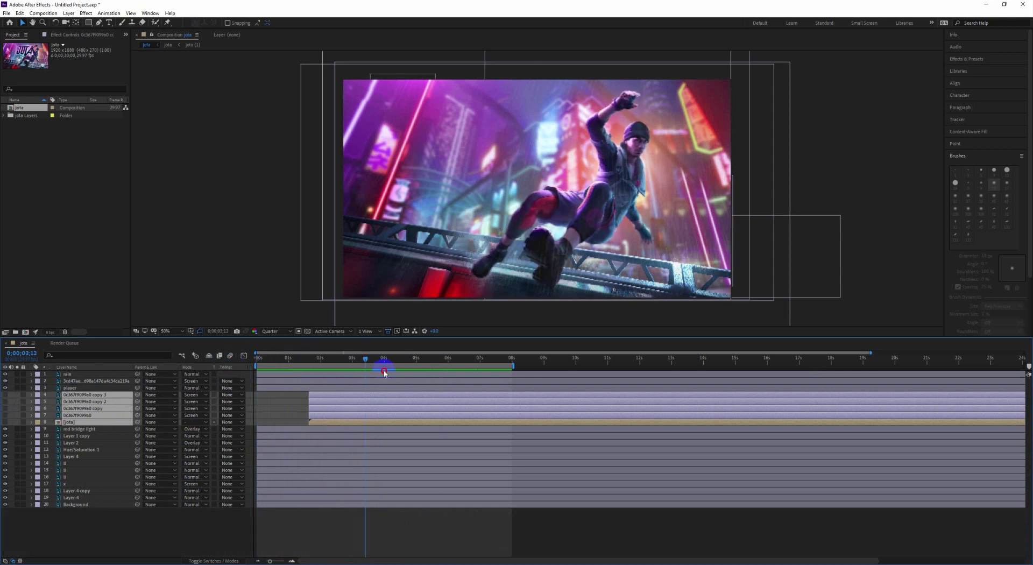
Select the player layer and reveal its puppet pin keyframes
click(230, 380)
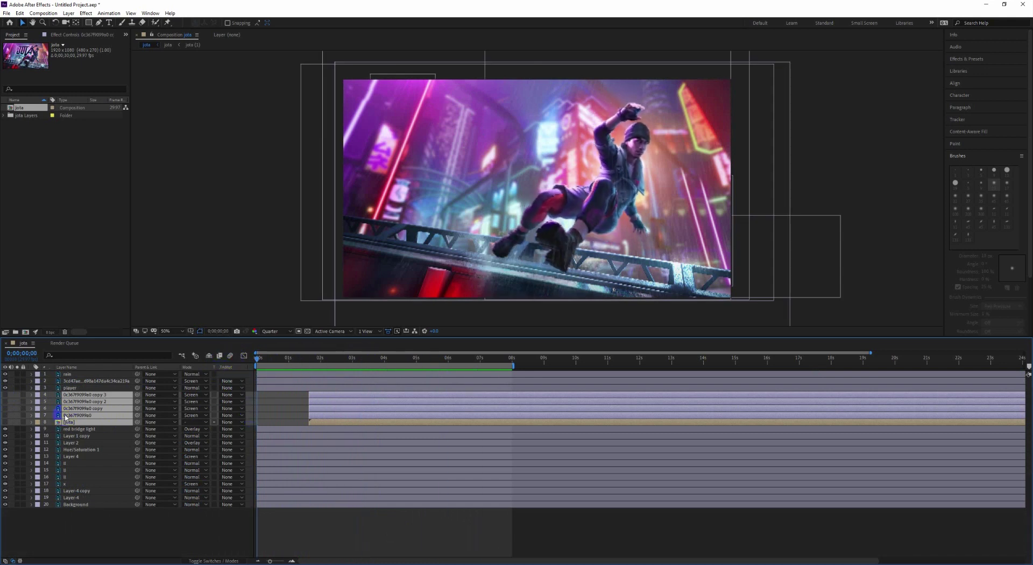
click(107, 389)
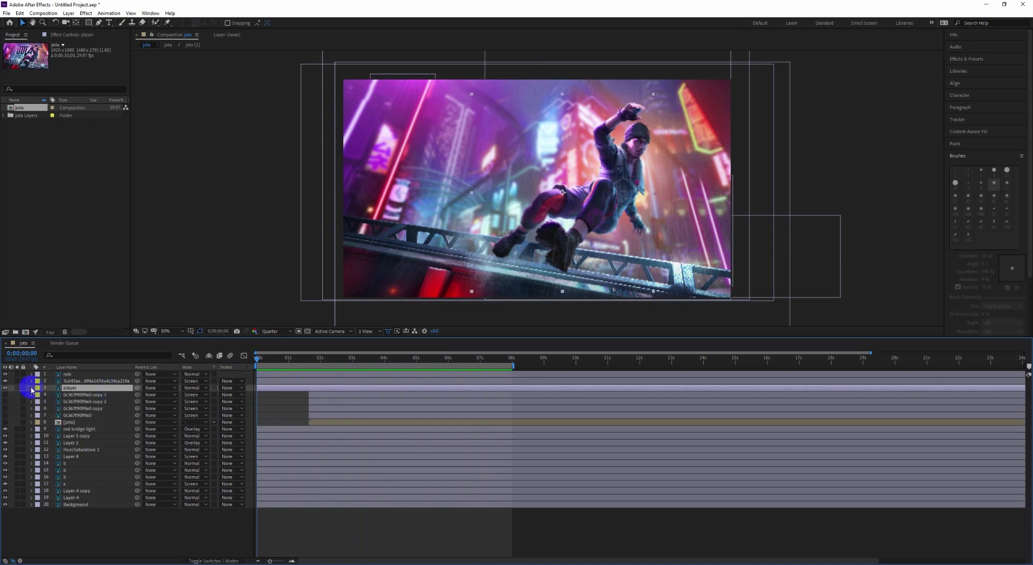
click(31, 388)
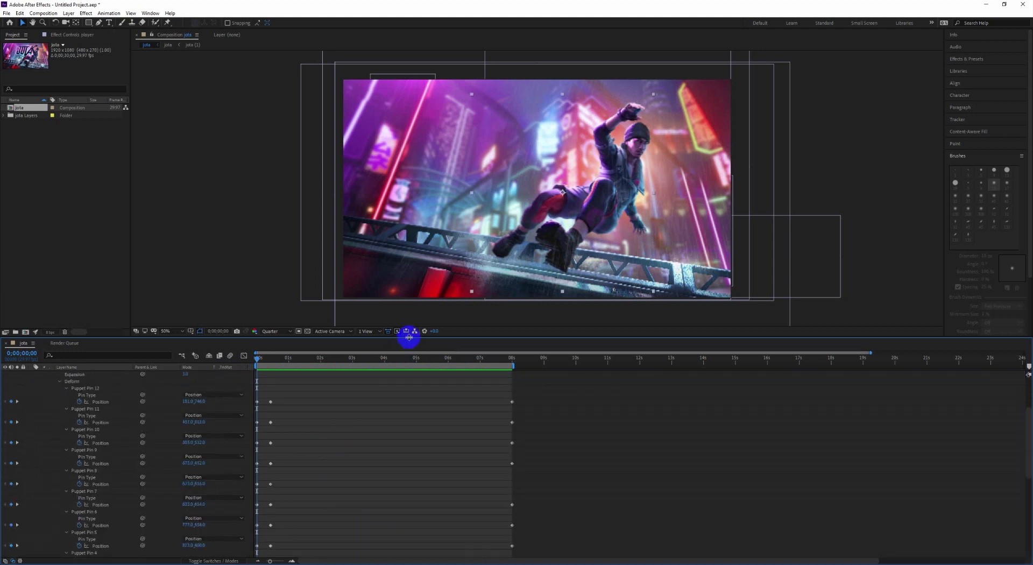
Shift the end pin keyframes slightly earlier, then pre-compose the player layer into player Comp 1
drag(409, 337, 415, 264)
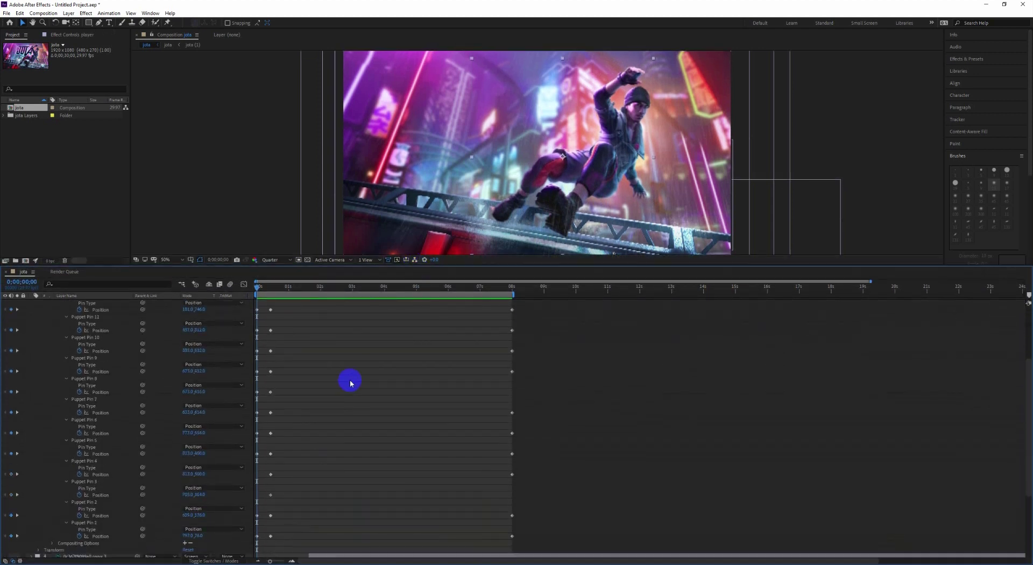
drag(282, 308, 265, 536)
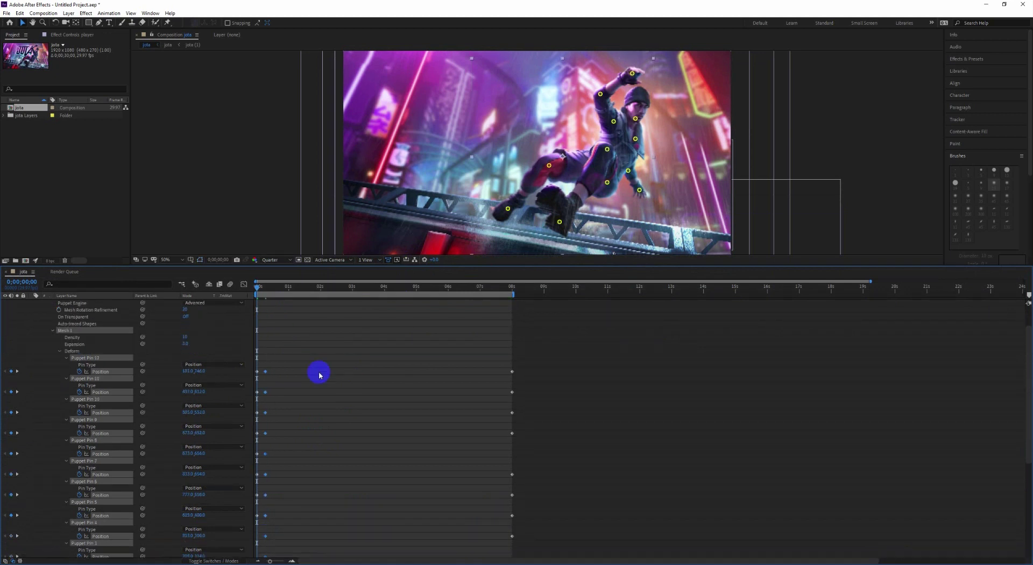
scroll(285, 364, up, 5)
click(31, 316)
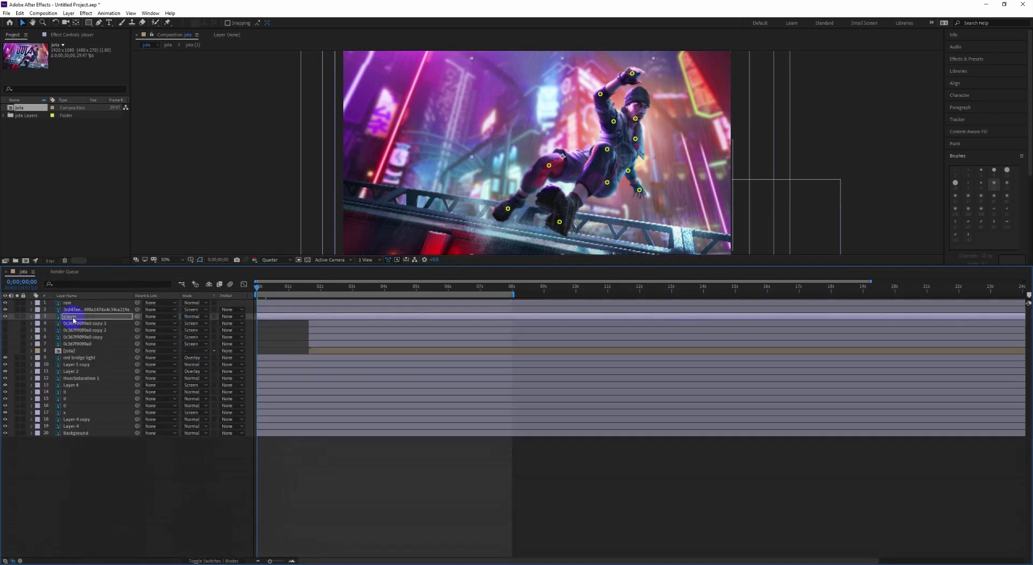
right_click(83, 317)
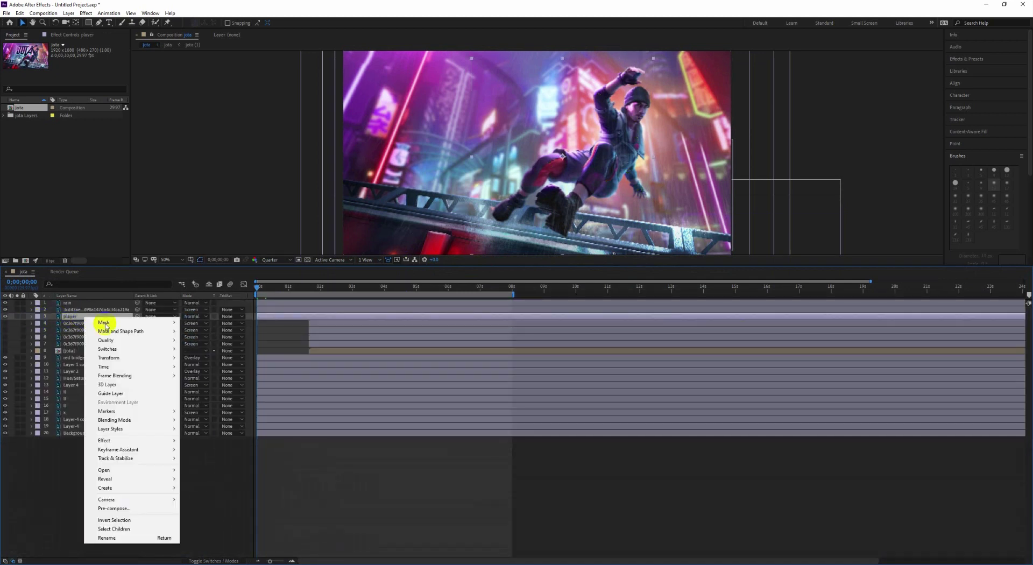
click(114, 508)
click(536, 339)
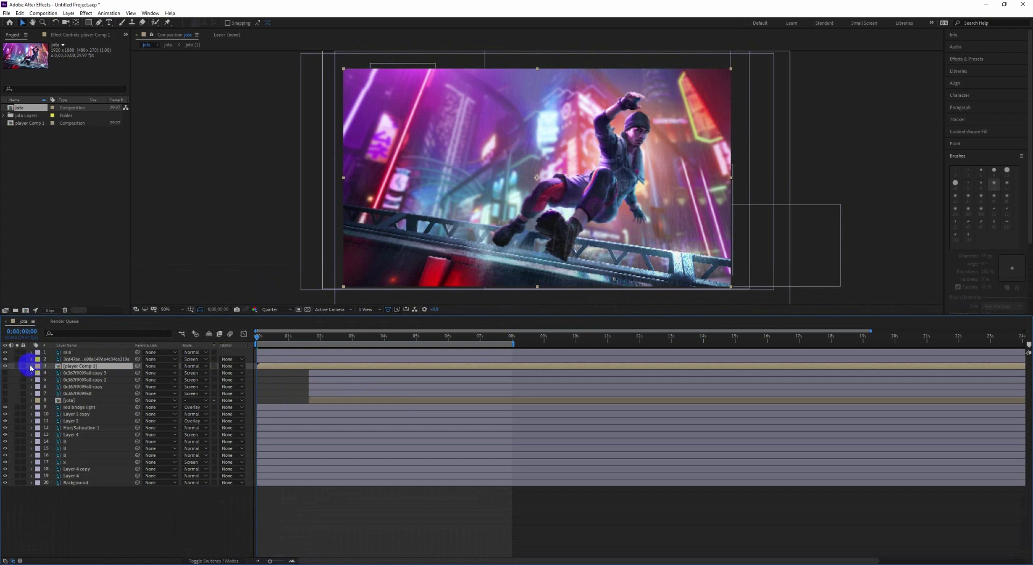
Add Position, Scale and Rotation keyframes to player Comp 1, with end keys around 8 seconds
click(30, 366)
drag(257, 340, 269, 340)
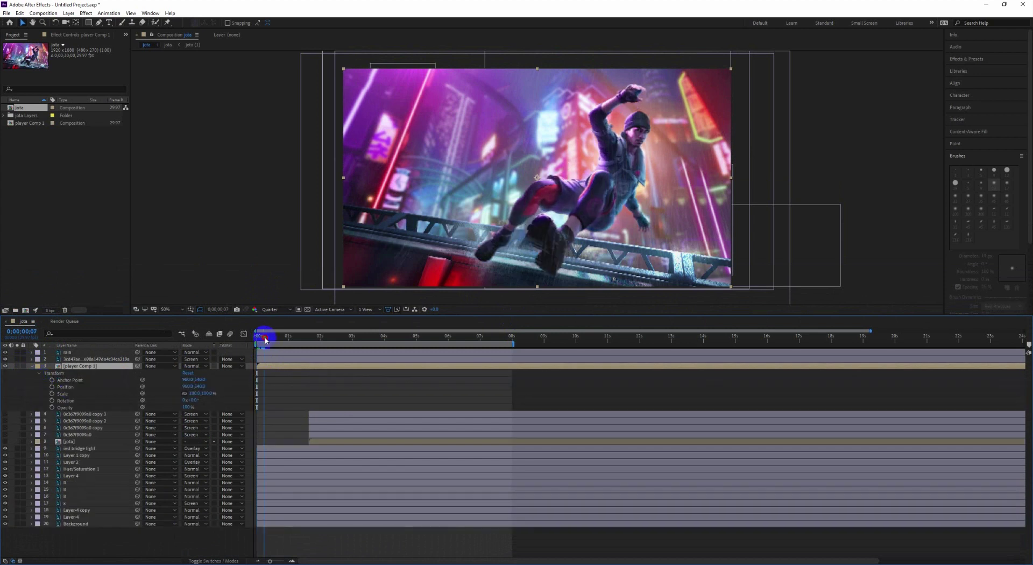
click(51, 386)
click(52, 393)
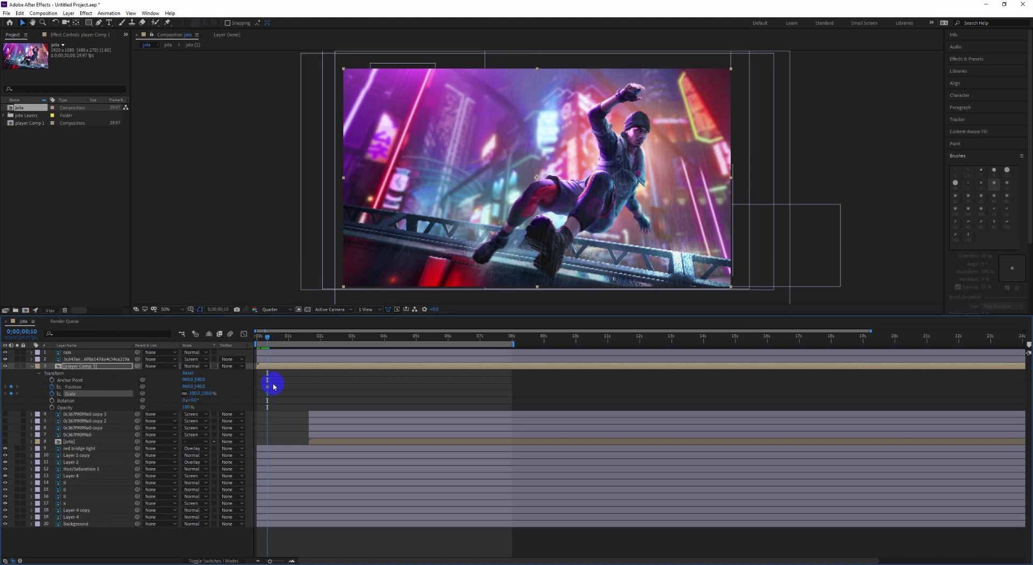
drag(274, 383, 265, 397)
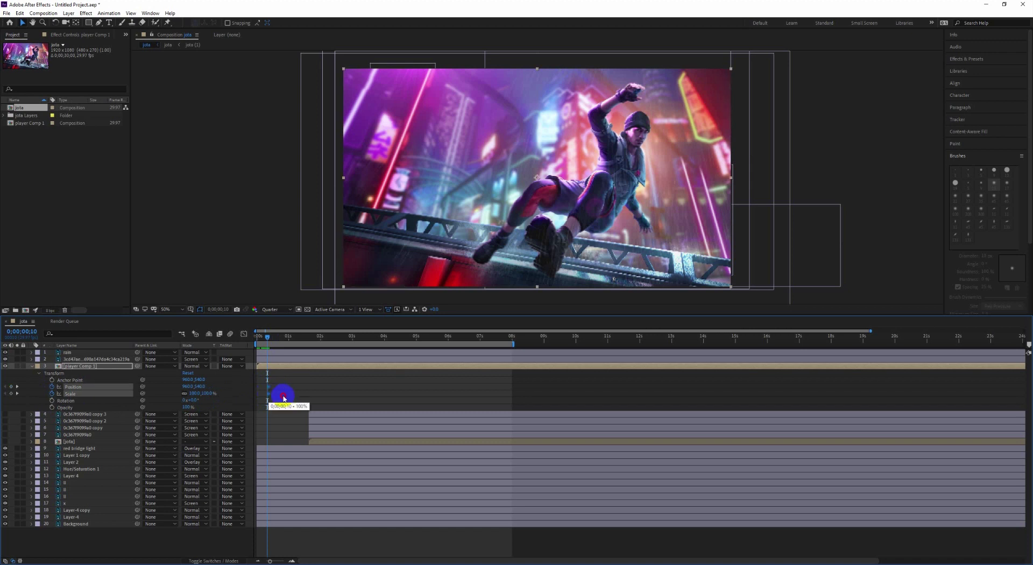
drag(512, 407, 510, 407)
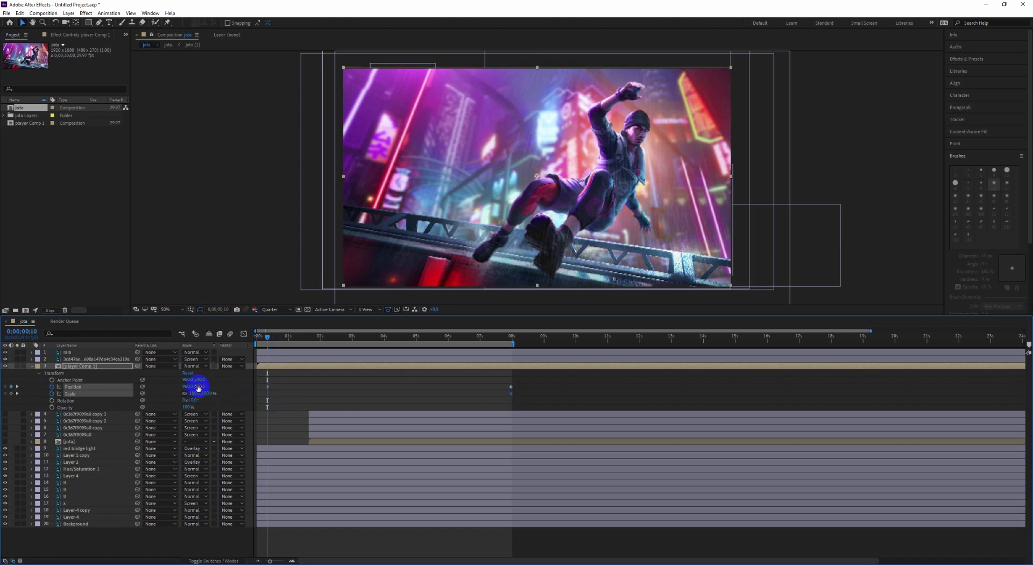
click(52, 400)
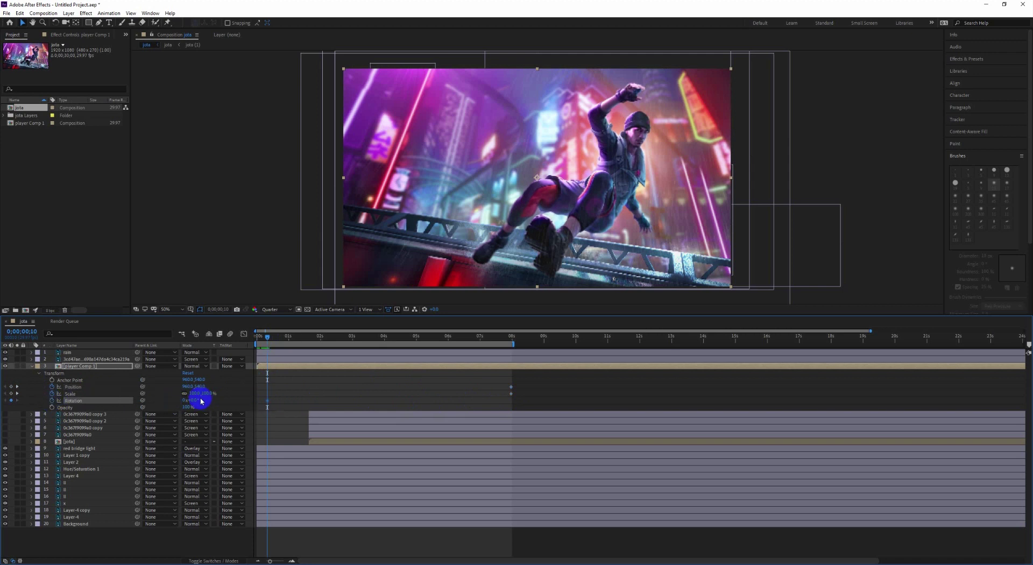
drag(205, 393, 207, 393)
drag(604, 177, 640, 176)
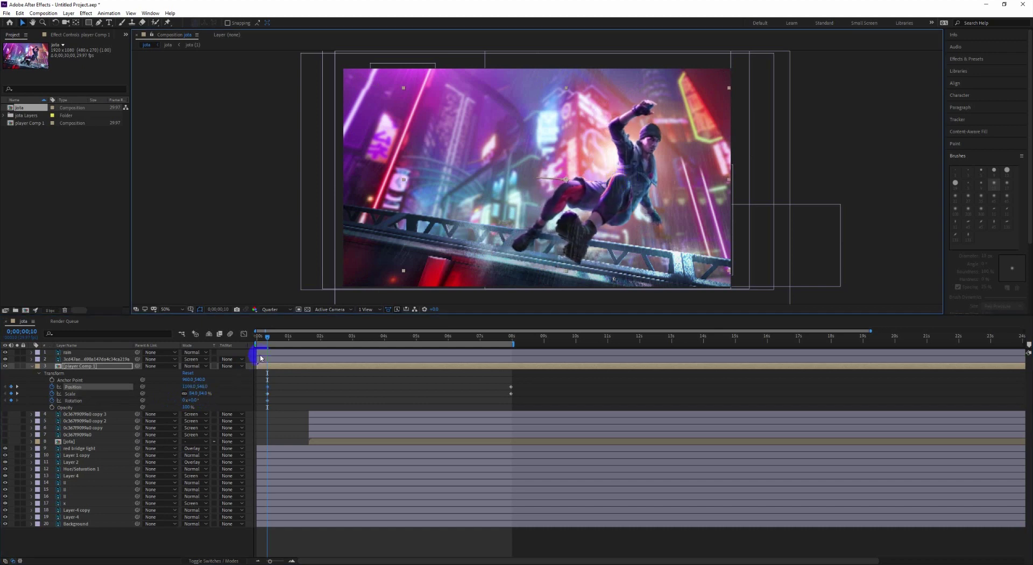
At the first frame, tilt the player slightly, shrink it to 76% and offset it down-right
click(268, 336)
drag(269, 336, 247, 341)
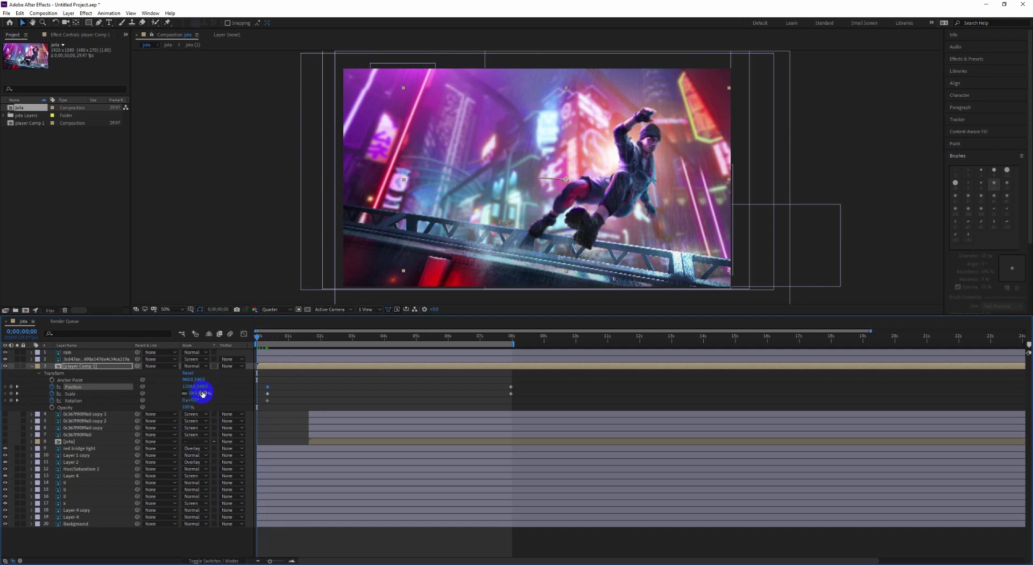
drag(194, 401, 202, 404)
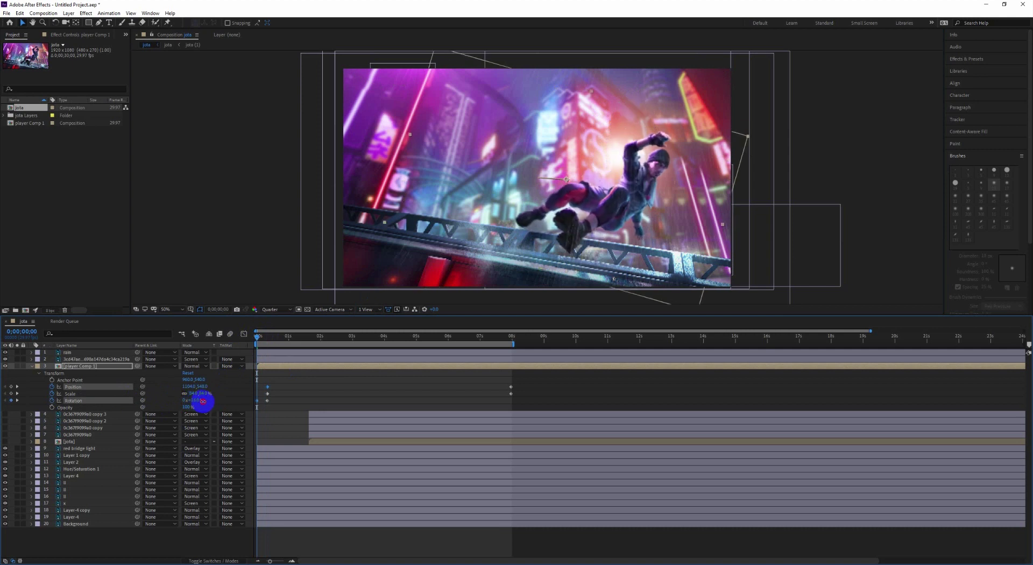
click(199, 395)
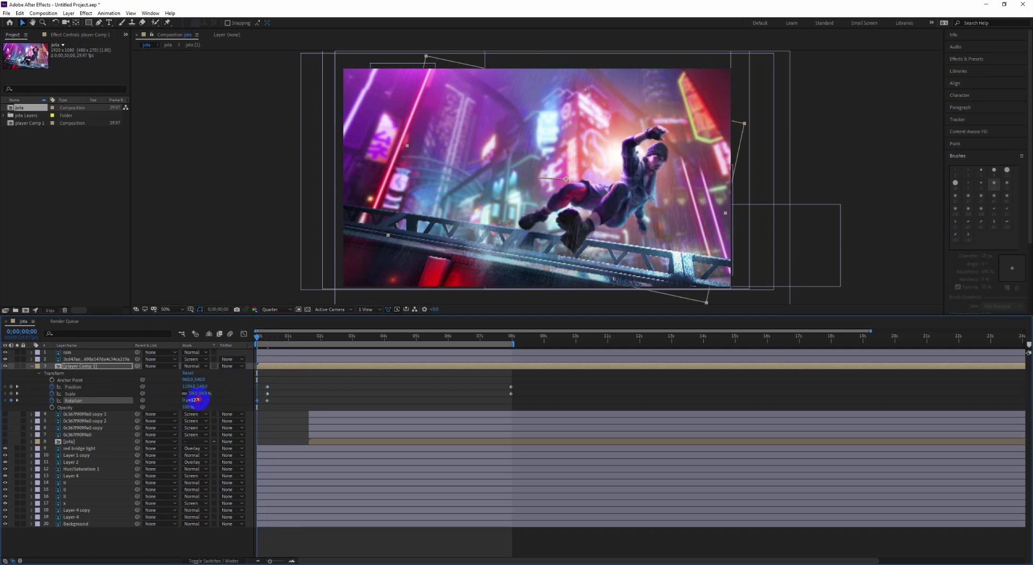
drag(198, 399, 197, 399)
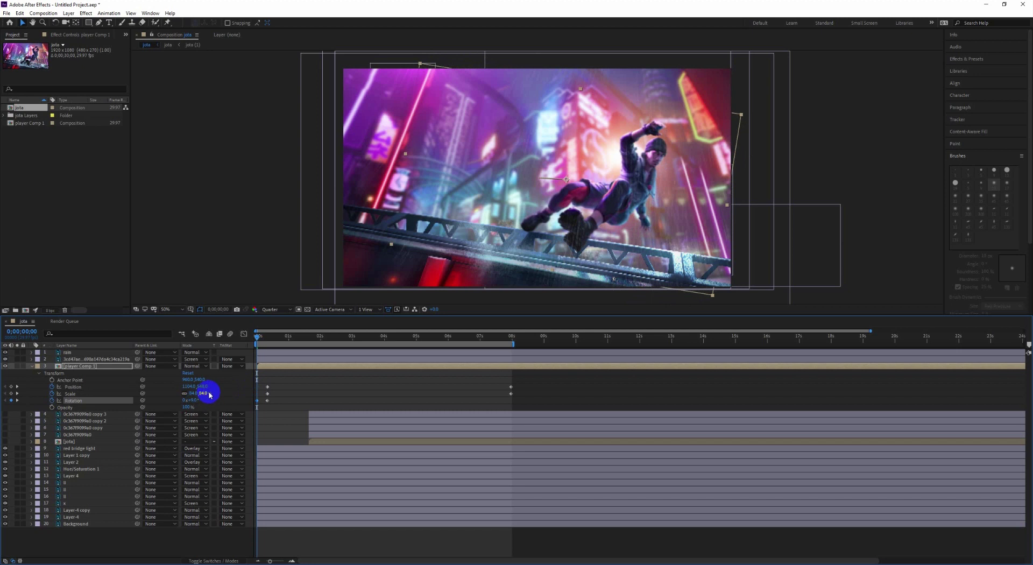
drag(203, 393, 200, 393)
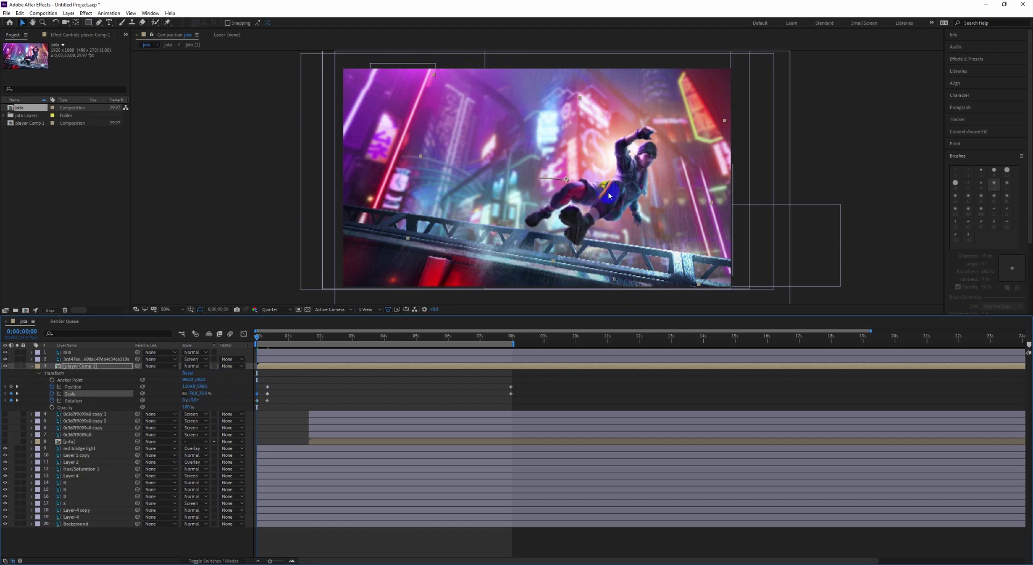
drag(610, 195, 614, 202)
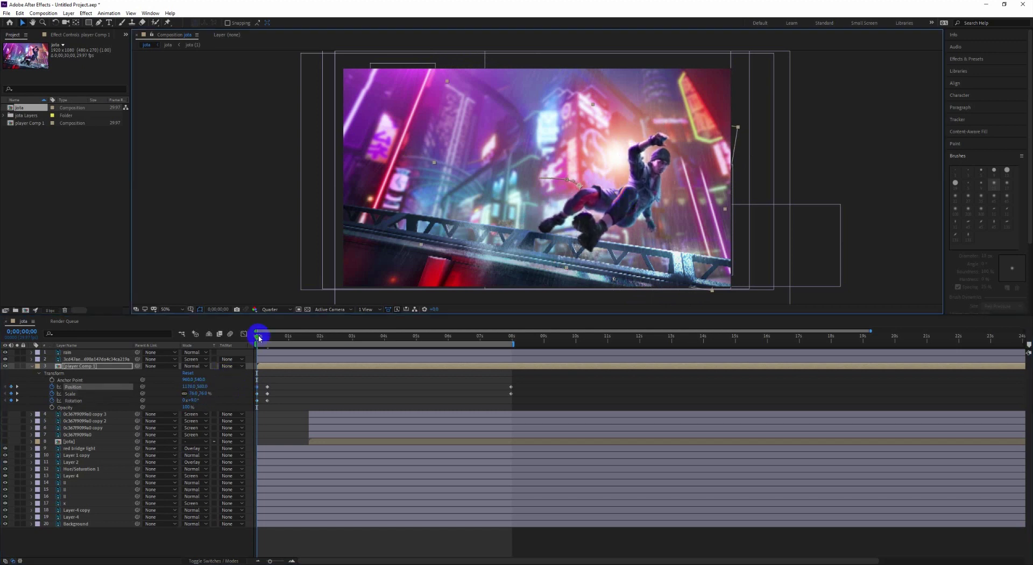
Preview the player zoom and nudge the player right and down near the 7-second mark
key(space)
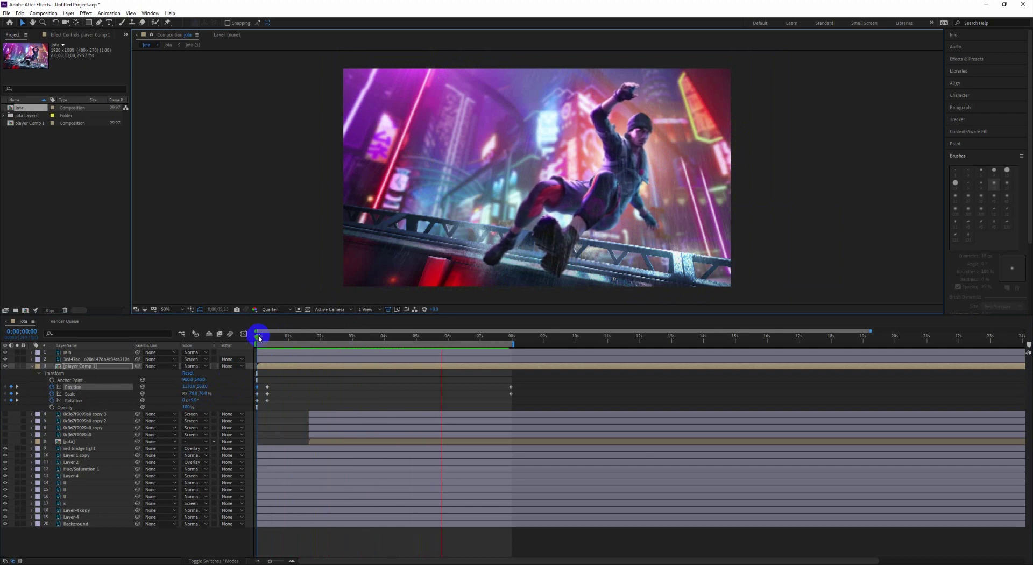
key(space)
key(space)
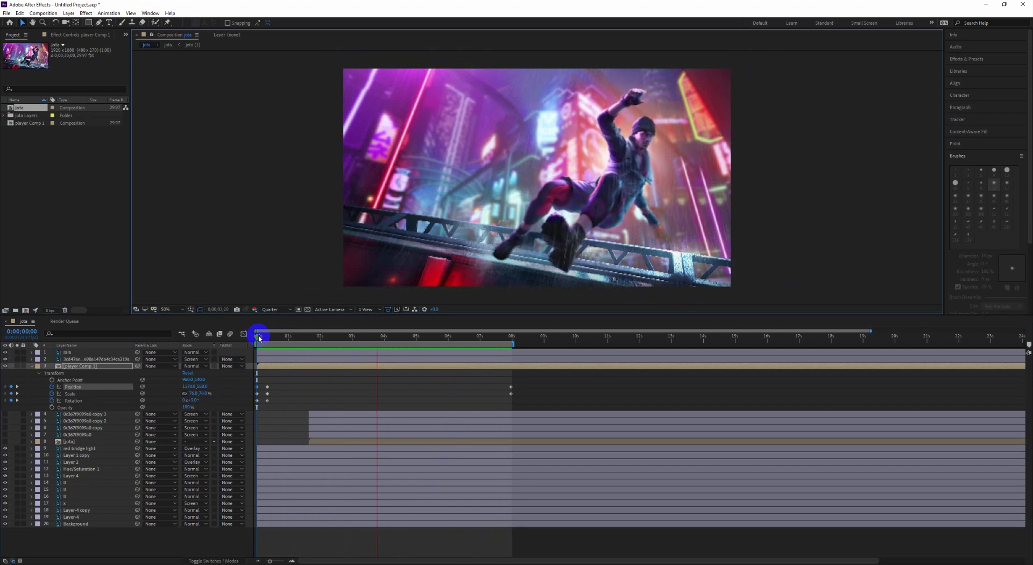
mouse_move(259, 336)
mouse_down()
mouse_move(489, 350)
mouse_move(268, 358)
mouse_up()
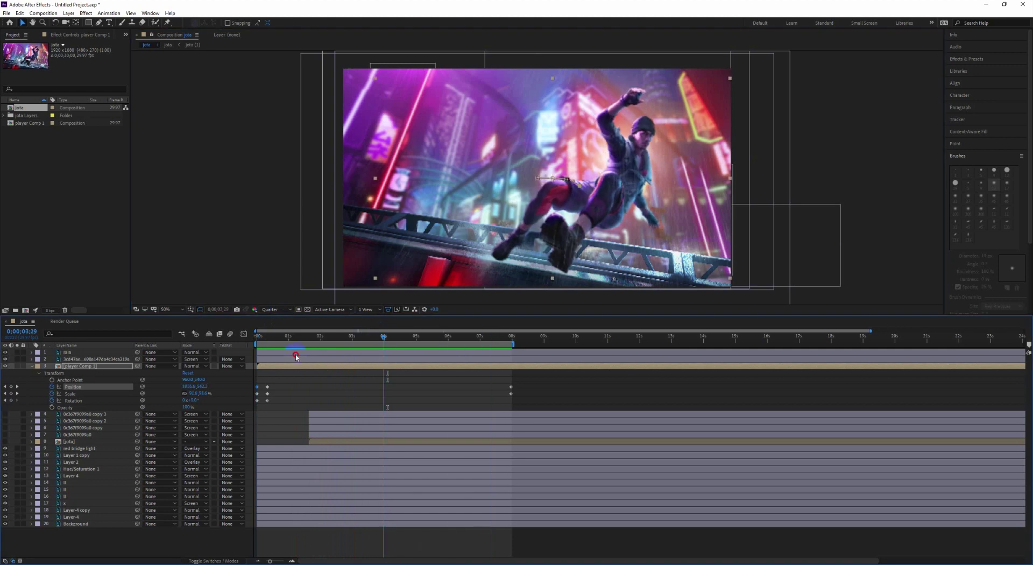
drag(579, 216, 589, 219)
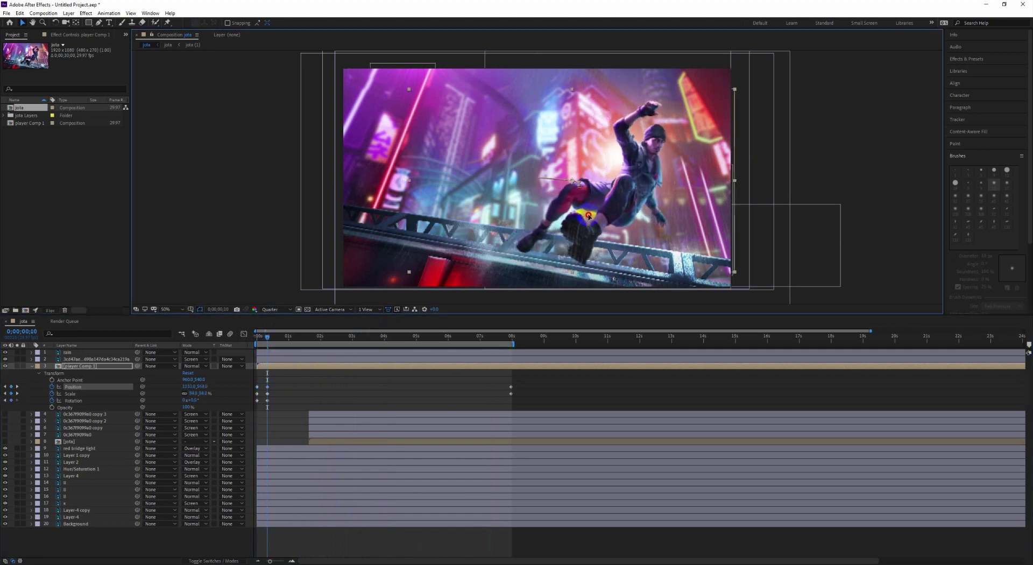
drag(268, 336, 203, 346)
key(space)
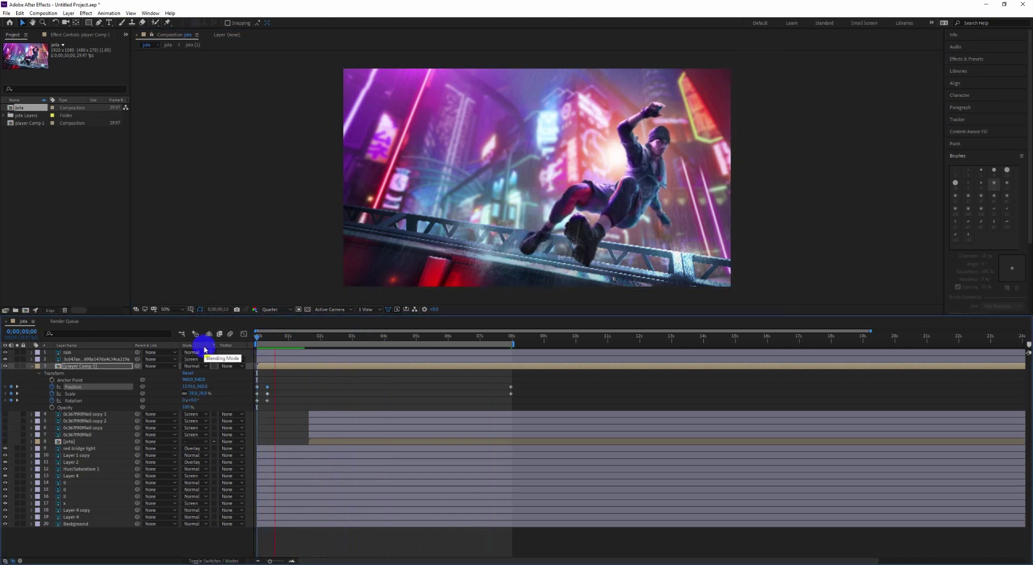
click(511, 338)
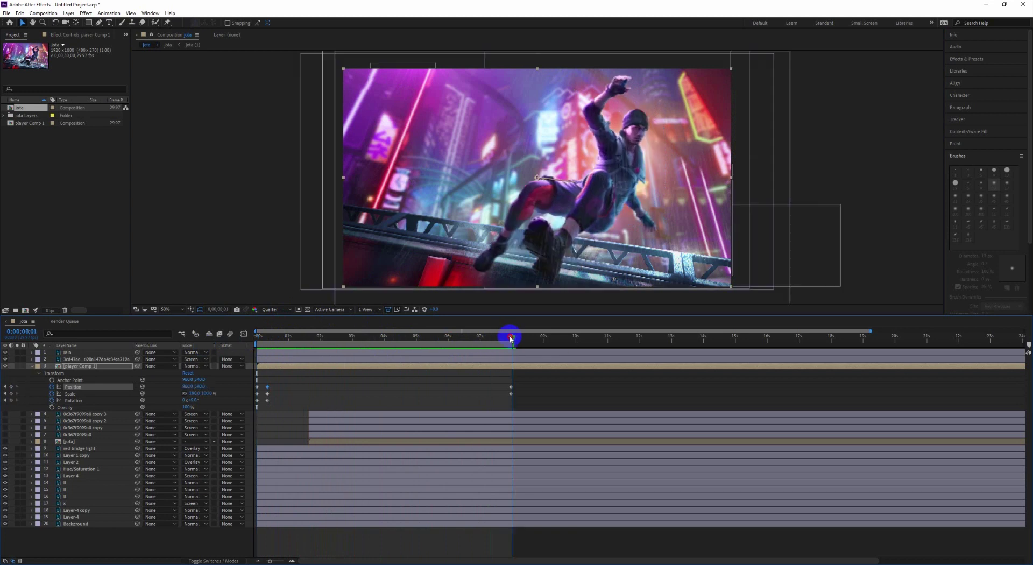
At frame 10, set the player's Scale to 99% and recentre it, then preview at 400% zoom
drag(492, 338, 268, 338)
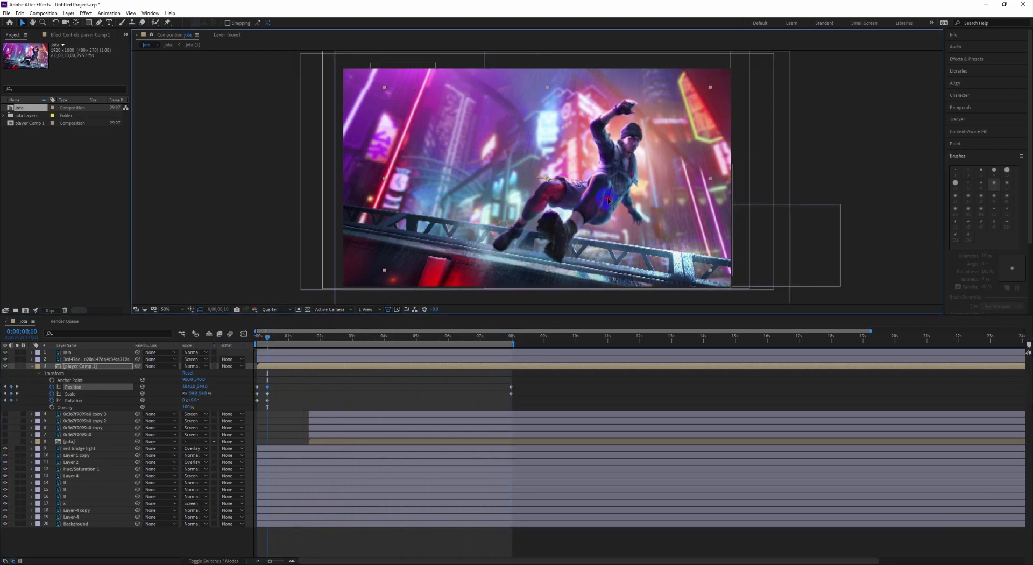
click(193, 394)
drag(205, 394, 213, 394)
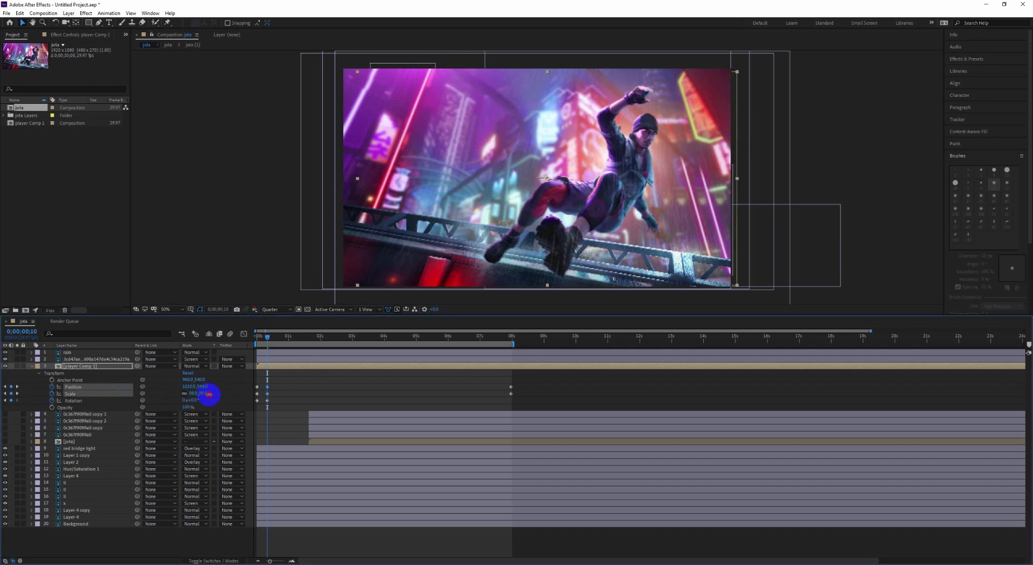
click(501, 341)
mouse_move(501, 341)
mouse_down()
mouse_move(516, 338)
mouse_move(268, 344)
mouse_up()
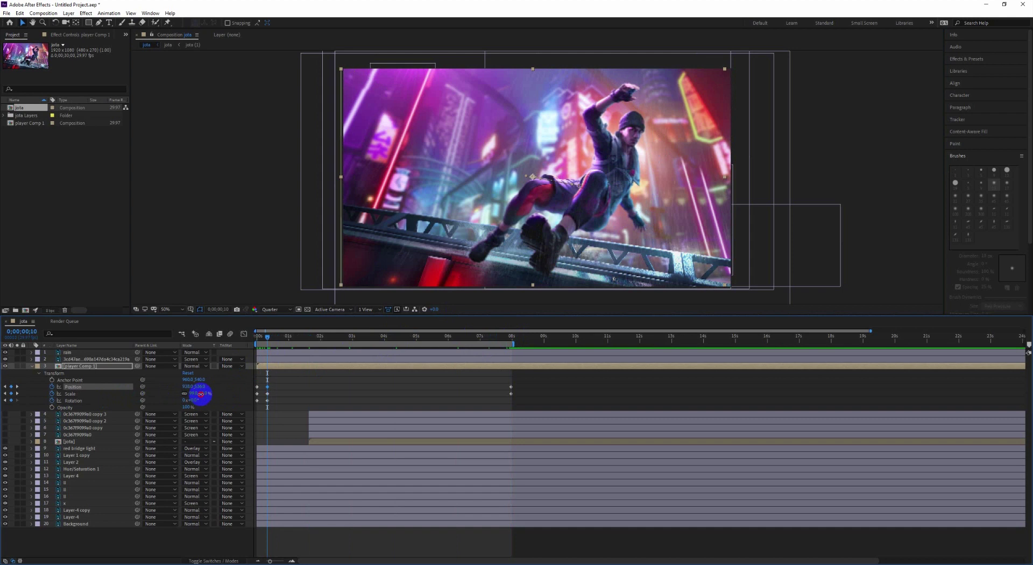
drag(269, 338, 229, 338)
key(space)
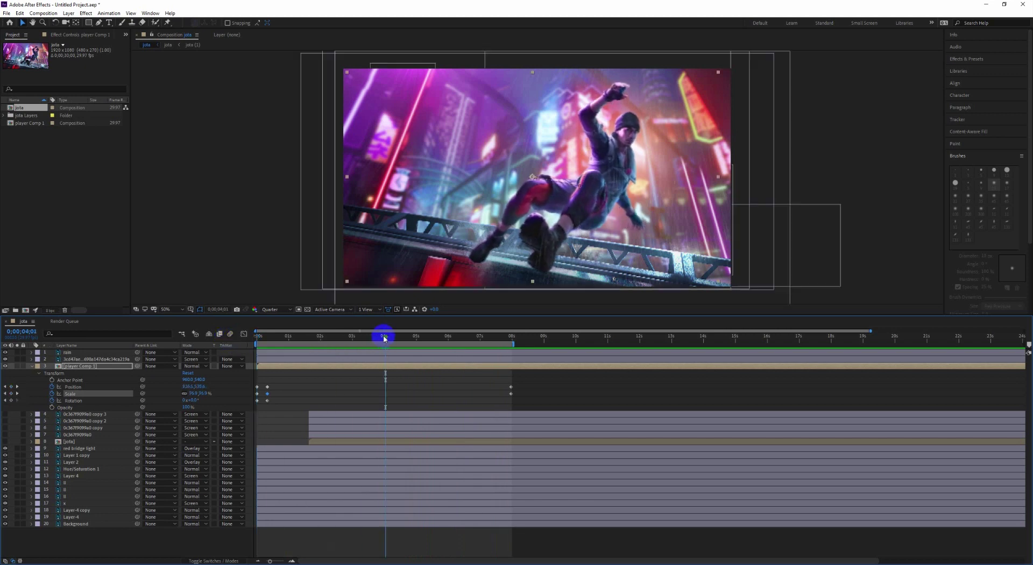
mouse_move(308, 341)
mouse_down()
mouse_move(272, 354)
mouse_move(510, 388)
mouse_move(526, 380)
mouse_up()
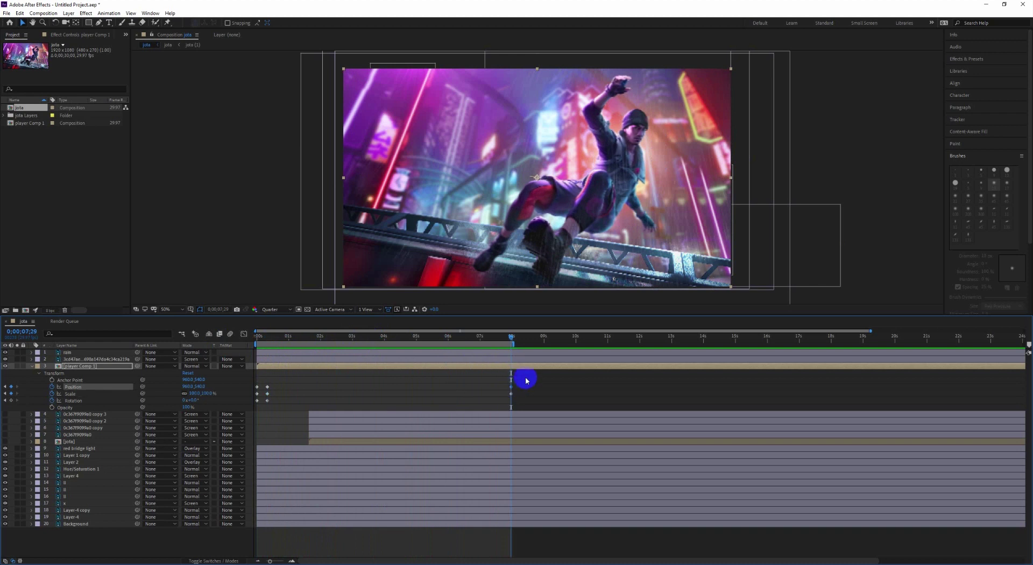
key(period)
key(period)
key(period)
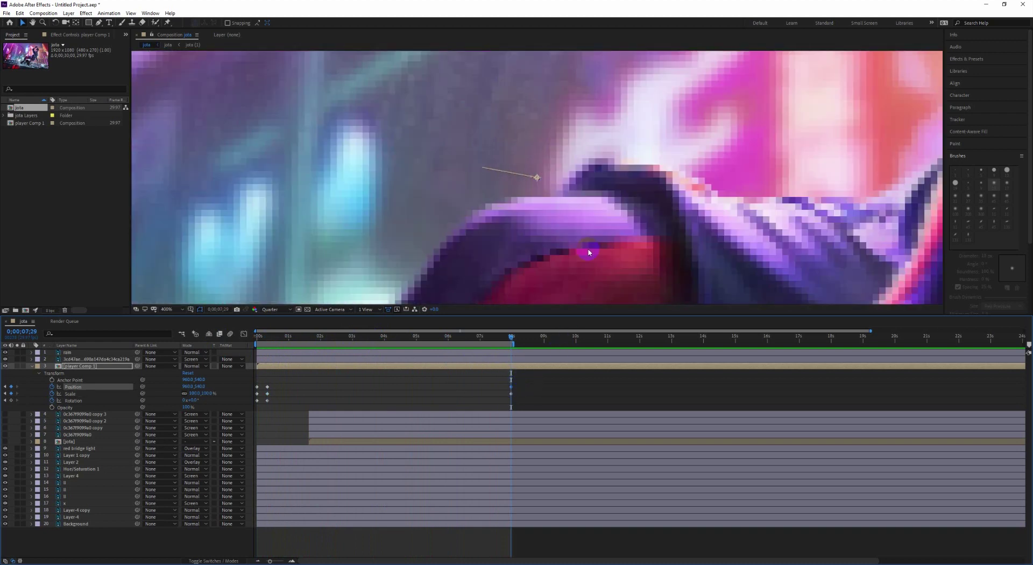
At the 1-second mark, nudge the player's motion-path position right and down, then replay and fit the view
click(520, 178)
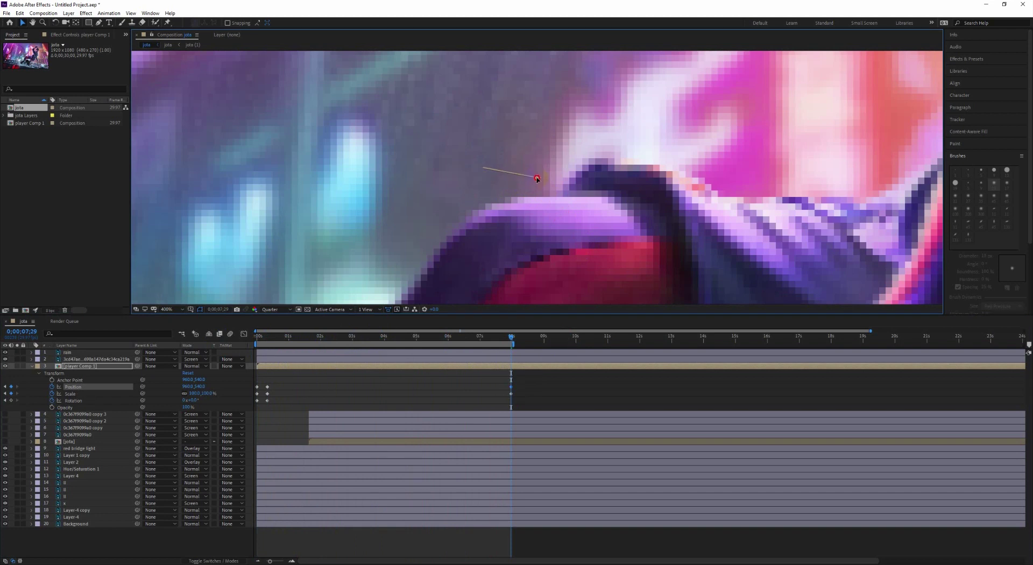
drag(508, 338, 288, 368)
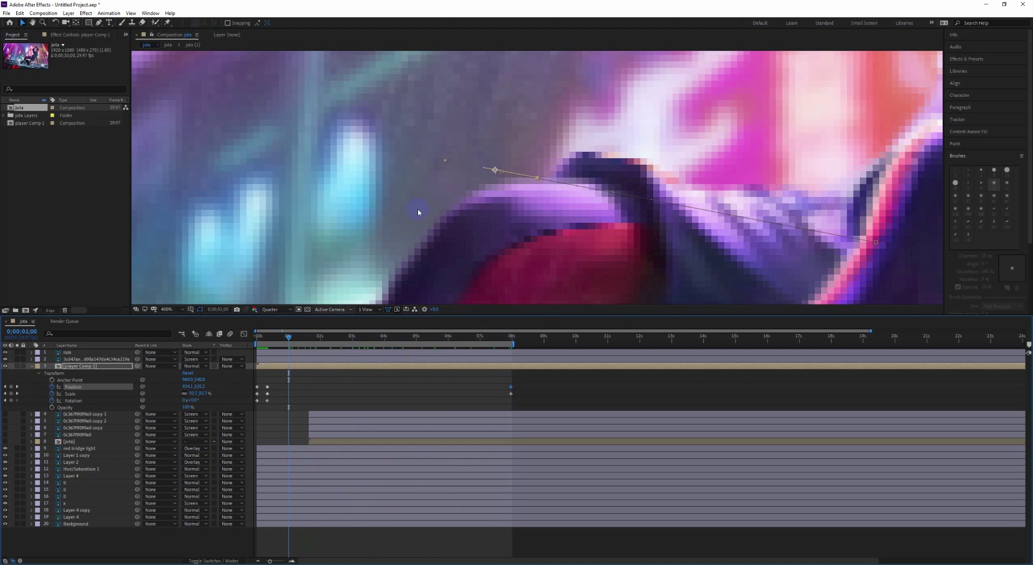
drag(494, 170, 509, 172)
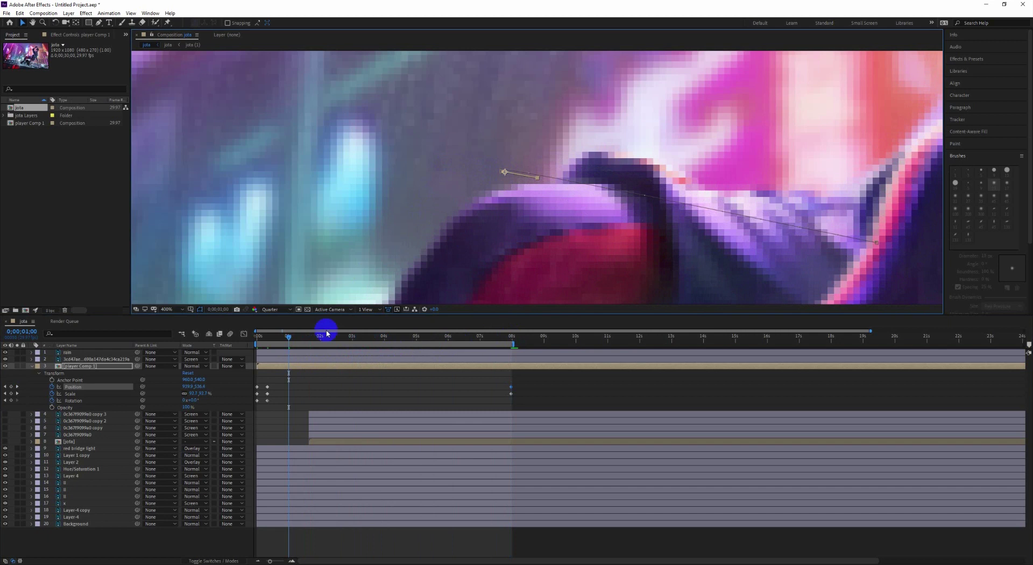
drag(327, 333, 224, 349)
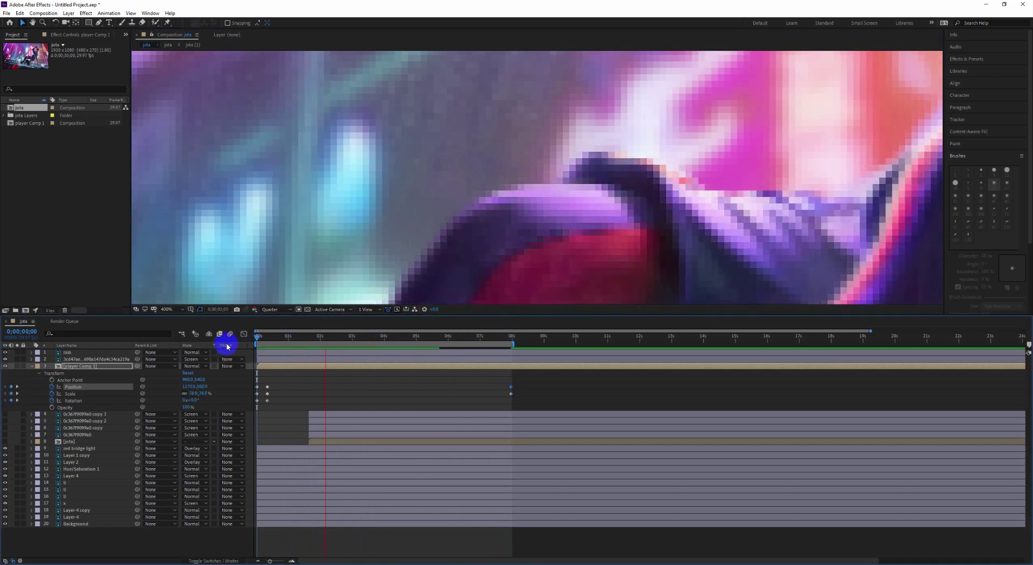
key(space)
key(comma)
key(comma)
key(comma)
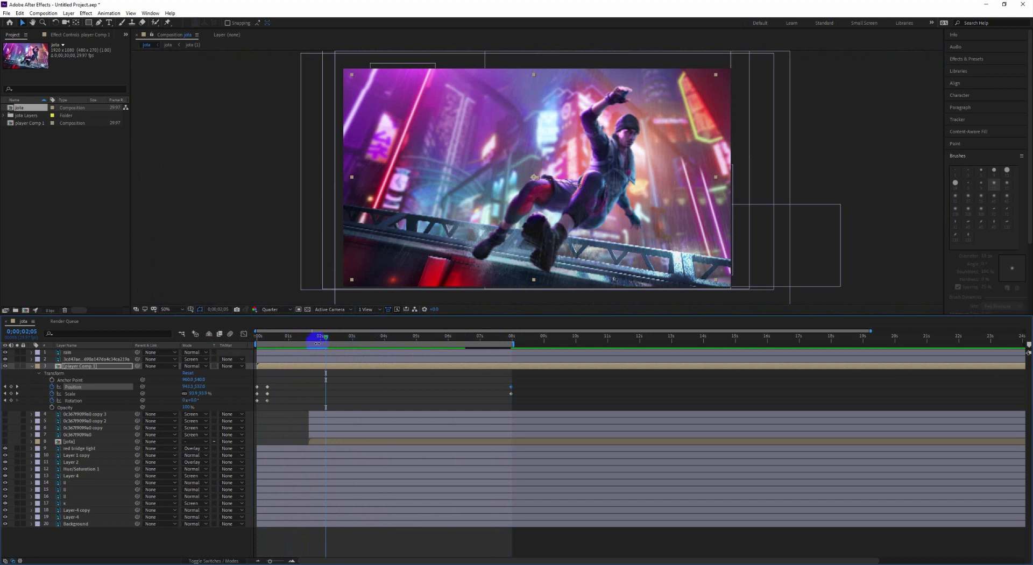
Preview from the start, then drag the player left on frame 0 to Position 970,560
key(space)
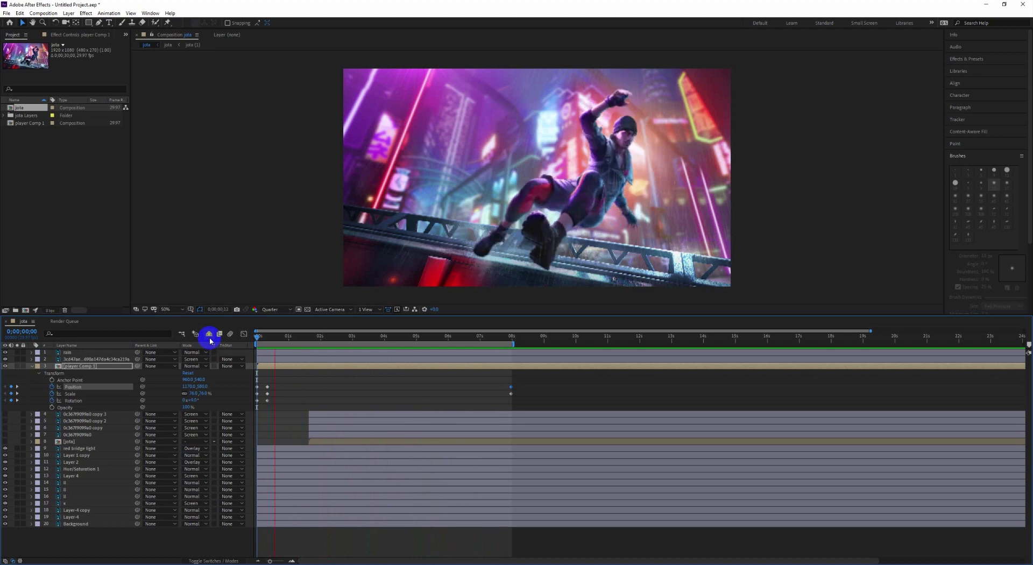
click(294, 337)
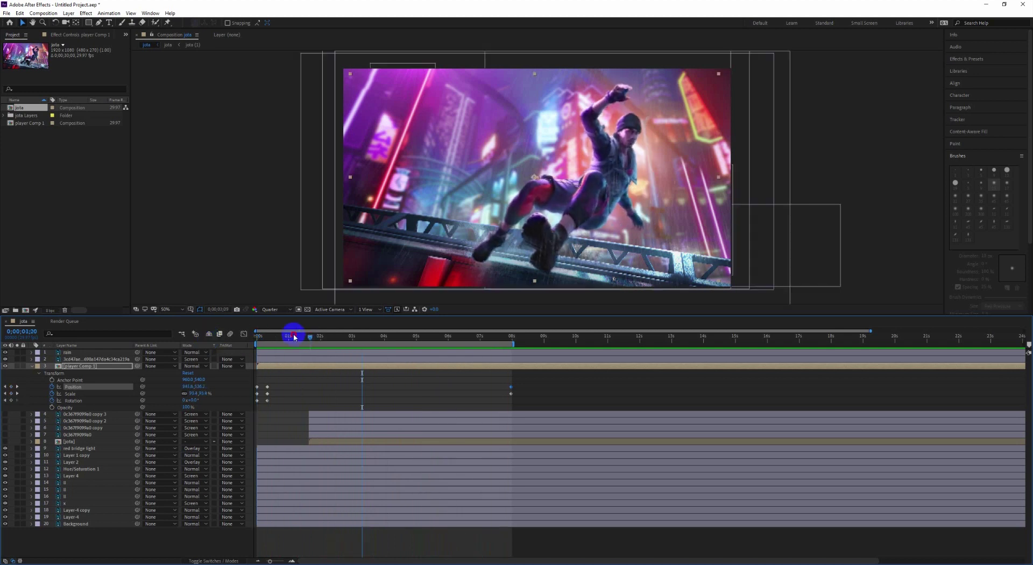
drag(294, 338, 224, 345)
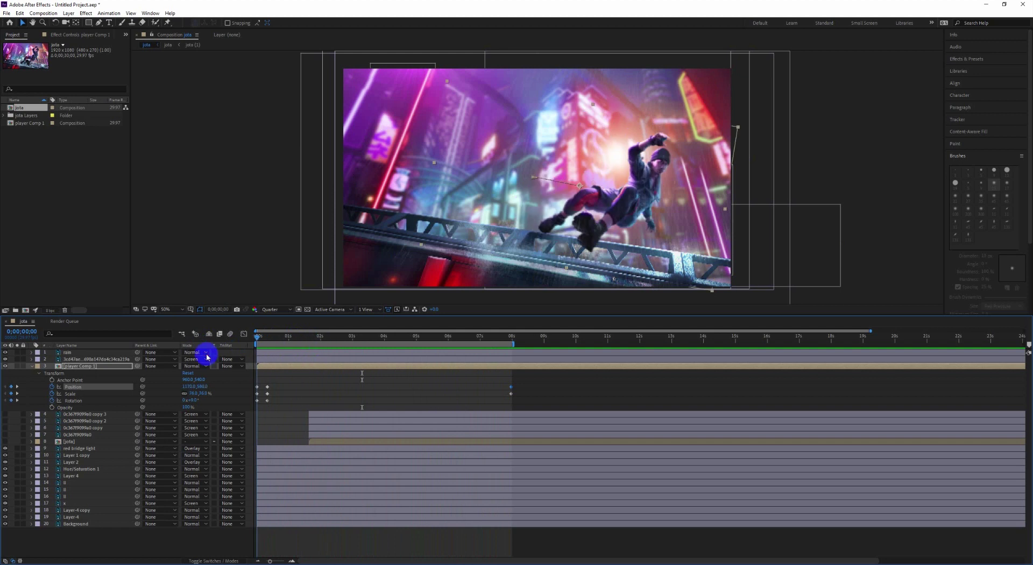
drag(640, 206, 597, 211)
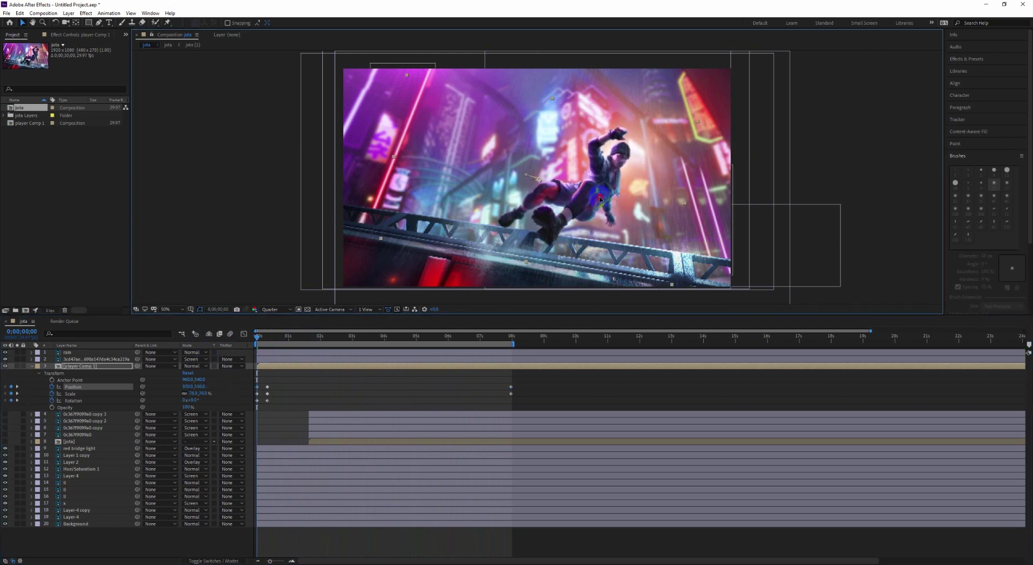
Drag the player's motion-path start point and Bezier handle, then scrub to check the new curve
click(281, 364)
mouse_move(286, 336)
mouse_down()
mouse_move(295, 340)
mouse_move(248, 342)
mouse_move(259, 342)
mouse_up()
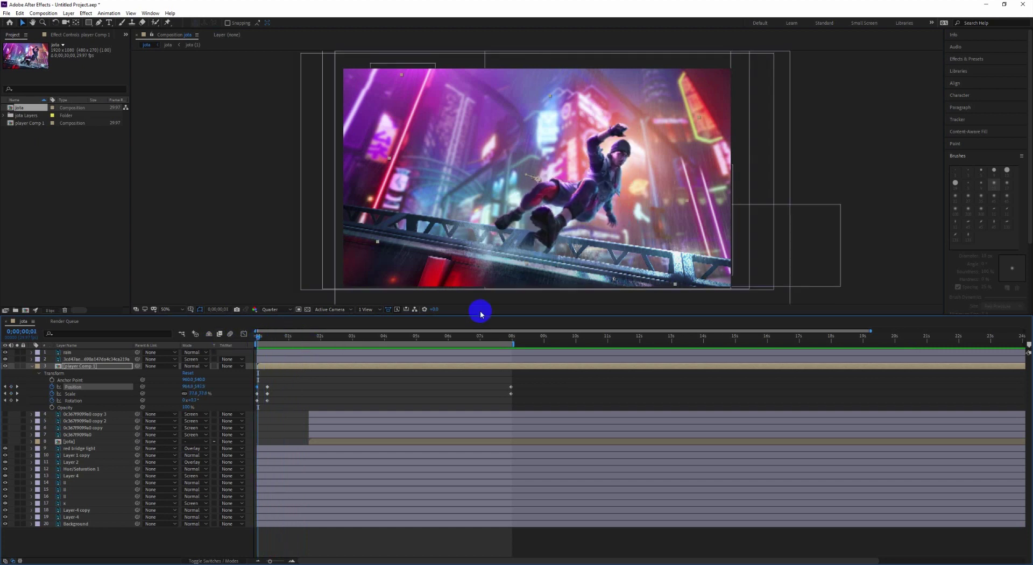
scroll(481, 312, up, 3)
scroll(530, 246, up, 4)
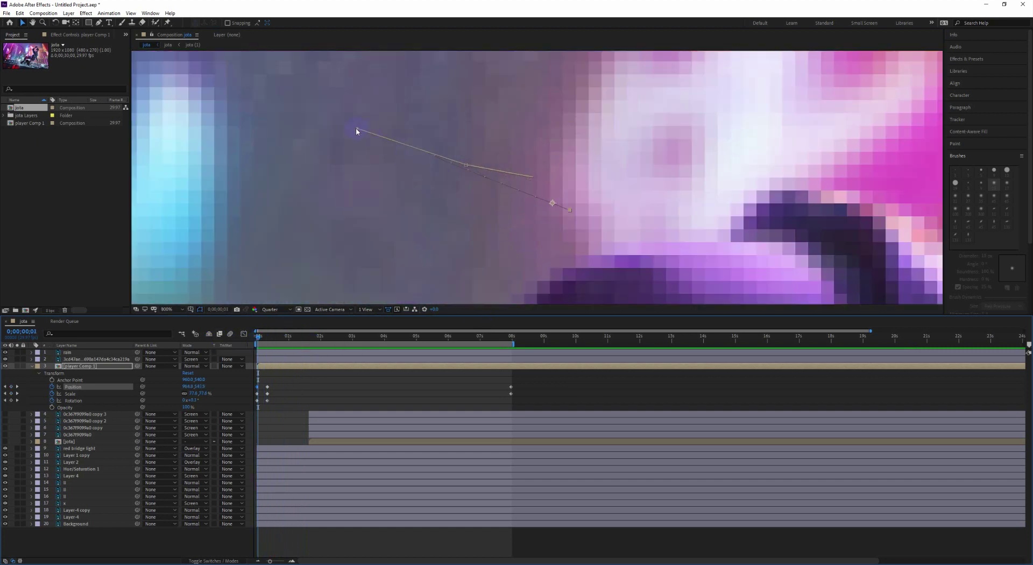
drag(356, 130, 466, 170)
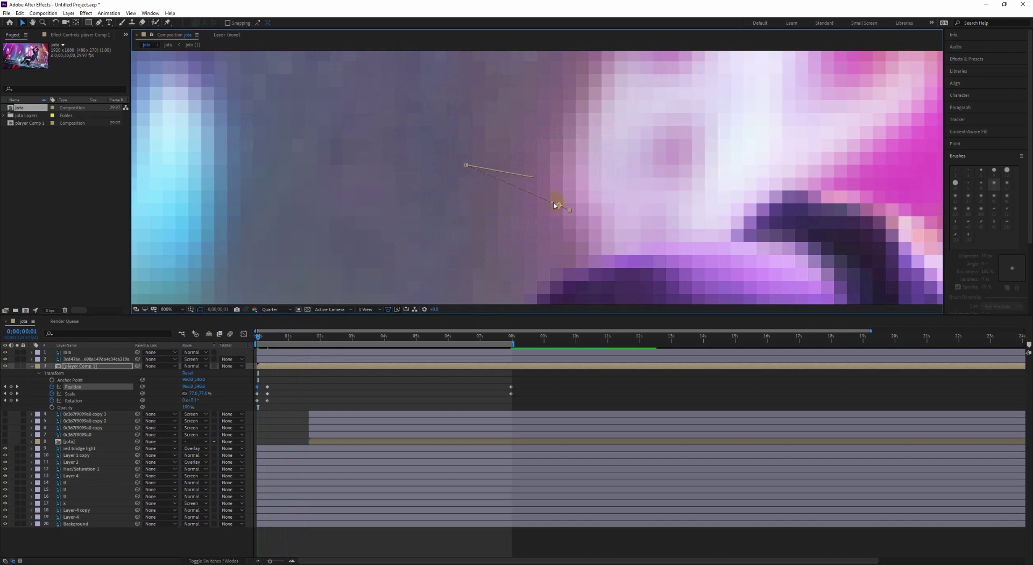
drag(555, 205, 545, 204)
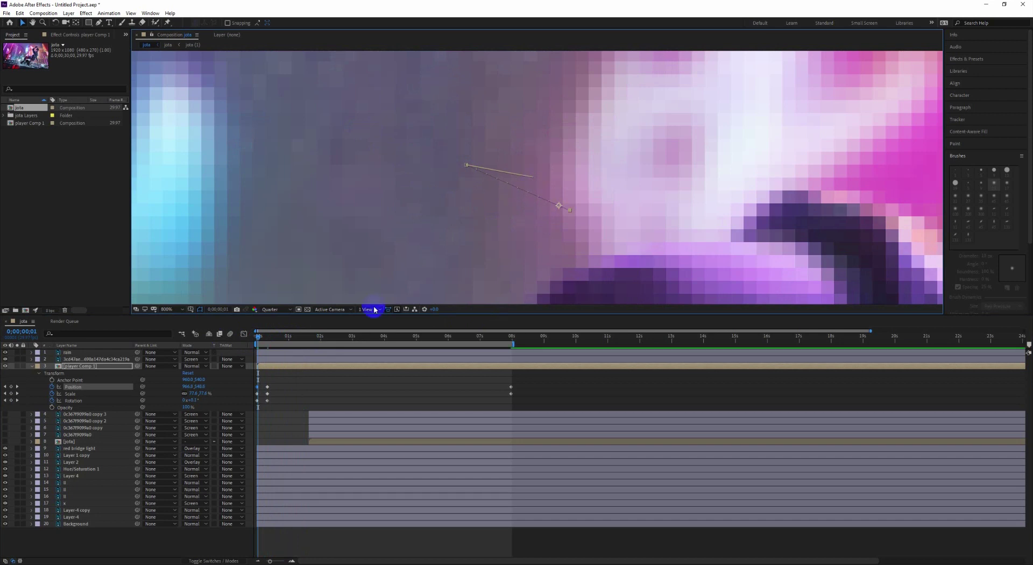
mouse_move(258, 337)
mouse_down()
mouse_move(283, 342)
mouse_move(233, 349)
mouse_up()
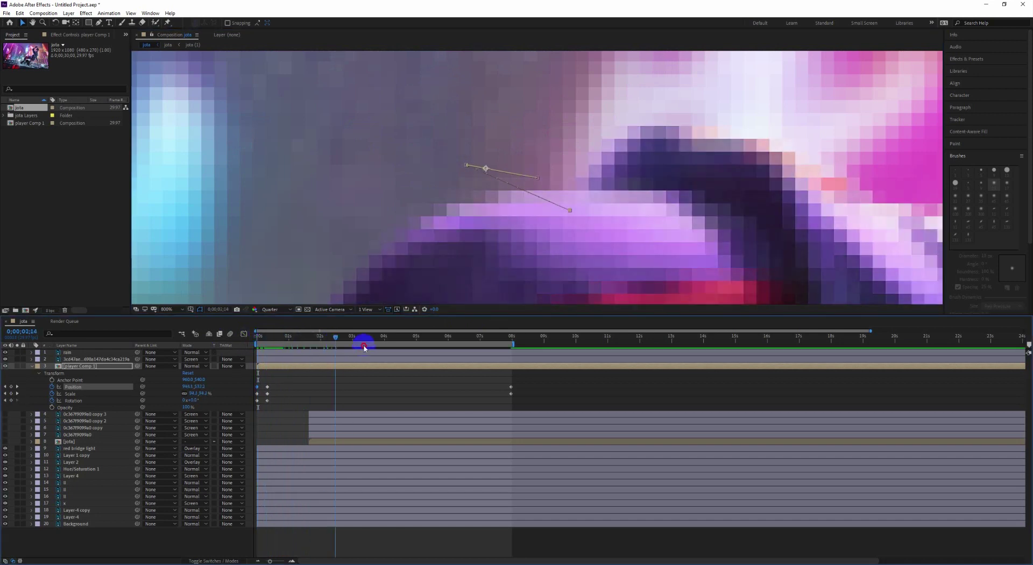
key(slash)
Preview the zoom, select the Rotation property, and scrub to 0;00;01;20 to check scale and rotation
key(comma)
key(comma)
key(comma)
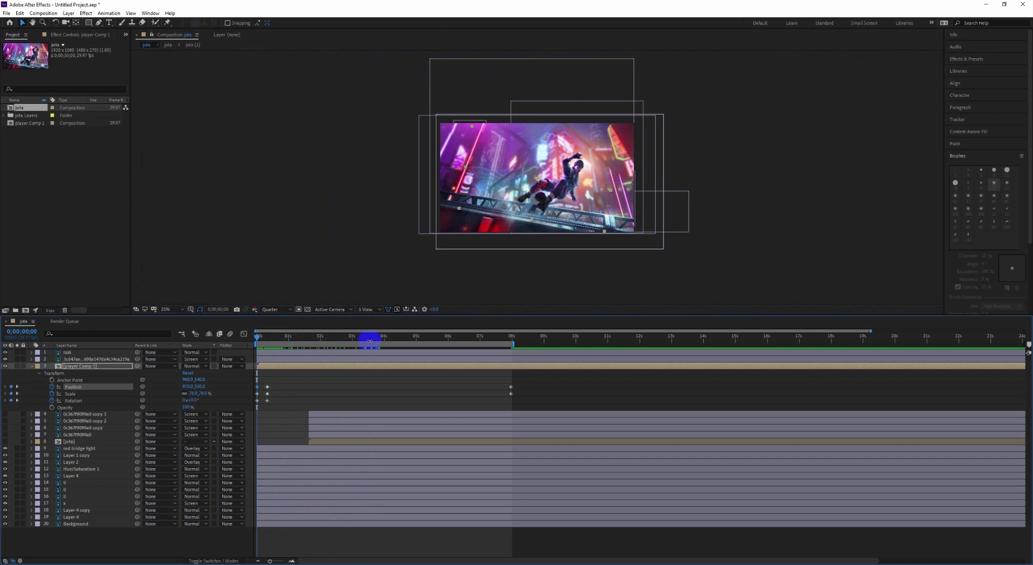
key(space)
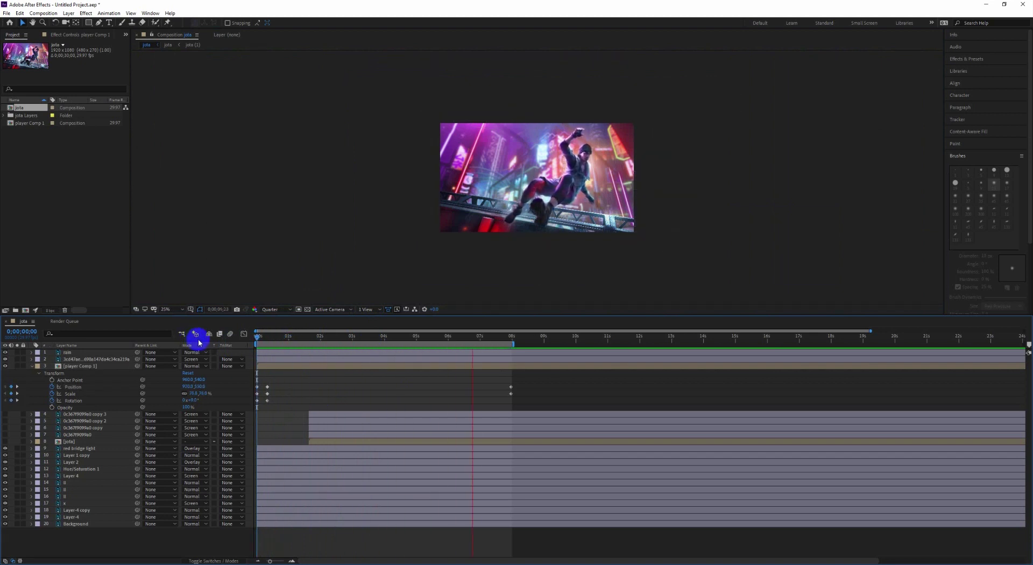
click(207, 346)
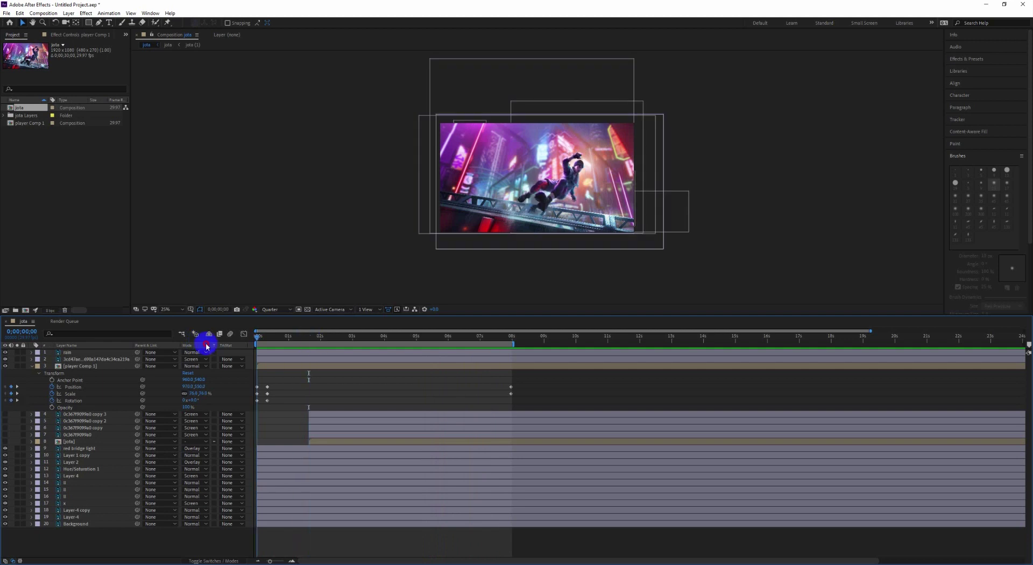
click(189, 401)
click(192, 401)
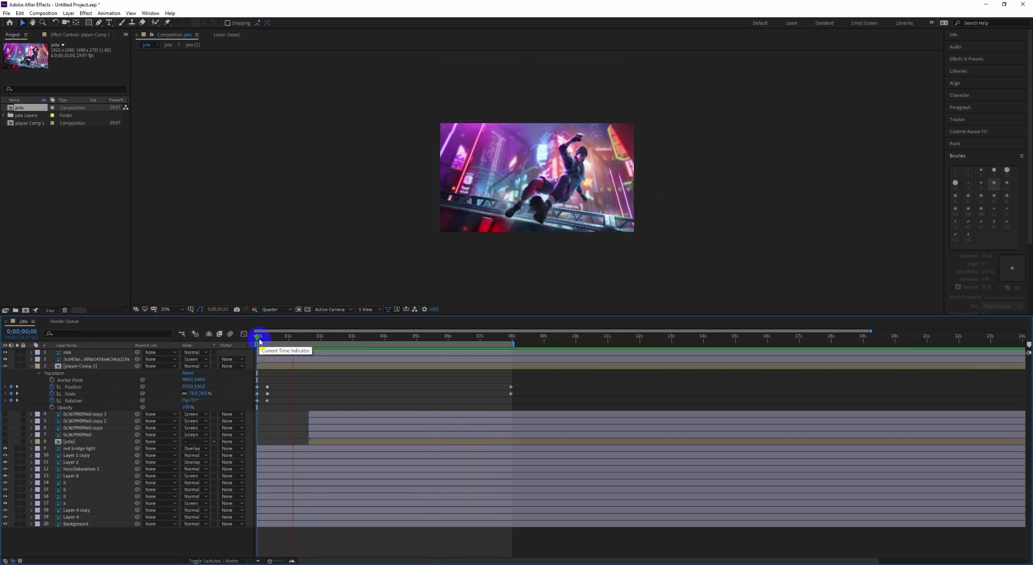
mouse_move(258, 337)
mouse_down()
mouse_move(296, 337)
mouse_move(227, 347)
mouse_up()
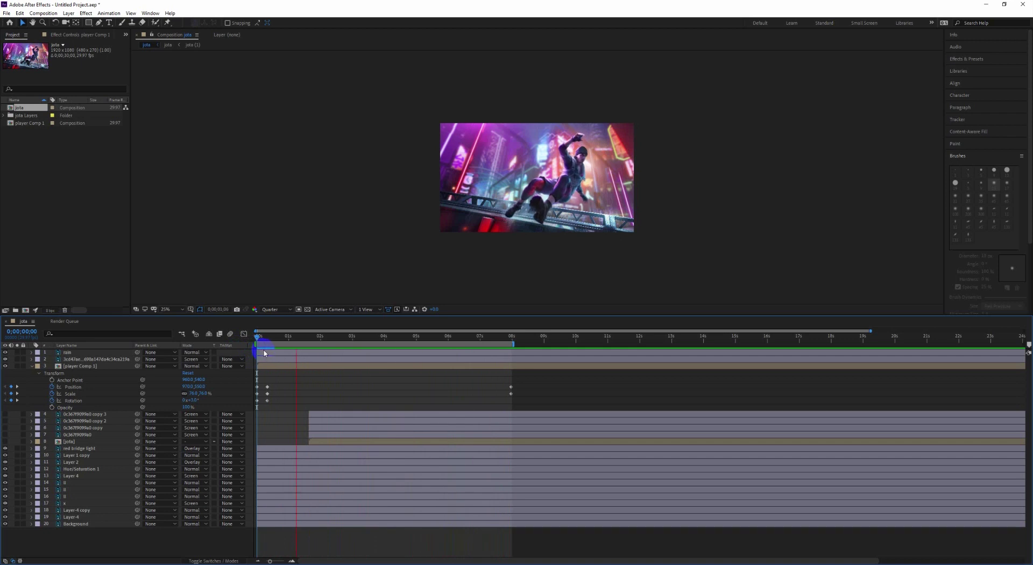
click(314, 359)
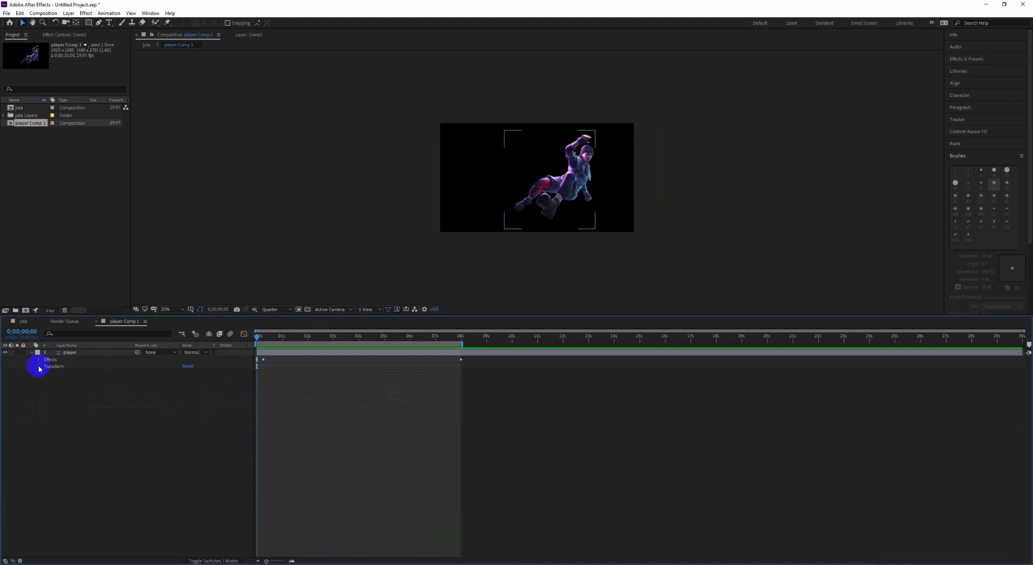
Expand Puppet > Mesh 1 > Deform and select all twelve puppet pins to reveal their keyframes
click(39, 367)
click(39, 364)
click(45, 367)
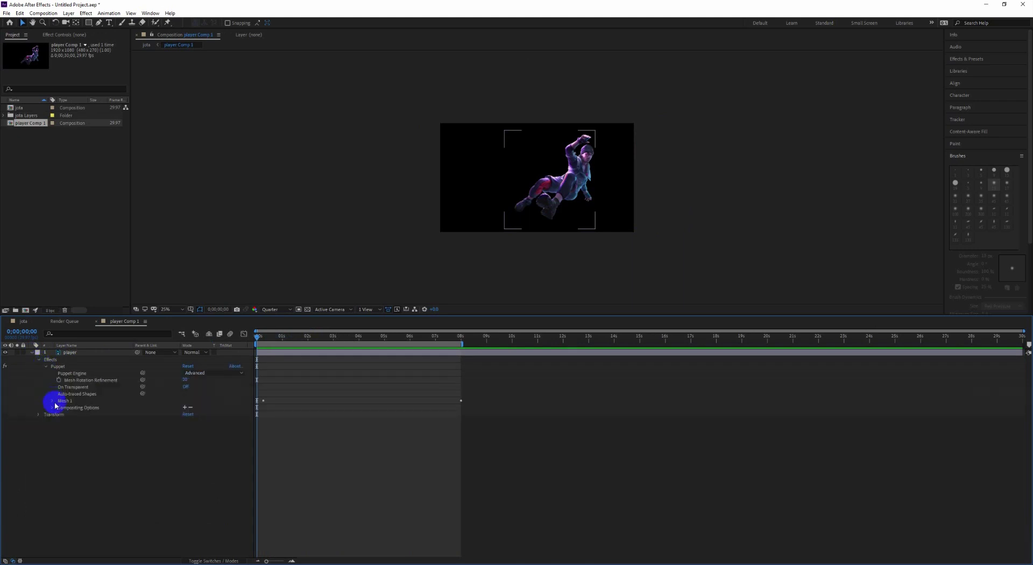
click(52, 400)
click(59, 421)
click(108, 428)
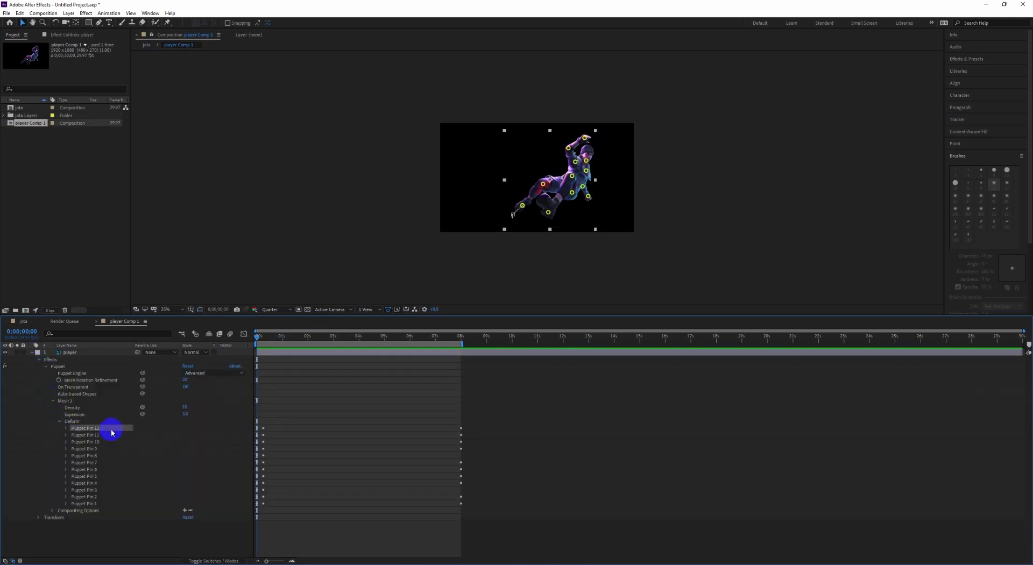
shift+click(95, 504)
key(u)
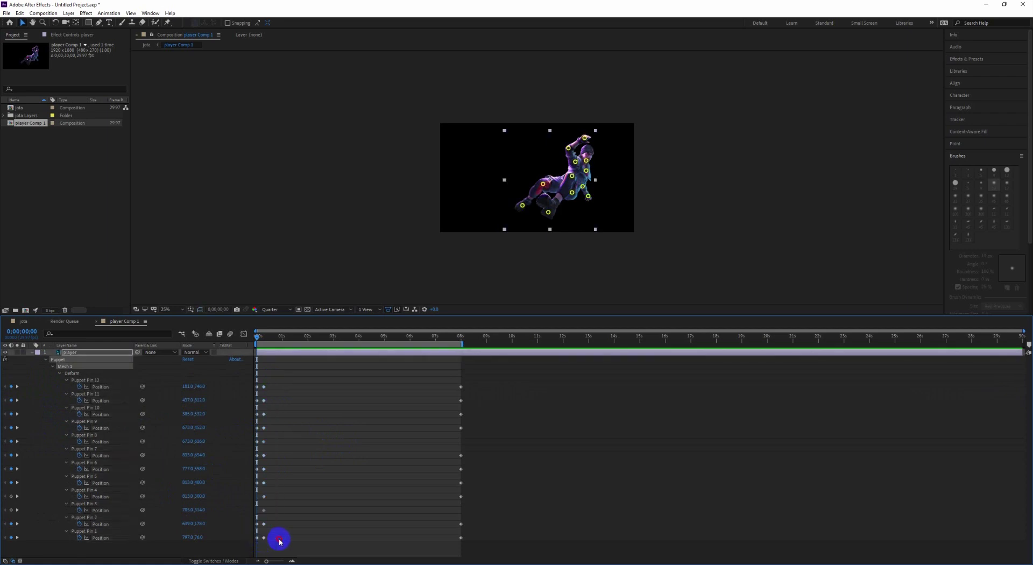
Drag the pins' second pose keyframes later to about 1.7 seconds, then preview the jota composition
drag(279, 544, 260, 491)
click(23, 321)
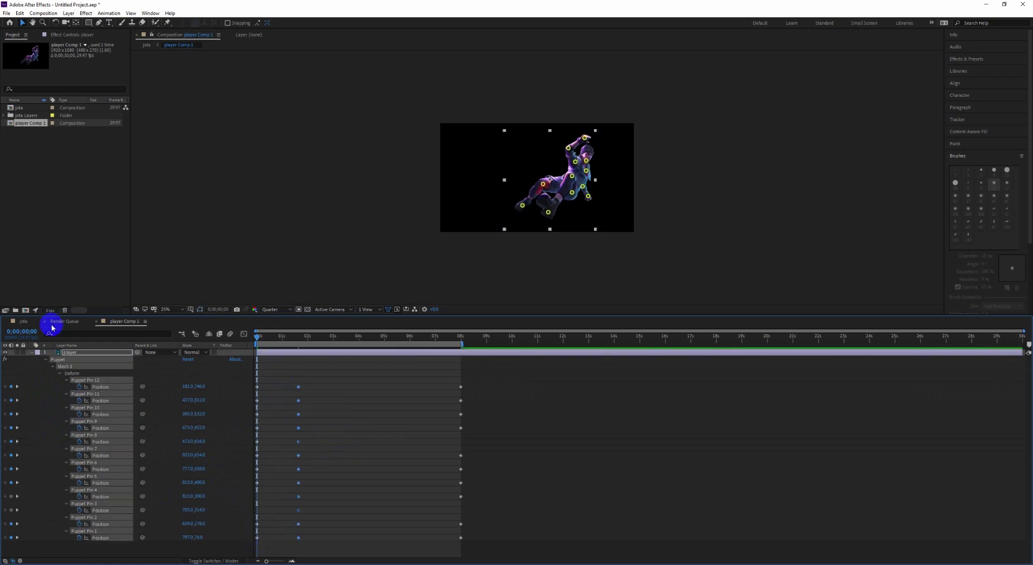
key(space)
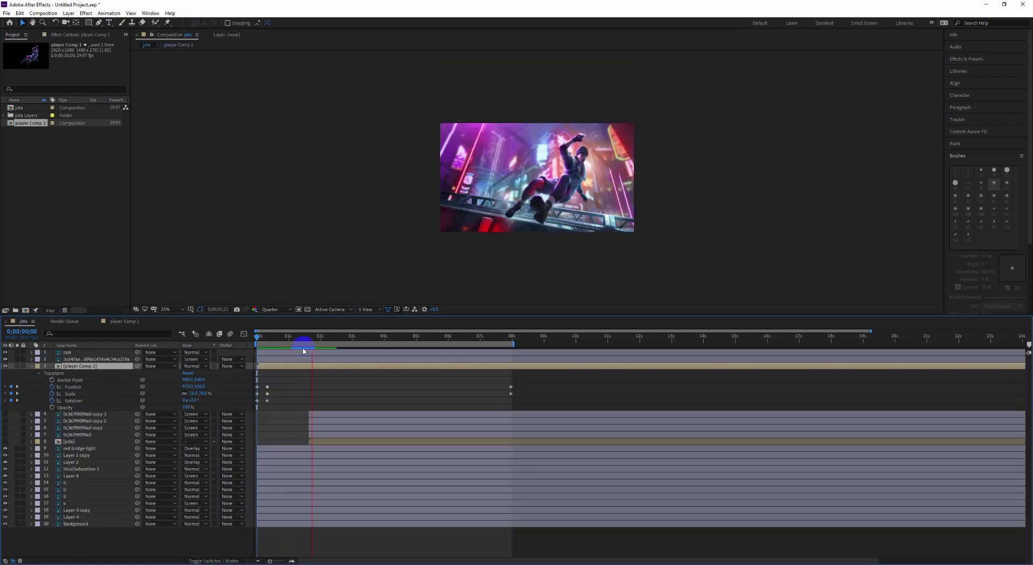
Apply Easy Ease (F9) to player Comp 1's Position, Scale and Rotation keyframes at the zoom start
key(space)
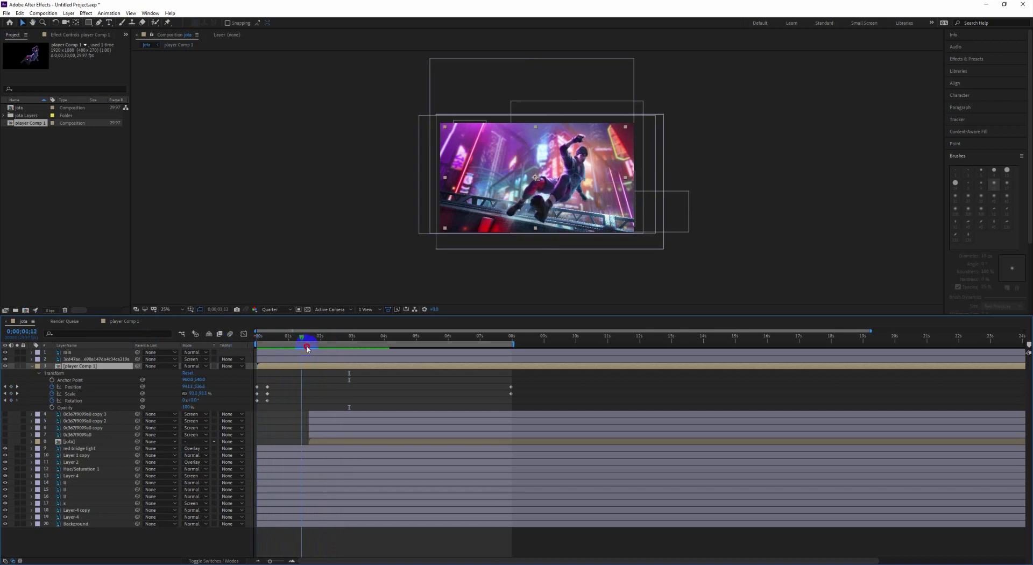
key(space)
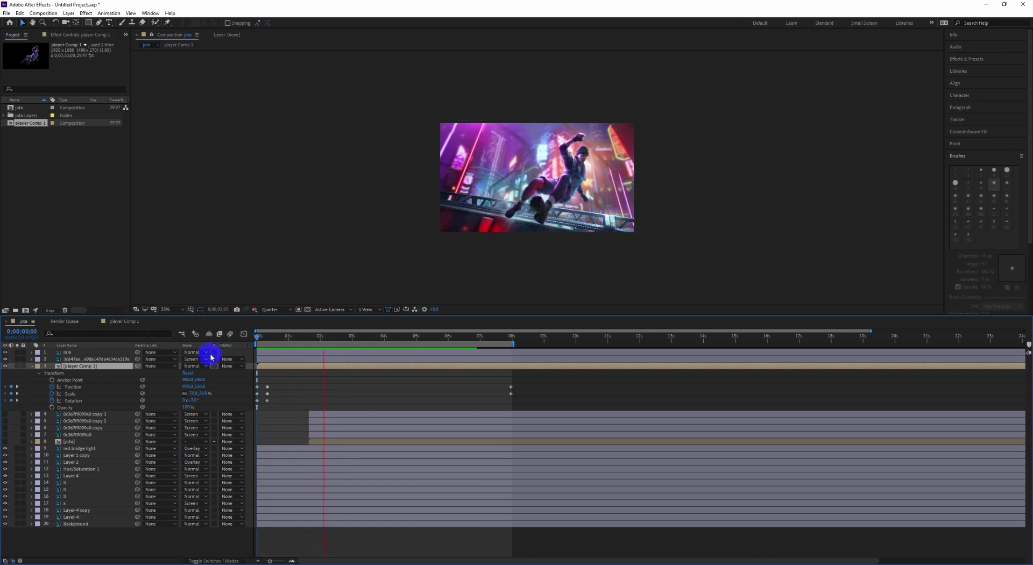
key(space)
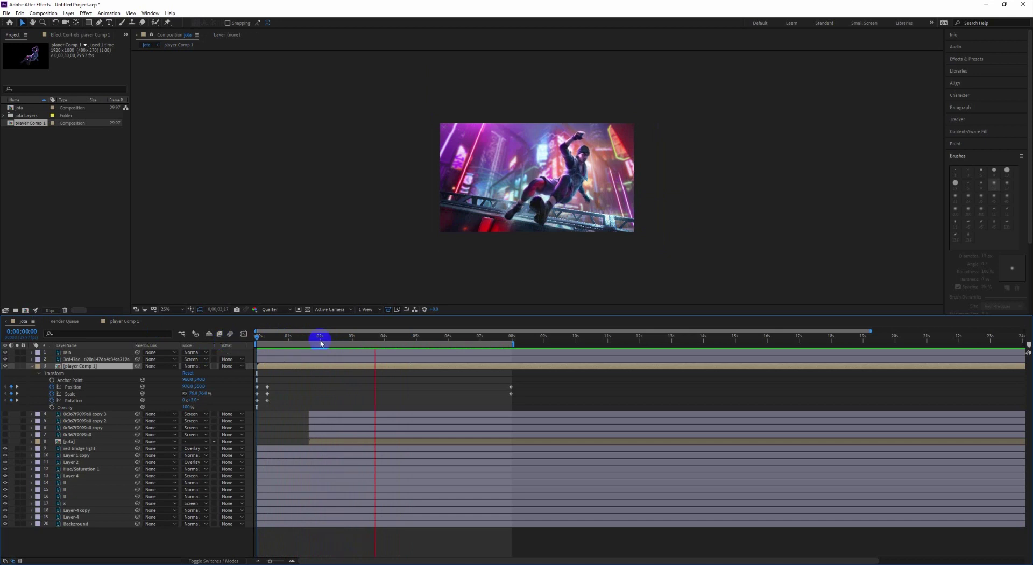
key(space)
key(space)
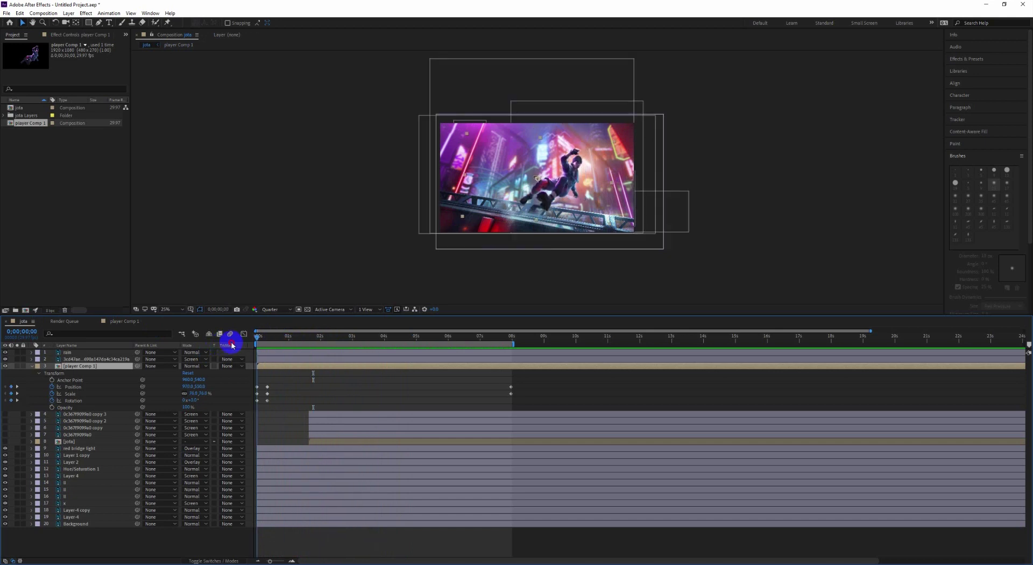
click(265, 339)
drag(270, 382, 265, 409)
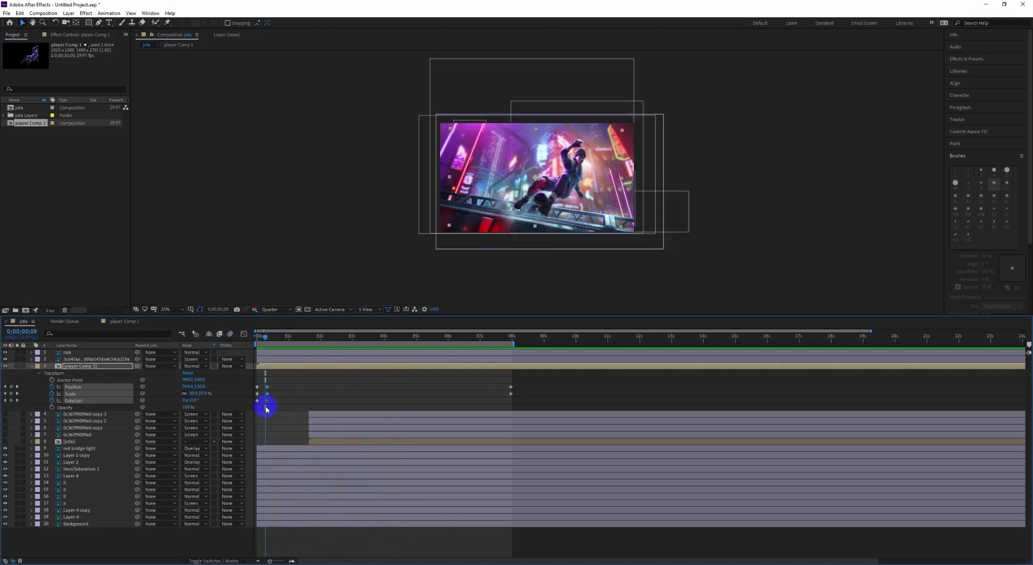
key(F9)
Ease the keyframes near frame 26, shift the zoom keyframes earlier to about 1 second, and open player Comp 1
key(space)
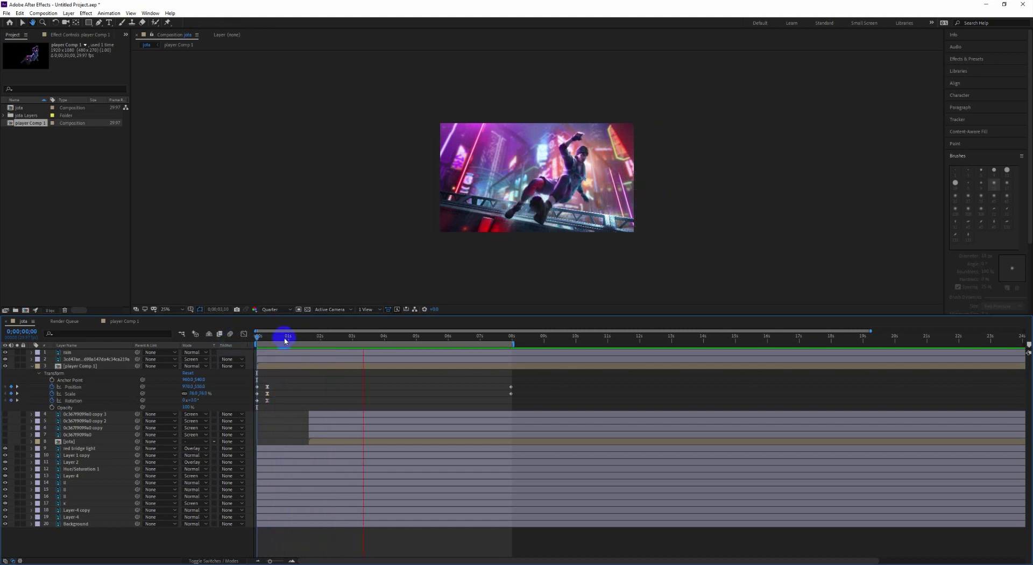
drag(281, 339, 285, 338)
mouse_move(287, 374)
mouse_down()
mouse_move(266, 409)
mouse_move(285, 401)
mouse_up()
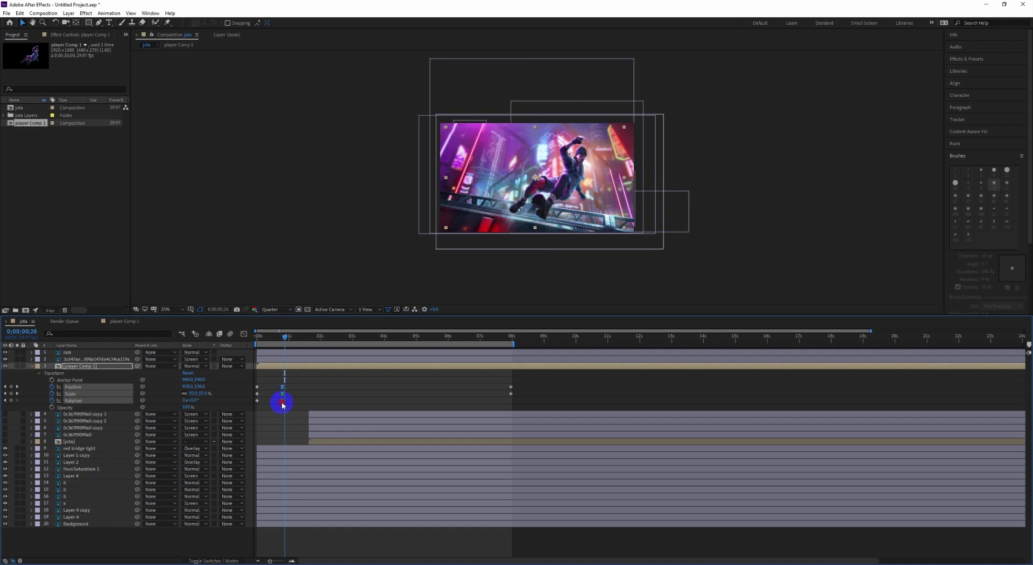
key(space)
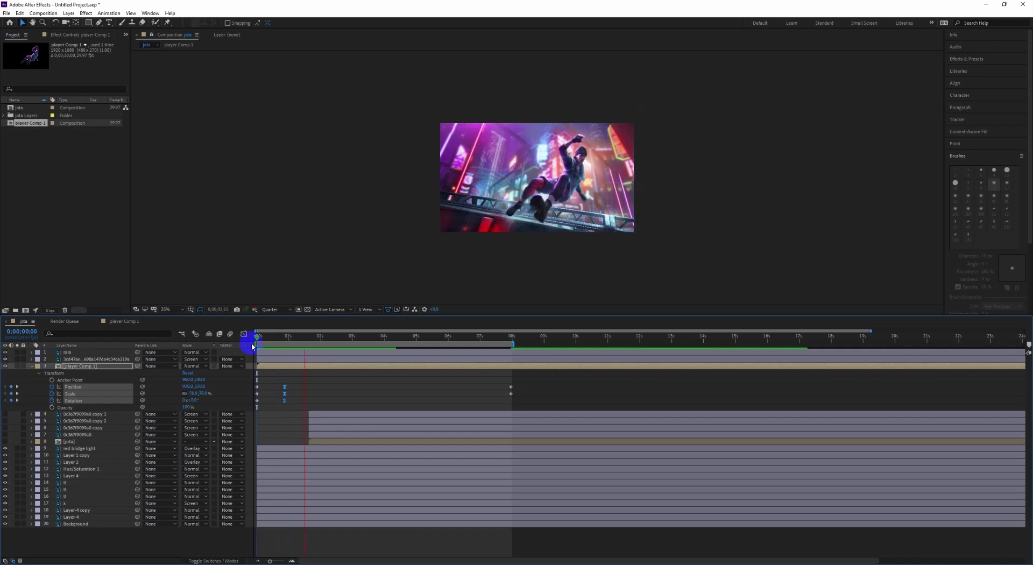
drag(252, 346, 249, 347)
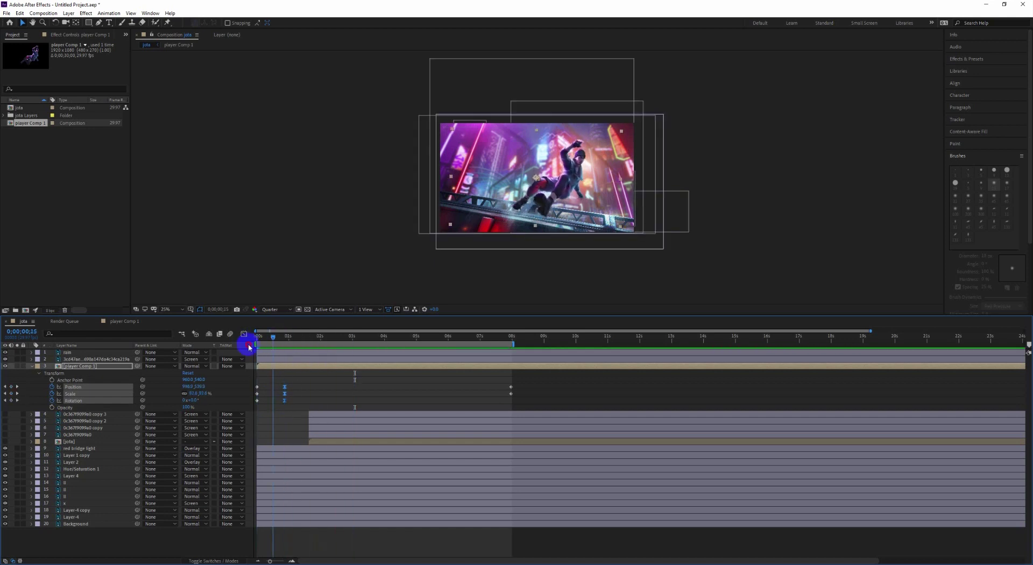
drag(270, 348, 239, 351)
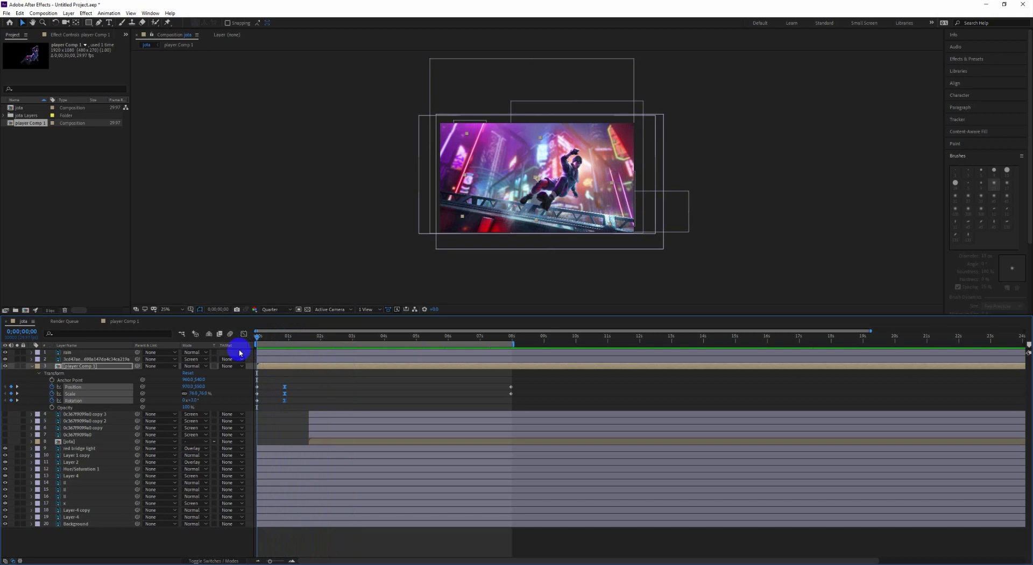
key(space)
drag(285, 387, 266, 388)
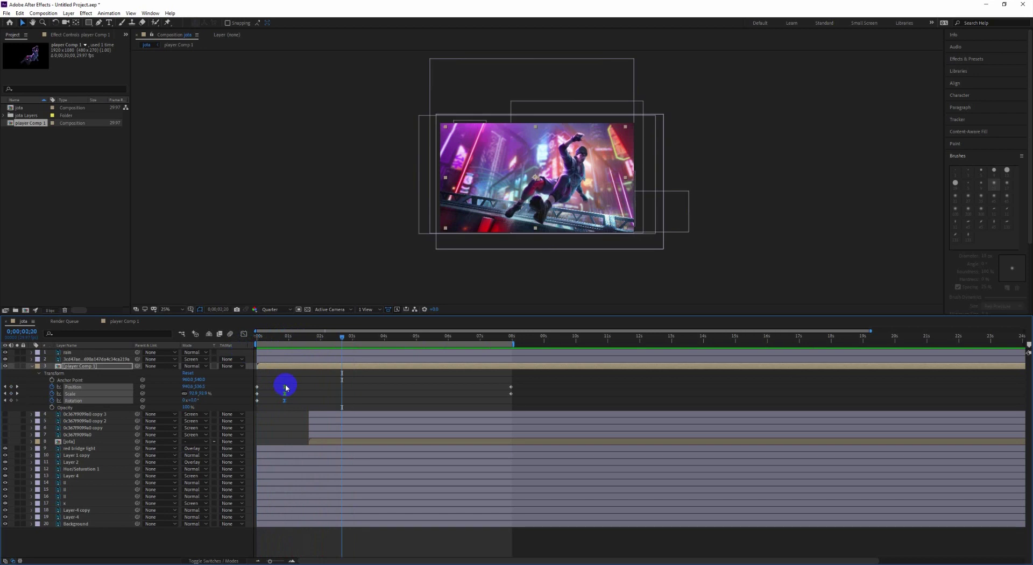
click(124, 322)
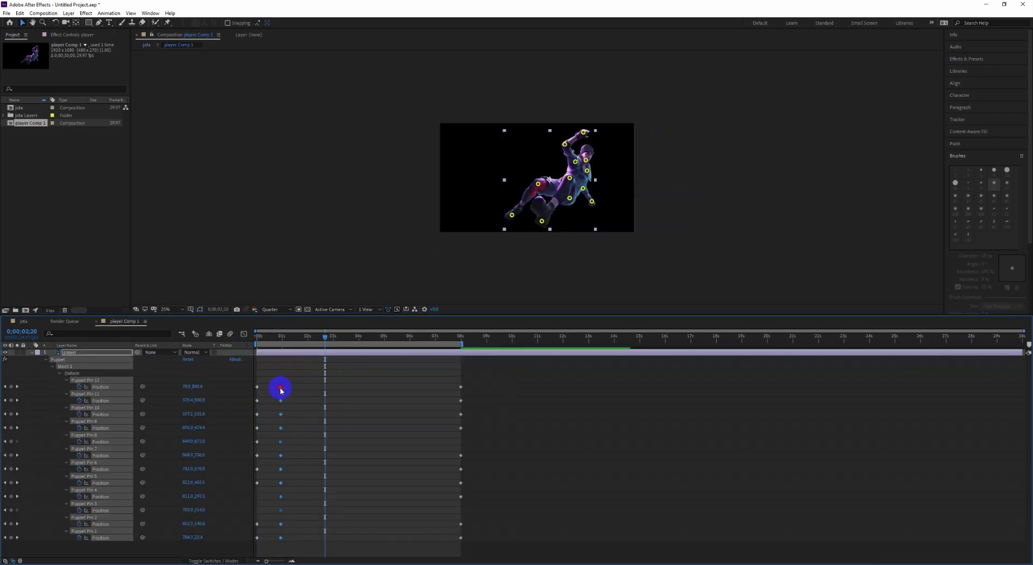
In the jota composition, move player Comp 1's zoom keyframes to the one-second mark
click(283, 337)
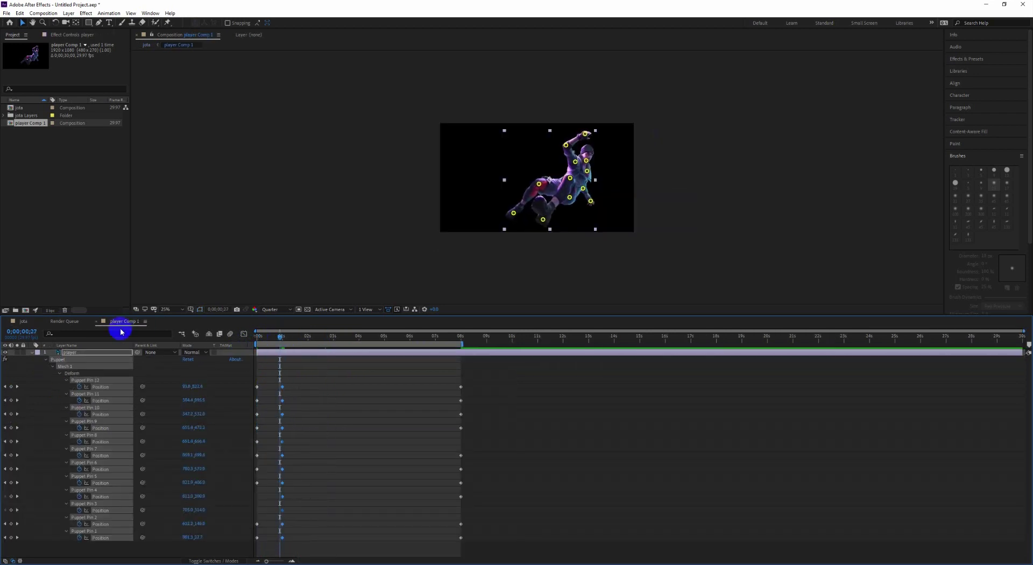
click(23, 321)
drag(280, 337, 290, 337)
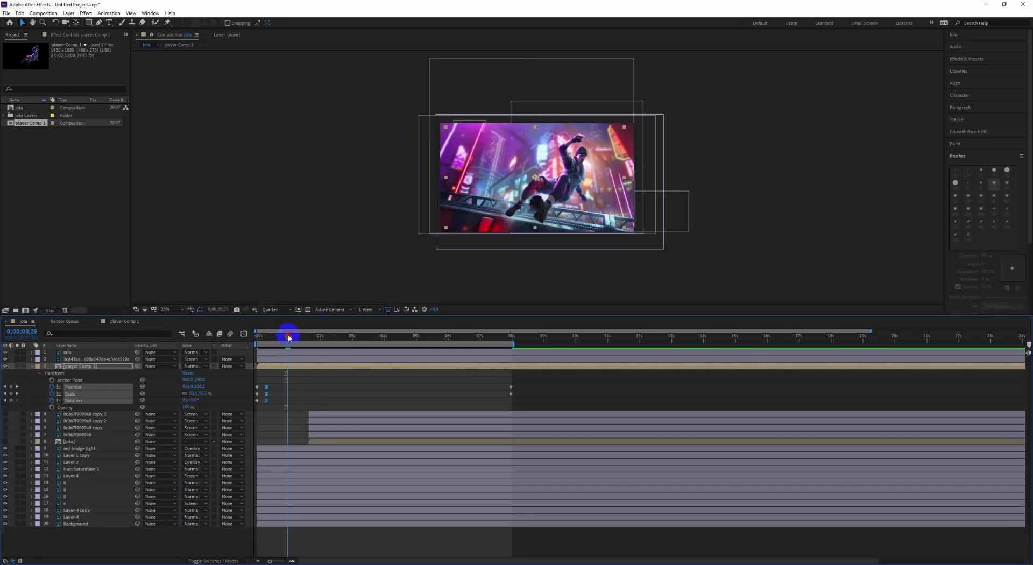
drag(266, 400, 289, 404)
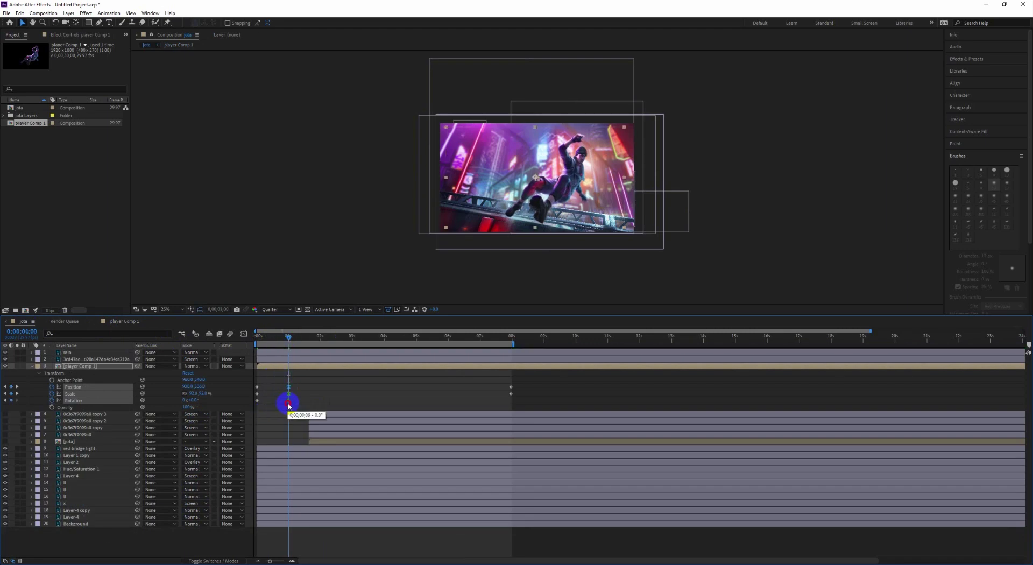
drag(276, 336, 227, 338)
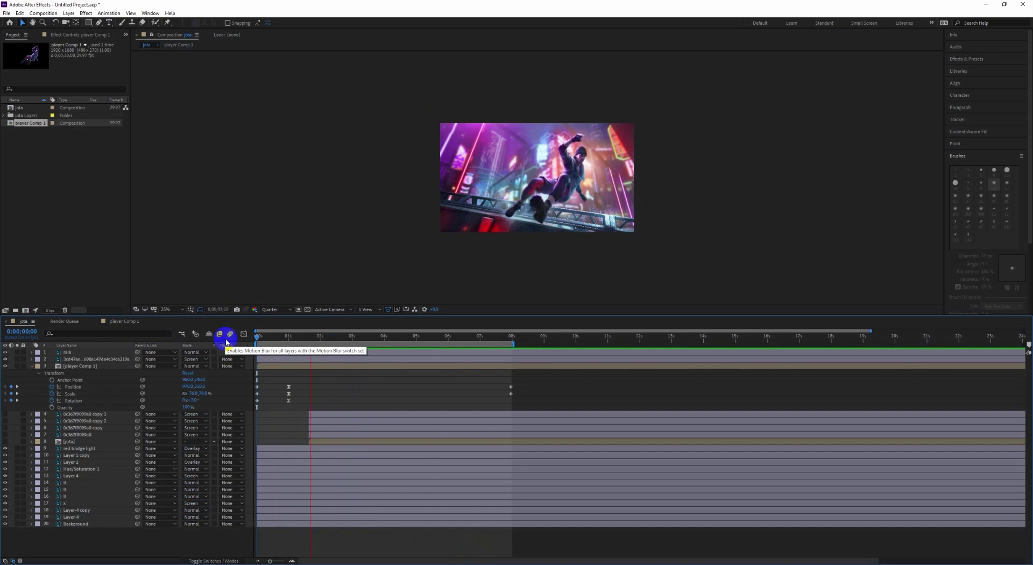
Shift the first Position, Scale and Rotation keyframes later to about frame 20 and scrub to check
key(ctrl+a)
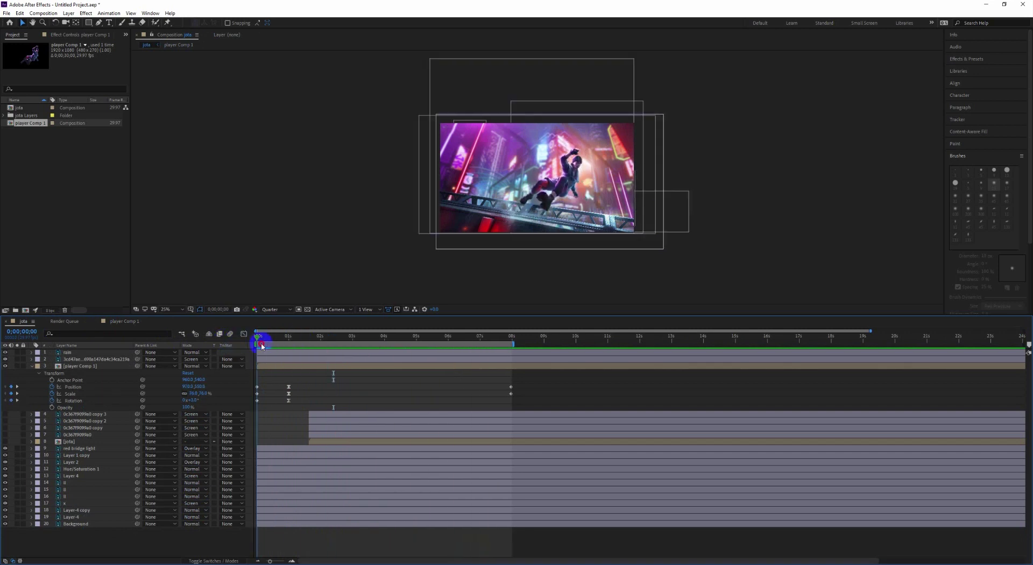
drag(261, 345, 271, 339)
mouse_move(270, 380)
mouse_down()
mouse_move(254, 406)
mouse_move(272, 403)
mouse_up()
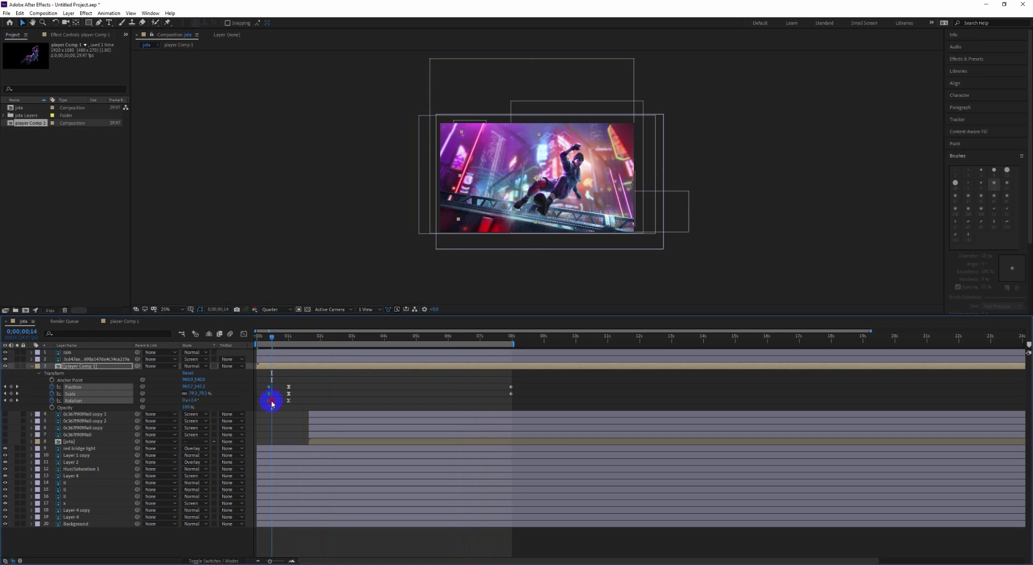
drag(272, 338, 276, 338)
drag(269, 387, 278, 388)
drag(281, 336, 241, 344)
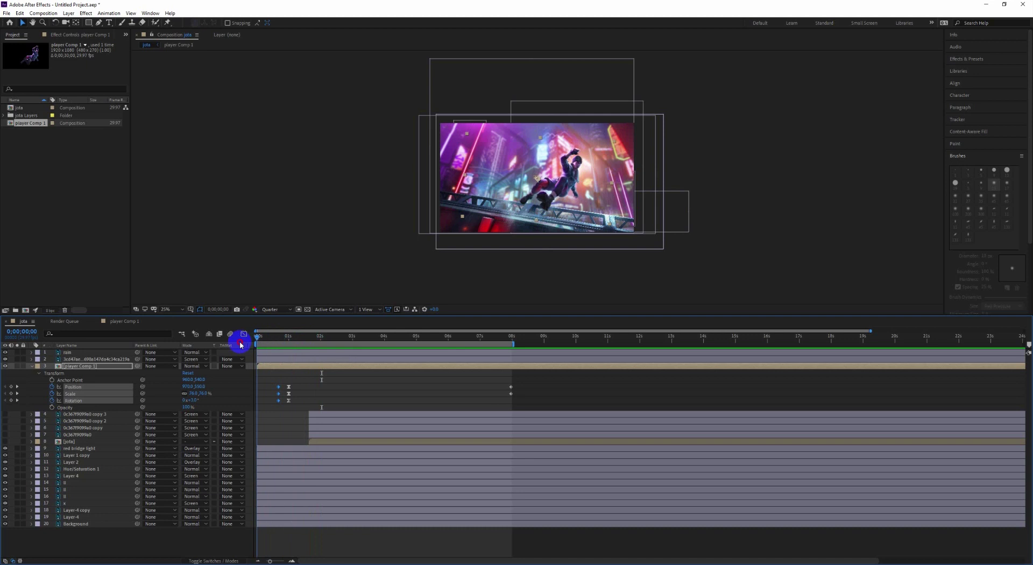
mouse_move(319, 337)
mouse_down()
mouse_move(362, 337)
mouse_move(285, 370)
mouse_move(282, 437)
mouse_up()
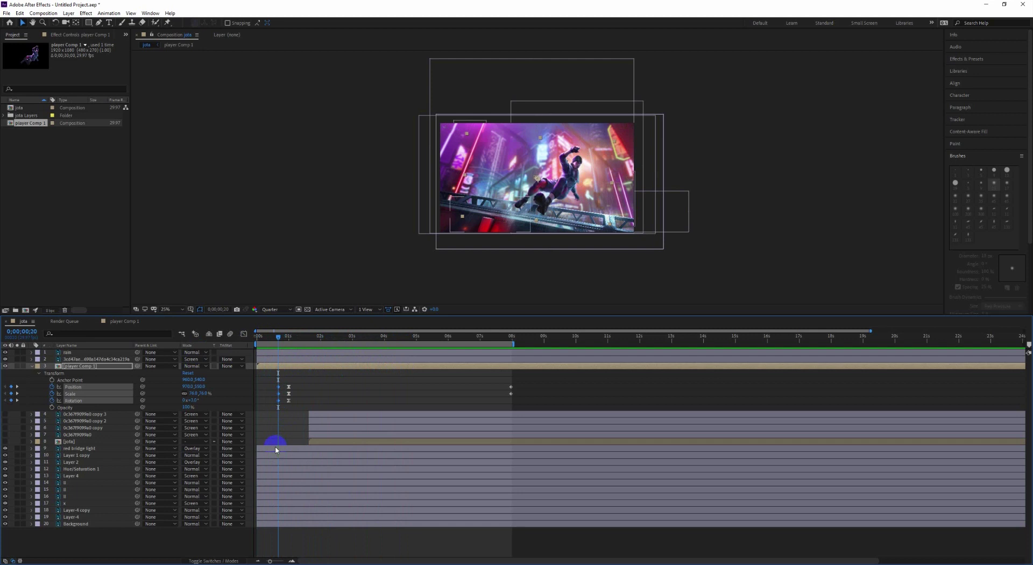
Toggle the rain and second layers' visibility to compare, then delete the rain layer
click(69, 353)
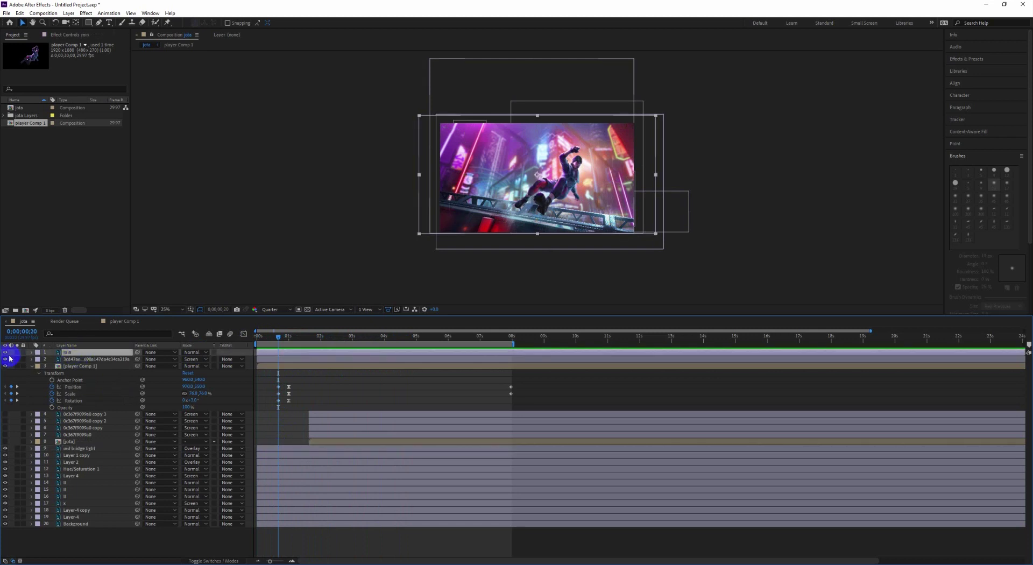
click(6, 352)
click(7, 353)
click(7, 352)
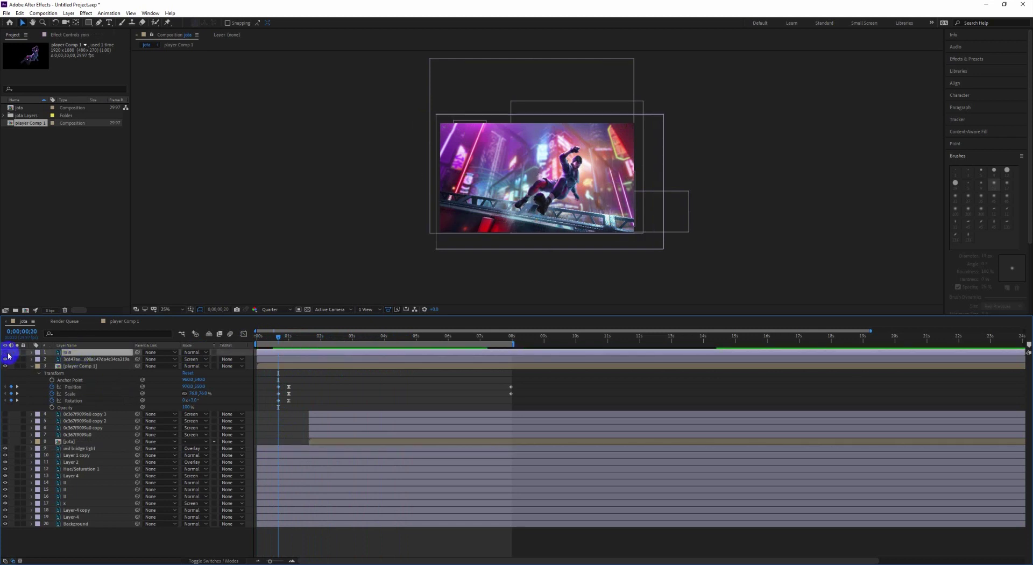
click(59, 359)
click(5, 359)
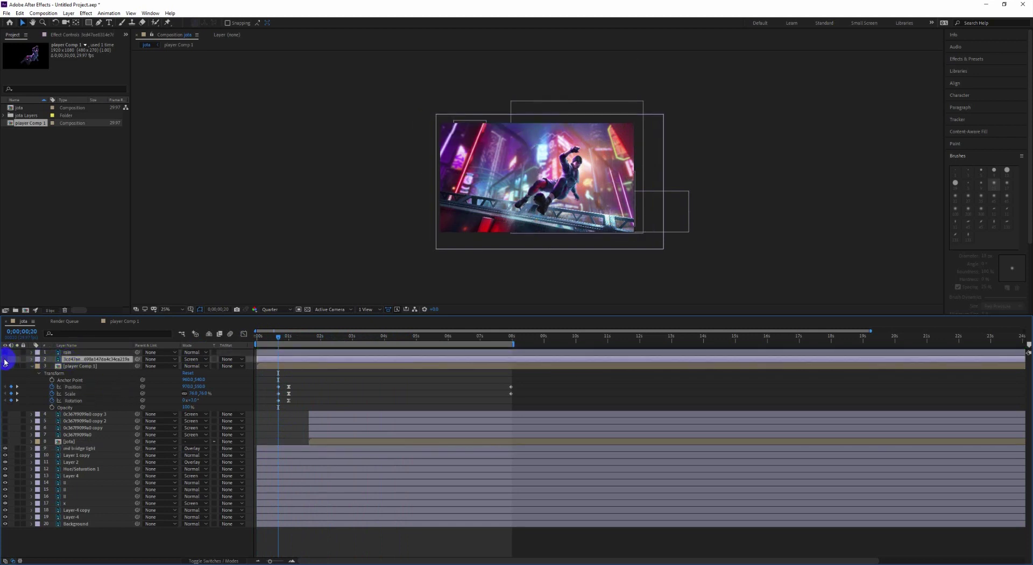
click(5, 360)
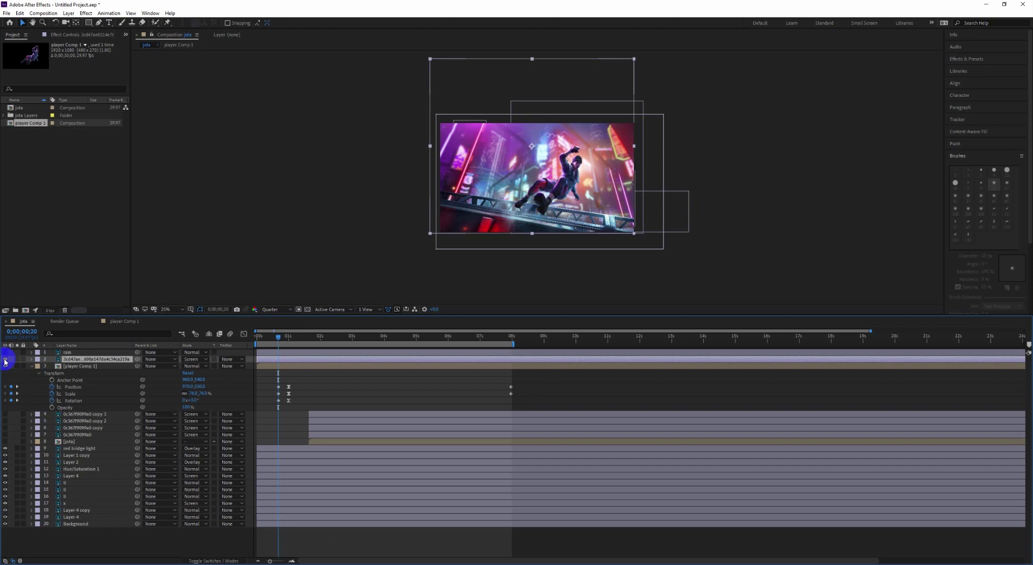
click(263, 448)
click(83, 353)
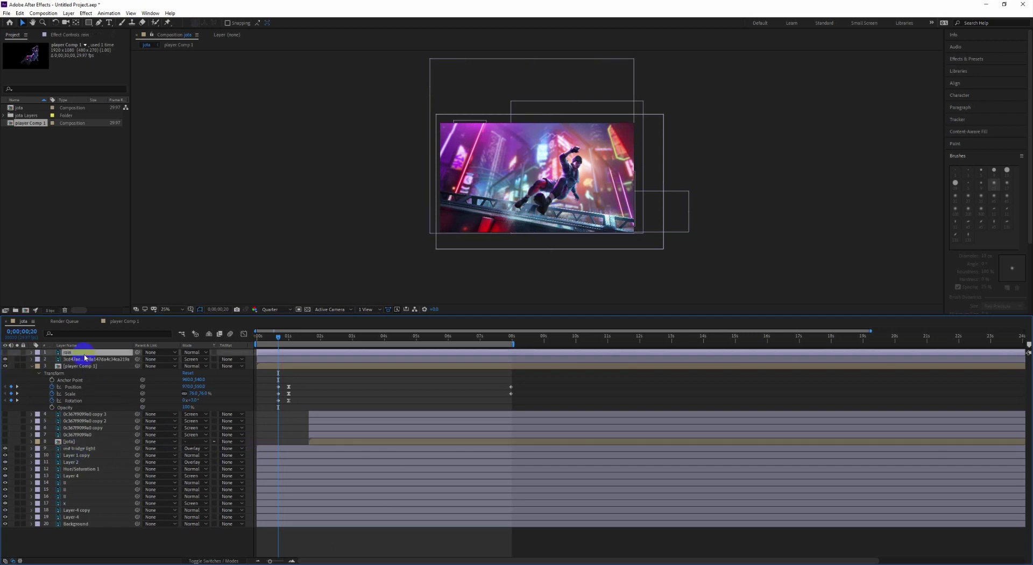
key(Delete)
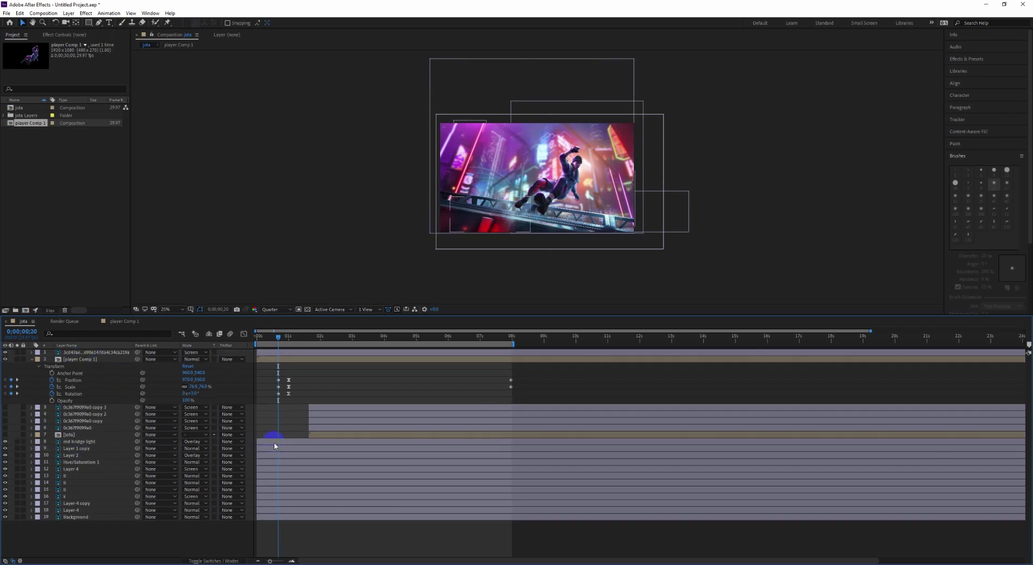
click(273, 441)
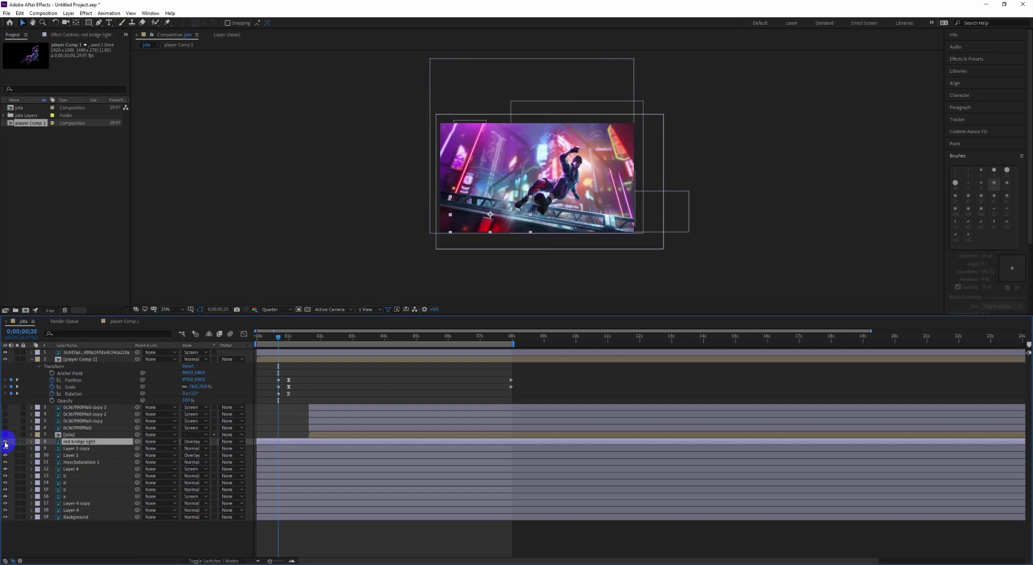
Drag the red bridge light and Layer 1 copy bars to start around frame 20, then scrub to check
click(268, 442)
shift+click(268, 448)
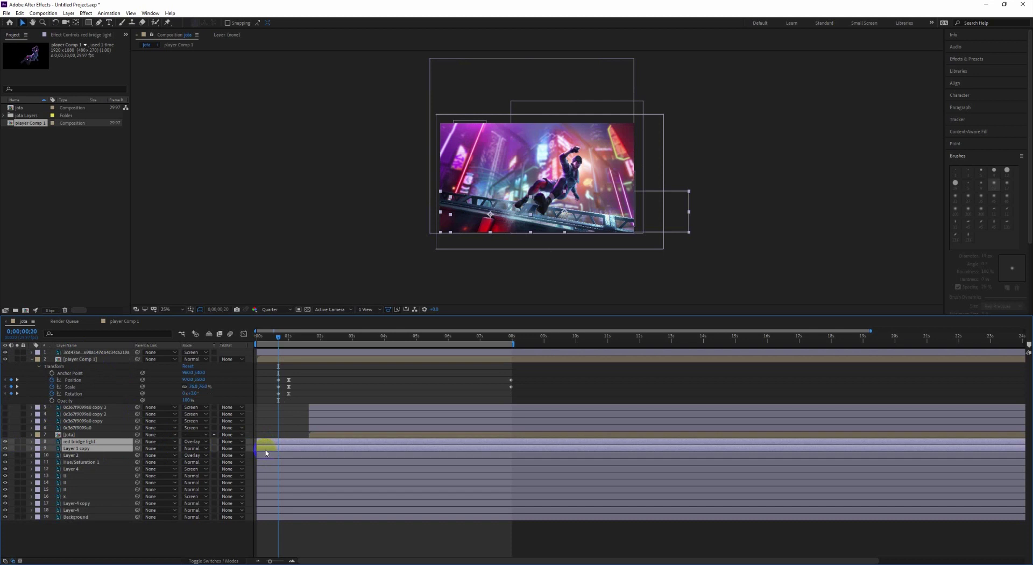
right_click(61, 461)
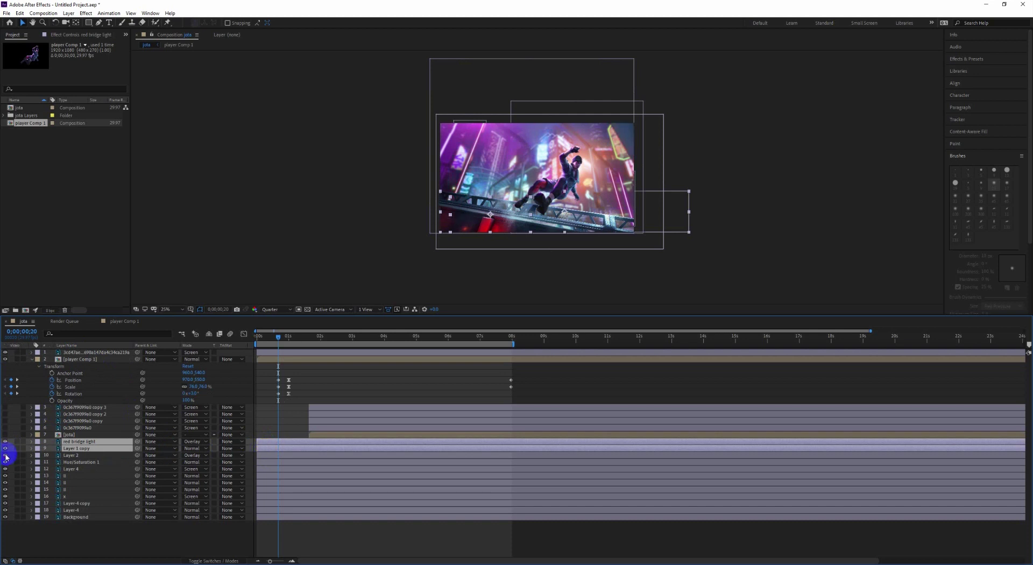
click(274, 447)
drag(269, 443, 289, 445)
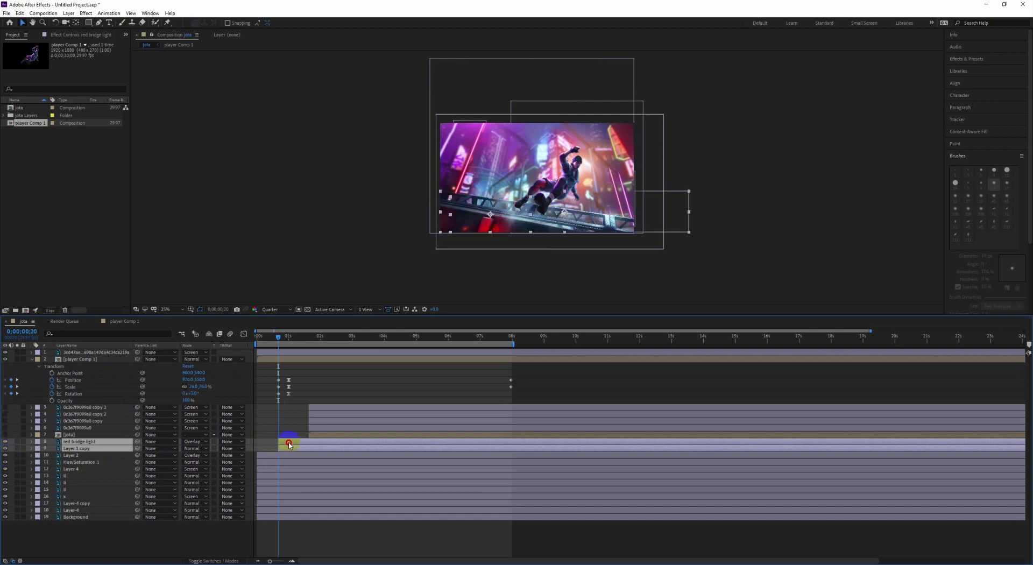
drag(280, 339, 280, 345)
click(270, 456)
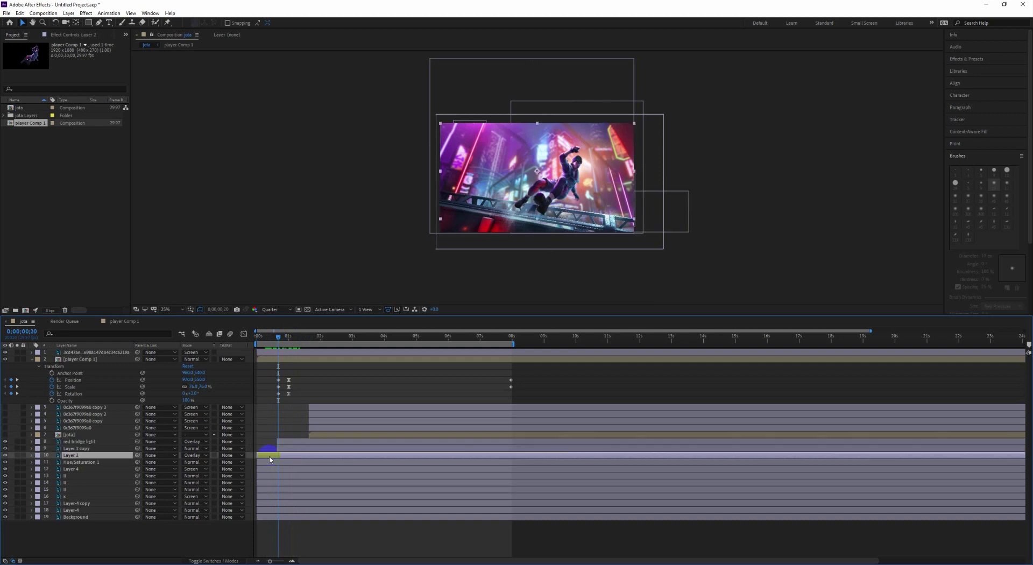
click(57, 476)
Select Layer 2 through Layer-4 and pre-compose those nine layers into Pre-comp 1
shift+click(73, 511)
right_click(76, 512)
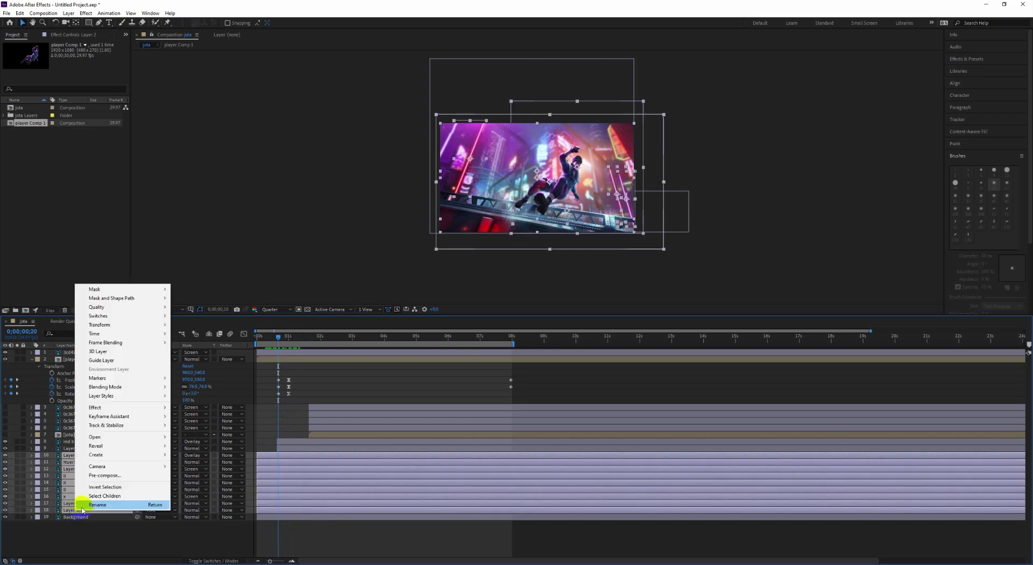
click(106, 473)
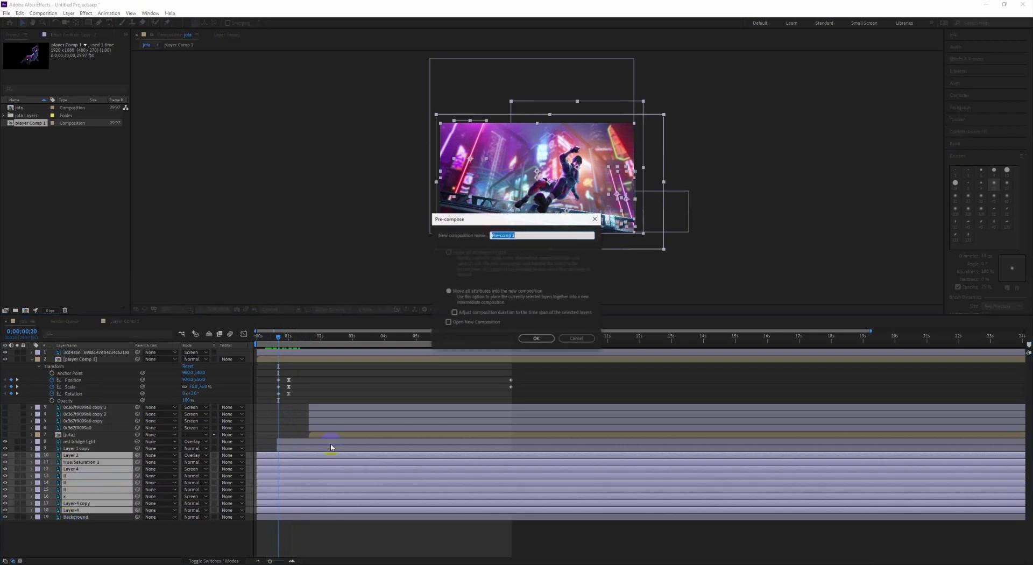
click(536, 337)
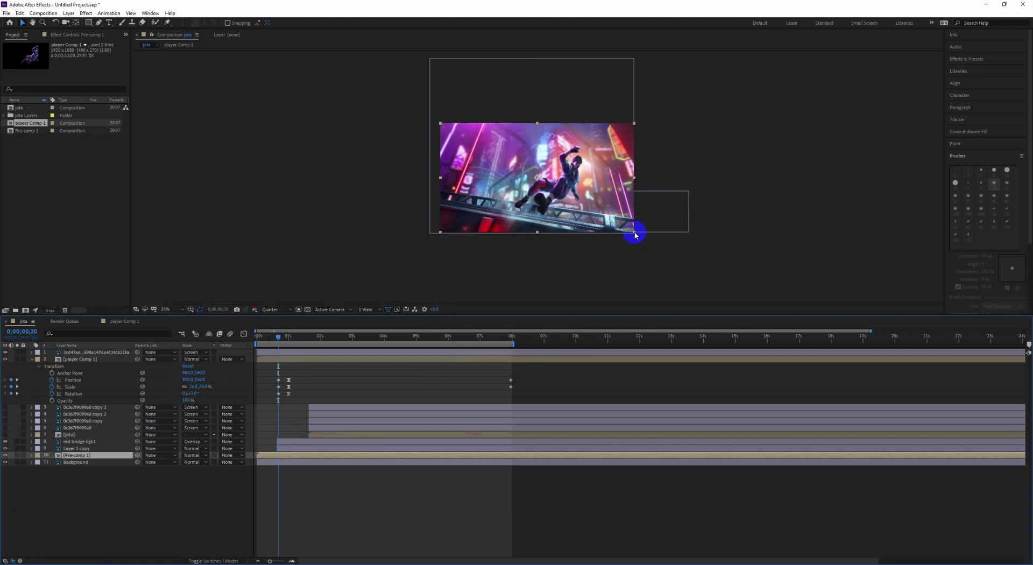
click(31, 456)
click(38, 463)
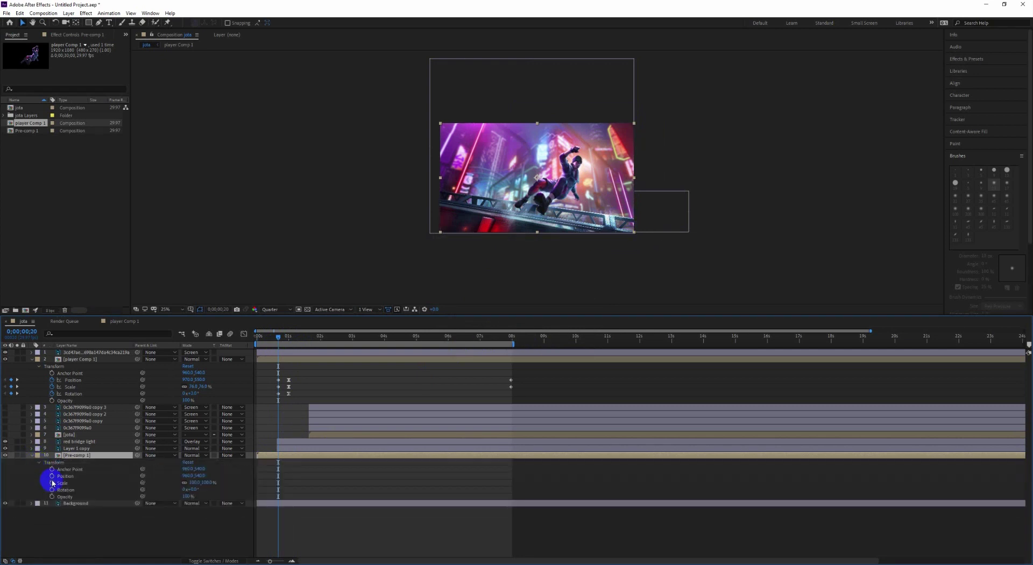
click(52, 483)
click(51, 475)
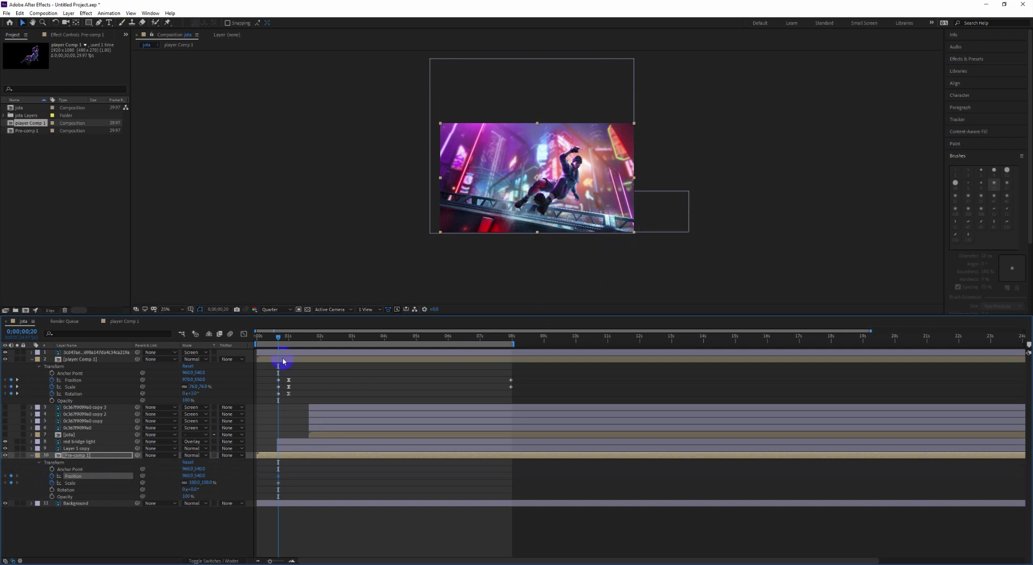
drag(273, 338, 249, 341)
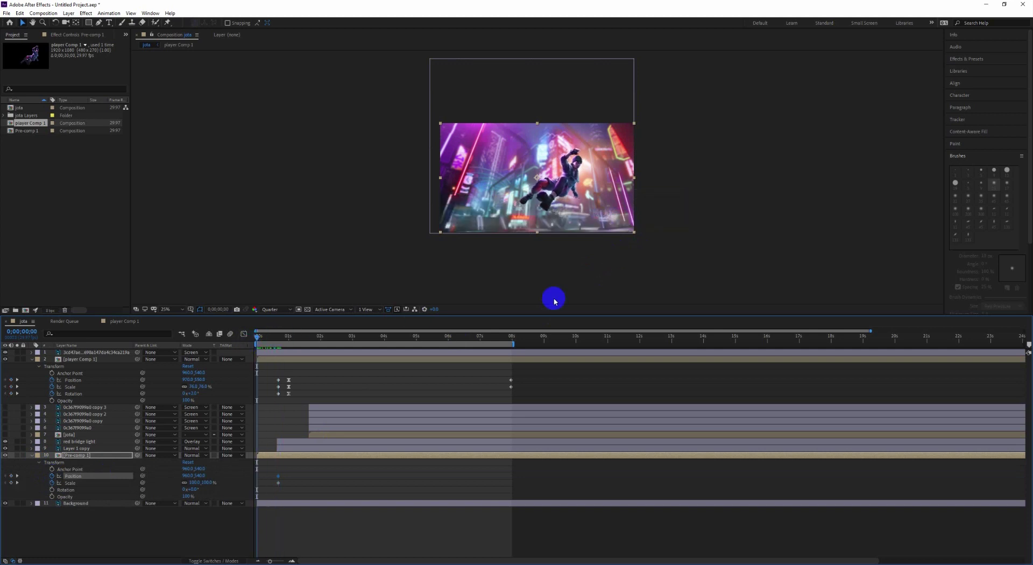
drag(634, 232, 679, 261)
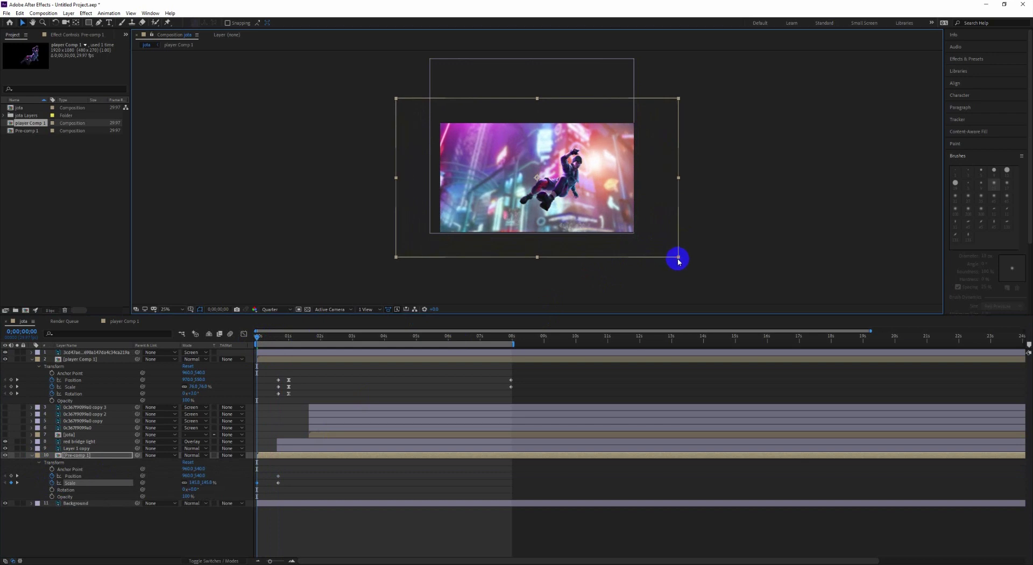
drag(259, 342, 279, 342)
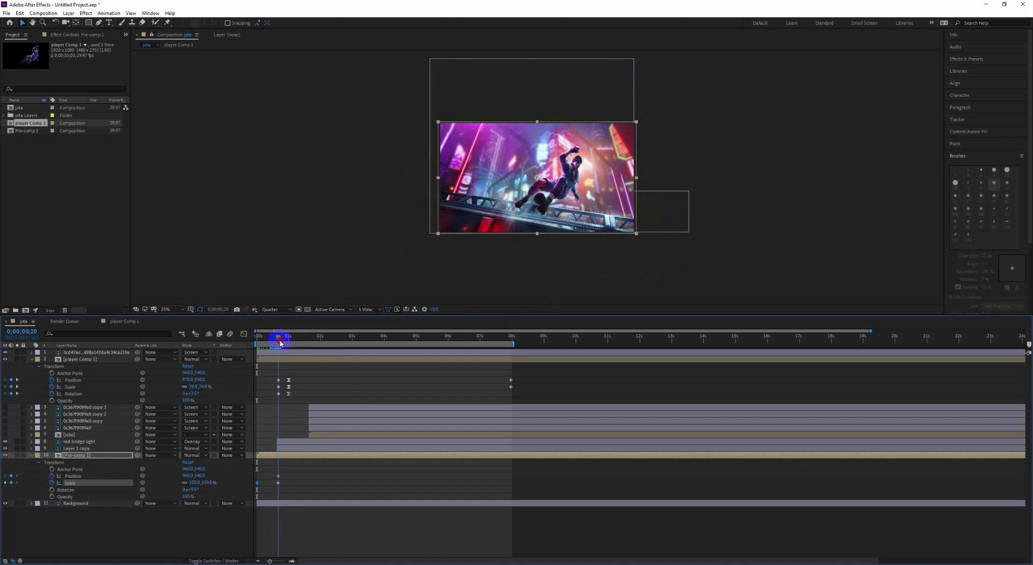
click(271, 359)
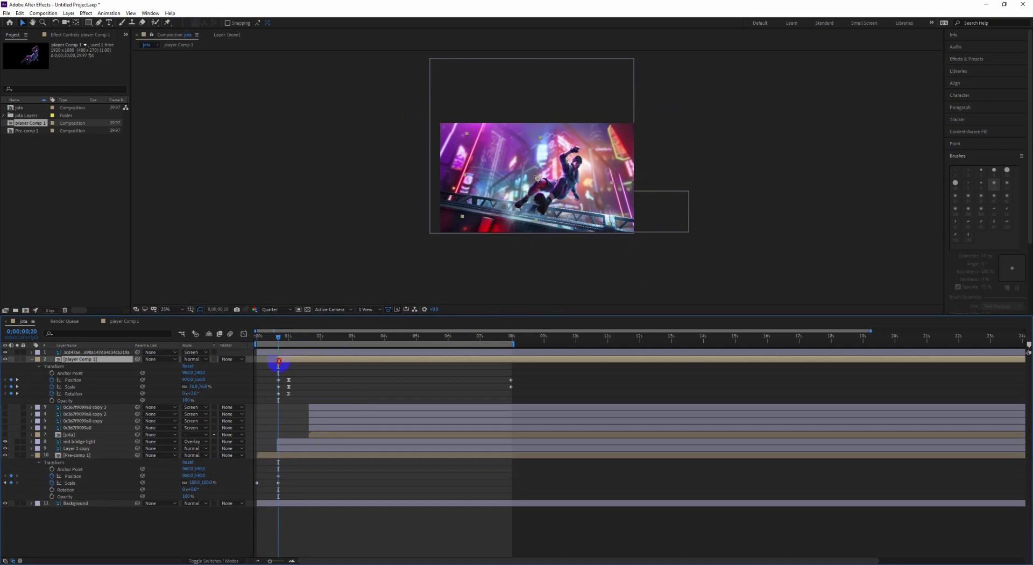
key(space)
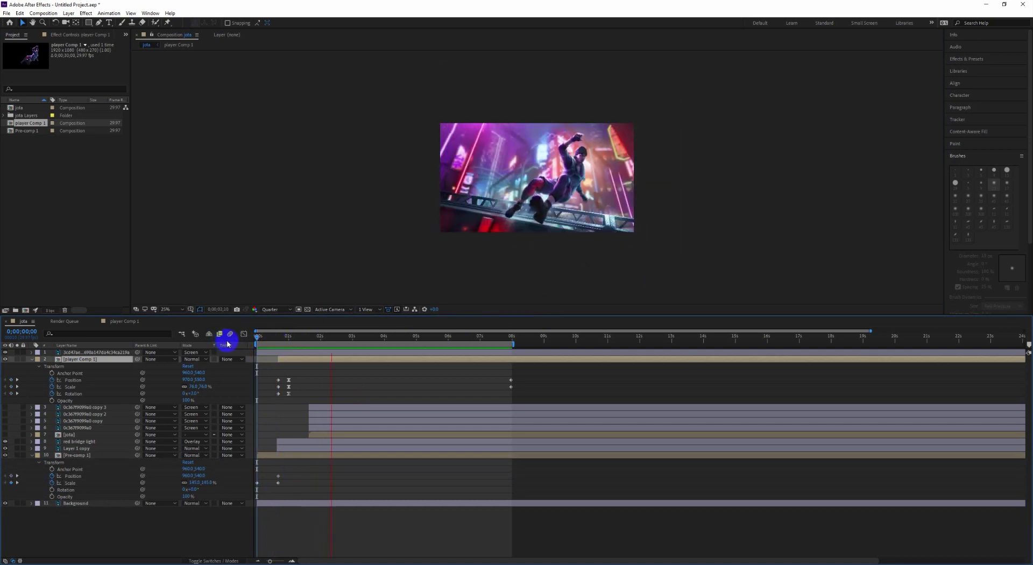
Replay the zoom preview from the start to review its timing
click(397, 337)
key(Home)
key(space)
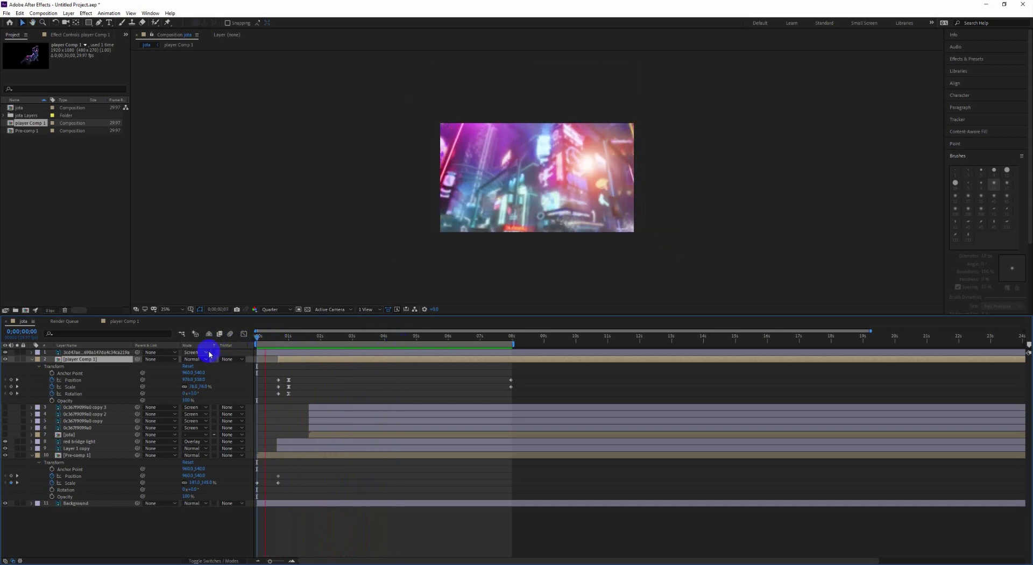
key(space)
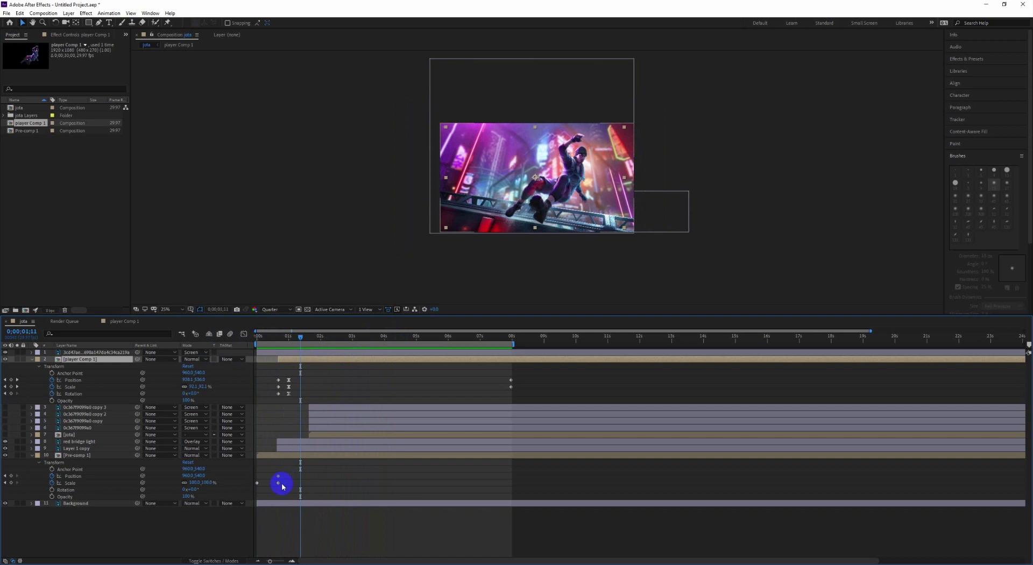
Select Pre-comp 1's Scale keyframes and inspect their speed curve in the Graph Editor
drag(275, 485, 255, 478)
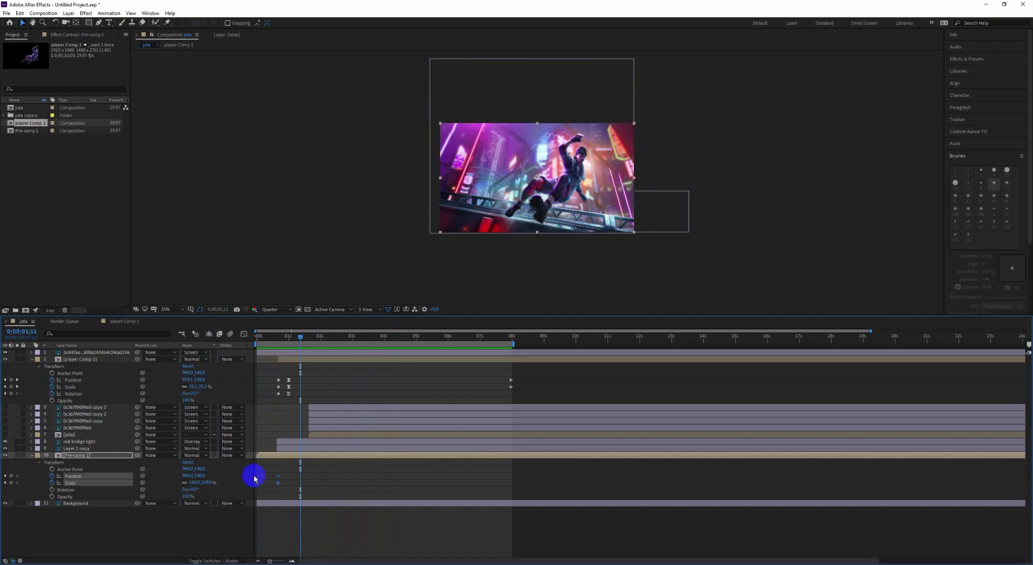
click(279, 489)
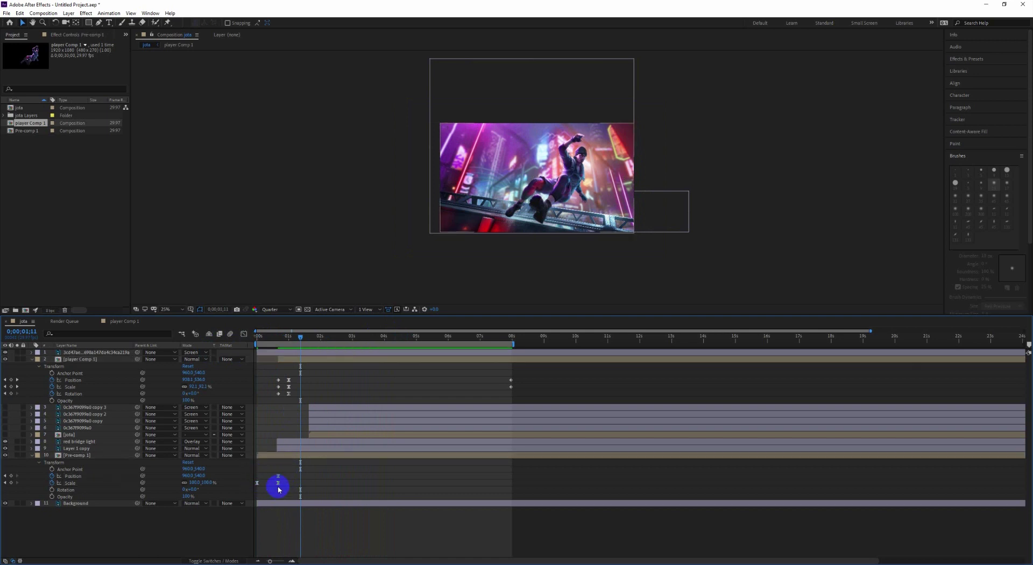
click(278, 483)
click(244, 333)
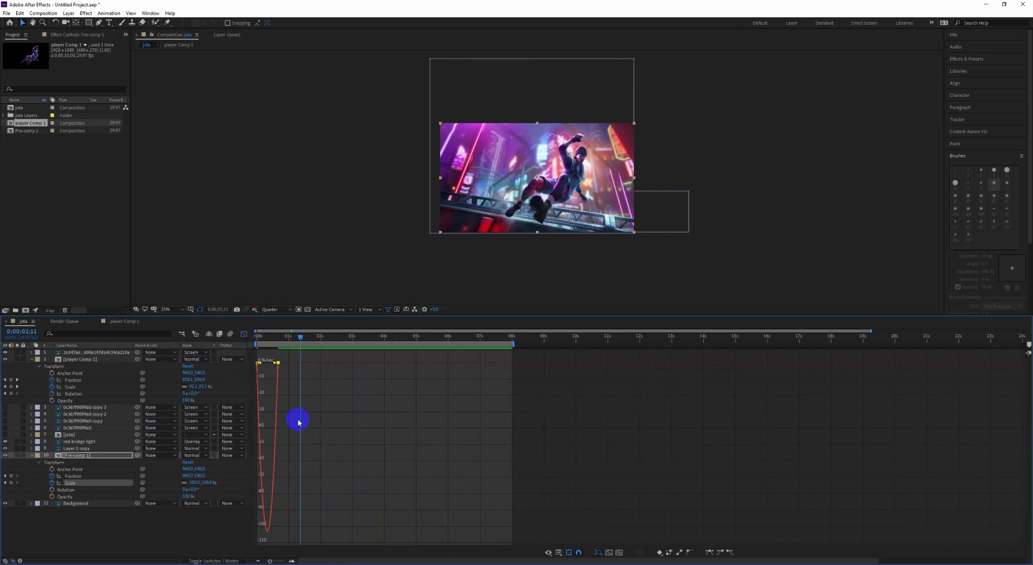
drag(277, 364, 253, 362)
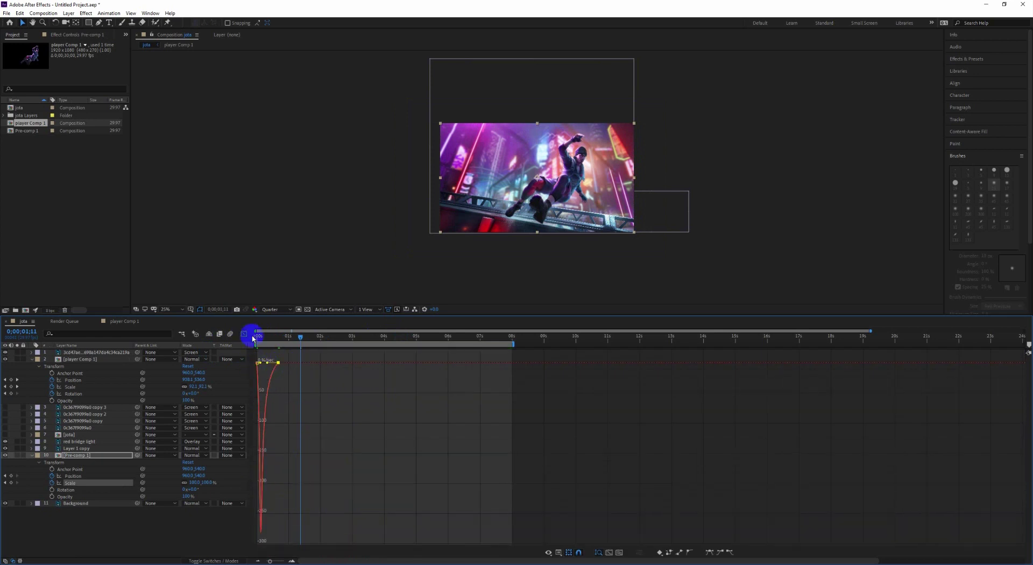
click(244, 334)
drag(300, 338, 213, 340)
key(space)
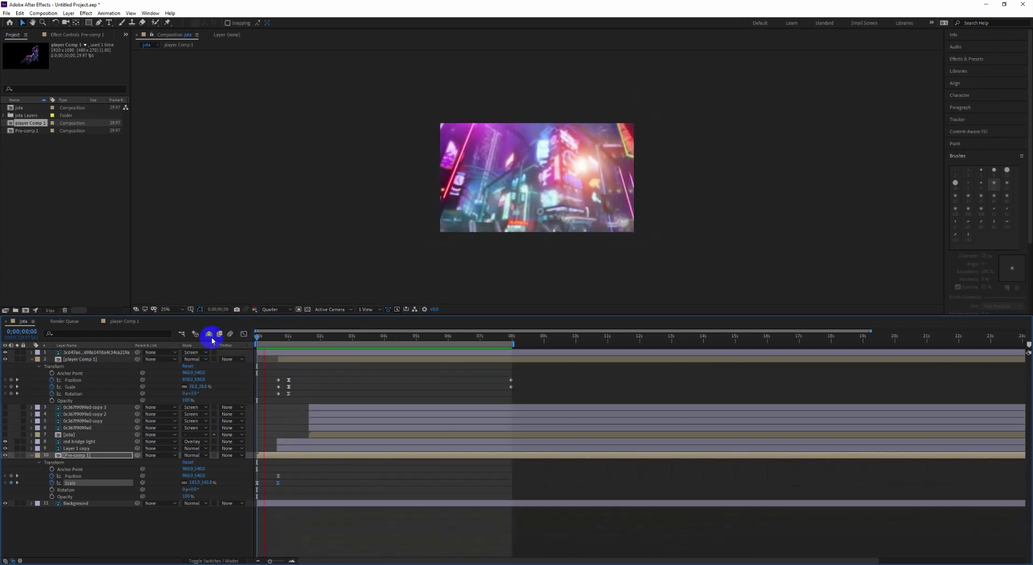
key(space)
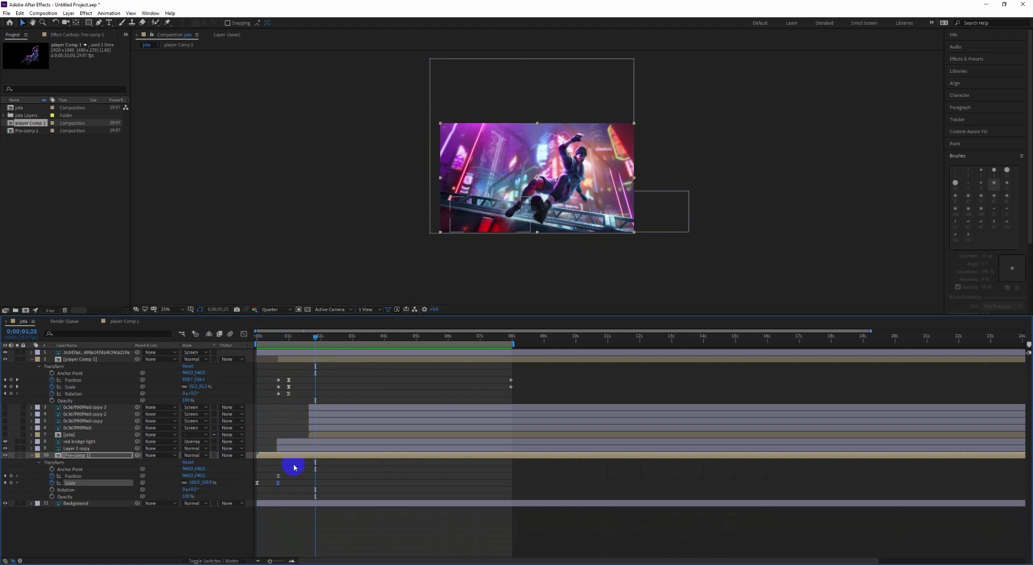
Drag the end Scale keyframe a few frames later and preview the lengthened zoom
drag(278, 482, 285, 483)
drag(289, 342, 231, 339)
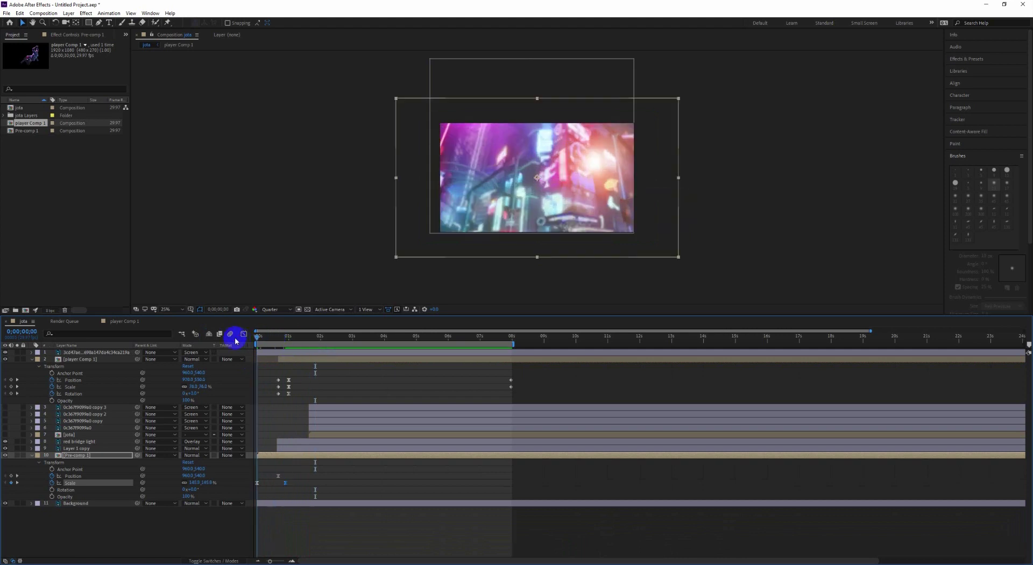
key(space)
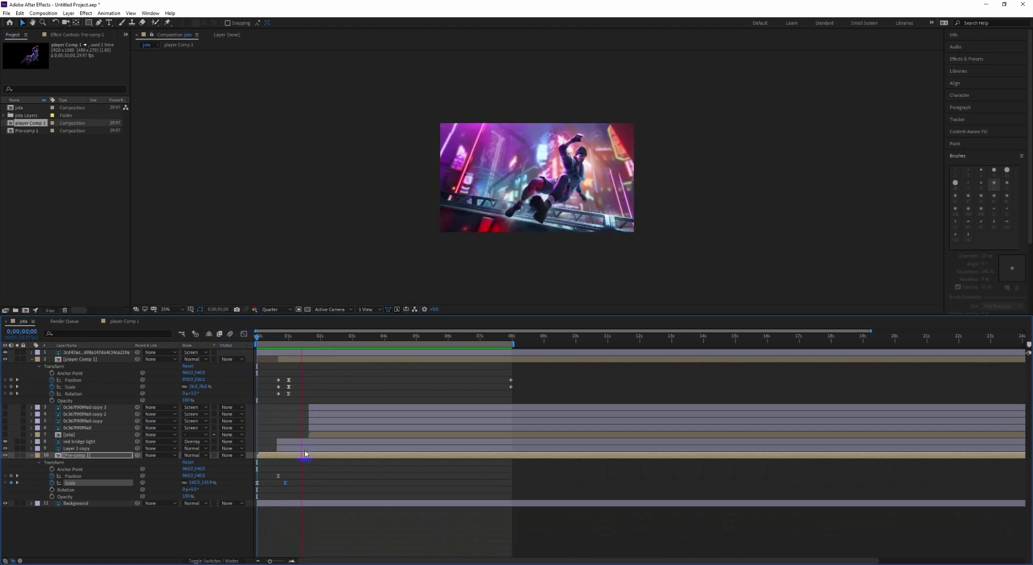
click(280, 476)
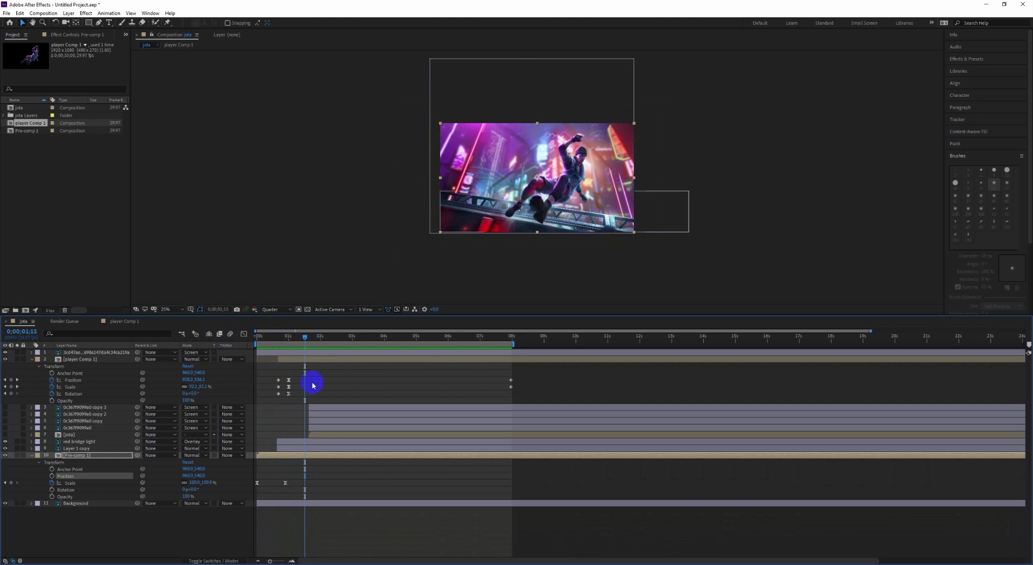
drag(303, 337, 277, 338)
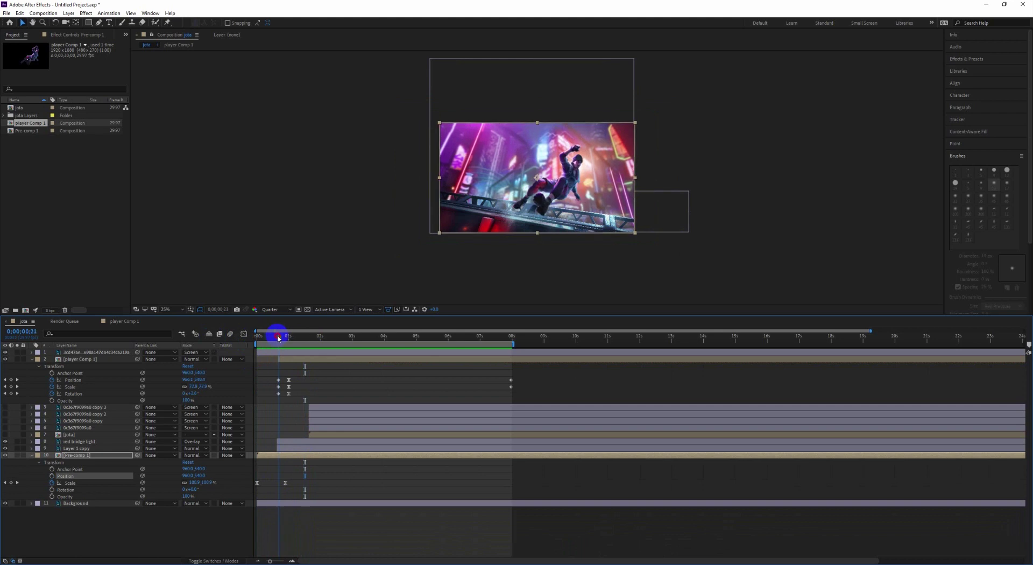
click(283, 442)
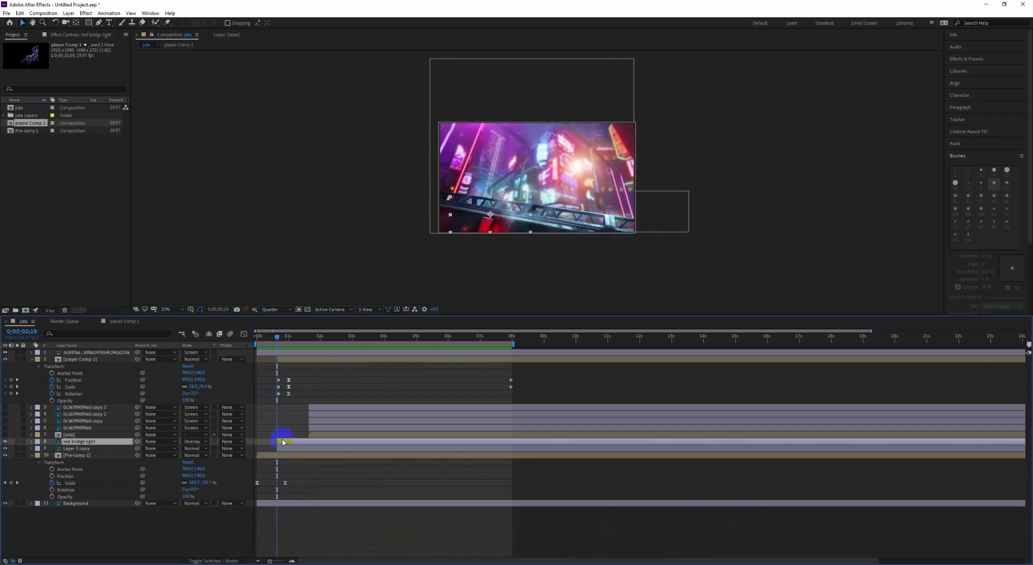
click(284, 360)
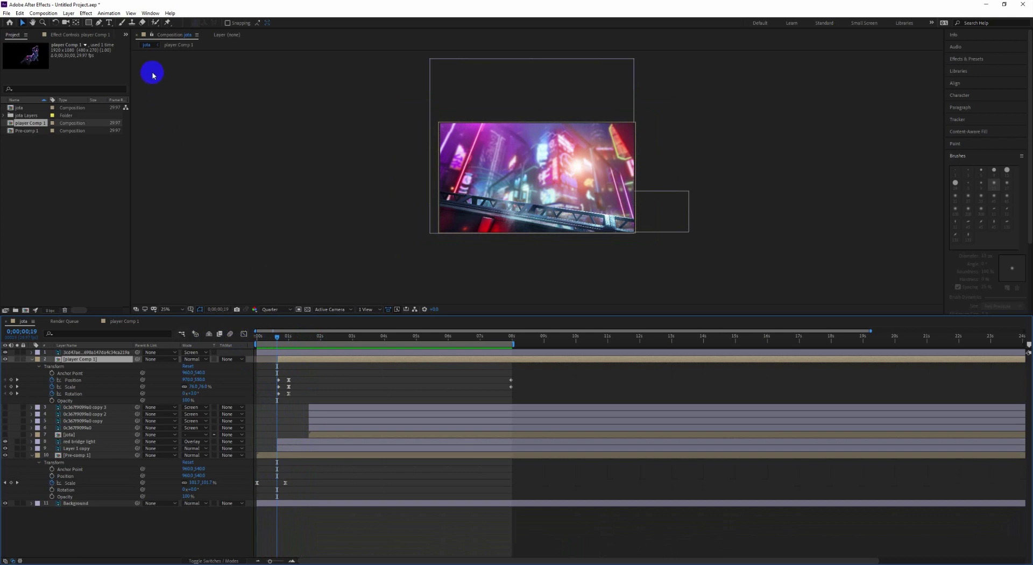
click(142, 22)
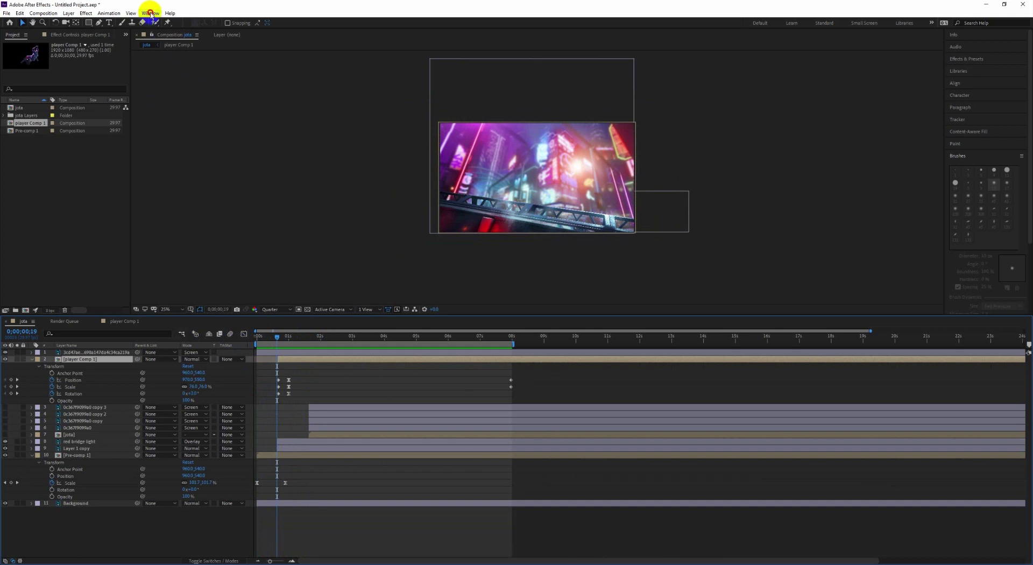
In Animation Composer, drag Simple Distorted Zoom Out from Precomps > Filmmaker's Transitions > Zoom into the composition
click(151, 13)
click(166, 70)
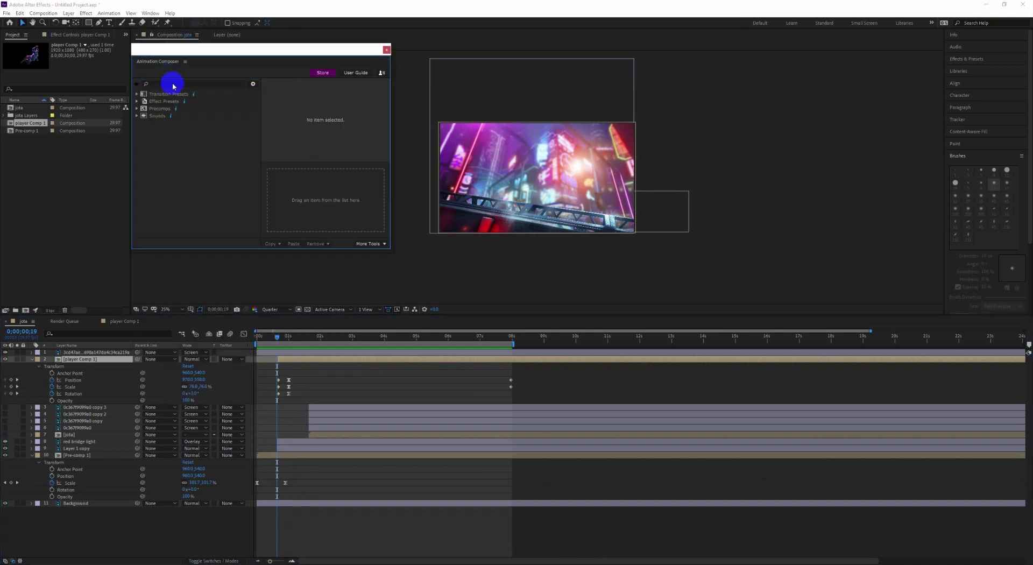
click(137, 94)
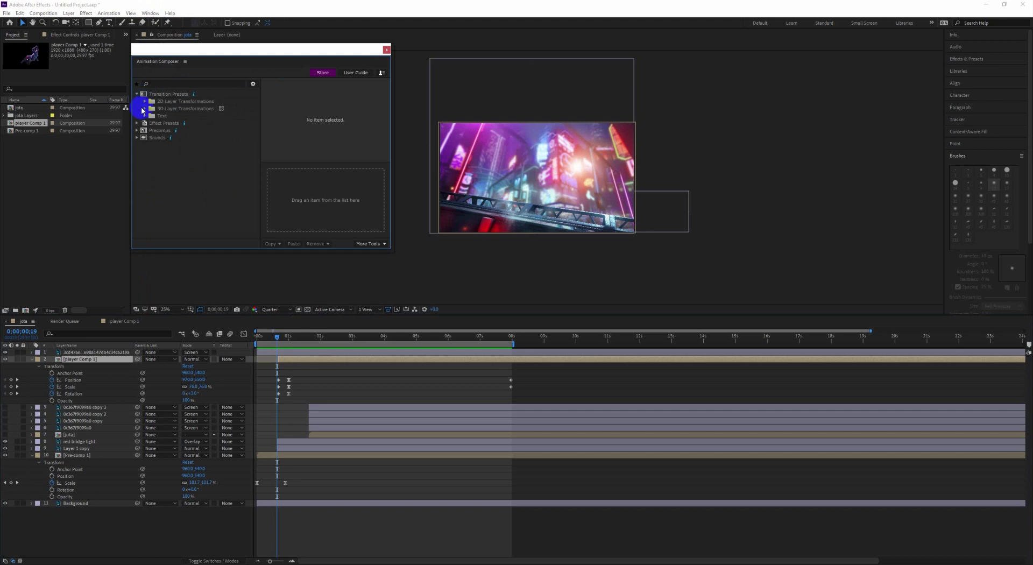
click(138, 130)
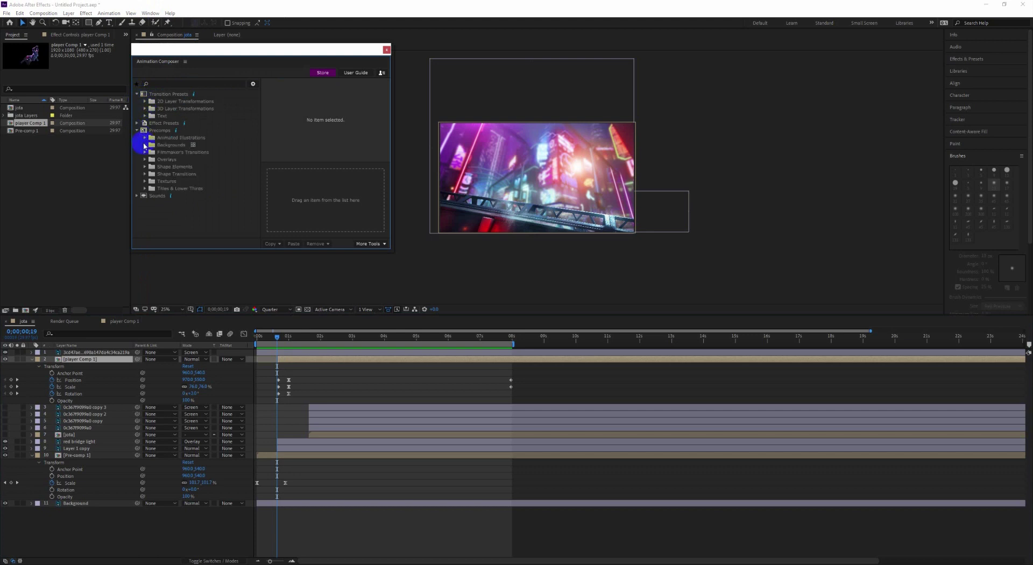
click(145, 153)
click(153, 175)
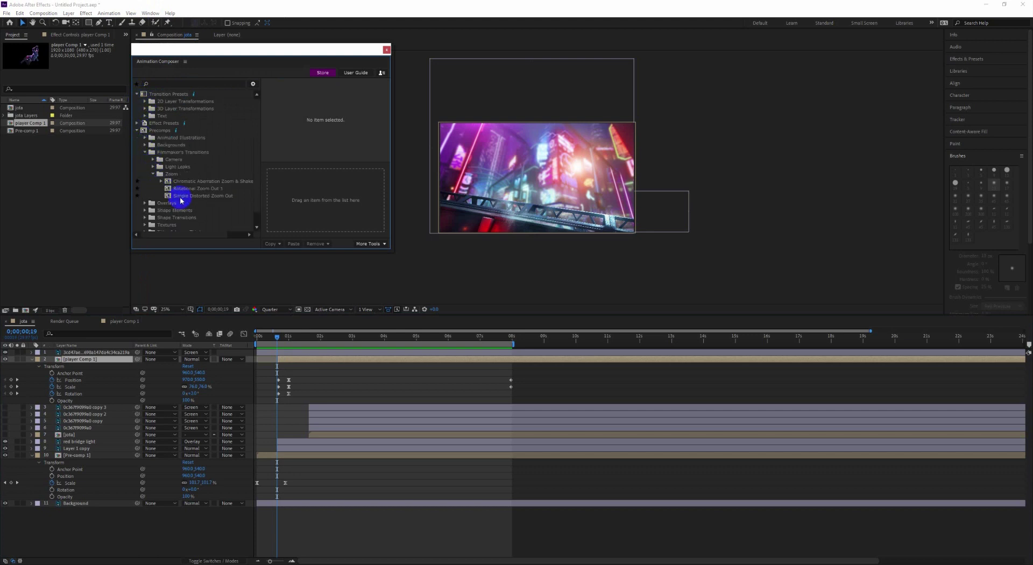
click(183, 196)
drag(183, 196, 312, 198)
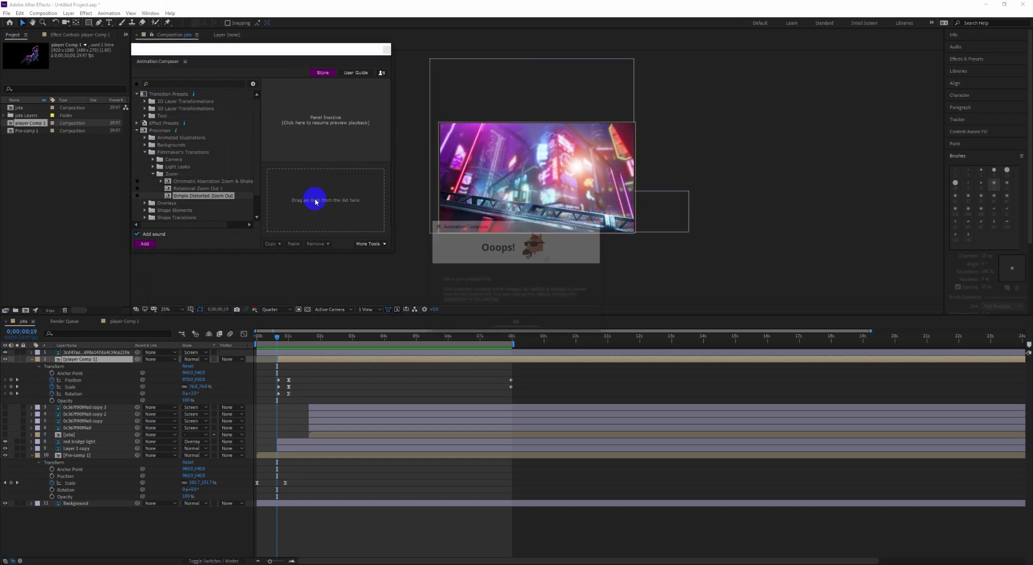
click(520, 324)
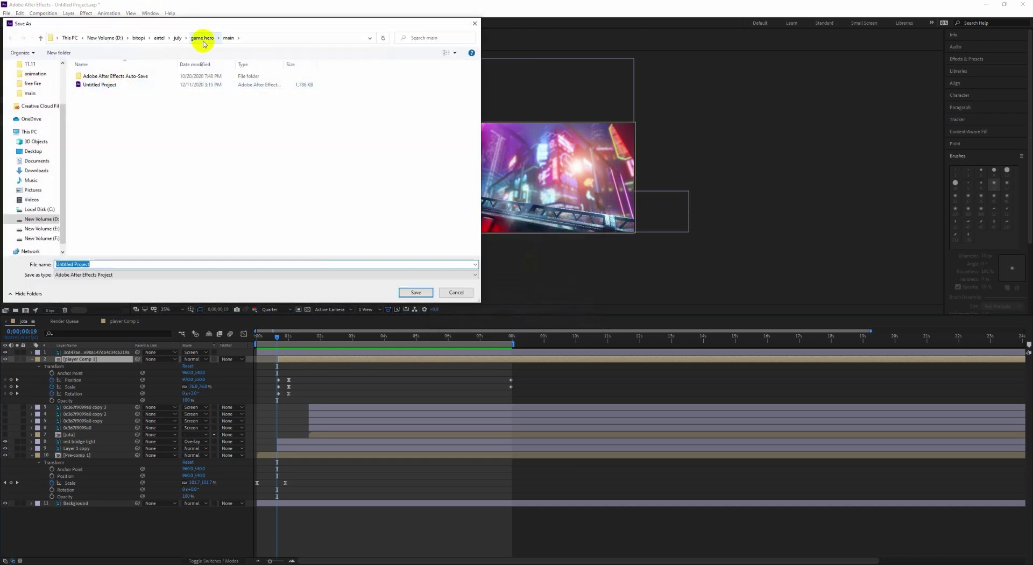
Save the project as Untitled Project in youtube tutorial > tips and tricks > 000 > free fire > animation
click(42, 219)
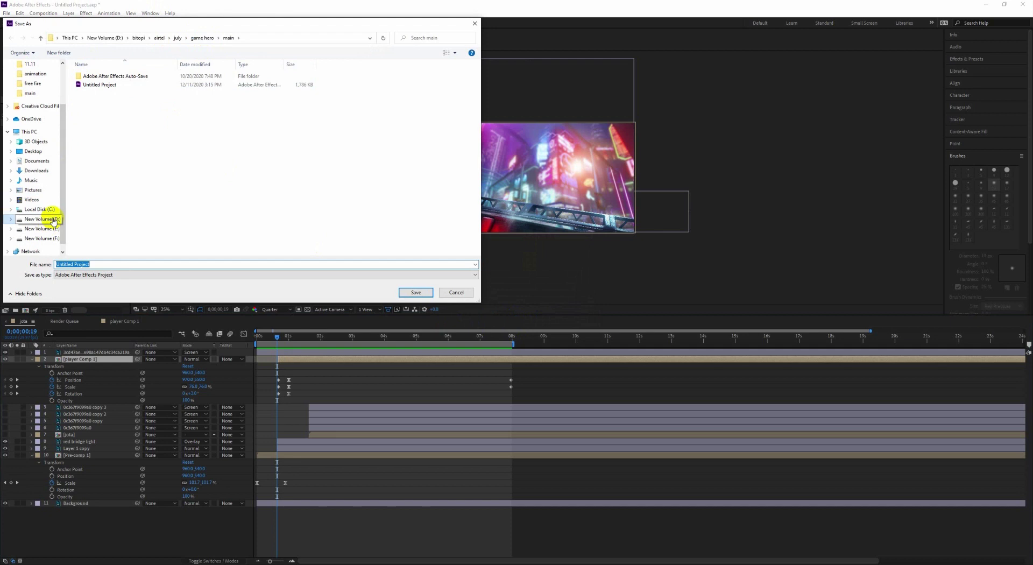
scroll(111, 216, down, 5)
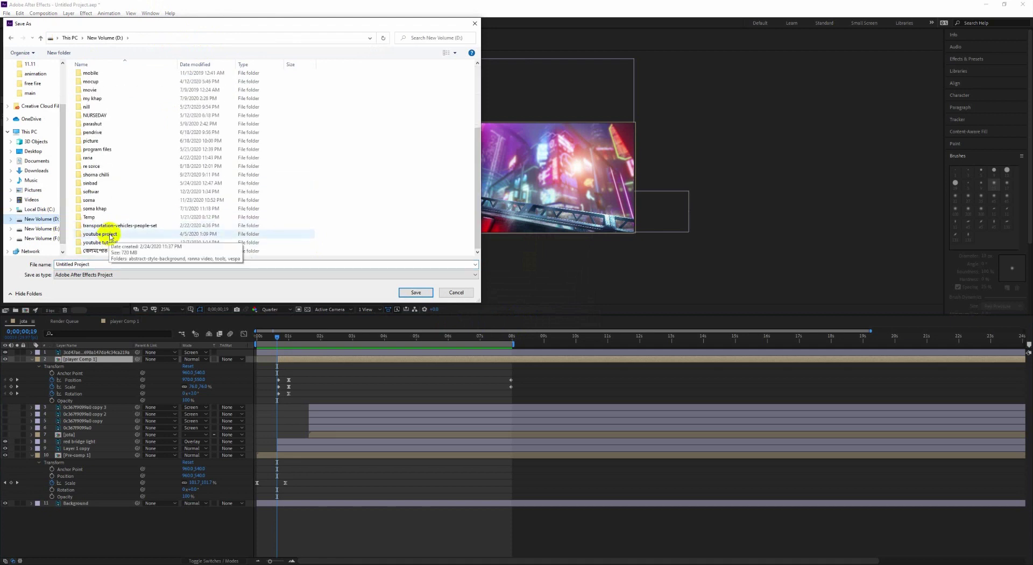
double_click(109, 235)
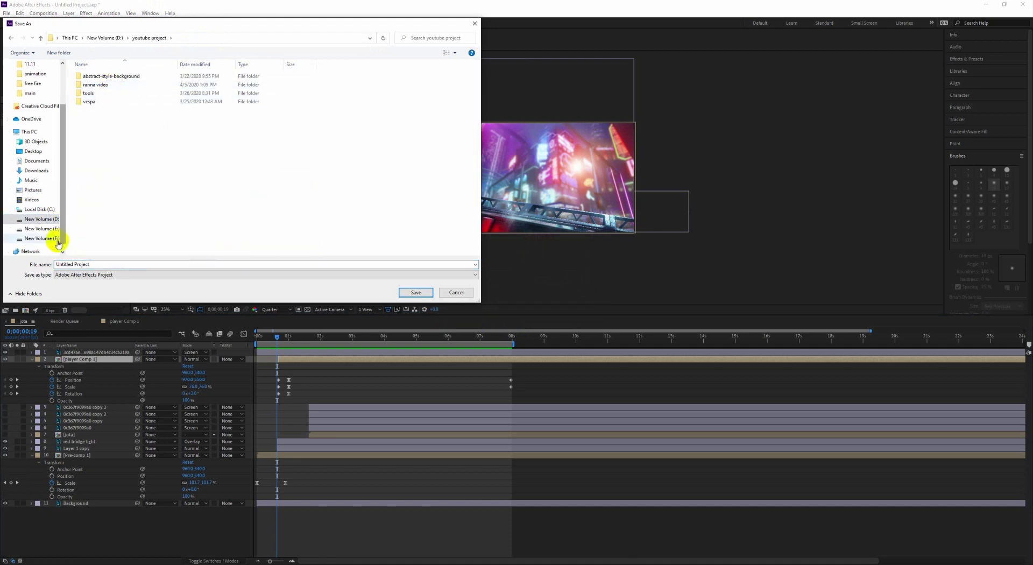
click(53, 222)
scroll(105, 247, down, 5)
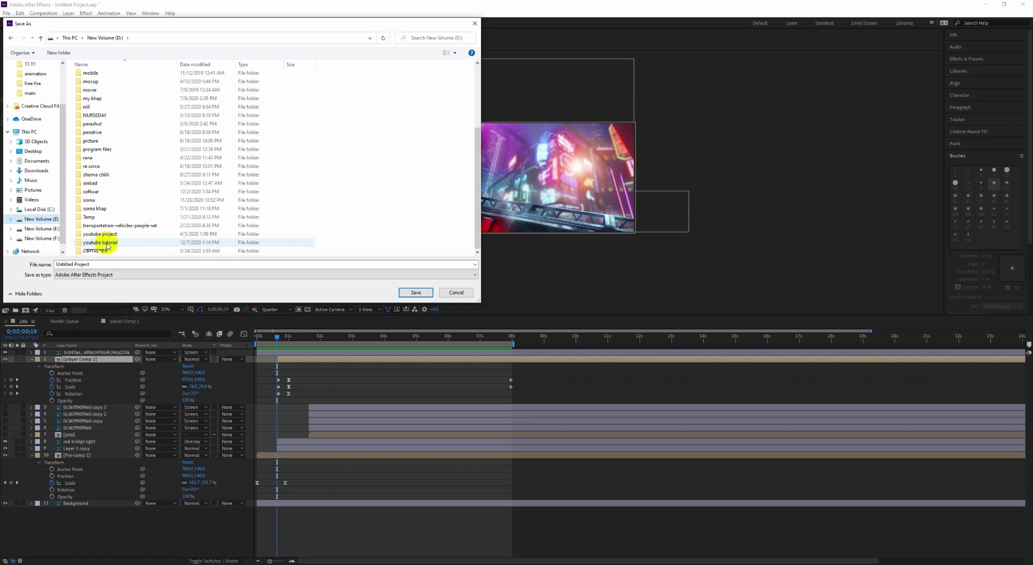
click(110, 242)
double_click(111, 242)
double_click(107, 109)
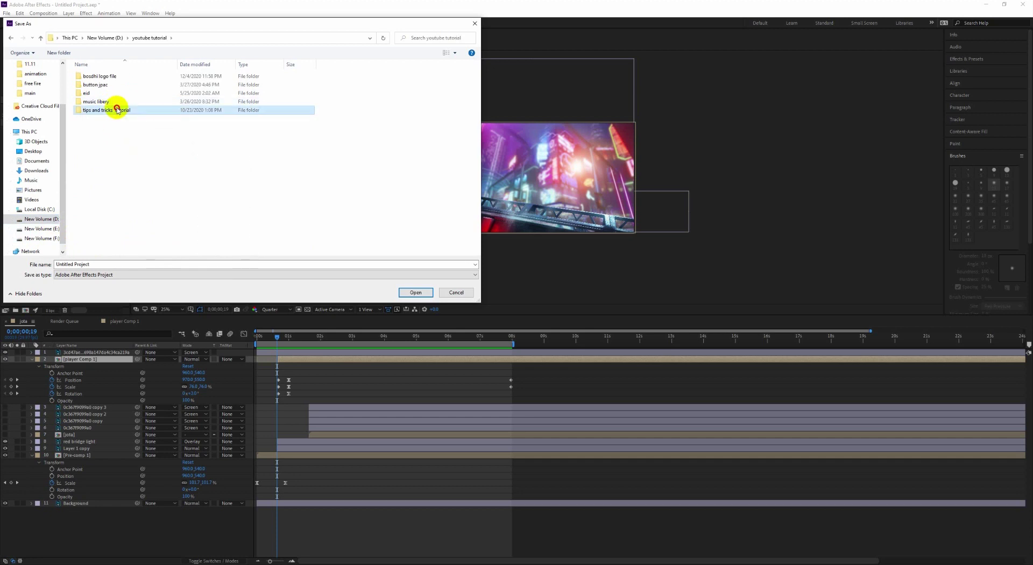
double_click(108, 76)
double_click(105, 84)
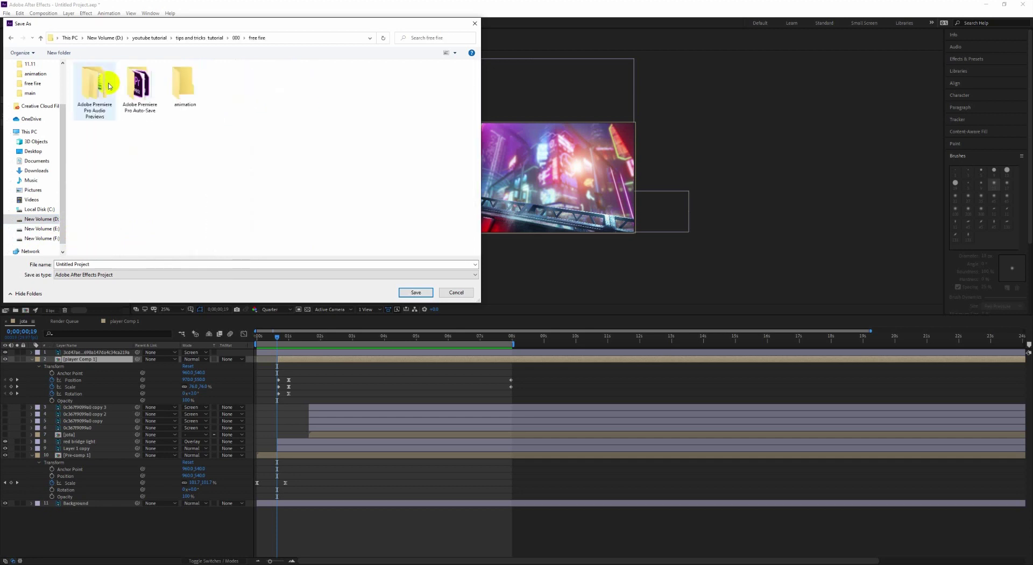
double_click(183, 83)
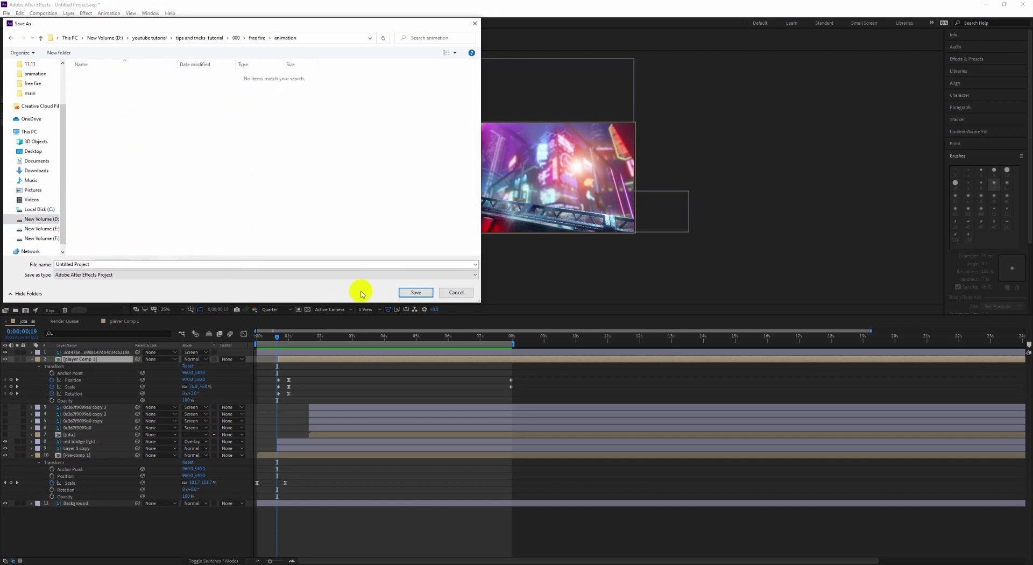
click(408, 292)
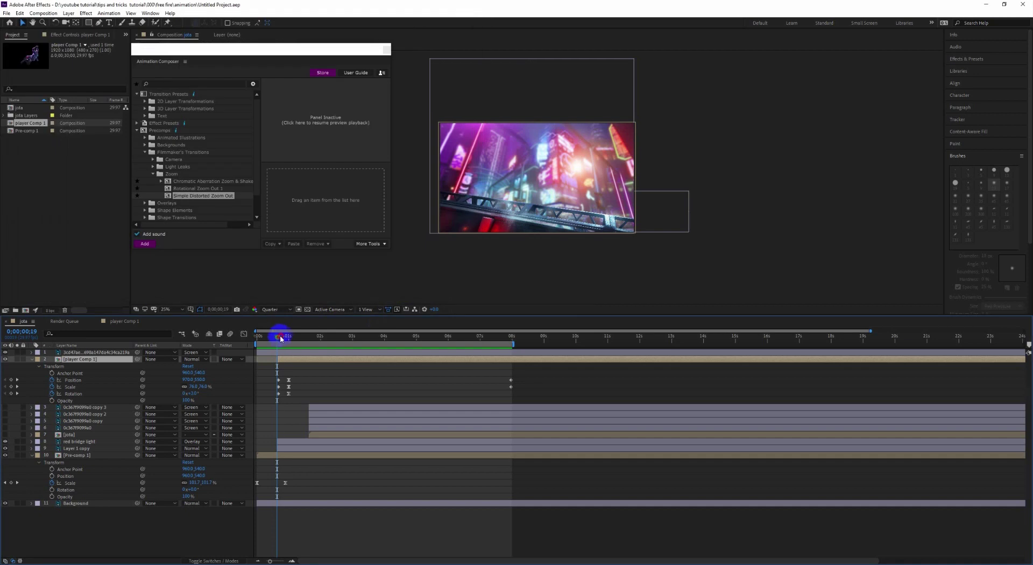
Select player Comp 1 and drop Simple Distorted Zoom Out above it as layer 2
drag(280, 338, 278, 337)
click(281, 361)
drag(286, 360, 288, 362)
click(286, 361)
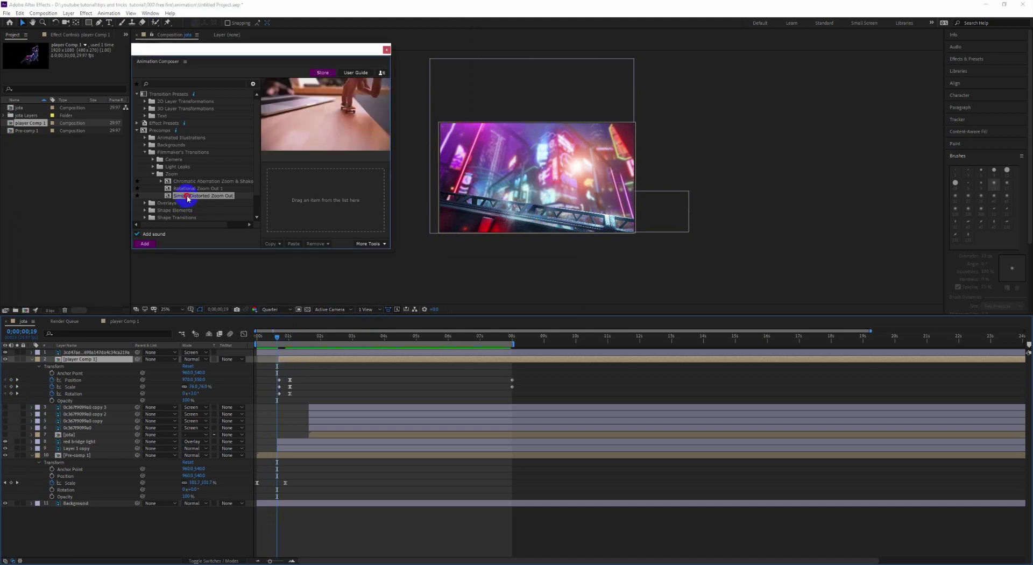
drag(186, 199, 311, 194)
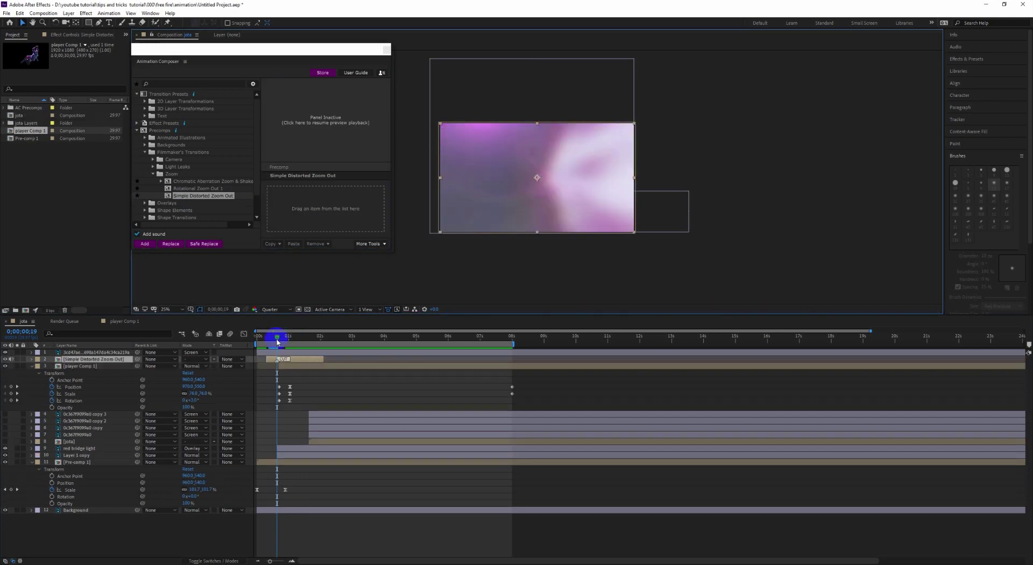
drag(275, 337, 258, 335)
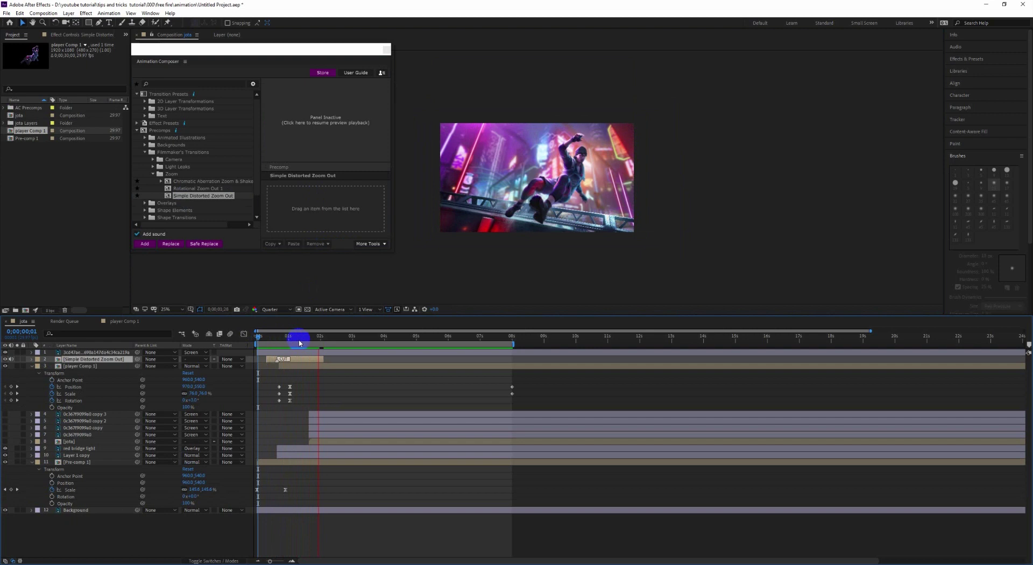
Turn on motion blur and frame blending for the jota composition and preview it
click(337, 340)
click(229, 334)
key(space)
click(220, 334)
key(space)
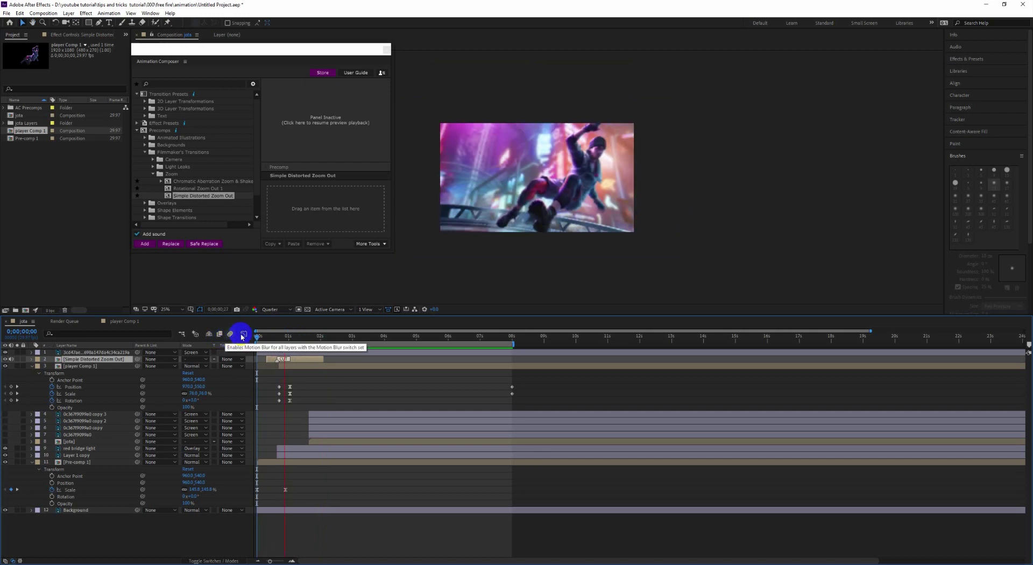
click(288, 341)
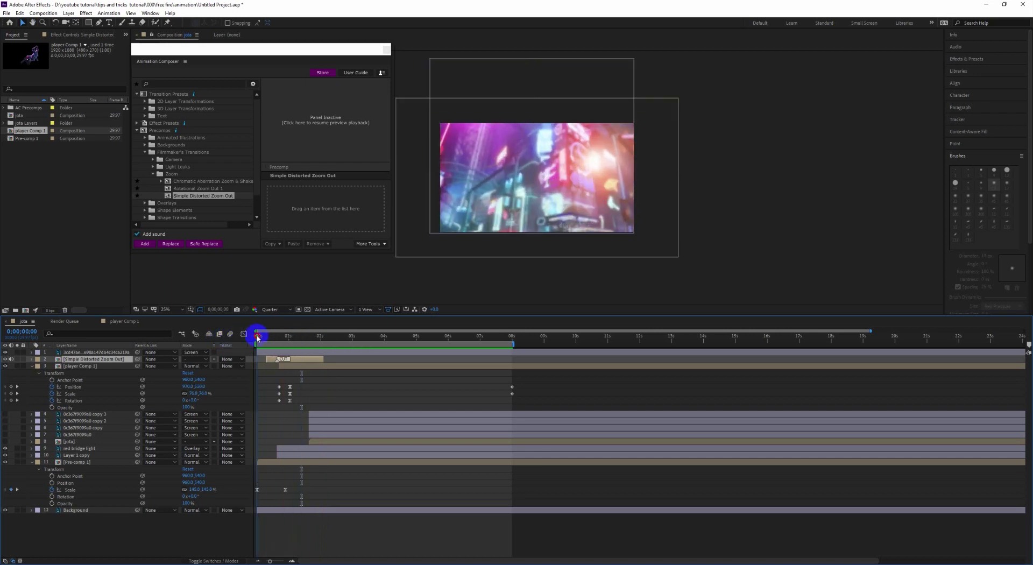
mouse_move(258, 337)
mouse_down()
mouse_move(277, 338)
mouse_move(263, 342)
mouse_move(284, 360)
mouse_up()
Move the red bridge light and Layer 1 copy layers slightly earlier and preview
drag(298, 448, 290, 448)
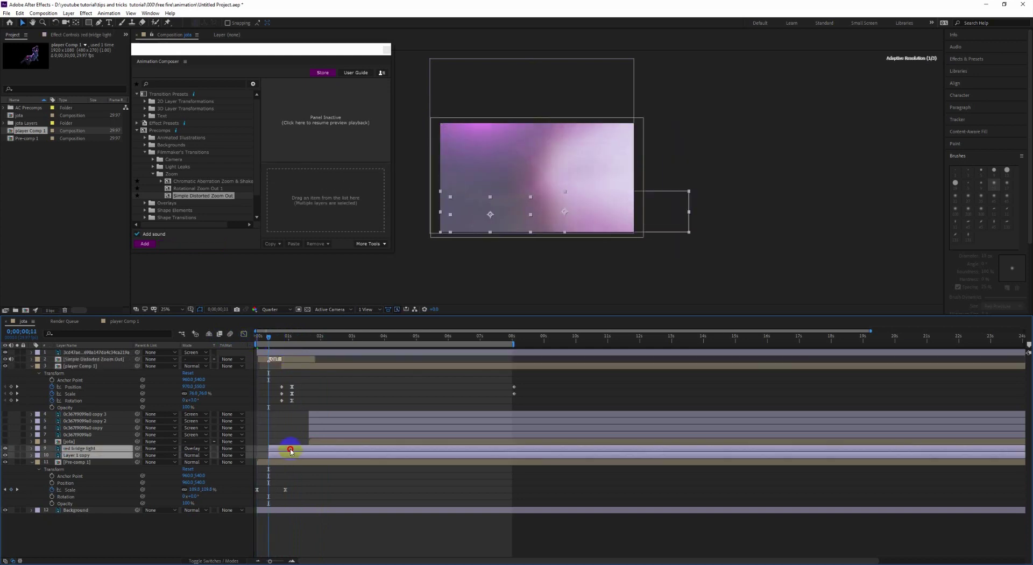
drag(268, 338, 240, 336)
key(space)
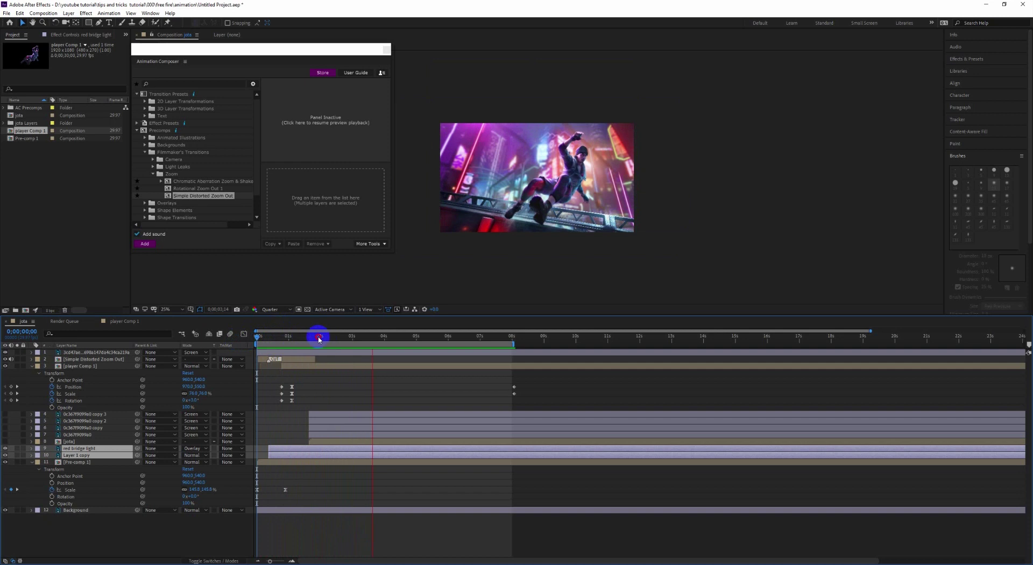
drag(318, 338, 200, 337)
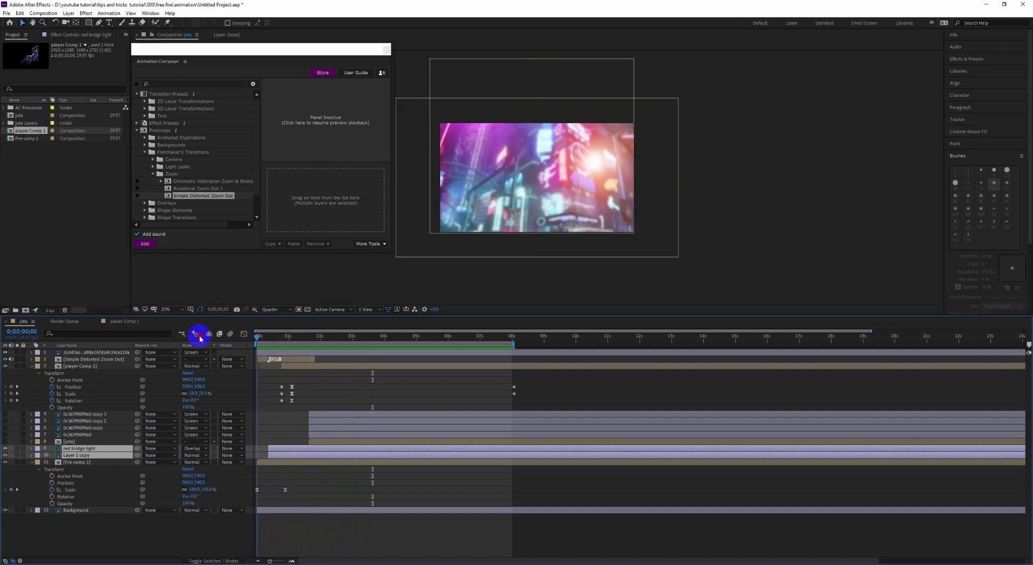
key(space)
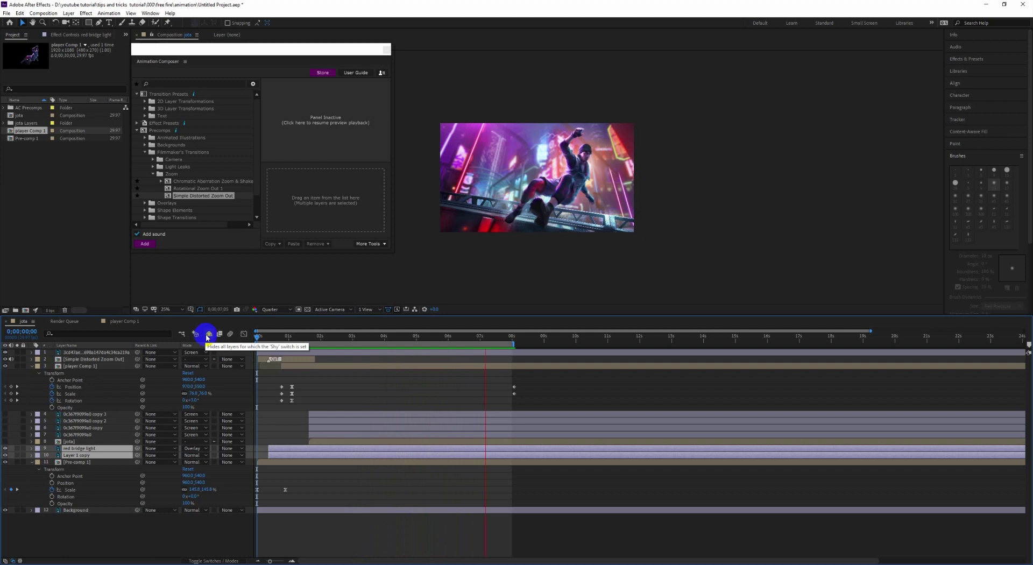
click(314, 337)
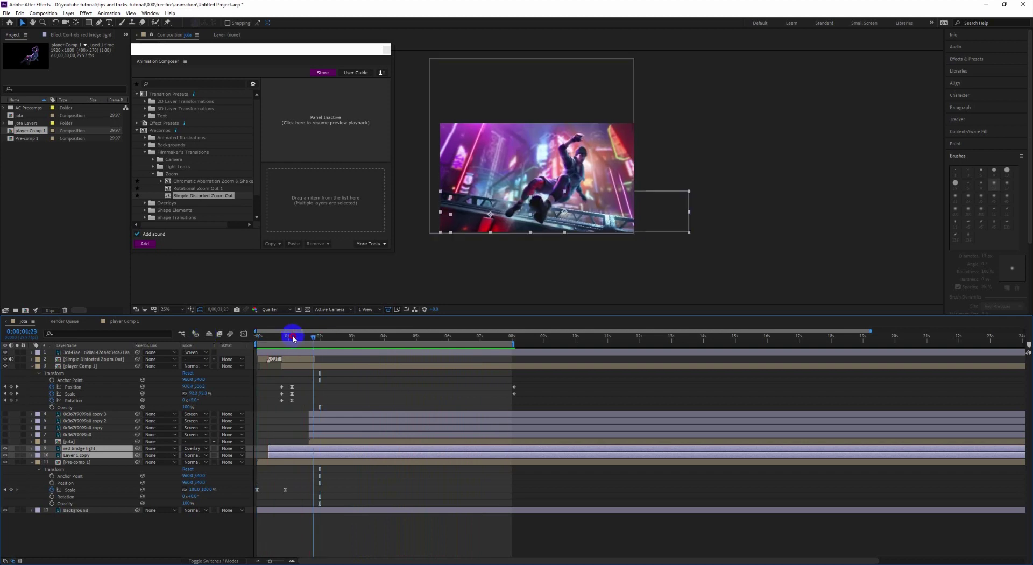
drag(294, 338, 282, 340)
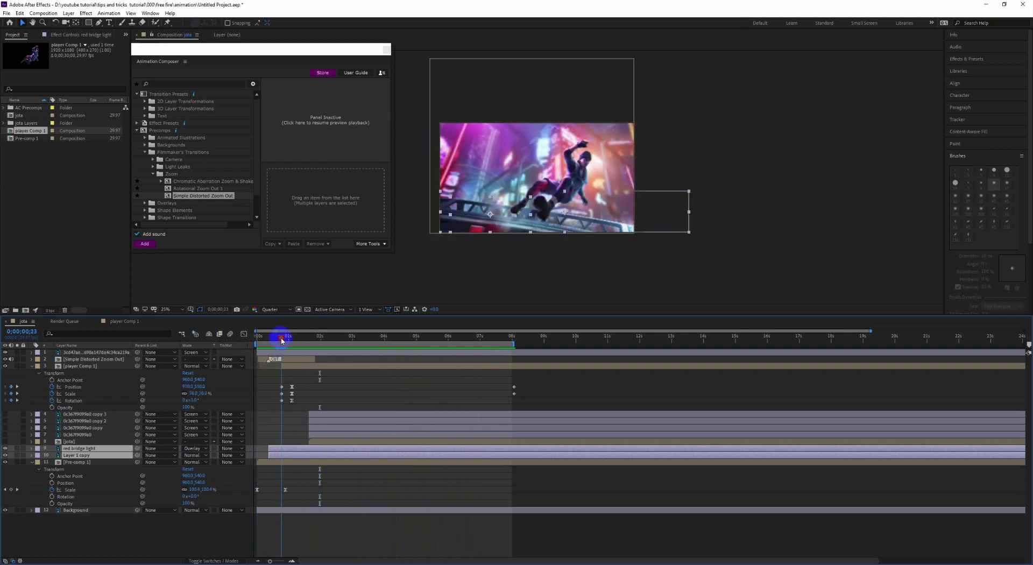
drag(282, 340, 276, 338)
Review the zoom transition into player Comp 1 around frame 18 and replay it
click(280, 363)
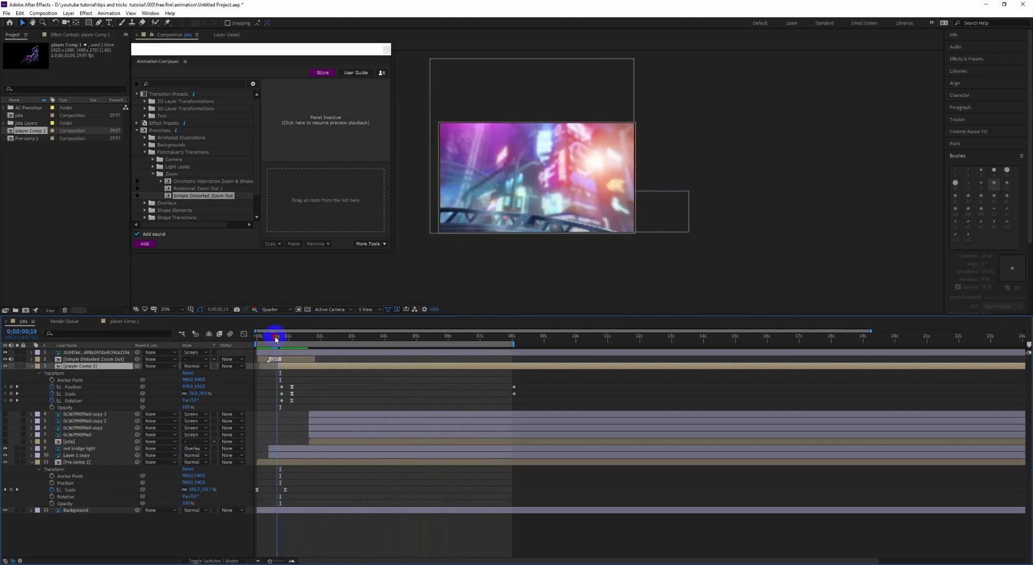
click(279, 365)
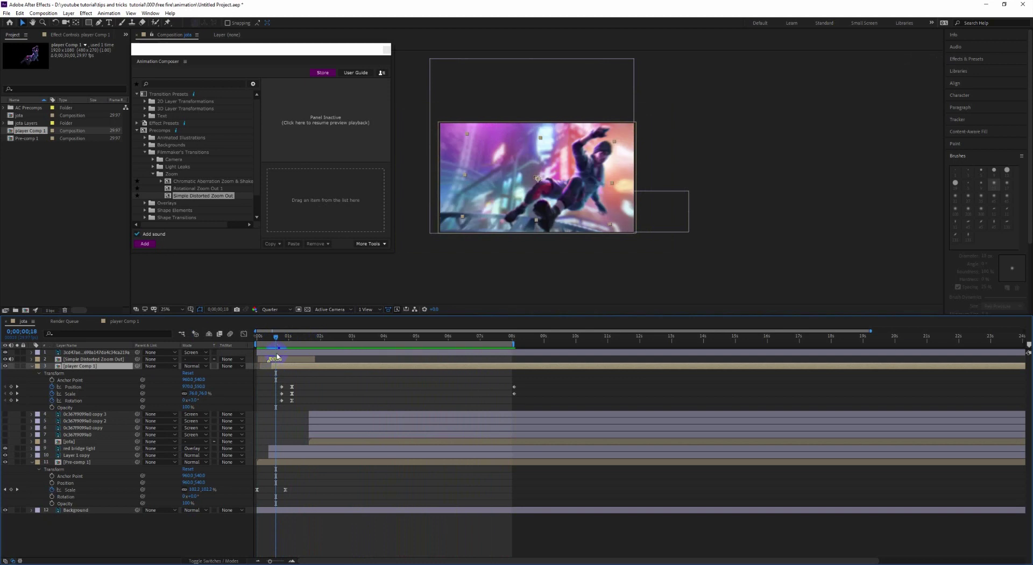
drag(276, 337, 259, 339)
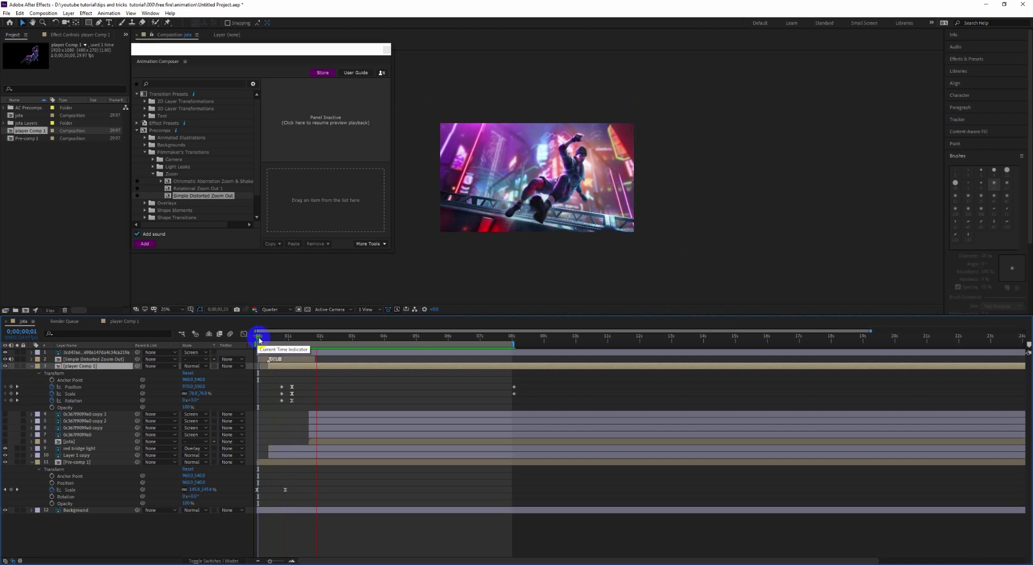
drag(311, 336, 228, 336)
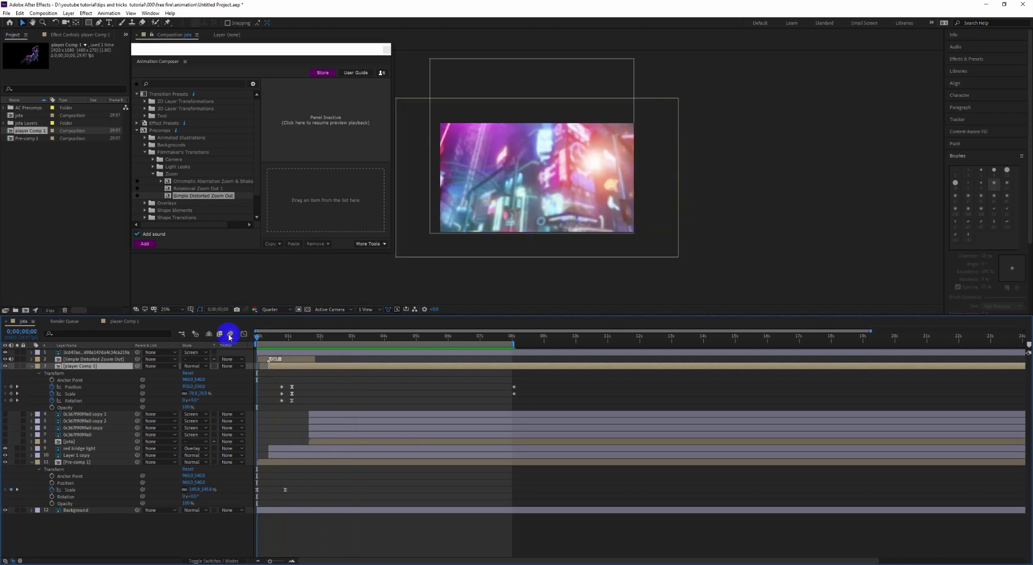
key(space)
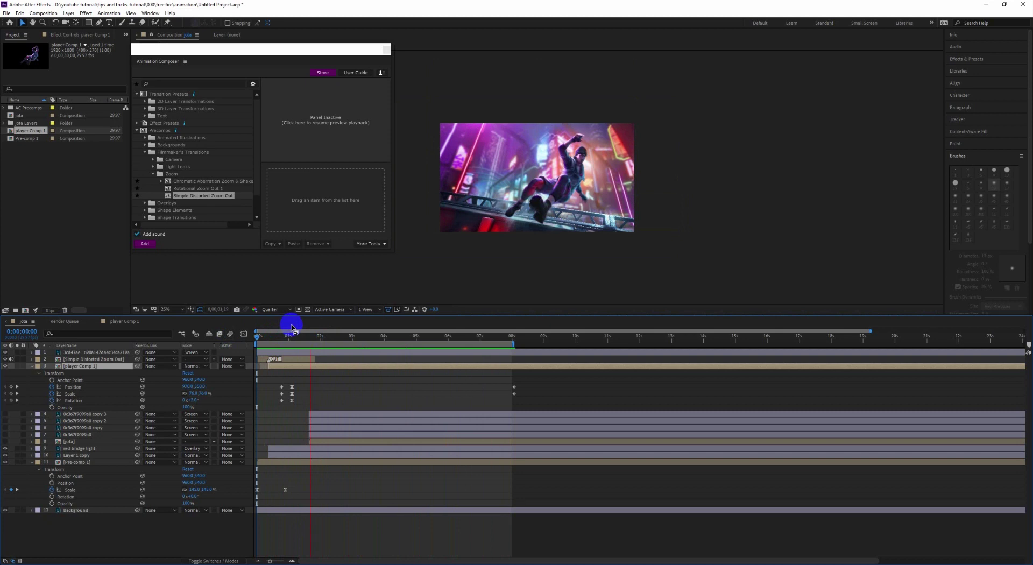
drag(327, 335, 259, 334)
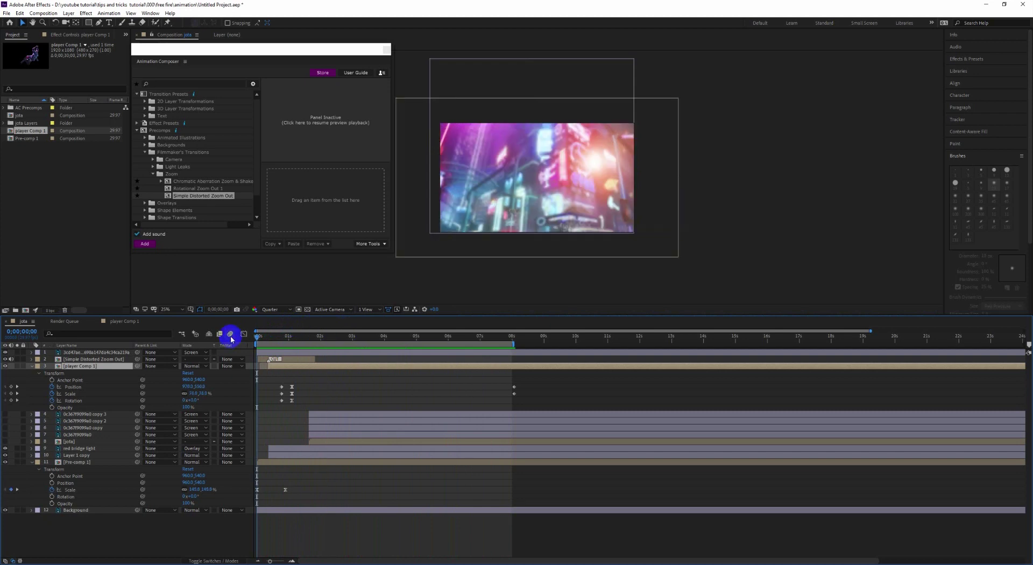
key(space)
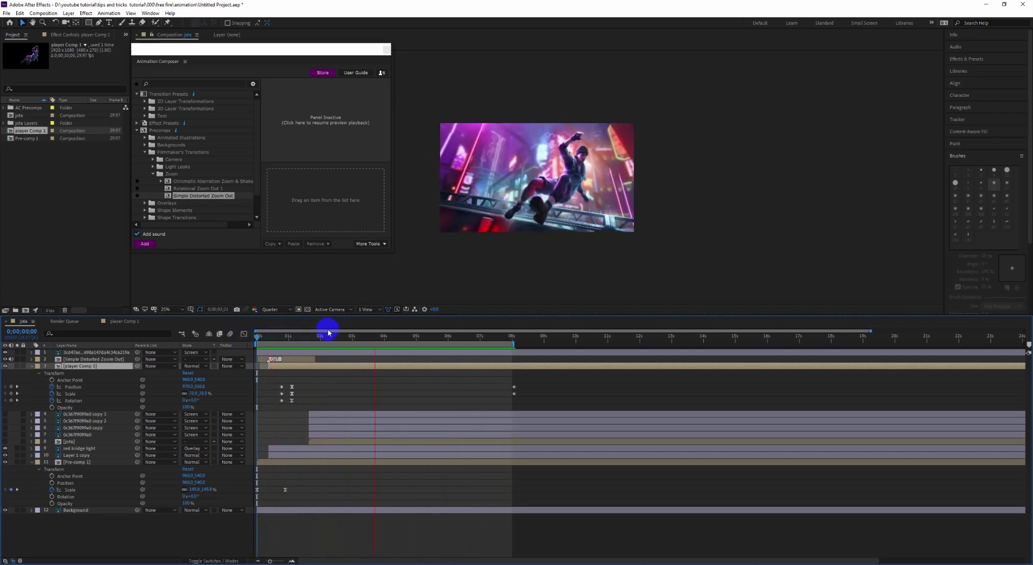
drag(344, 338, 284, 345)
Marquee-select player Comp 1's Position, Scale and Rotation keyframes and drag them a few frames earlier
drag(277, 380, 288, 404)
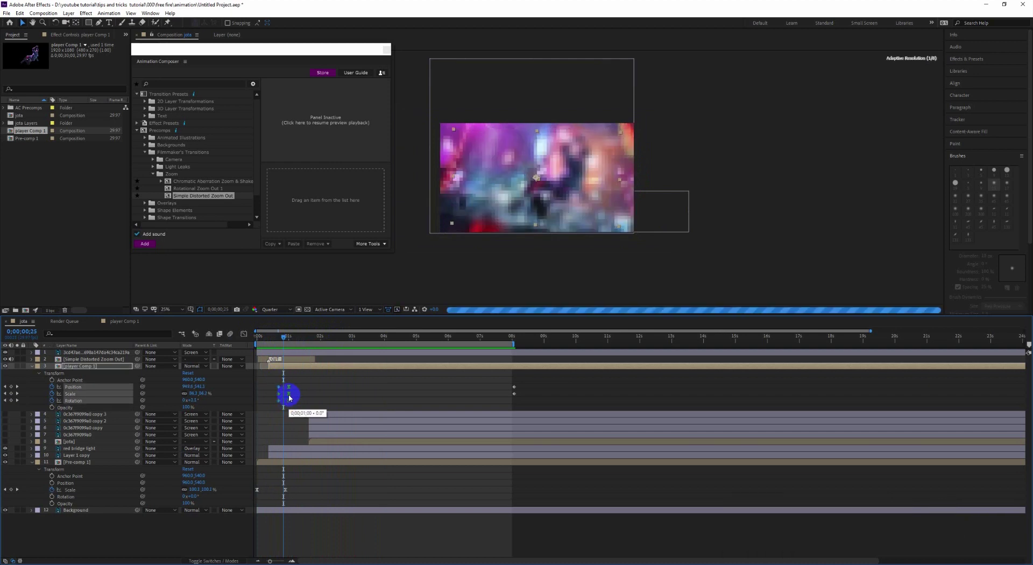
mouse_move(284, 338)
mouse_down()
mouse_move(295, 338)
mouse_move(266, 340)
mouse_up()
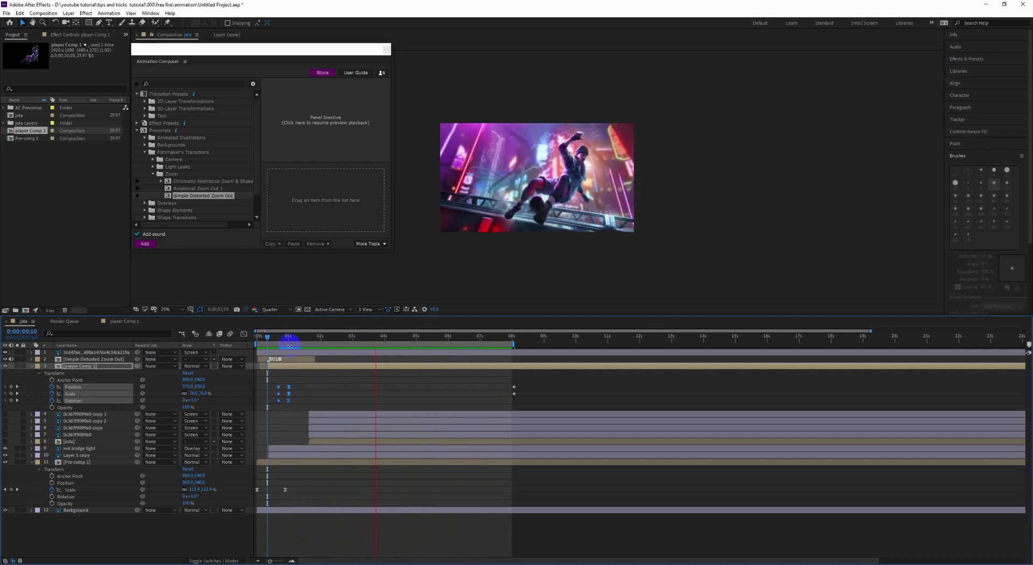
mouse_move(398, 337)
mouse_down()
mouse_move(228, 354)
mouse_move(452, 383)
mouse_move(292, 387)
mouse_move(272, 398)
mouse_up()
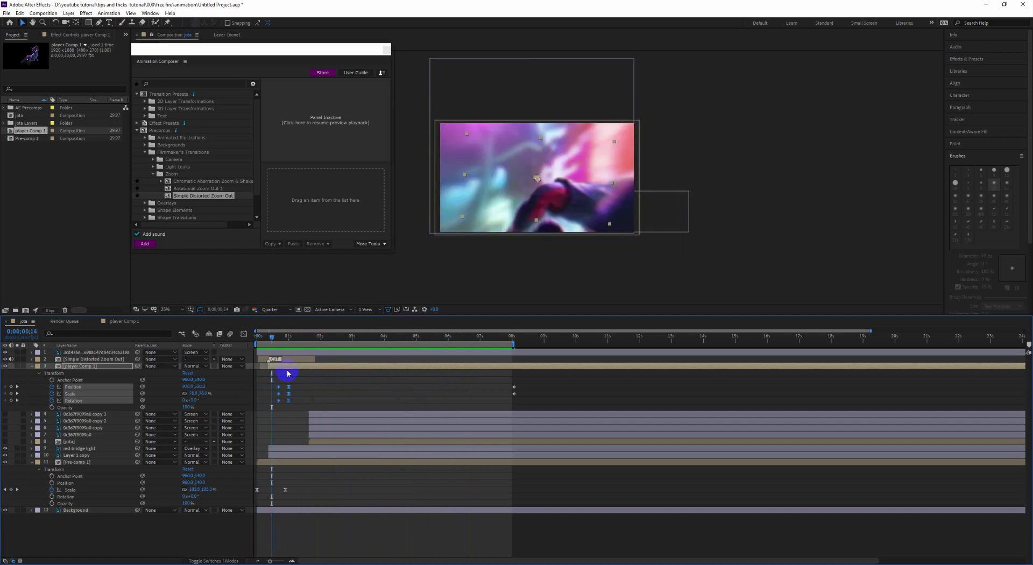
Start the jota layer slightly earlier and turn on its visibility so the logo shows
click(309, 413)
shift+click(314, 441)
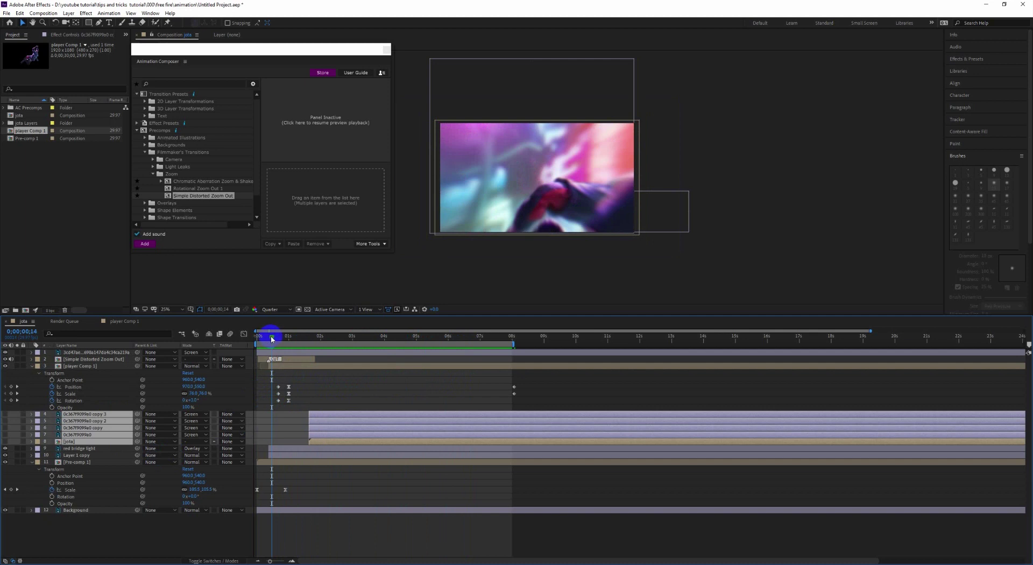
drag(271, 338, 315, 346)
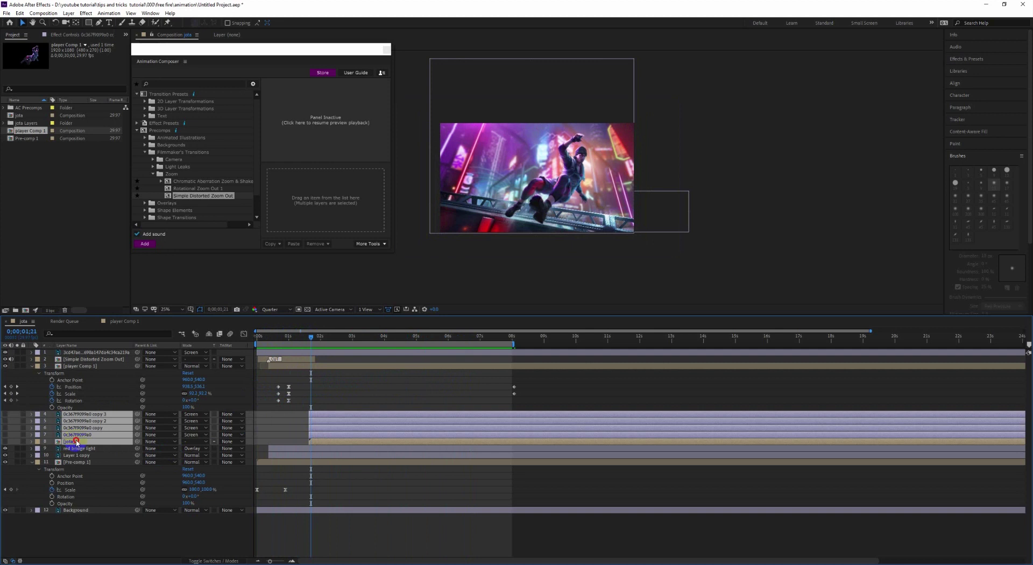
click(81, 461)
click(124, 442)
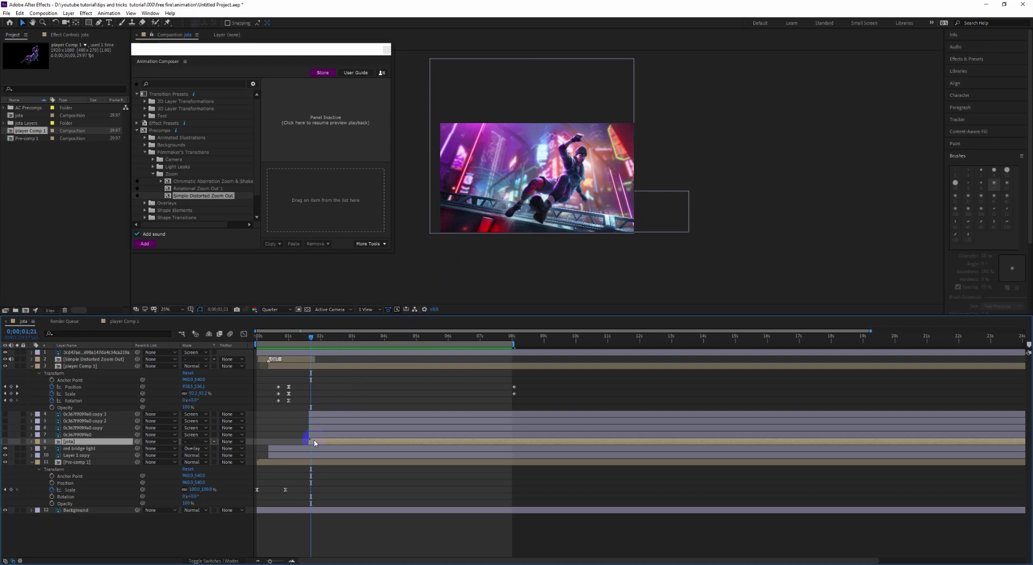
drag(313, 442, 312, 442)
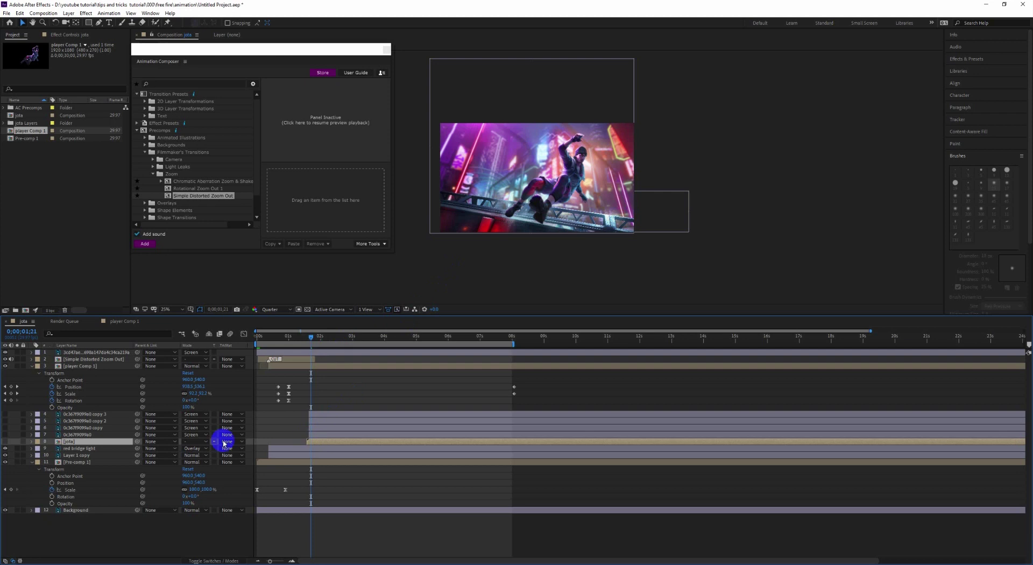
click(5, 441)
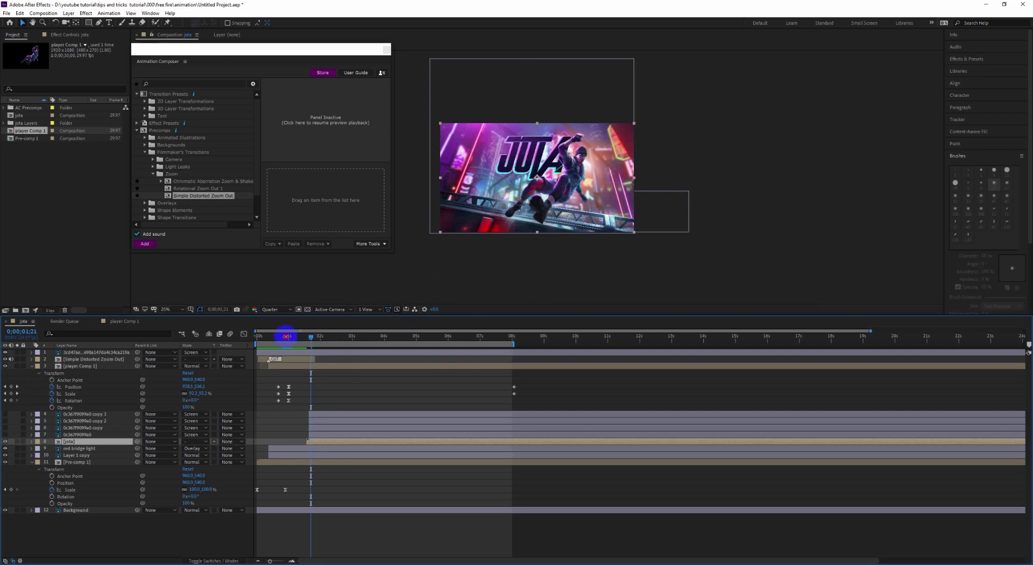
mouse_move(302, 337)
mouse_down()
mouse_move(332, 339)
mouse_move(308, 339)
mouse_up()
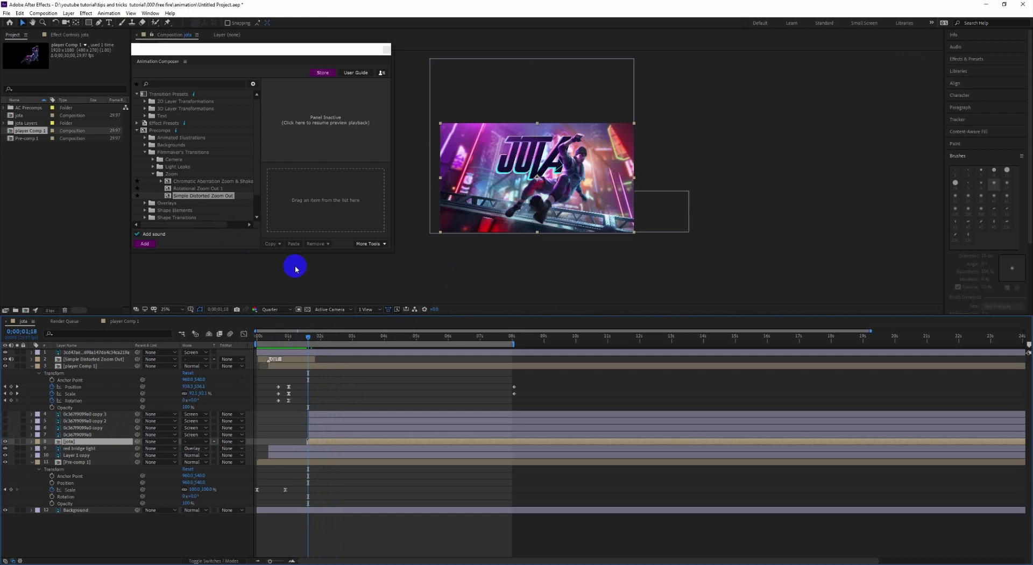
Apply the Overshoot Position & Rotate 1 preset to the jota layer and preview it
click(137, 131)
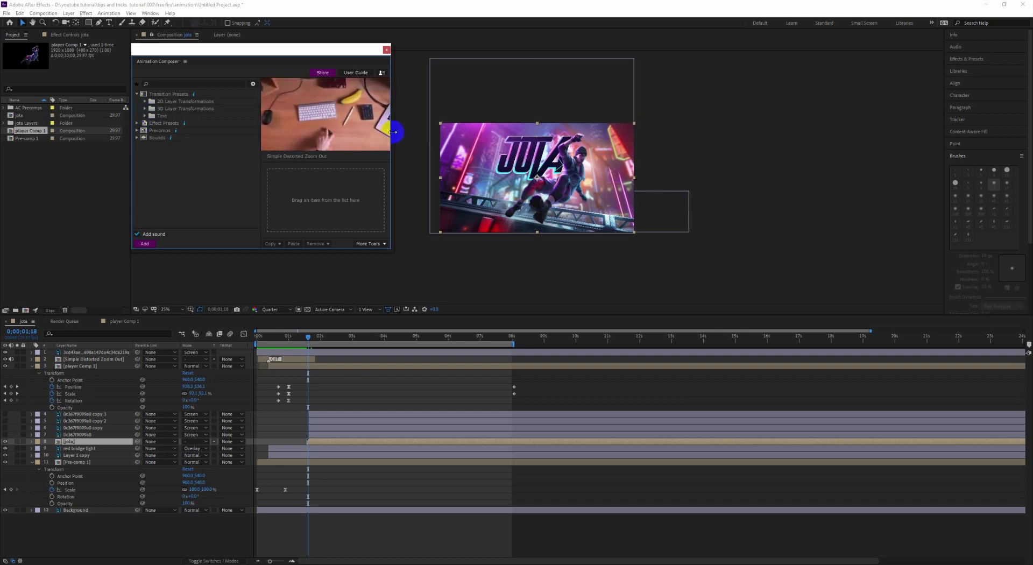
click(145, 105)
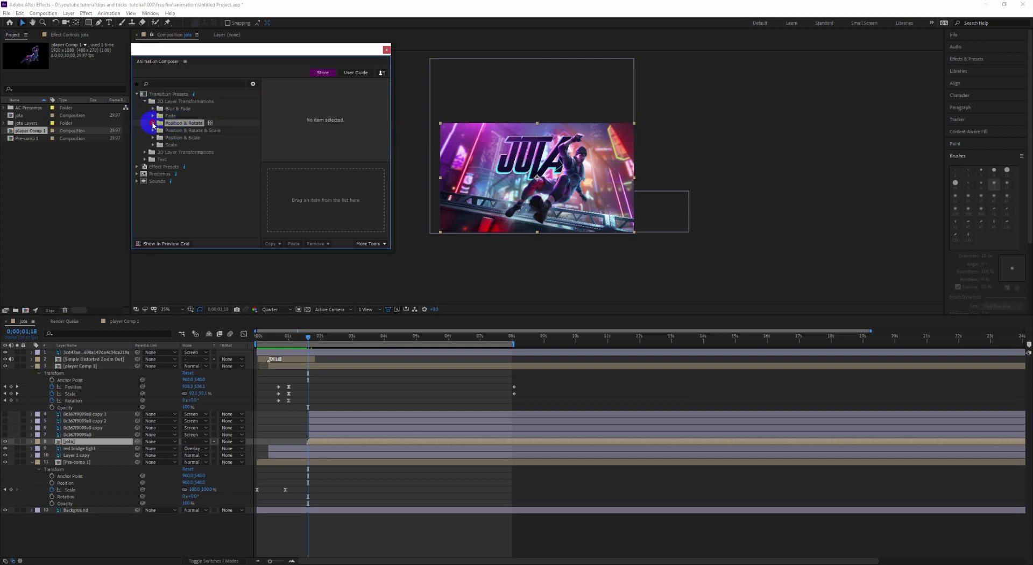
click(153, 123)
click(185, 132)
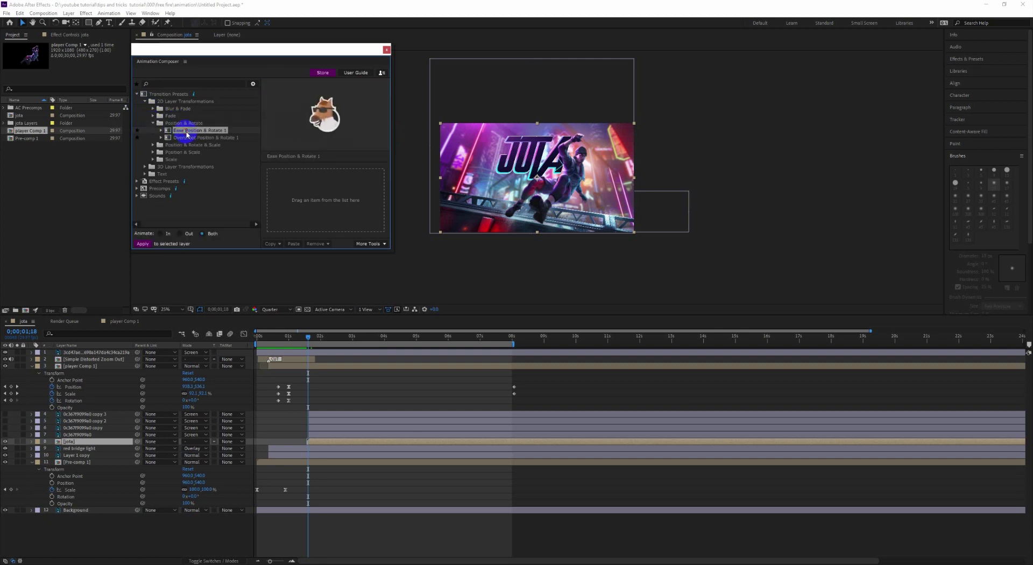
click(187, 138)
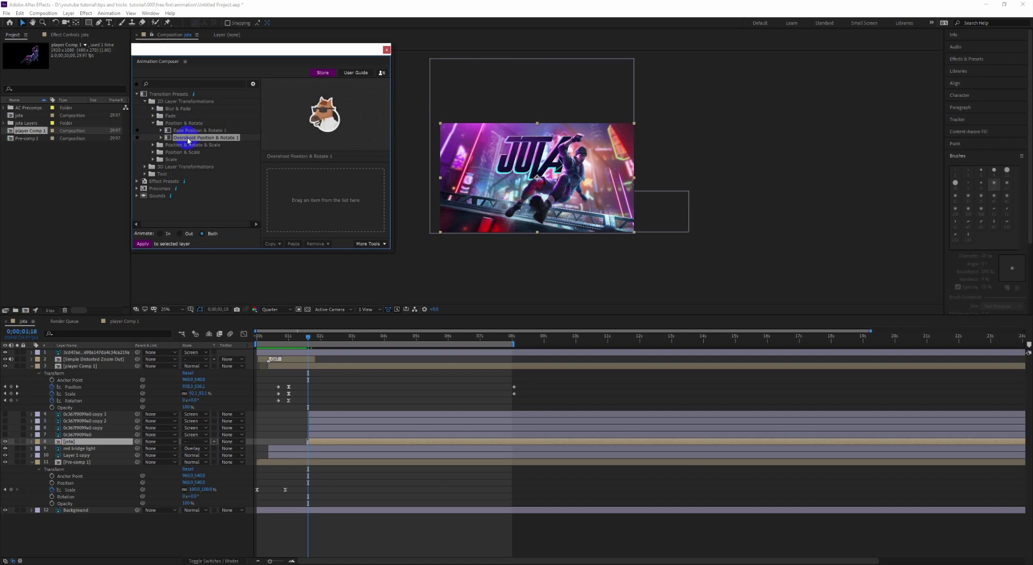
drag(188, 140, 293, 208)
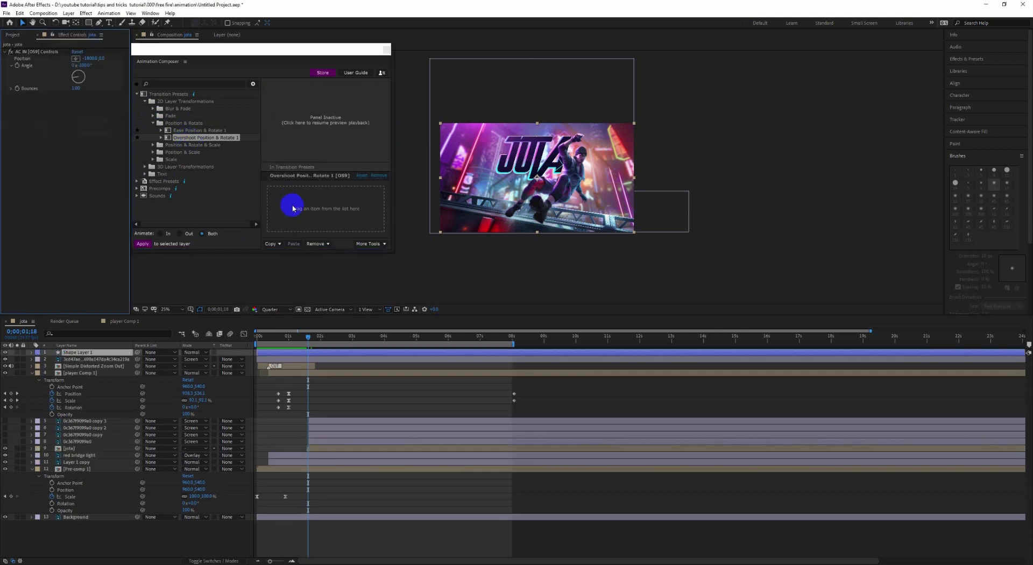
drag(308, 336, 296, 339)
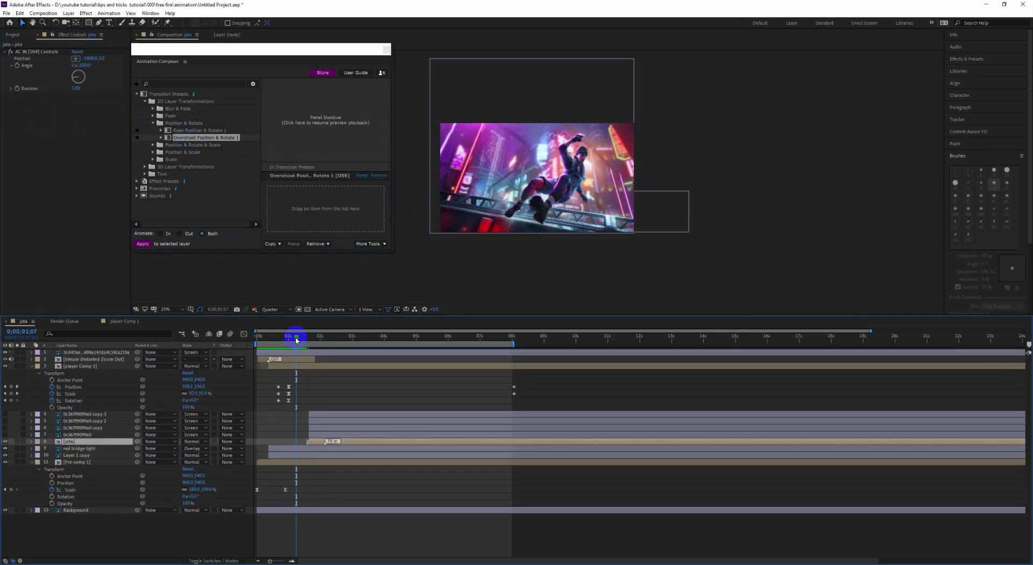
key(space)
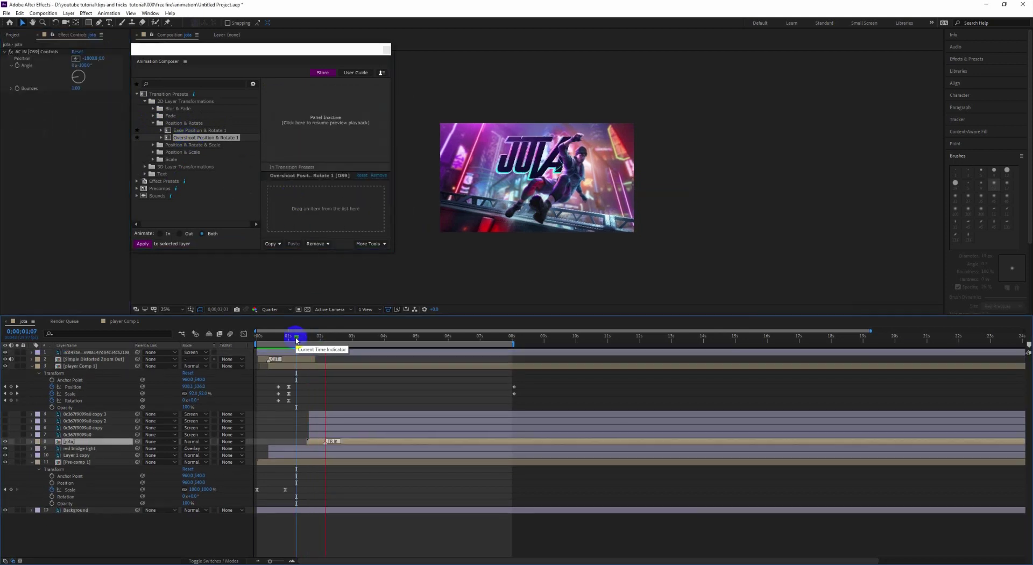
Slide the jota layer earlier so the logo enters around 0;00;01;06
mouse_move(335, 339)
mouse_down()
mouse_move(280, 339)
mouse_move(318, 341)
mouse_move(294, 338)
mouse_up()
click(308, 440)
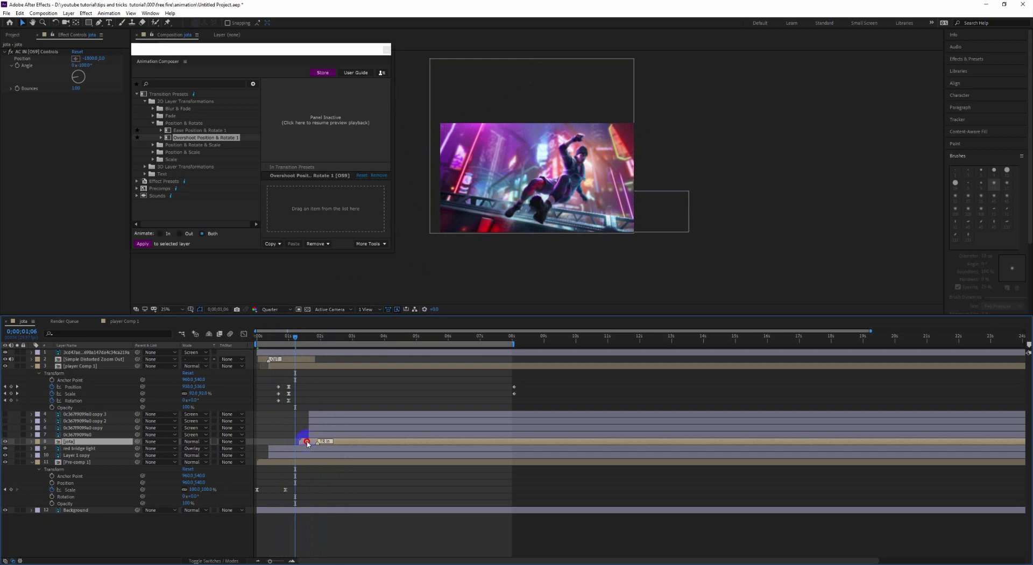
drag(304, 442, 300, 442)
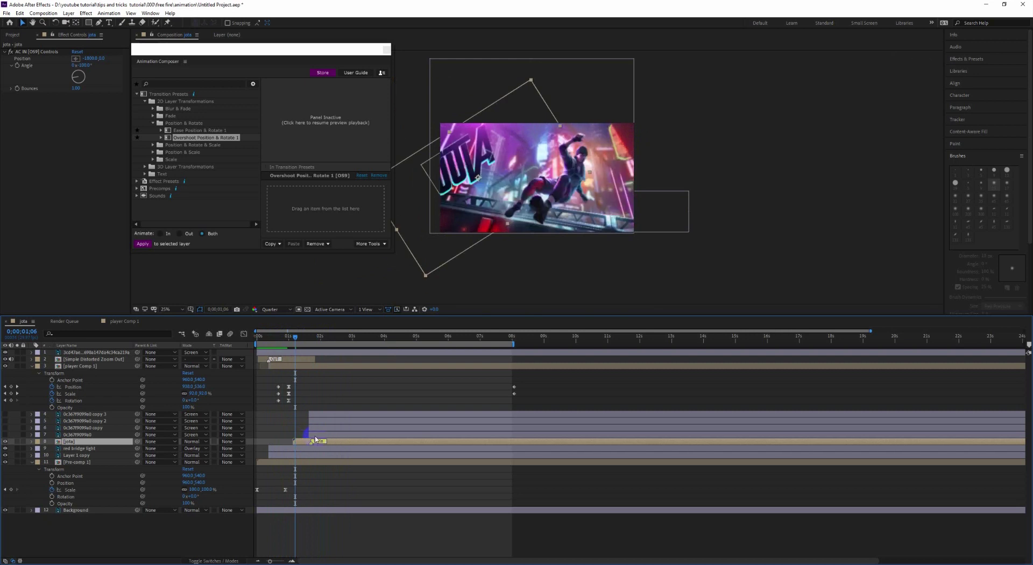
click(322, 434)
shift+click(332, 415)
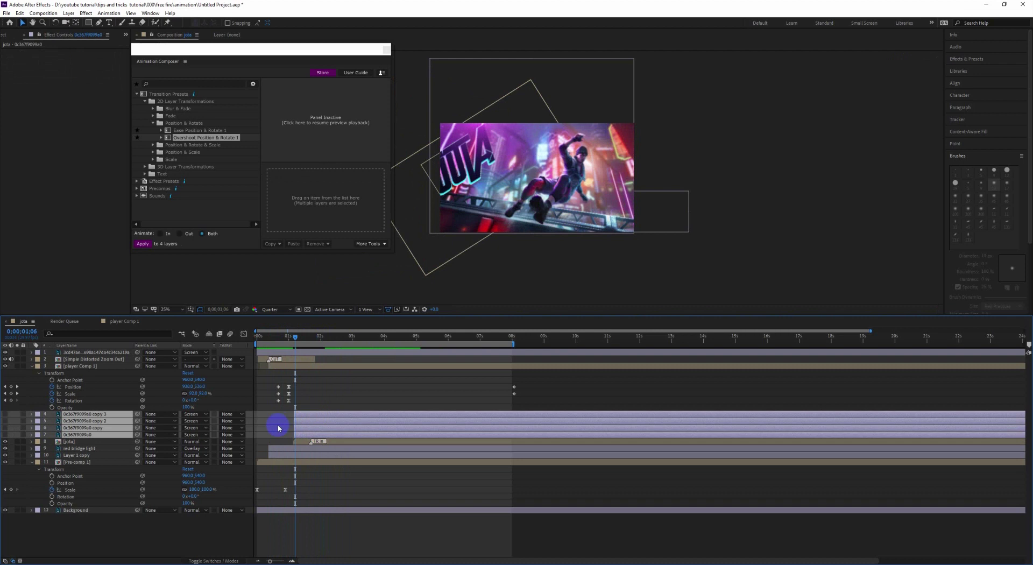
Shift the four light layers to start at 01;14 and turn on their visibility
drag(307, 415, 312, 416)
drag(300, 339, 304, 338)
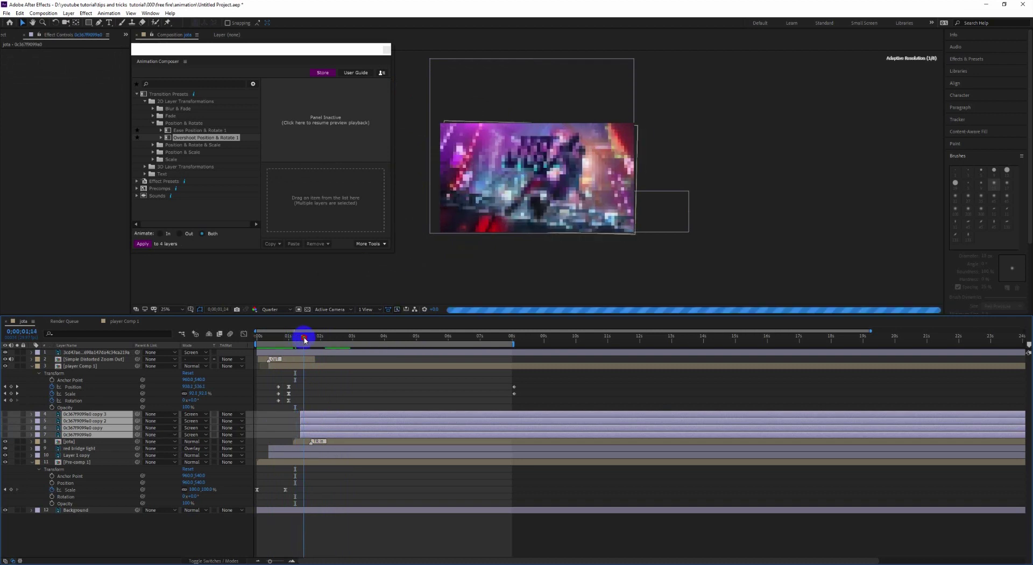
drag(315, 415, 317, 417)
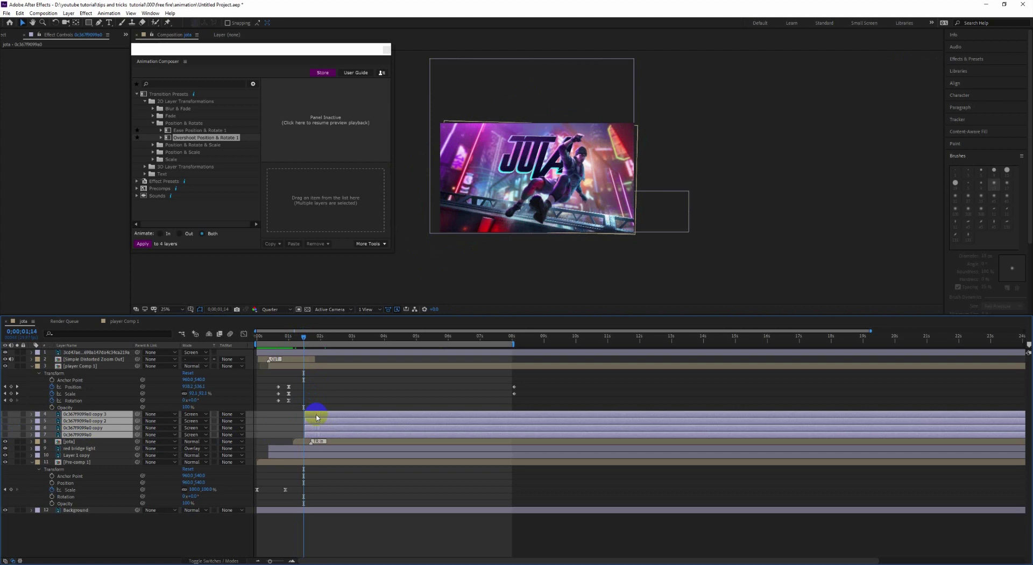
drag(5, 413, 9, 434)
click(323, 392)
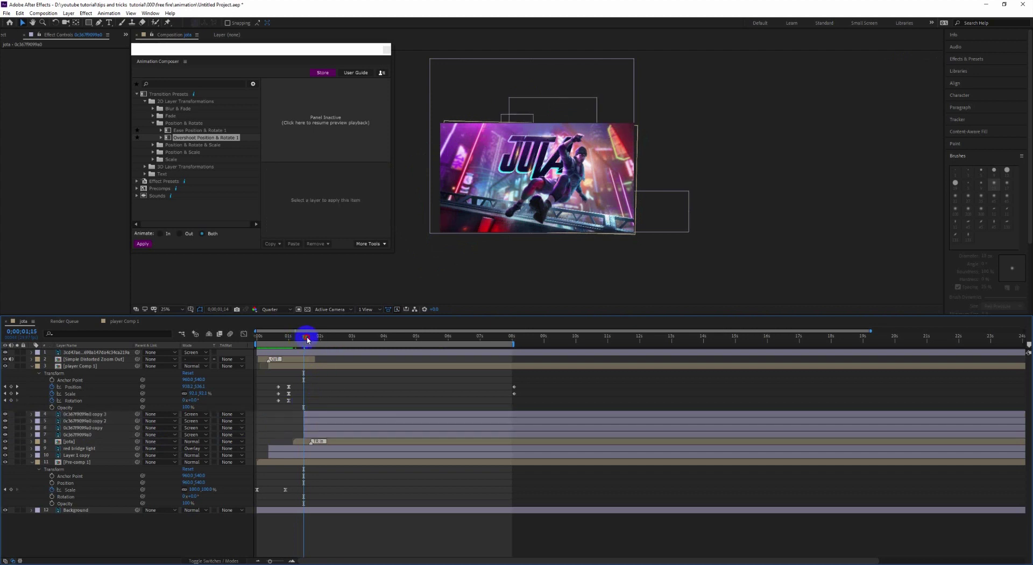
mouse_move(308, 340)
mouse_down()
mouse_move(298, 339)
mouse_move(309, 339)
mouse_up()
Check each light layer's entry by scrubbing between 01;10 and 01;19
drag(323, 407, 315, 419)
click(315, 416)
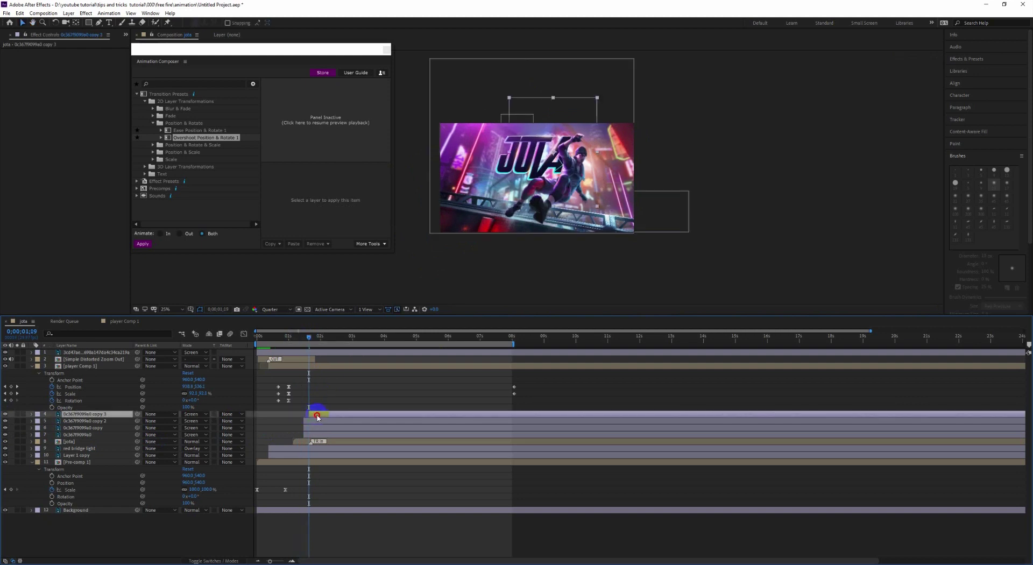
click(319, 422)
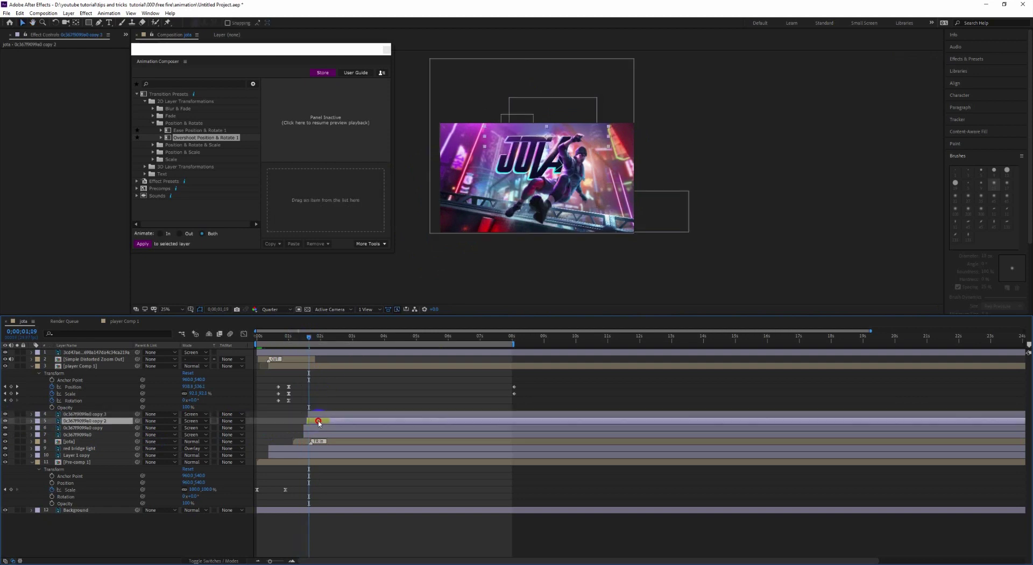
click(317, 428)
click(317, 435)
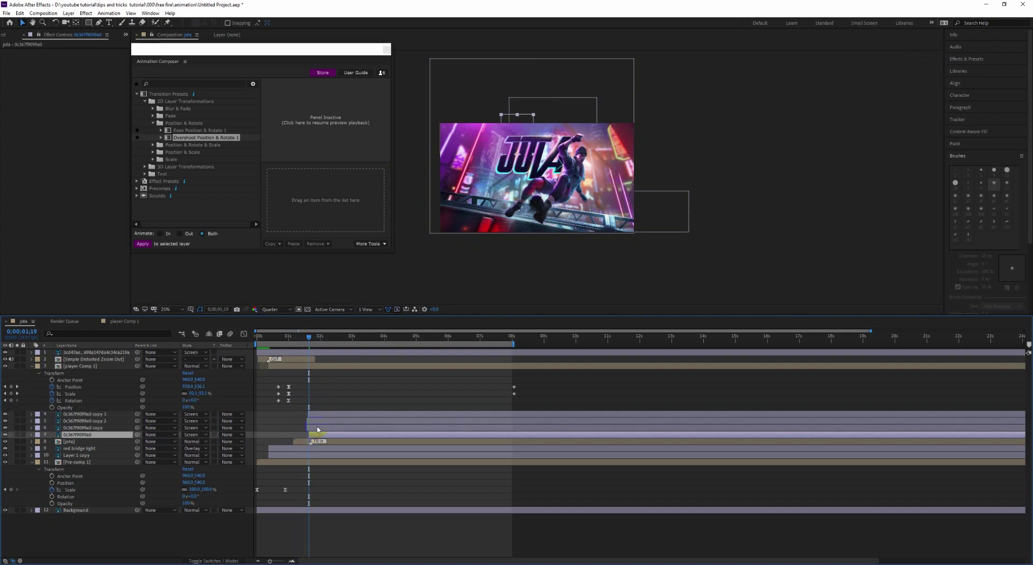
drag(309, 338, 300, 337)
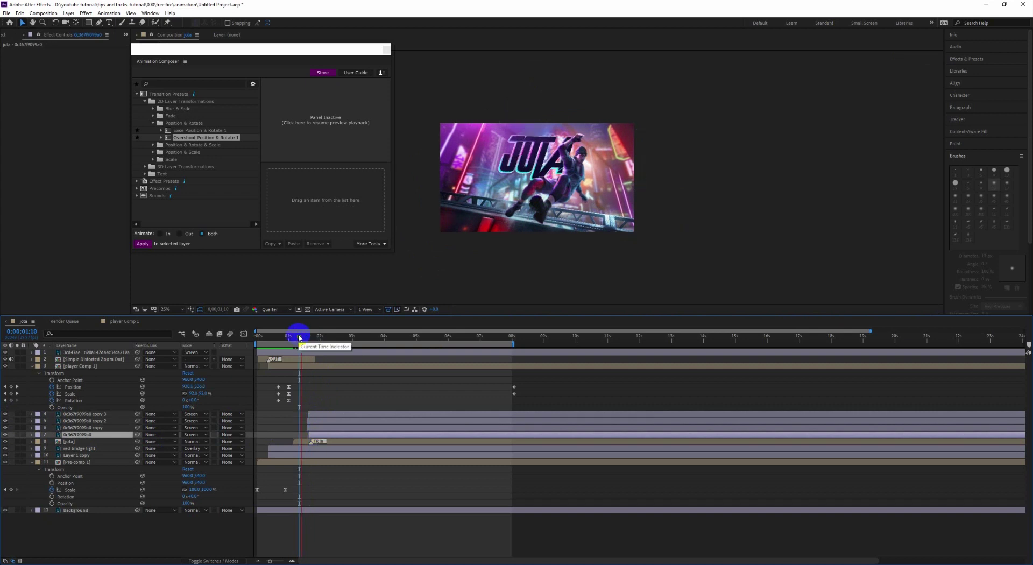
mouse_move(300, 338)
mouse_down()
mouse_move(326, 338)
mouse_move(299, 340)
mouse_move(309, 338)
mouse_up()
Key the 0c367f9099a0 copy 3 layer's Opacity at 0% at 01;19
click(311, 414)
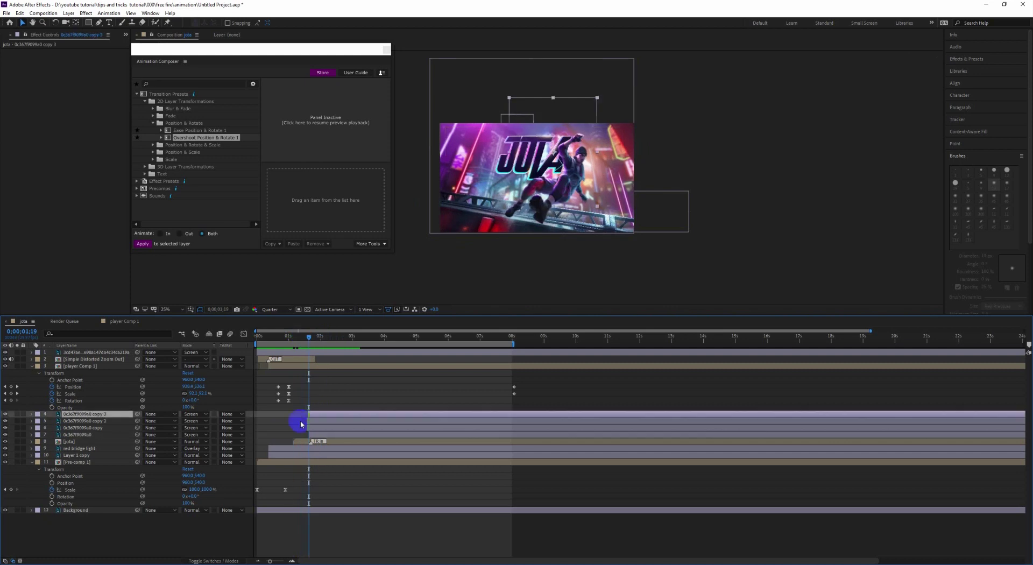
click(31, 414)
click(39, 421)
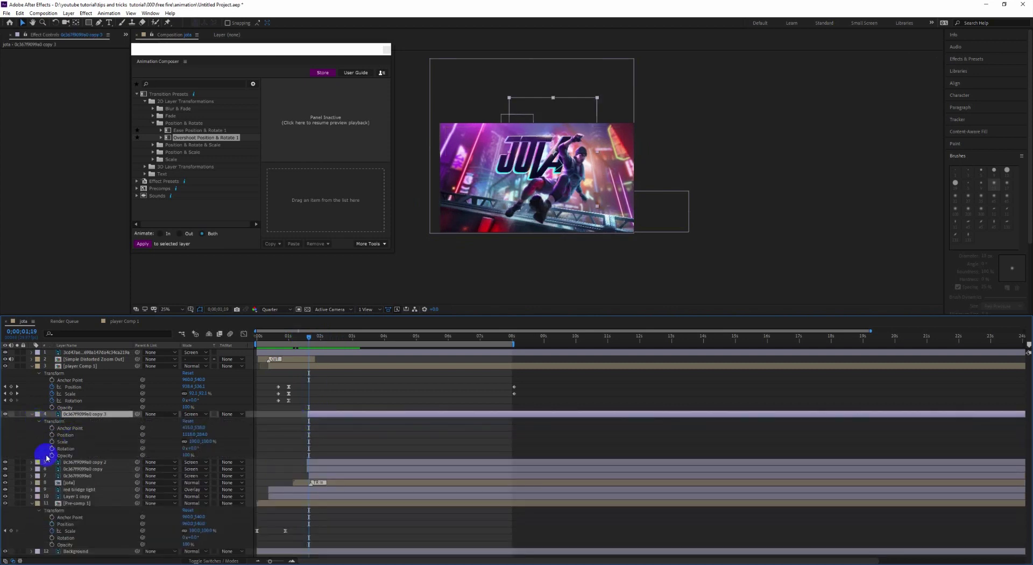
click(51, 455)
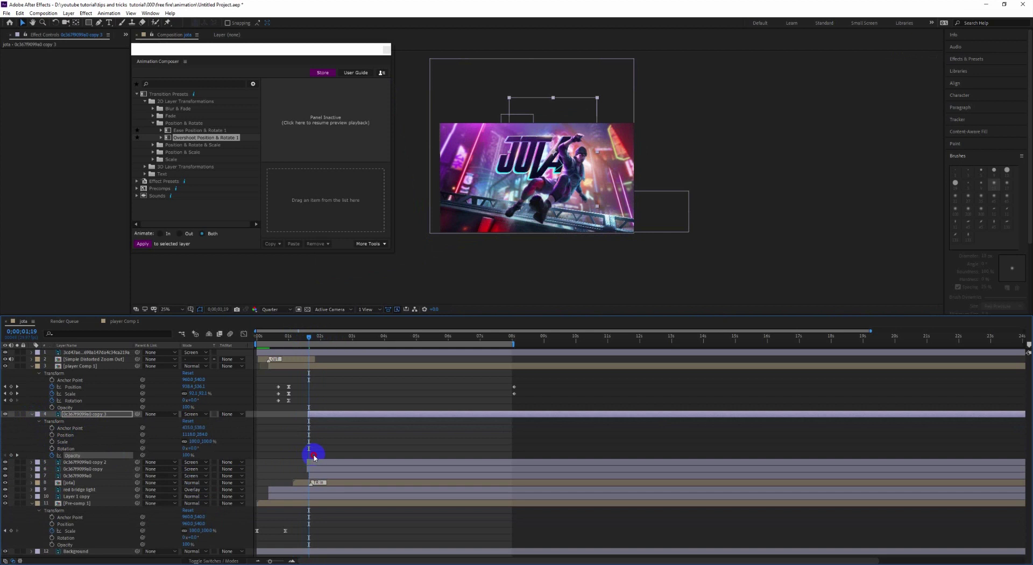
drag(185, 455, 158, 455)
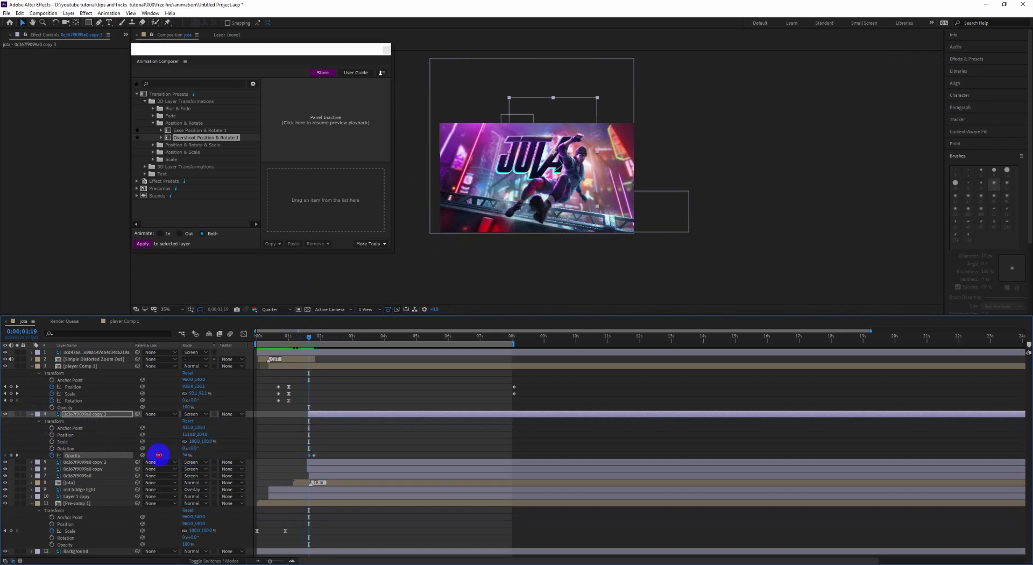
Carry the copy 3 Opacity keyframe over to the copy 2, copy and 0c367f9099a0 light layers
click(310, 463)
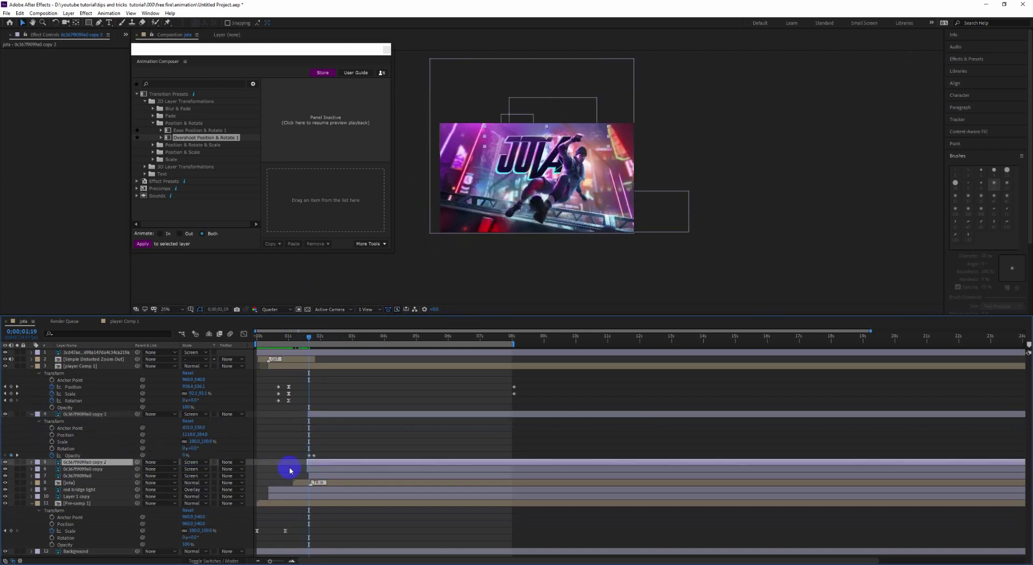
click(31, 463)
drag(301, 451, 321, 458)
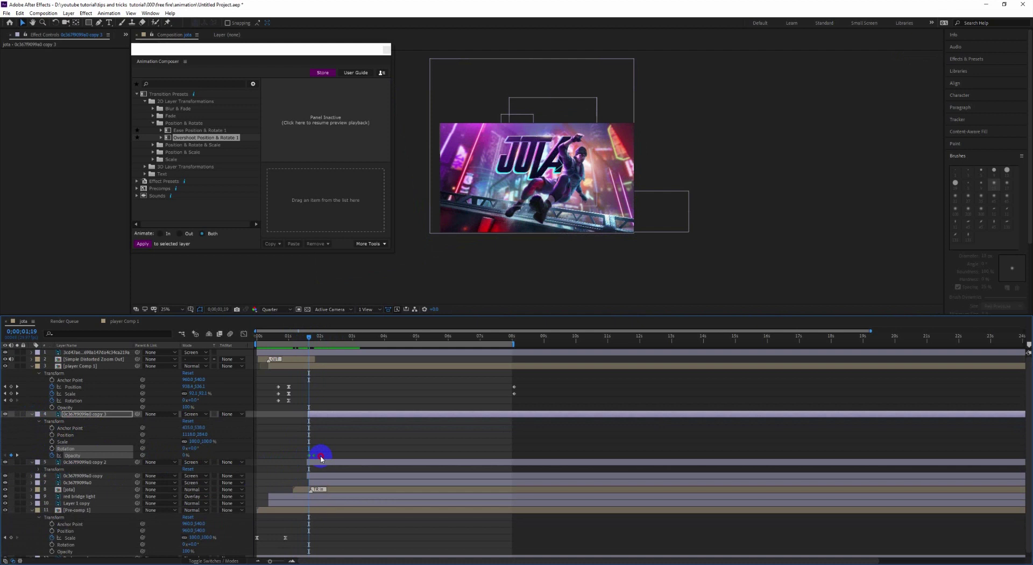
click(300, 456)
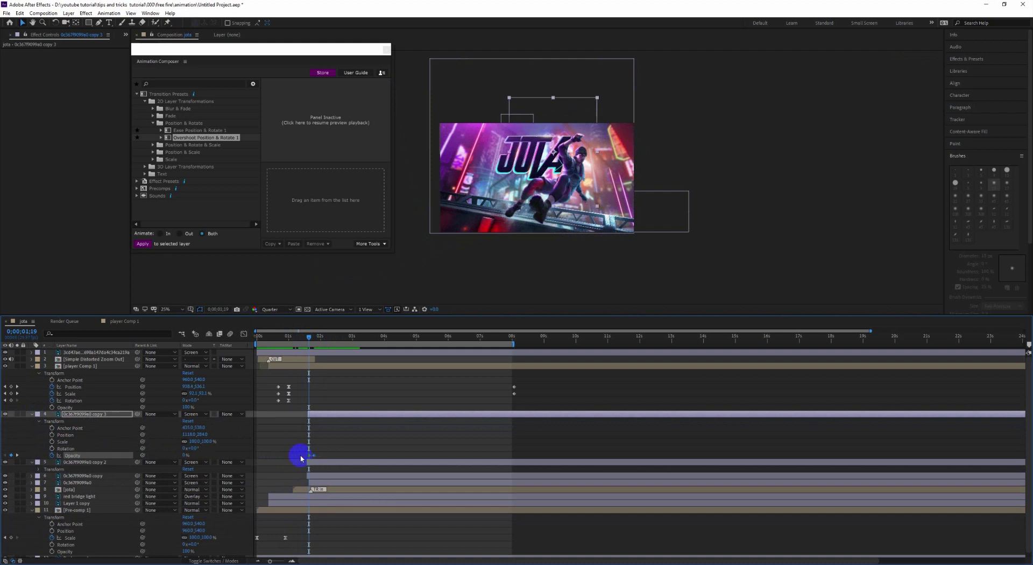
click(315, 464)
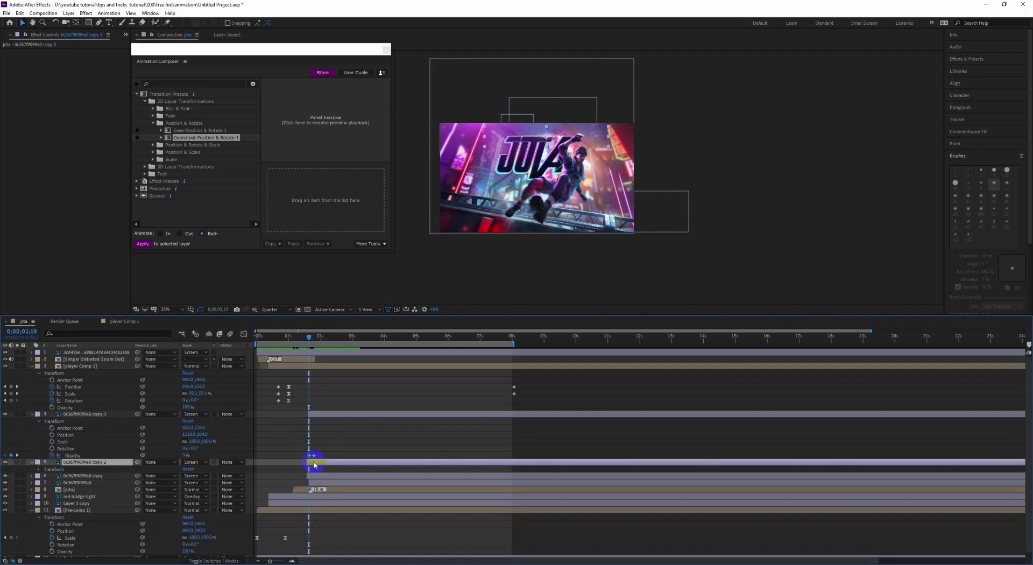
click(317, 477)
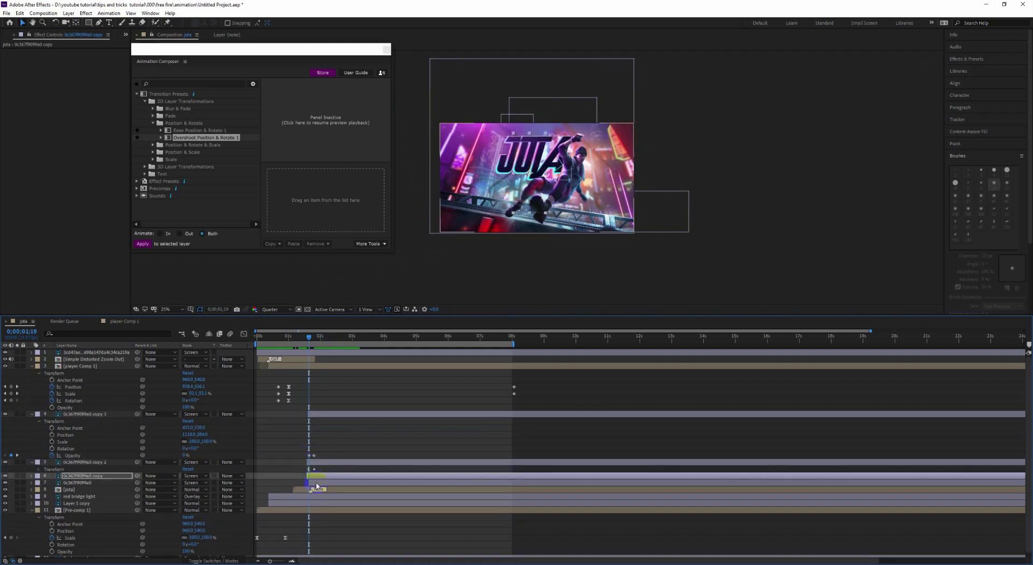
click(318, 483)
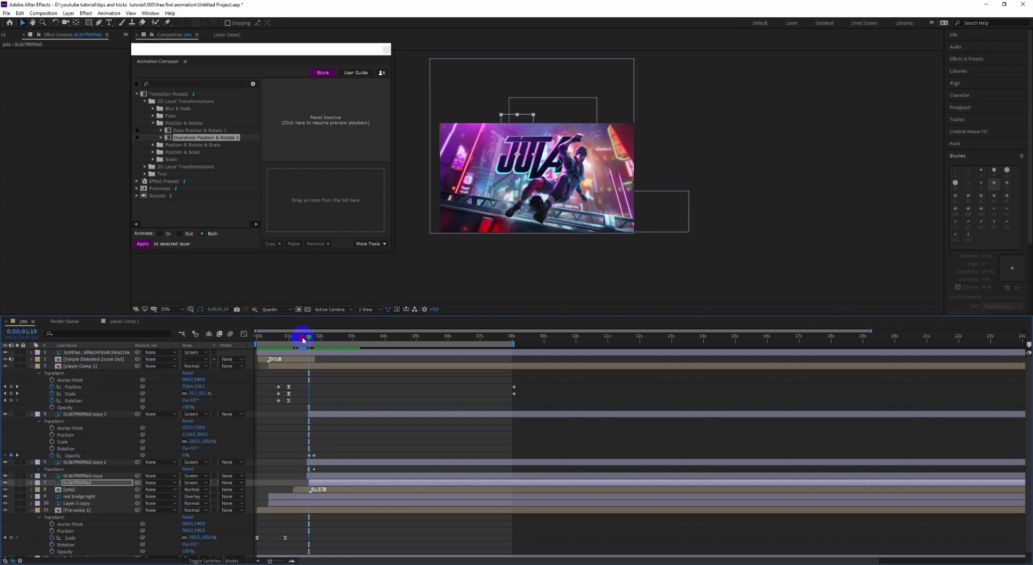
drag(300, 338, 281, 337)
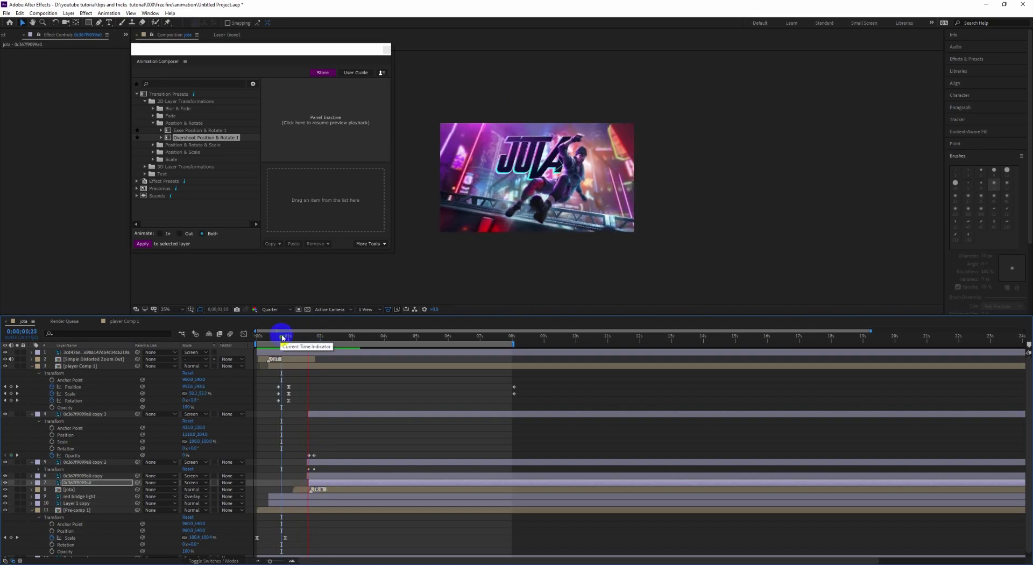
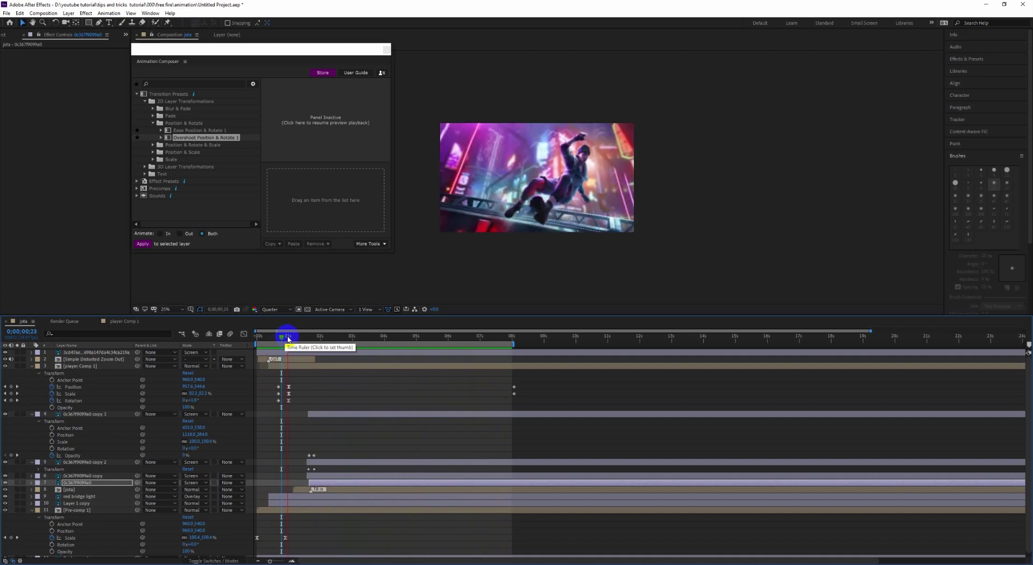
Stop playback, collapse the Transform properties of layers 3–5, and open Pre-comp 1 for editing
click(301, 339)
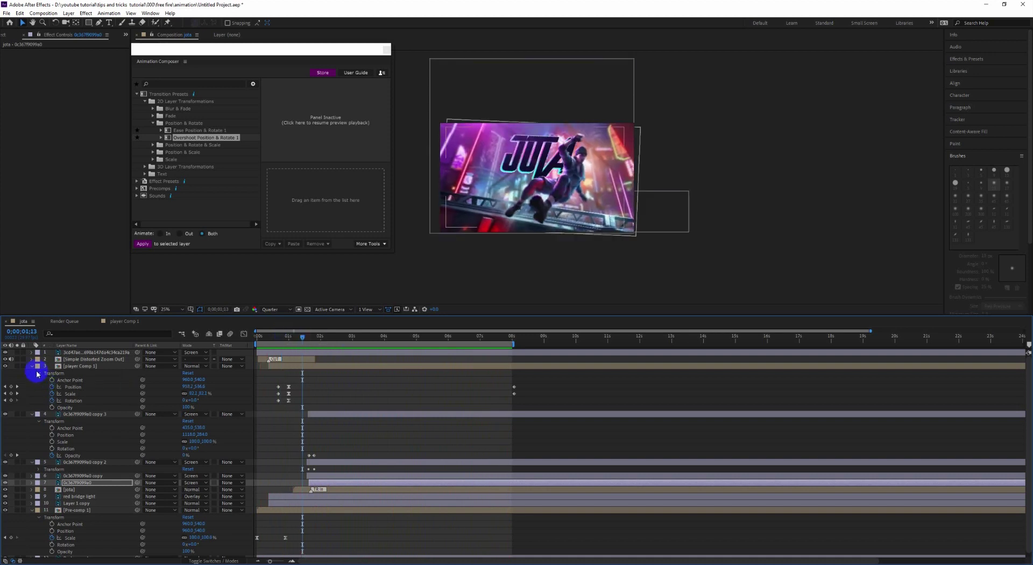
click(32, 366)
click(32, 373)
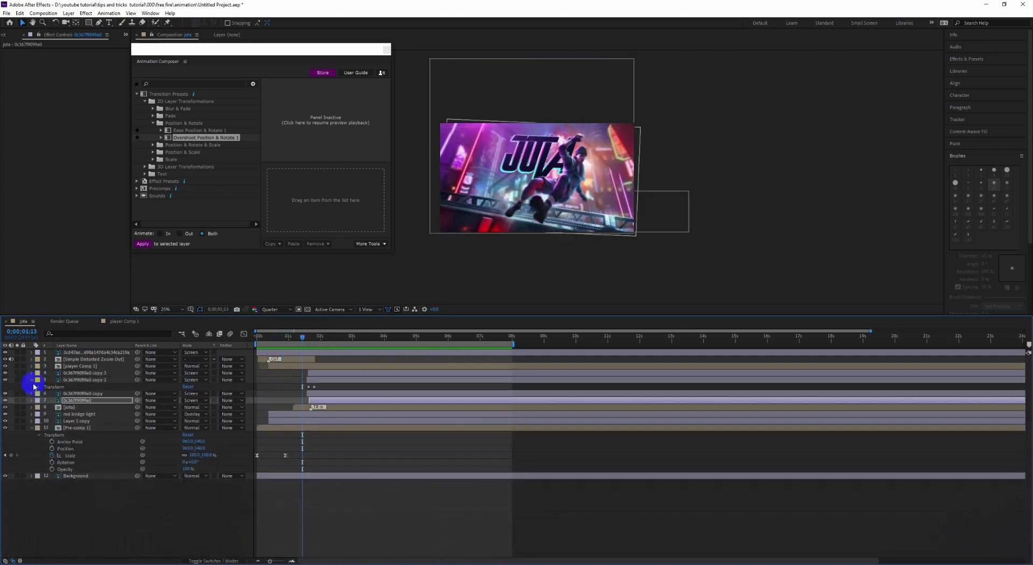
click(32, 379)
click(277, 420)
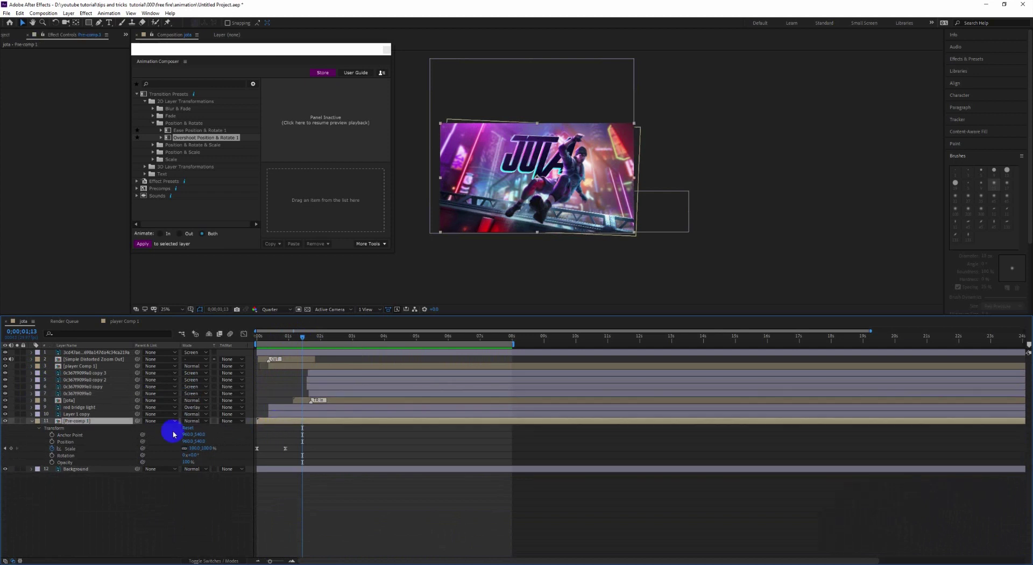
double_click(278, 421)
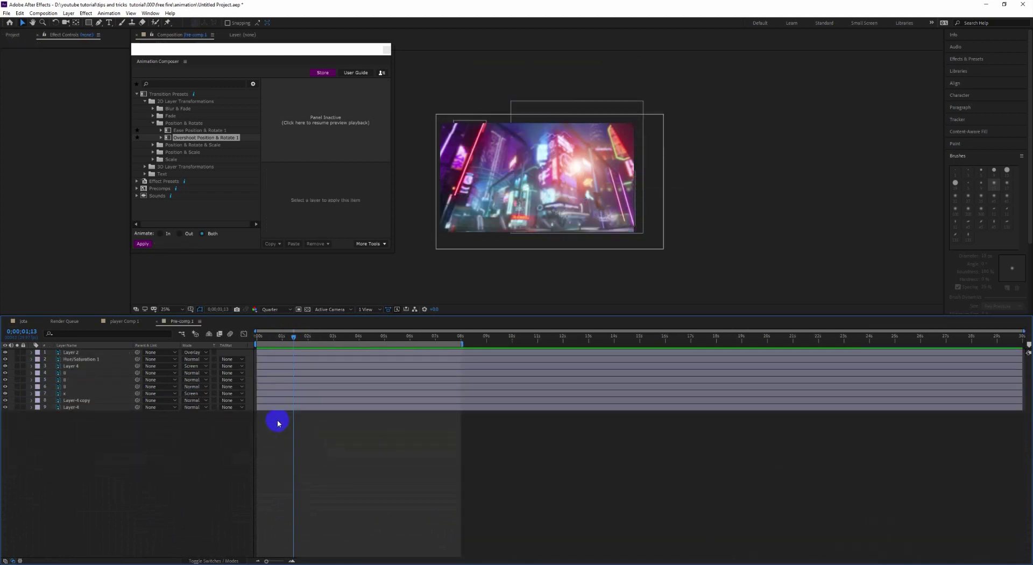
Zoom the timeline to frames and trim layer 6 to end at frame 4
click(277, 352)
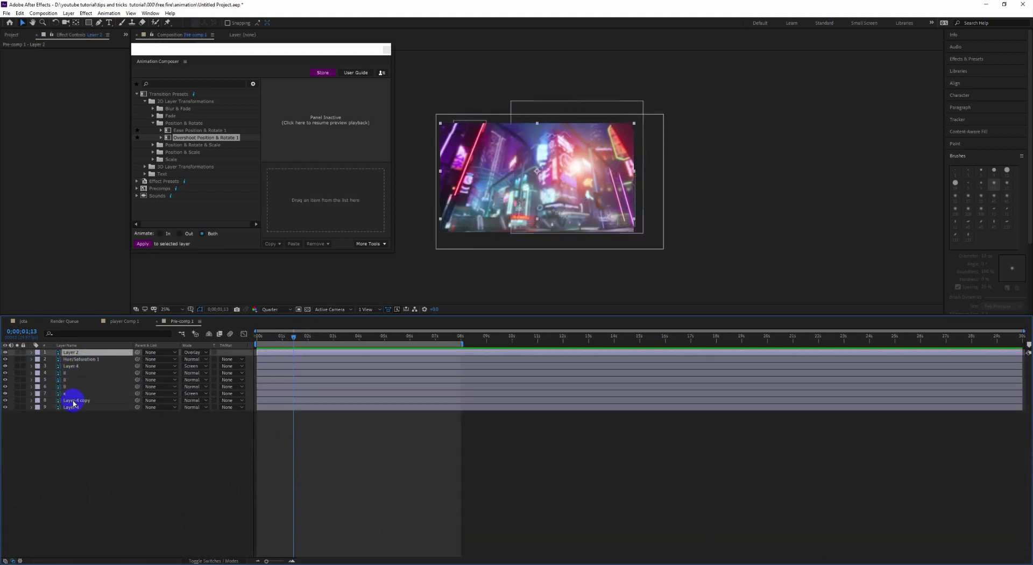
drag(318, 337, 261, 337)
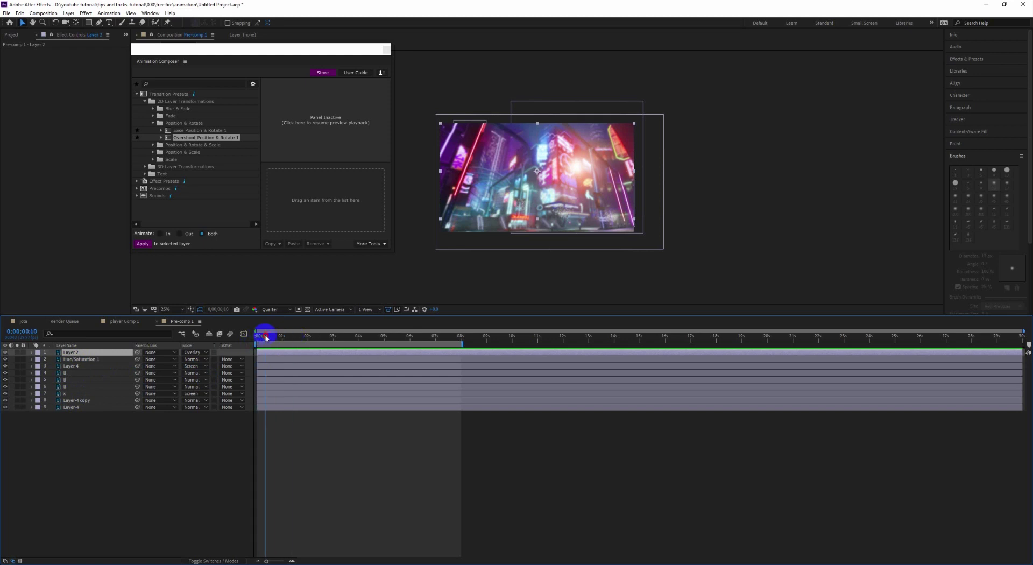
click(77, 387)
shift+click(74, 372)
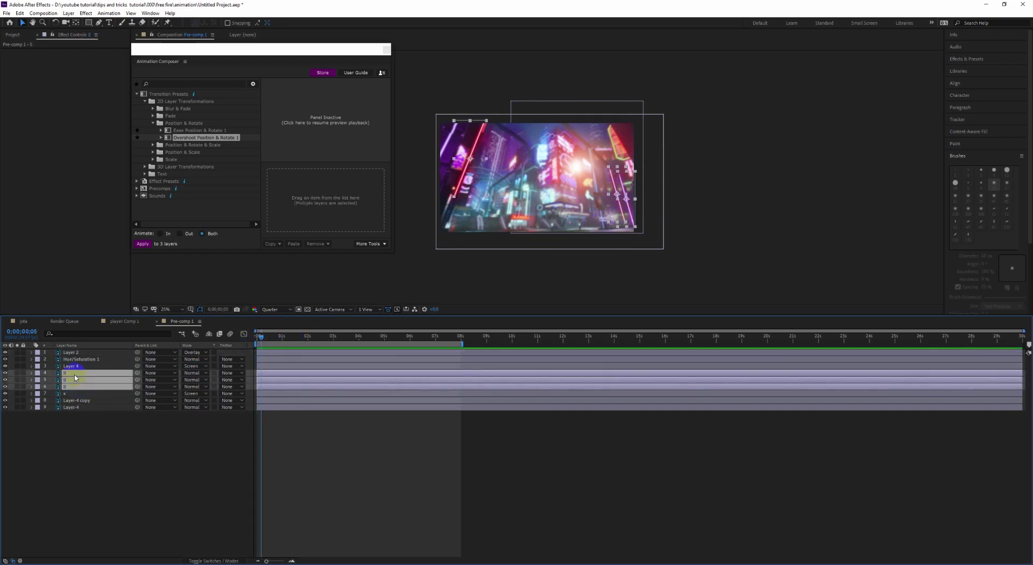
click(76, 386)
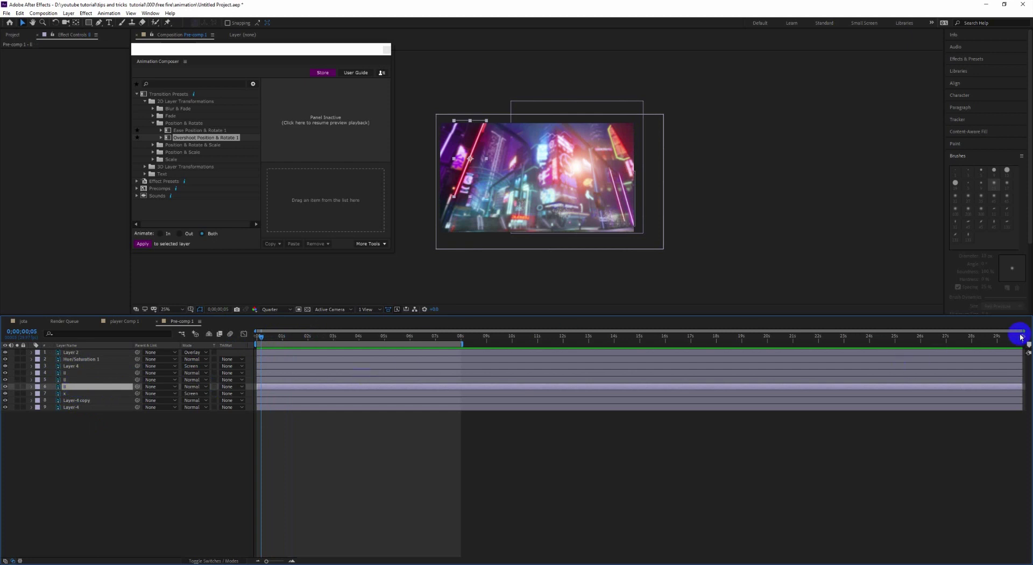
drag(1022, 329, 527, 330)
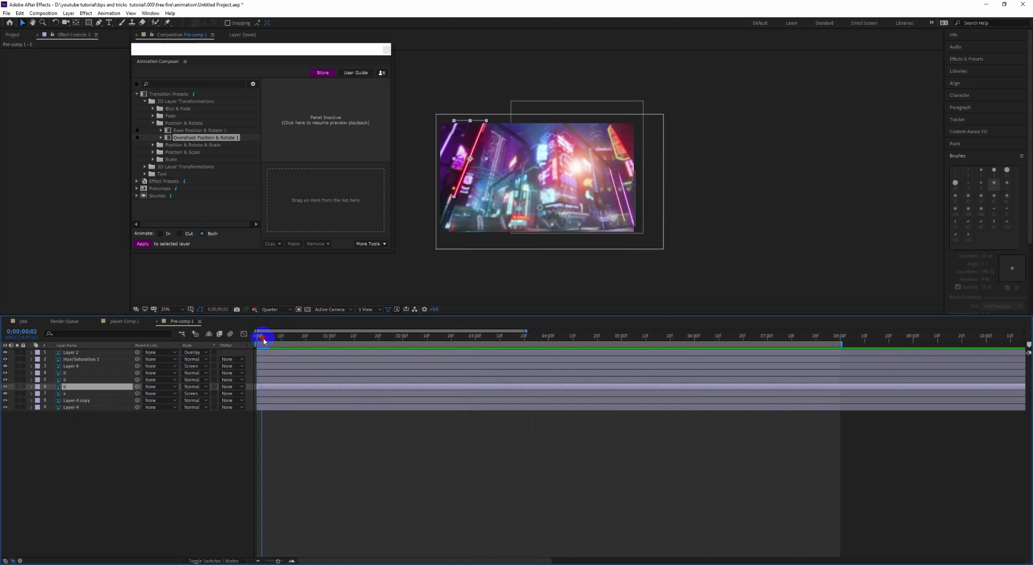
drag(283, 337, 266, 337)
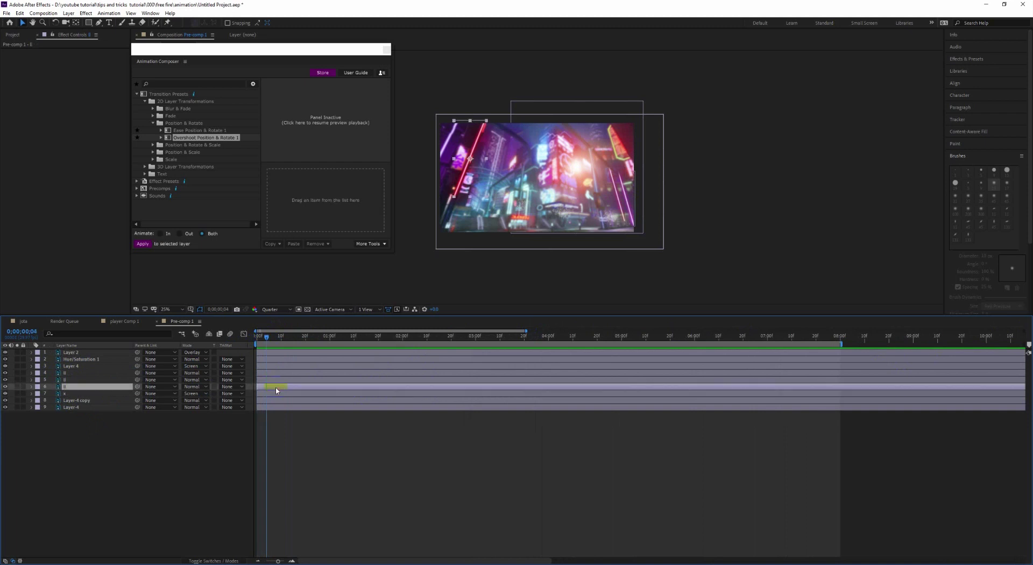
key(alt+])
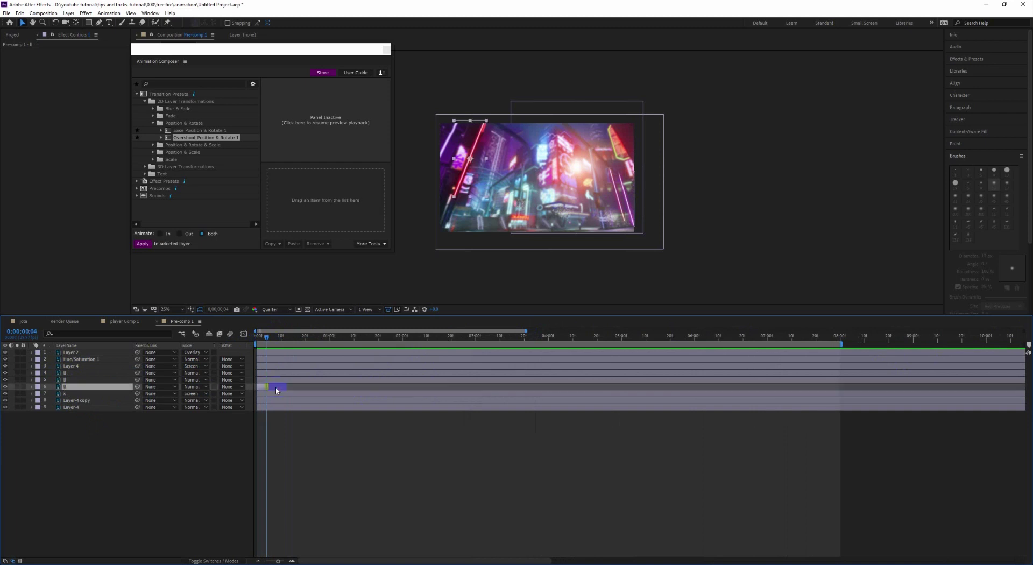
Check the trimmed flash from the start, then park the time at 0;00;01;02
click(258, 337)
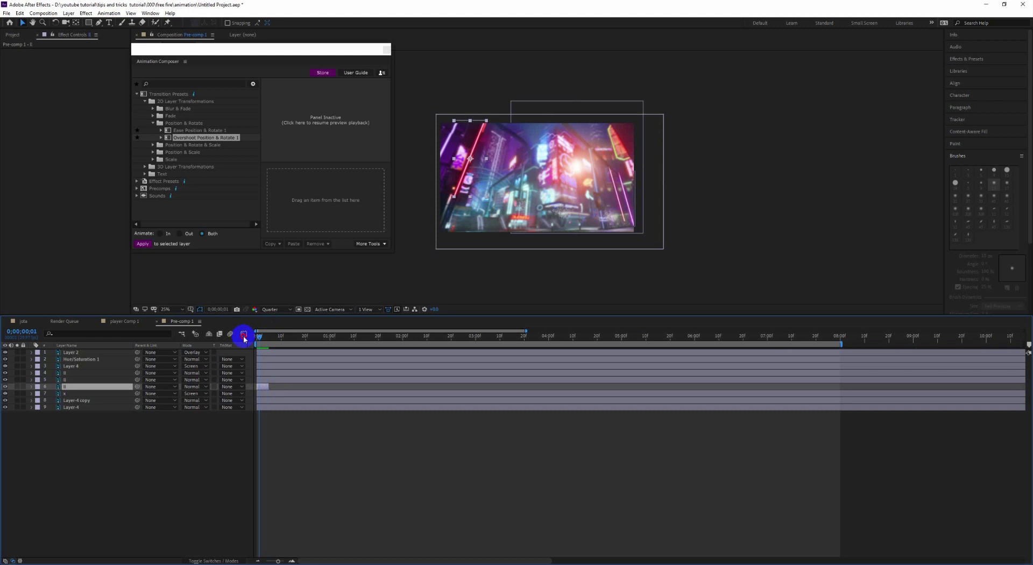
key(space)
click(265, 386)
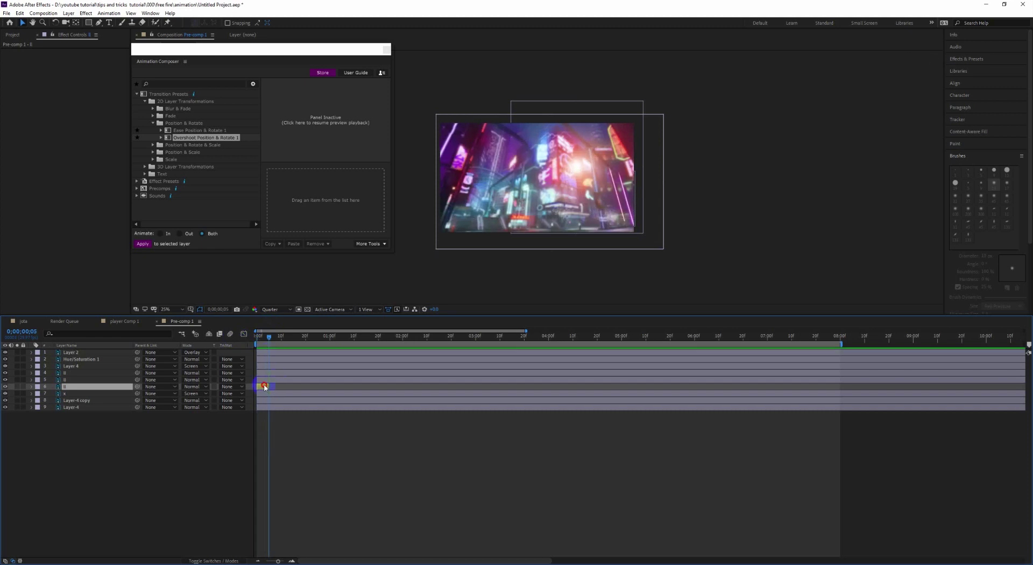
click(274, 336)
click(272, 336)
drag(277, 340, 334, 336)
Scrub the jota comp around one second and set the time to 0;00;01;03
click(23, 321)
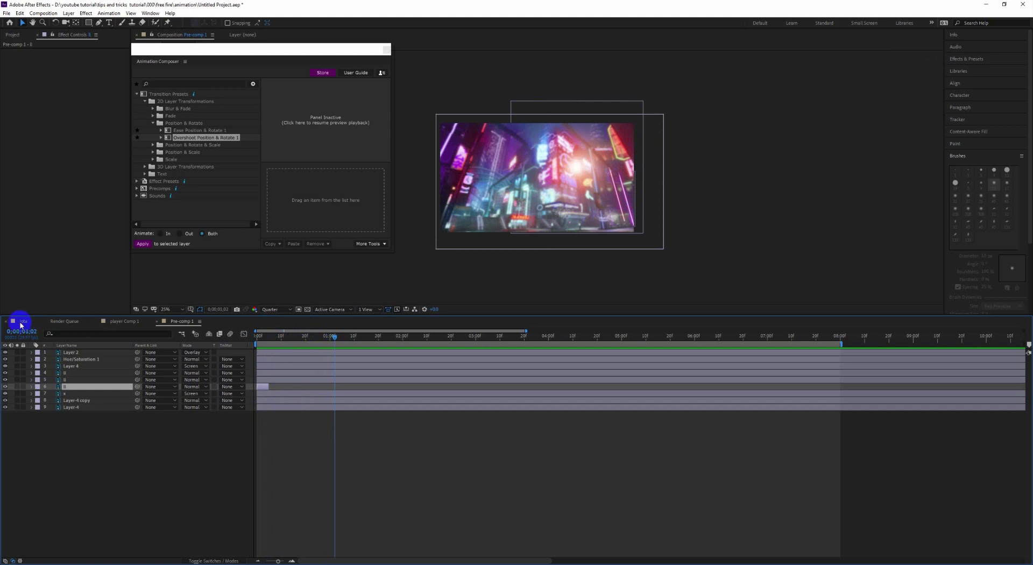
click(293, 338)
drag(292, 338, 291, 342)
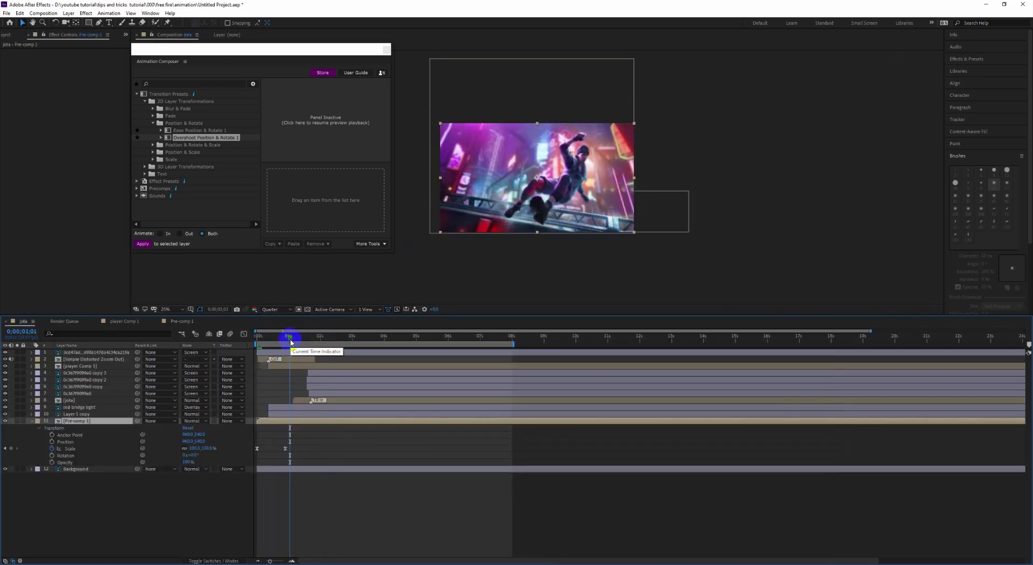
drag(289, 338, 286, 338)
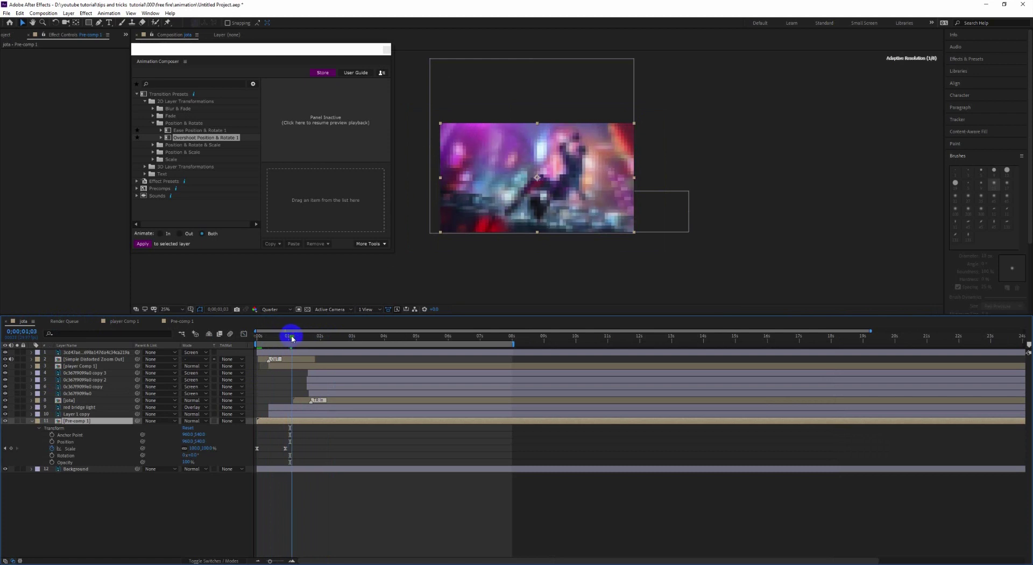
drag(287, 337, 291, 337)
In Pre-comp 1, slide layer 6's short flash to start at the 0;00;01;03 playhead
click(180, 322)
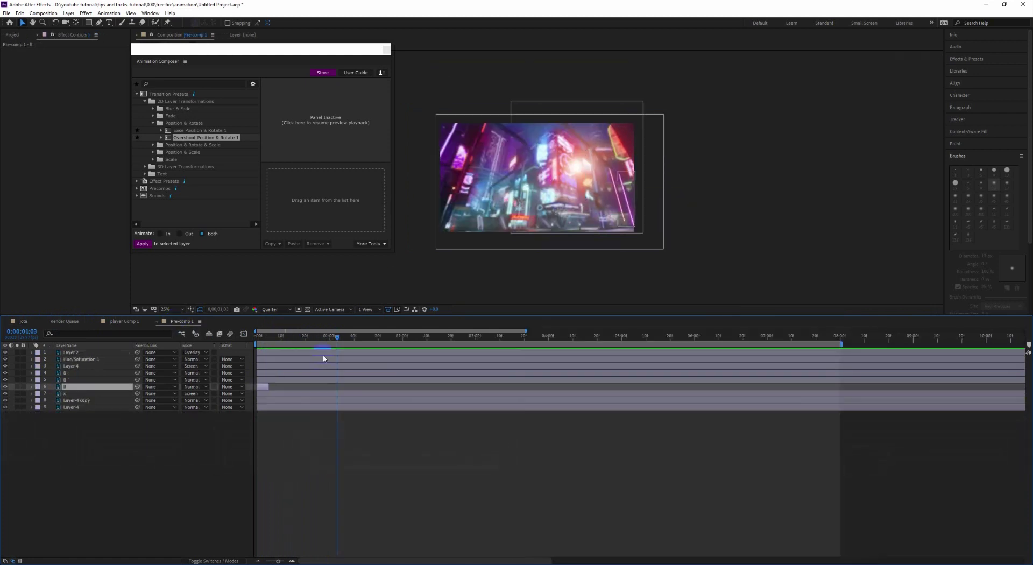
mouse_move(262, 387)
mouse_down()
mouse_move(348, 386)
mouse_move(340, 386)
mouse_up()
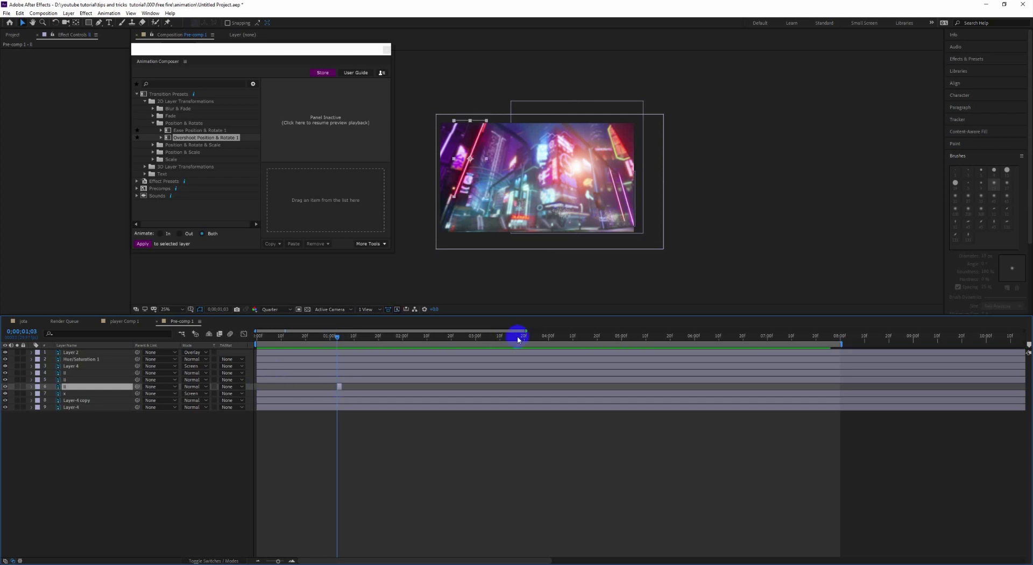
drag(526, 331, 460, 331)
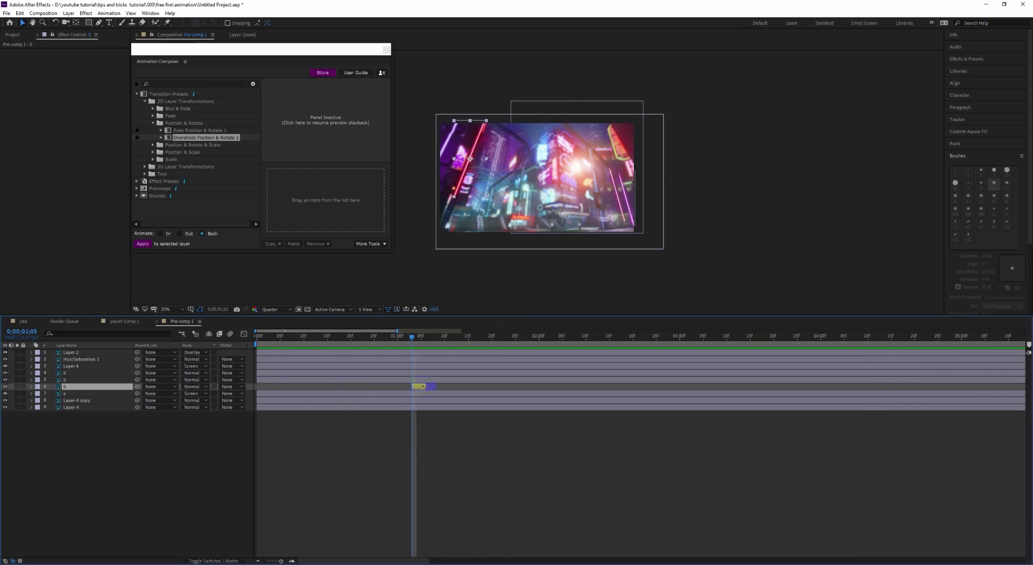
Duplicate the ll flash layer into ll 2, ll 3 and ll 4, nudging copies later
key(ctrl+d)
key(alt+shift+Page_Down)
key(alt+shift+Page_Down)
key(alt+shift+Page_Down)
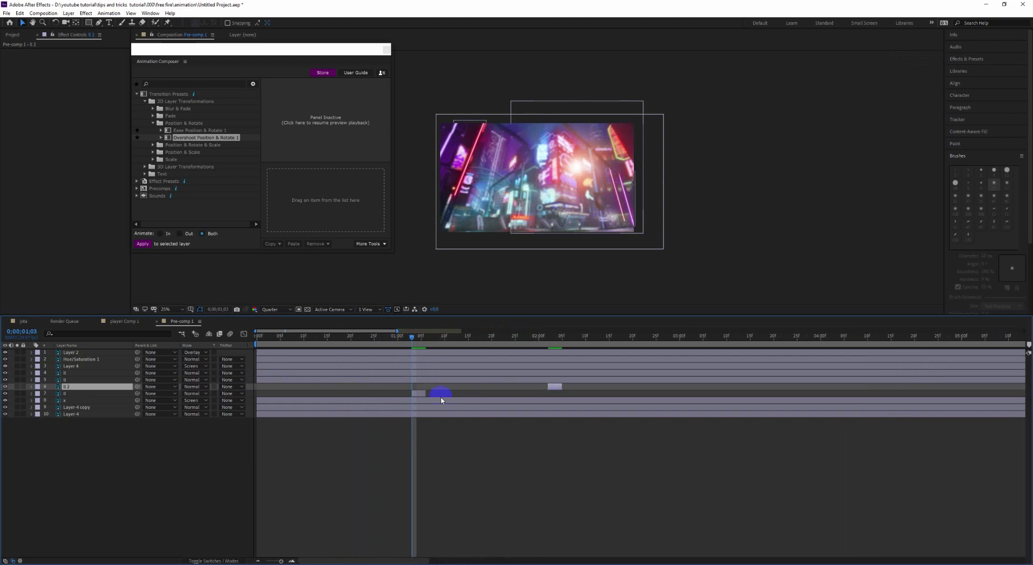
click(424, 394)
drag(423, 396, 427, 394)
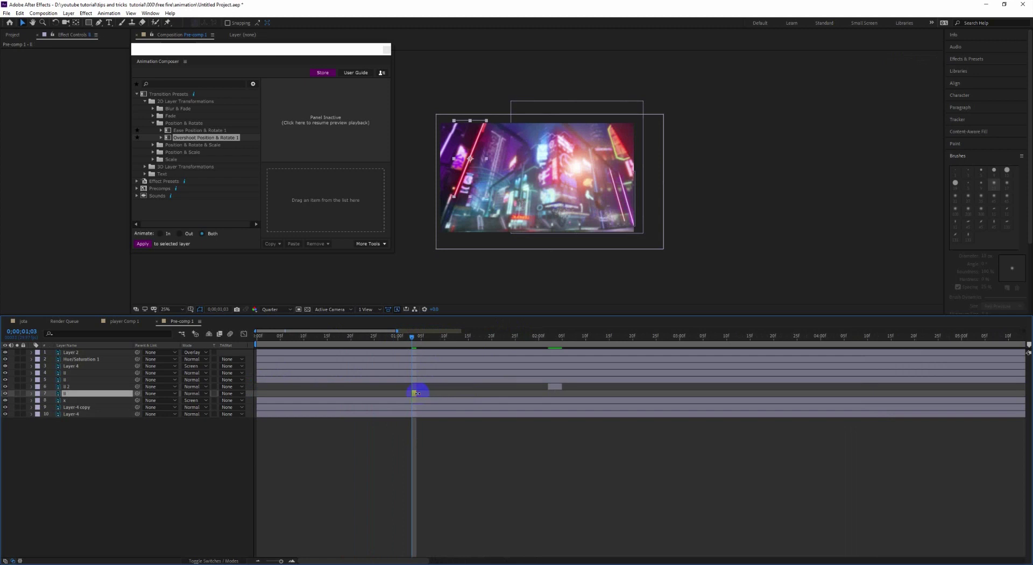
key(ctrl+d)
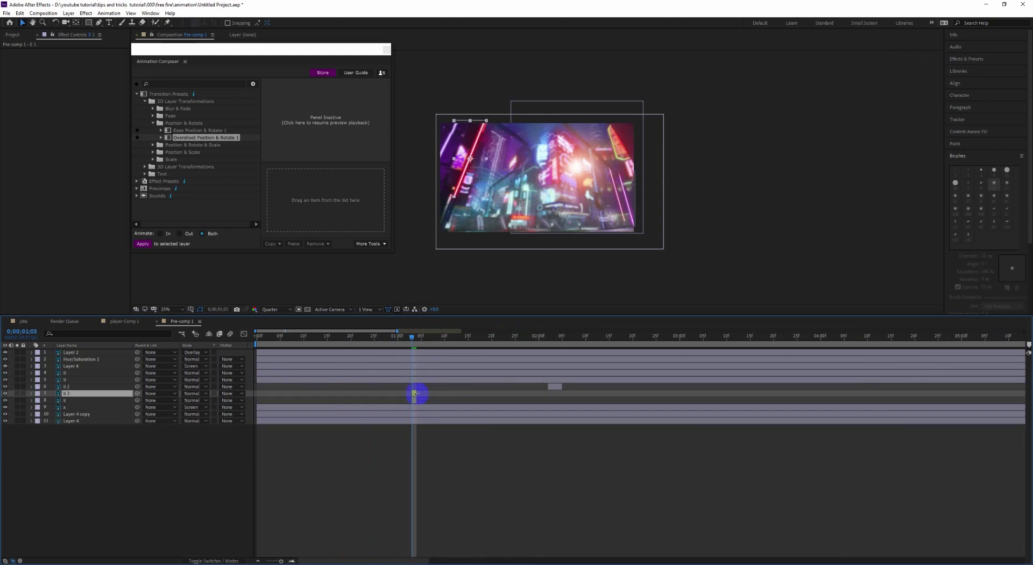
drag(414, 396, 423, 393)
key(ctrl+d)
click(424, 396)
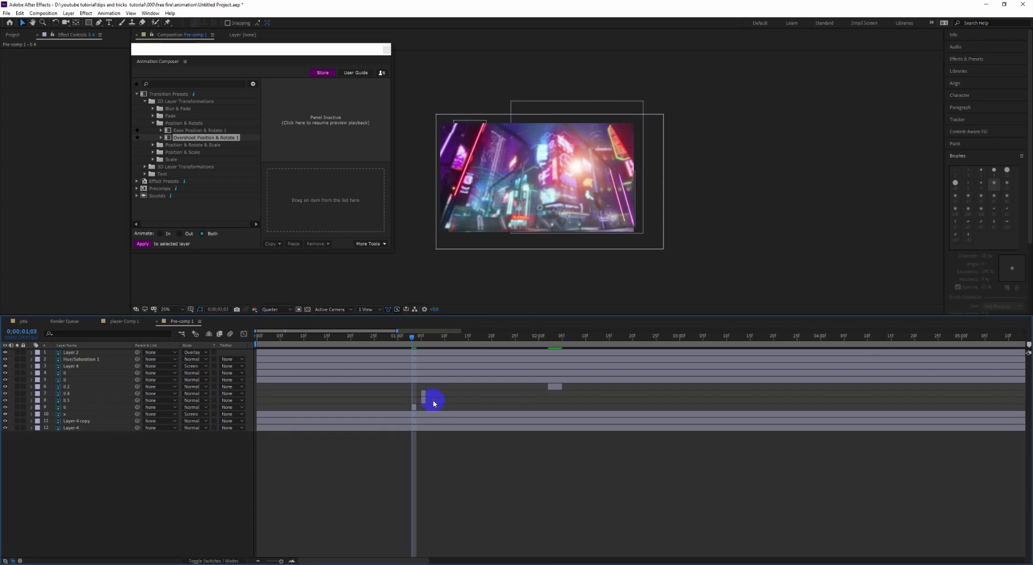
click(424, 396)
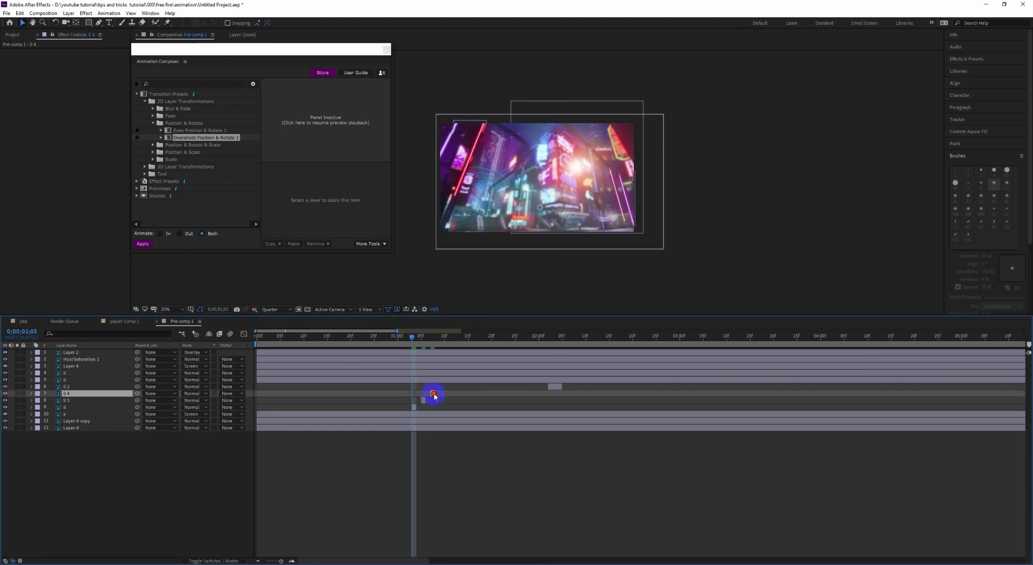
click(433, 397)
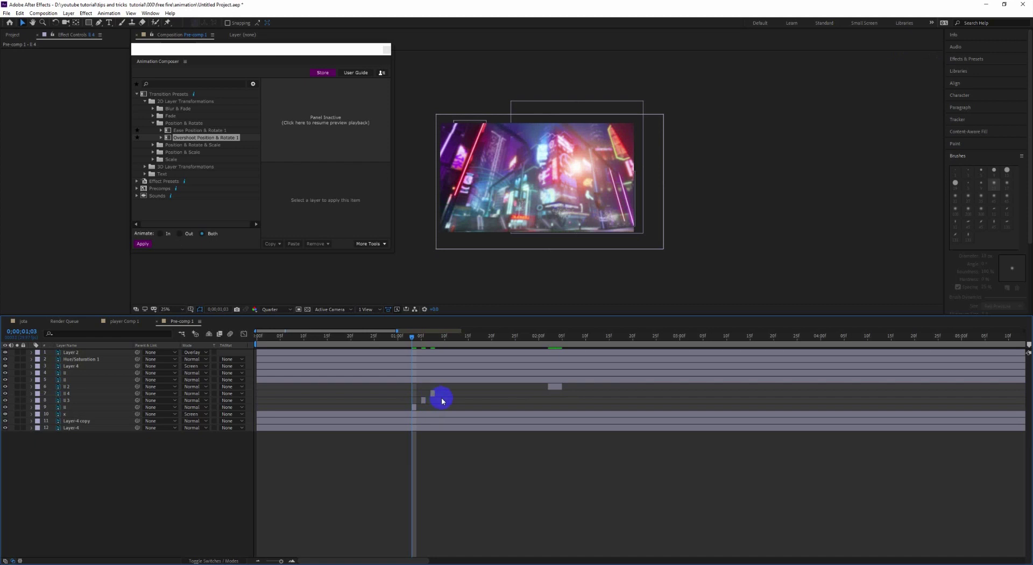
click(432, 393)
Add copies ll 5, ll 6 and ll 7, each shifted a few frames later
key(ctrl+d)
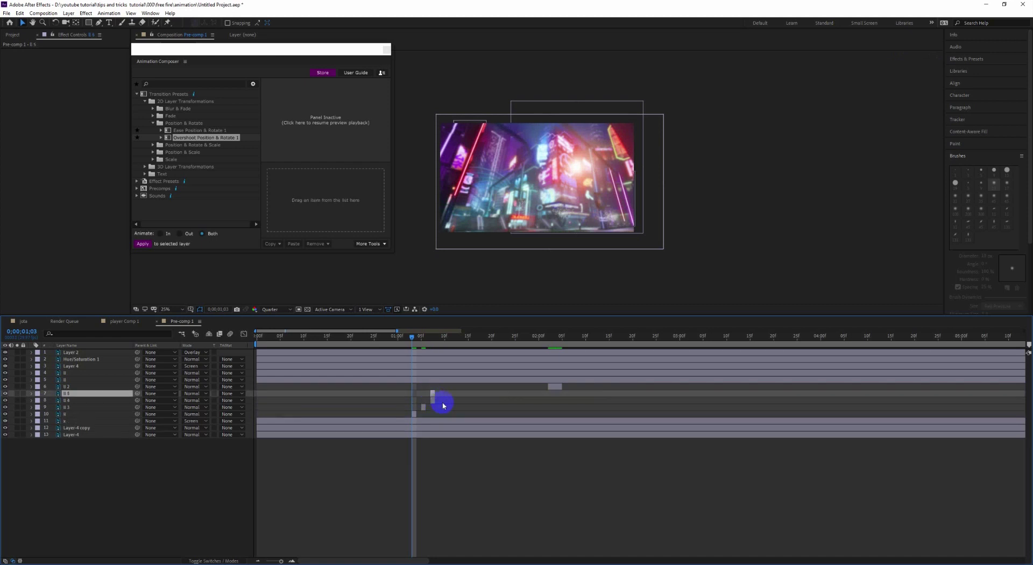
click(433, 393)
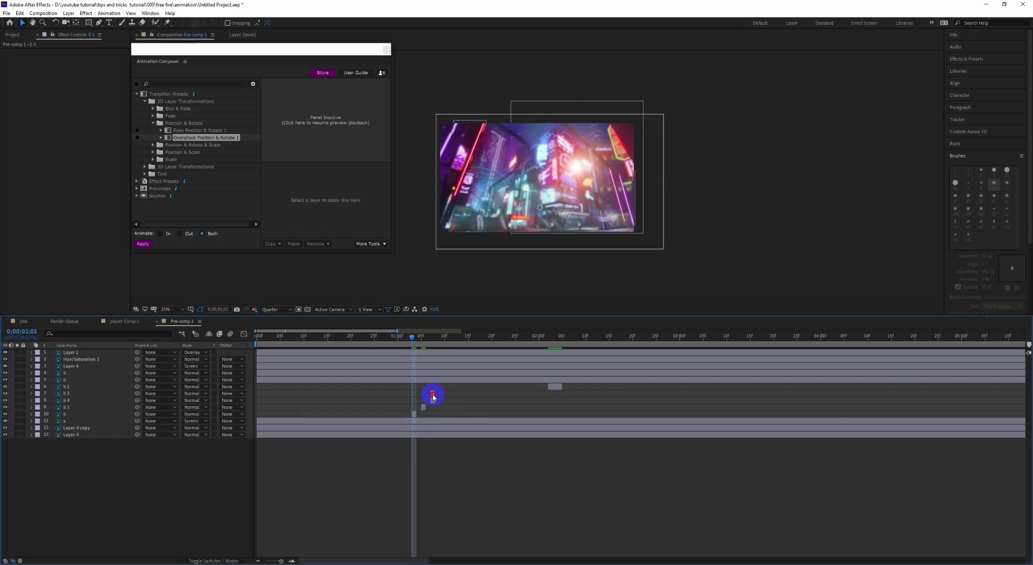
drag(433, 396, 441, 397)
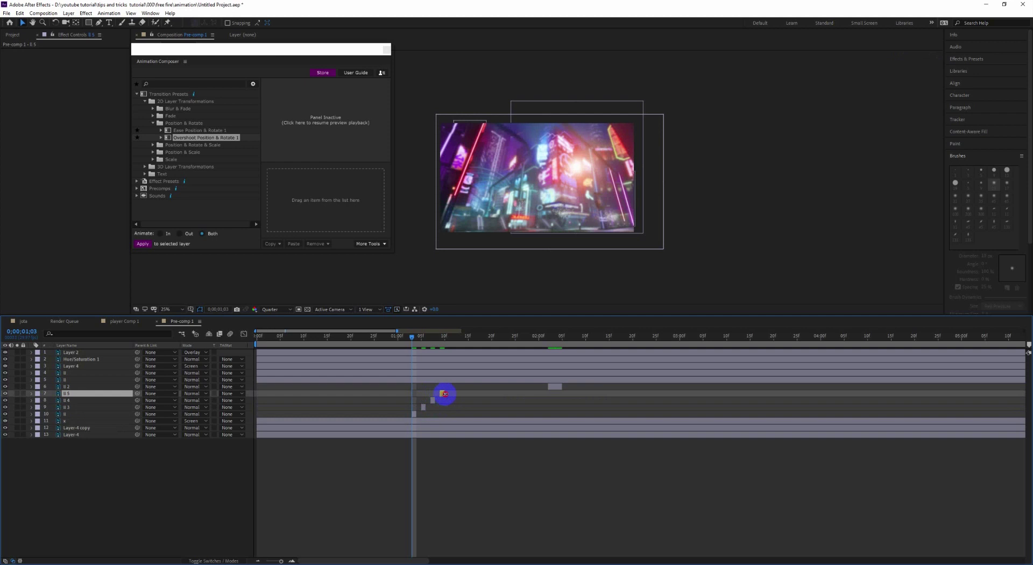
click(454, 408)
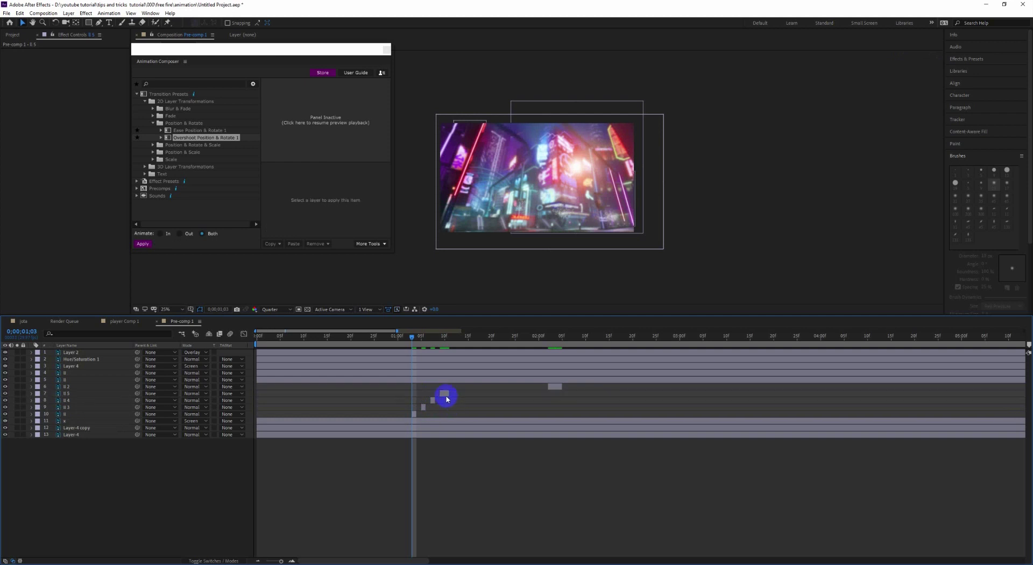
click(444, 395)
key(ctrl+d)
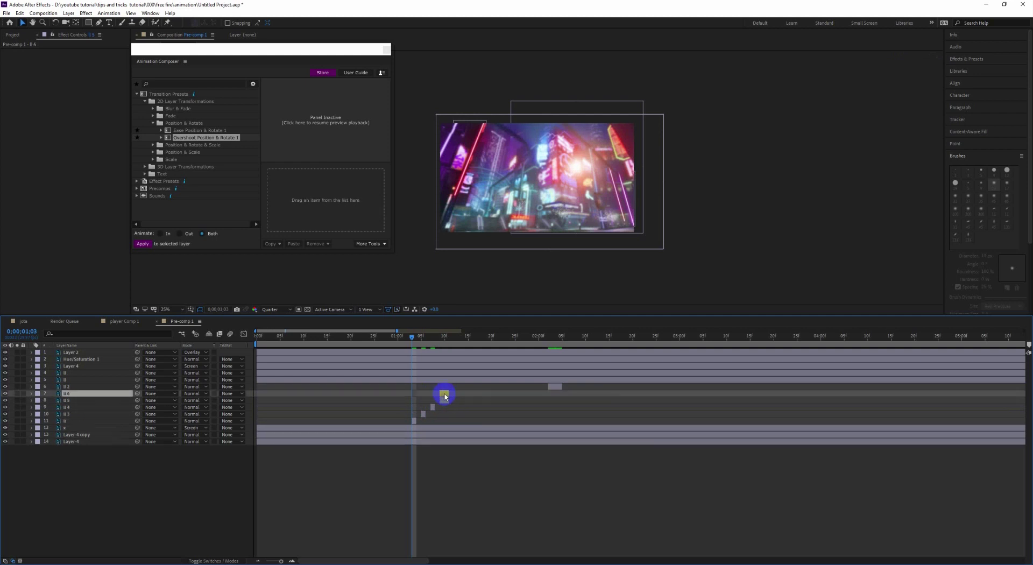
drag(445, 396, 458, 396)
key(ctrl+d)
drag(463, 396, 486, 394)
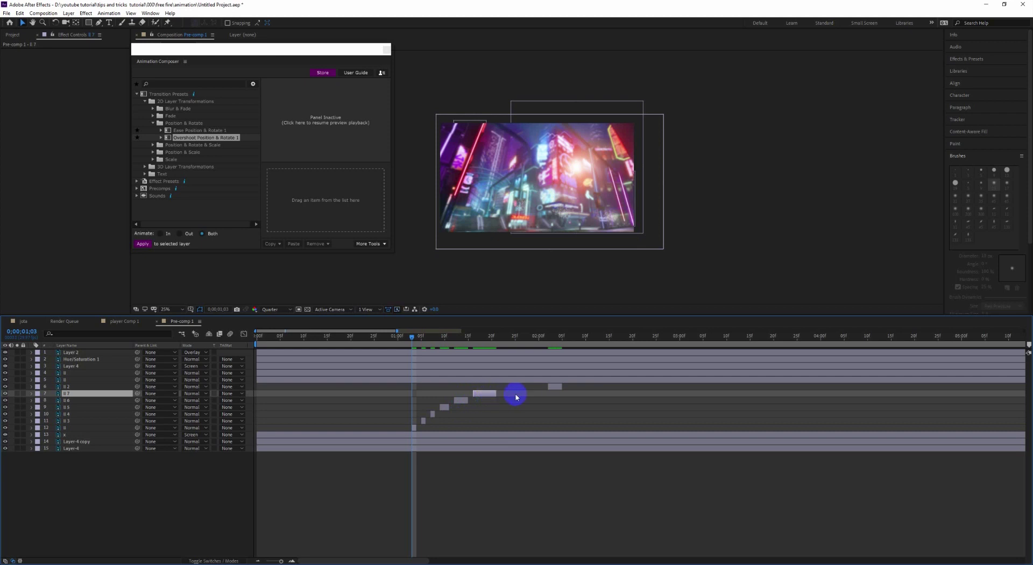
Move ll 2 earlier, then duplicate into ll 8 and ll 9, placing ll 9 at about 1s 27f
drag(548, 388, 507, 396)
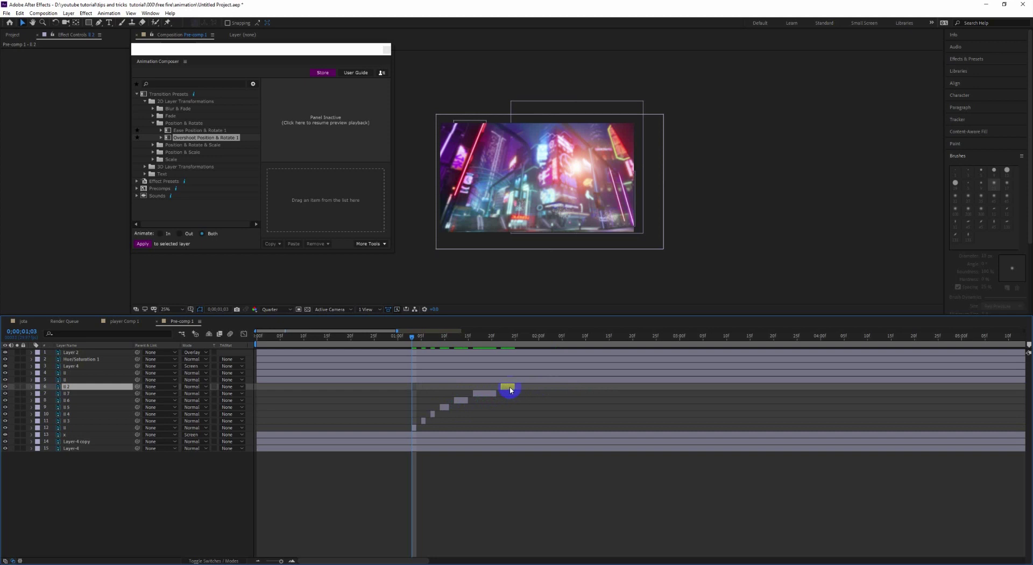
key(ctrl+d)
click(516, 394)
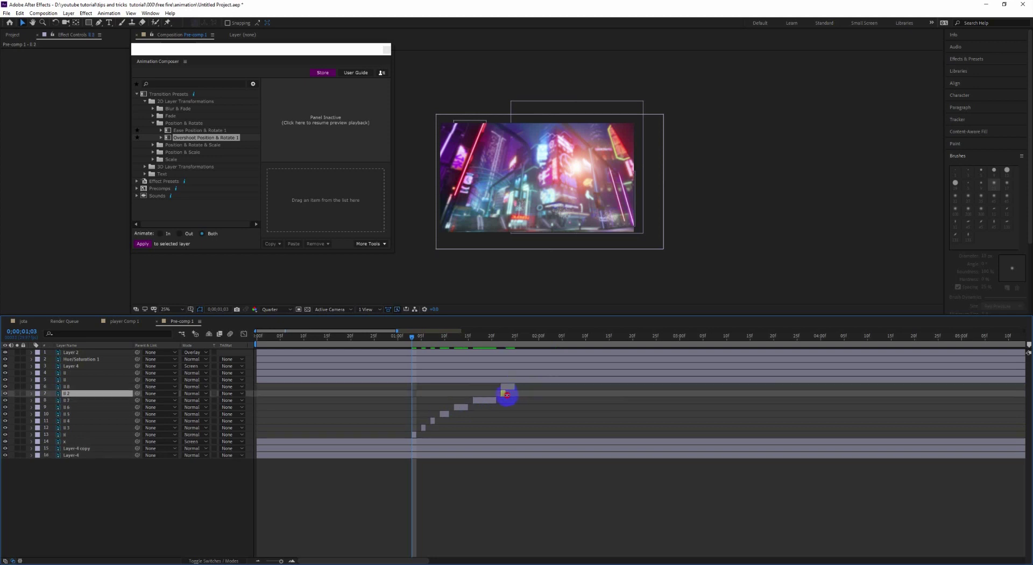
click(506, 385)
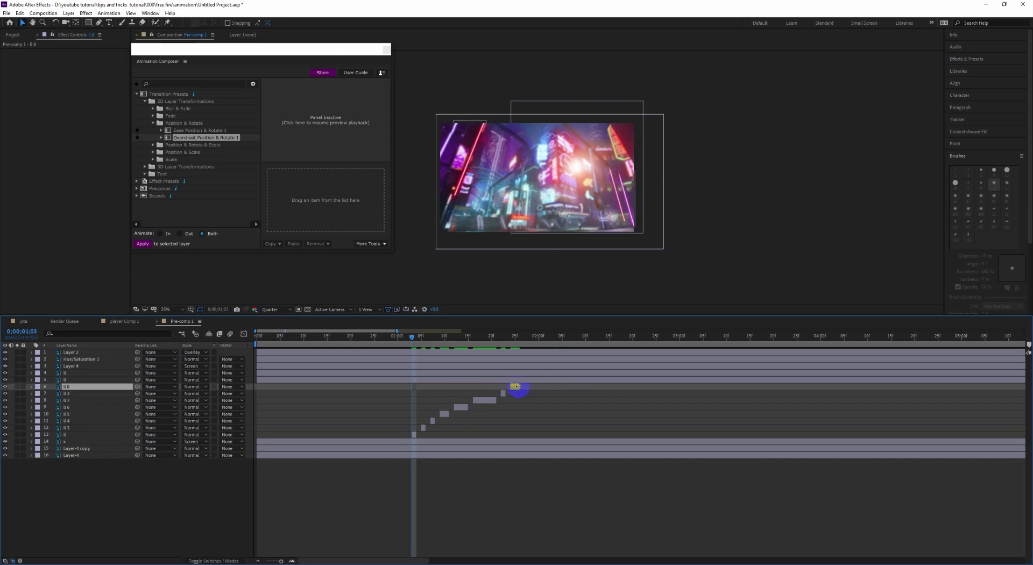
key(ctrl+d)
drag(515, 388, 1005, 415)
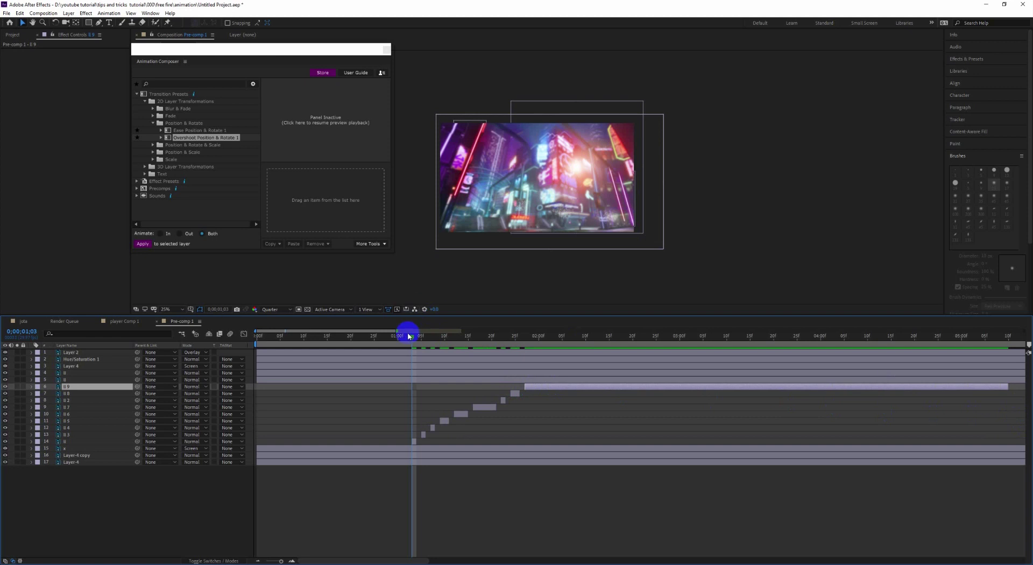
Extend ll 9 to about 8 seconds and split it at the current time into ll 10
drag(396, 330, 561, 330)
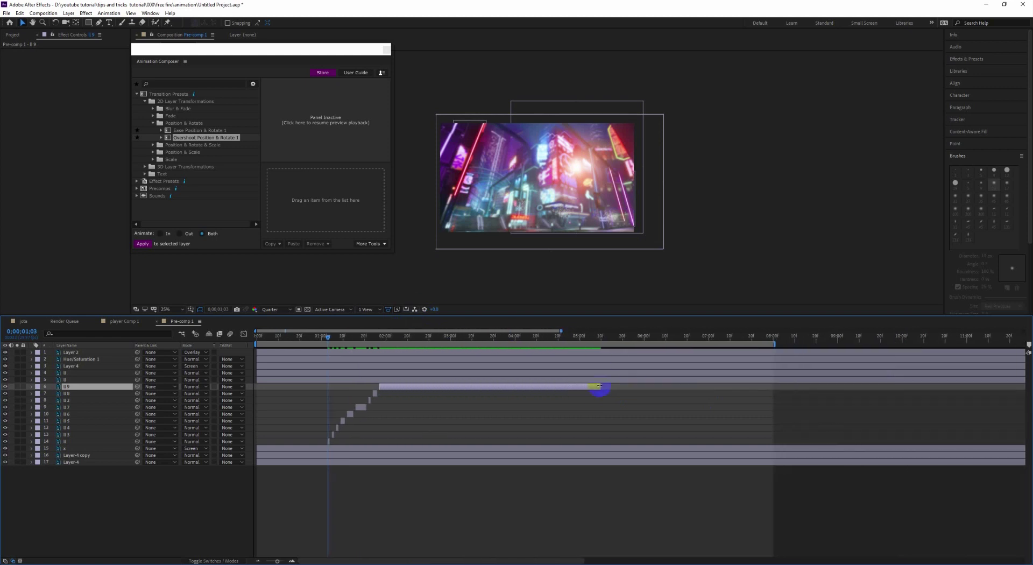
drag(599, 386, 779, 388)
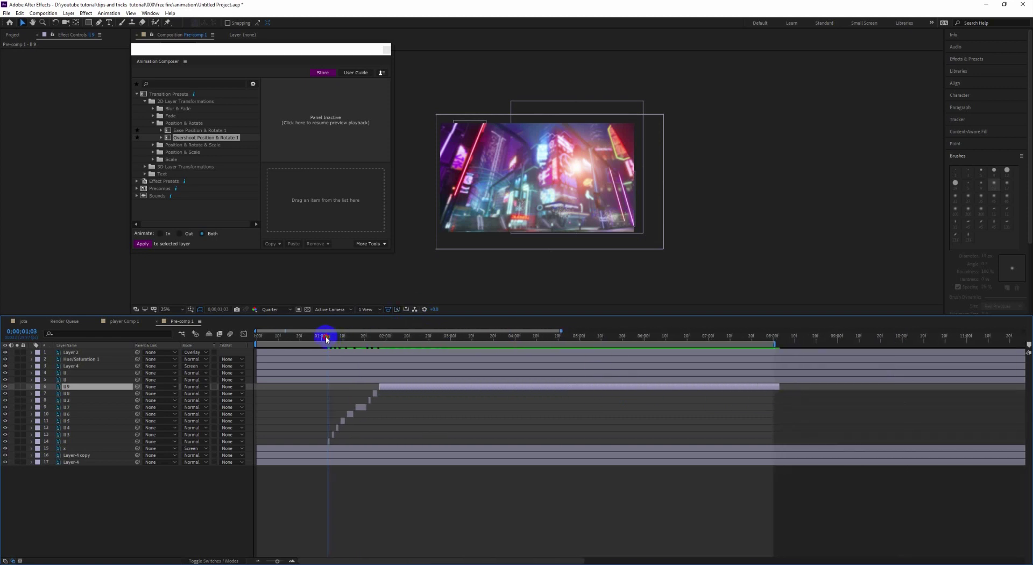
drag(326, 338, 304, 338)
click(318, 376)
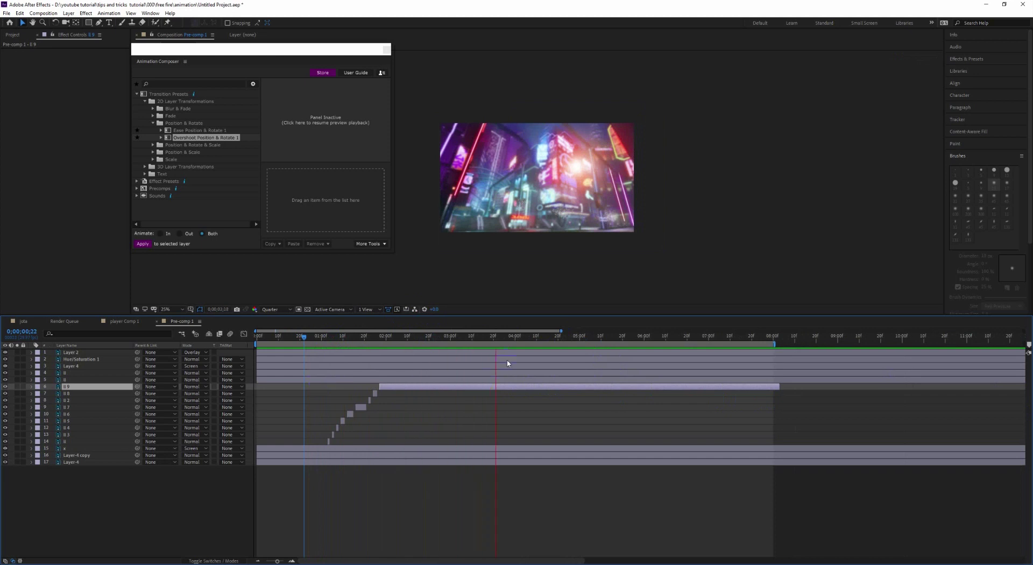
click(508, 386)
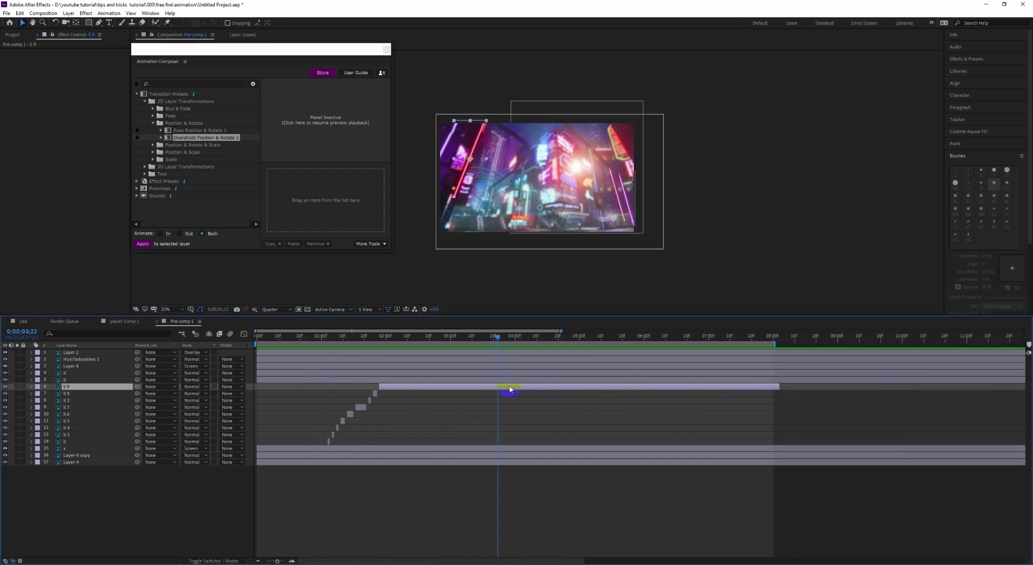
key(ctrl+shift+d)
click(685, 409)
click(513, 389)
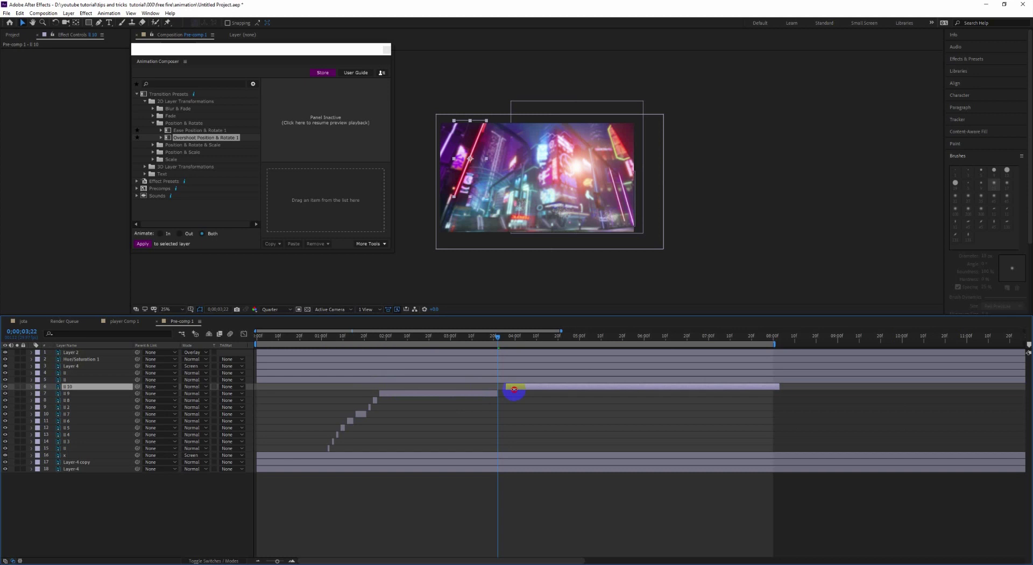
Split ll 10 at 05;24 and return to the composition start
click(296, 336)
key(space)
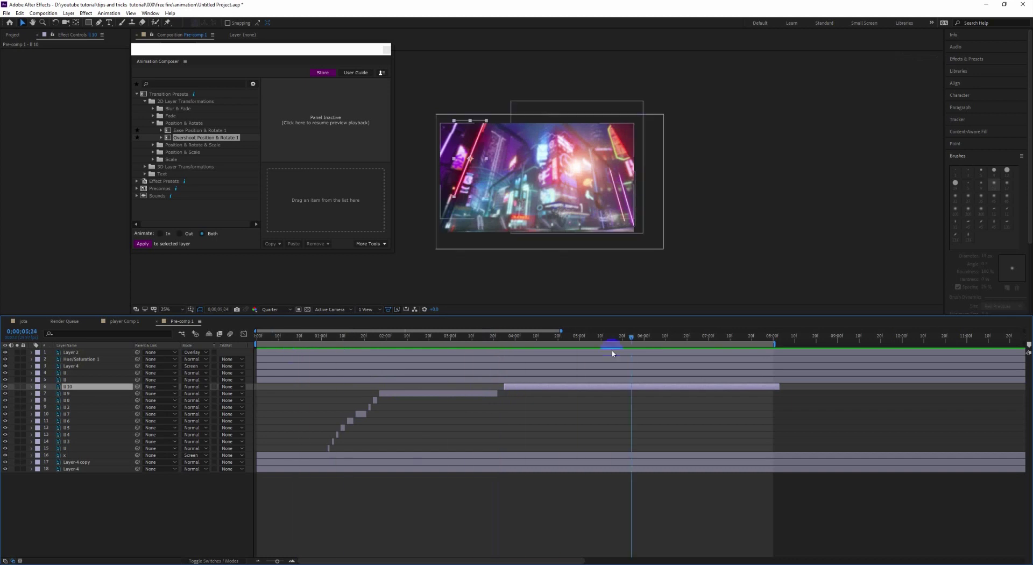
key(ctrl+shift+d)
drag(508, 394, 632, 396)
key(Home)
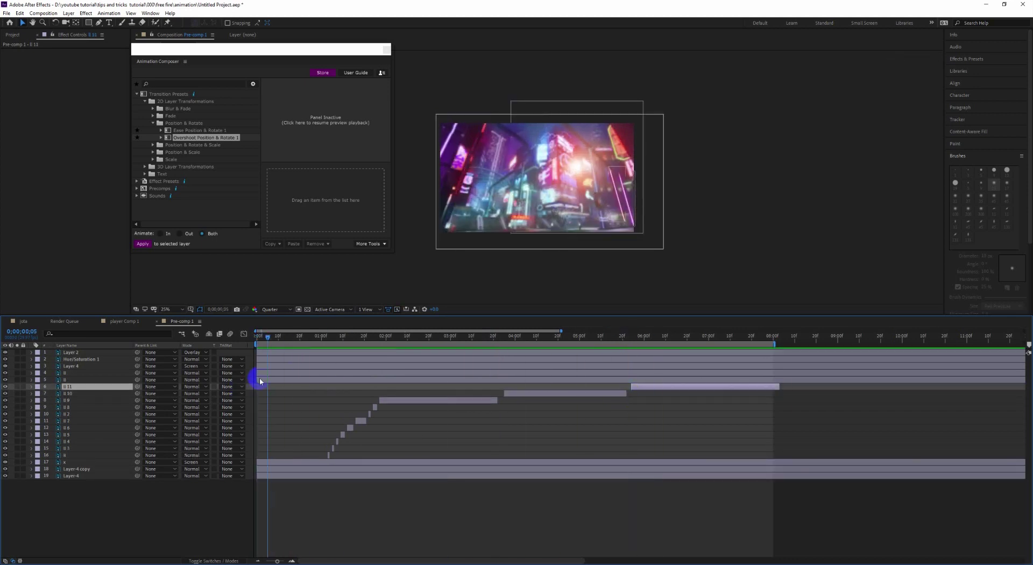
Move the ll layer to start near 1;04 and trim it to end at 0;00;01;07
click(264, 380)
drag(282, 383, 354, 383)
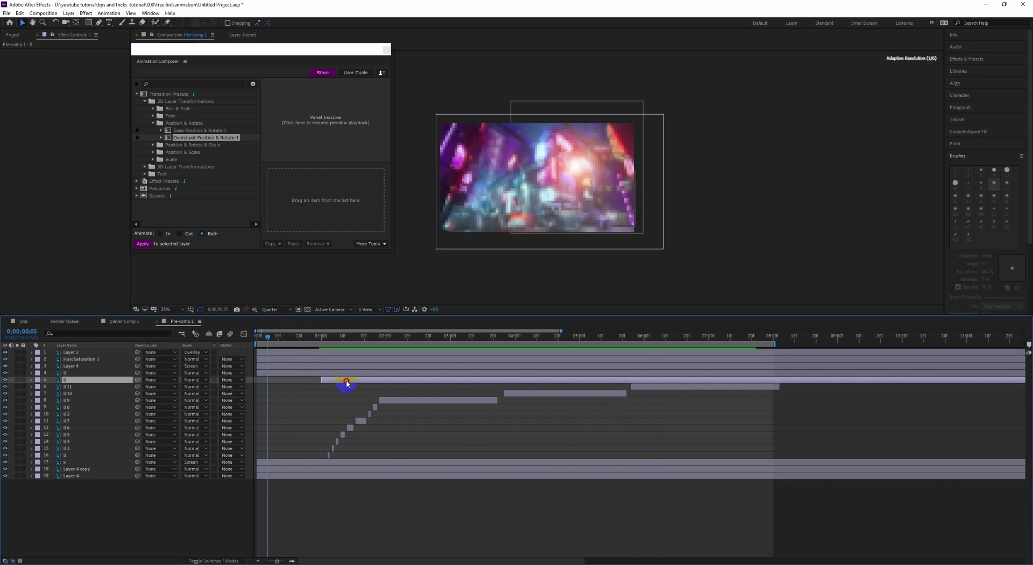
drag(268, 338, 337, 346)
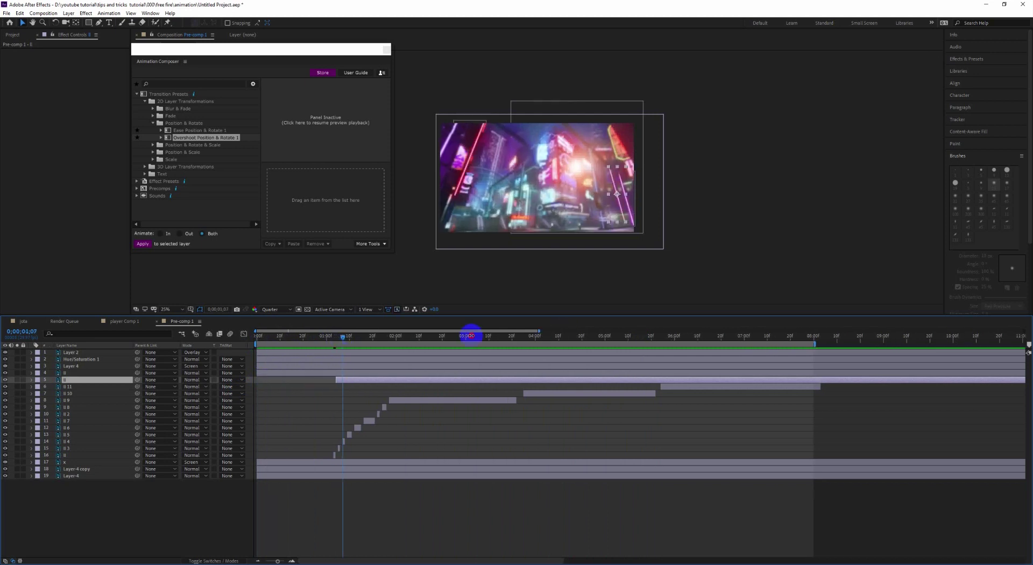
scroll(496, 385, up, 3)
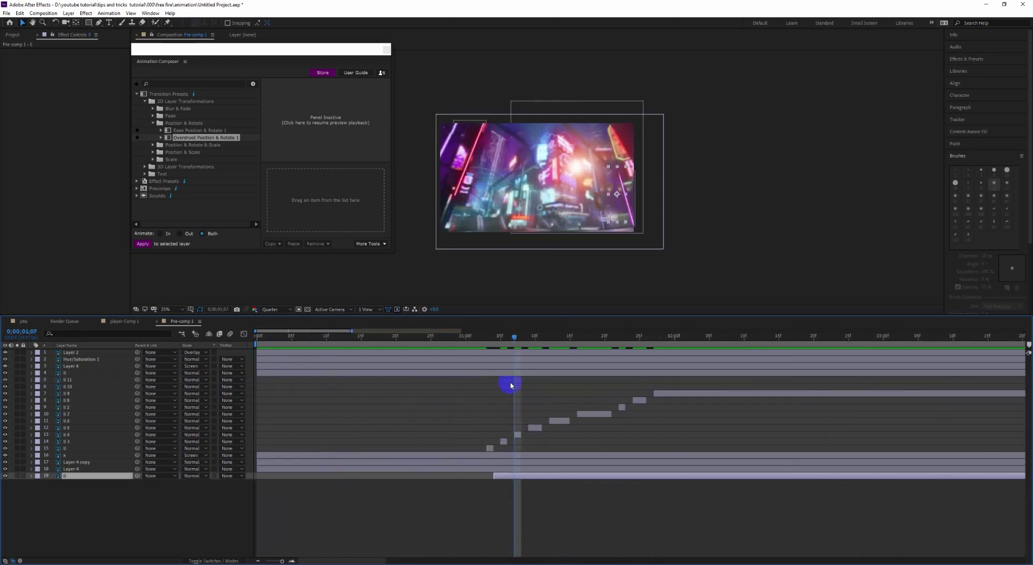
drag(511, 385, 514, 385)
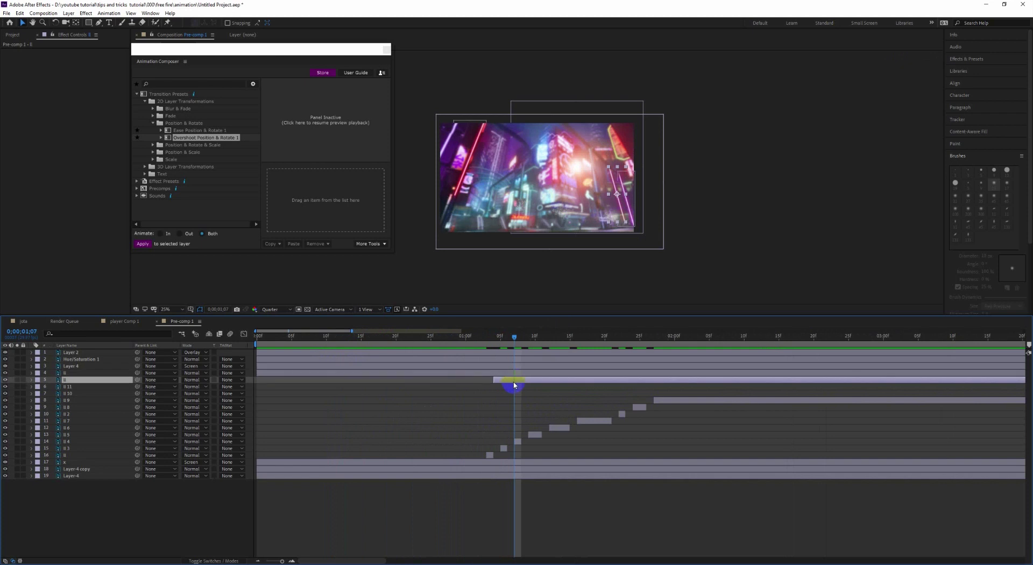
key(alt+bracketright)
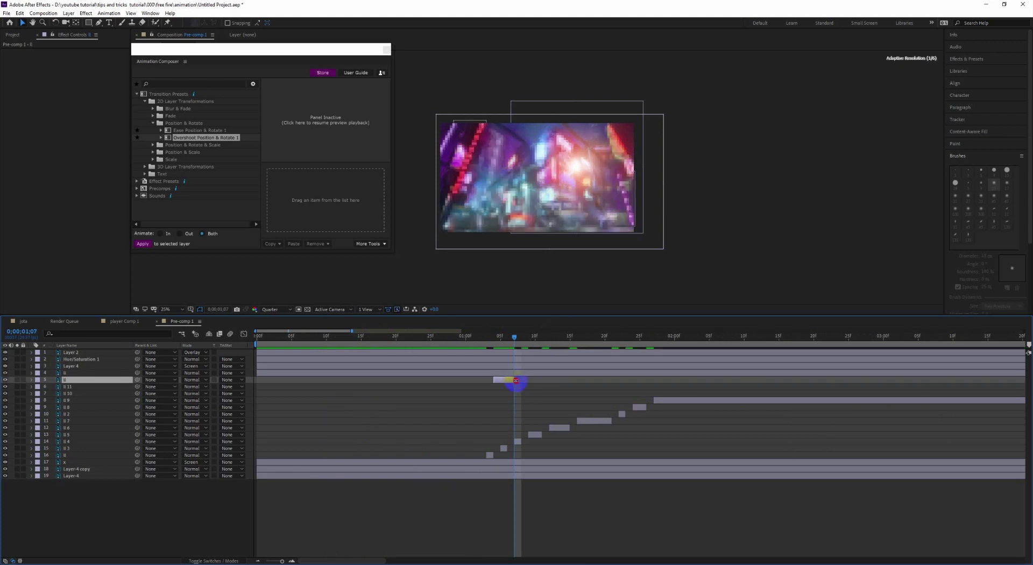
Duplicate the trimmed ll layer several times, staggering each new copy later
key(ctrl+d)
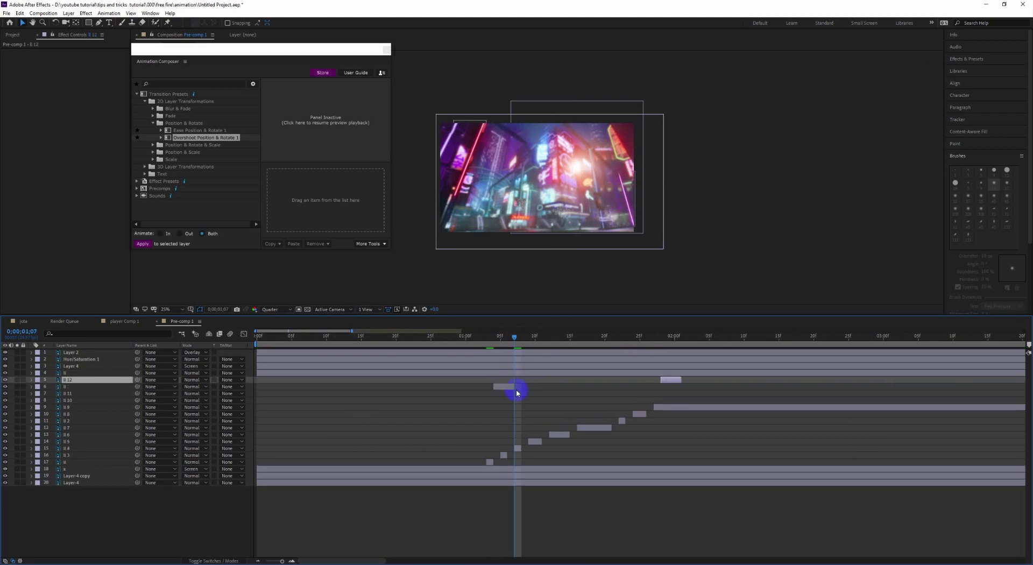
click(503, 387)
drag(351, 331, 316, 330)
key(ctrl+d)
key(ctrl+d)
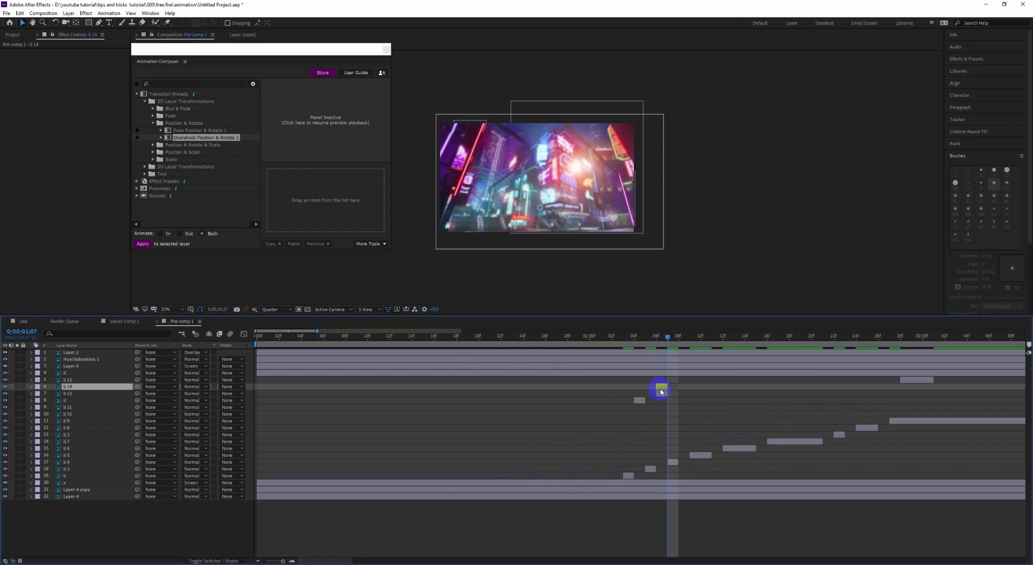
key(ctrl+d)
key(ctrl+d)
key(ctrl+d)
drag(640, 387, 845, 386)
key(ctrl+d)
Extend ll 12 to end at 8 seconds and split it at 4;14
drag(320, 330, 501, 330)
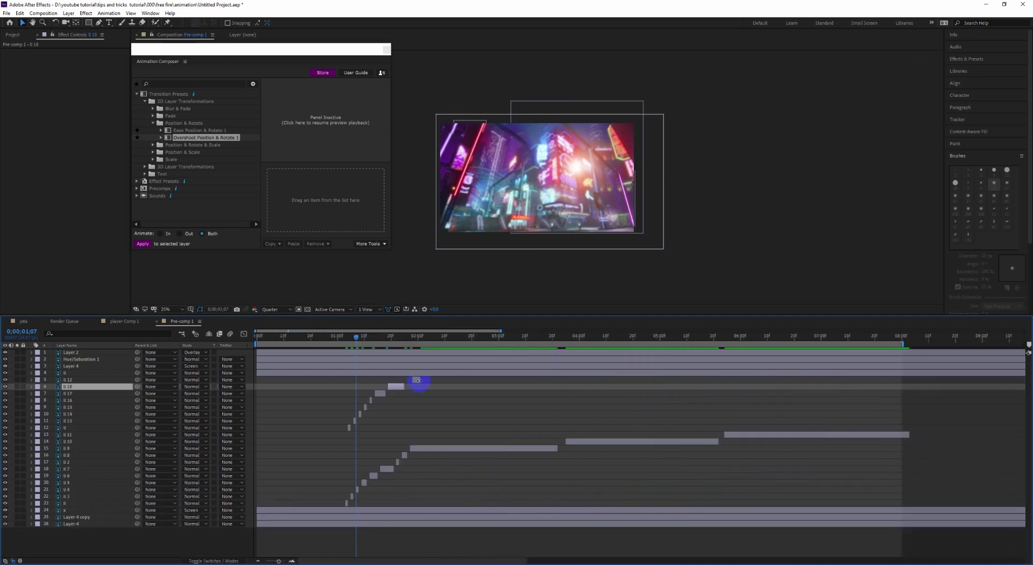
drag(419, 379, 901, 379)
click(335, 336)
drag(337, 340, 616, 337)
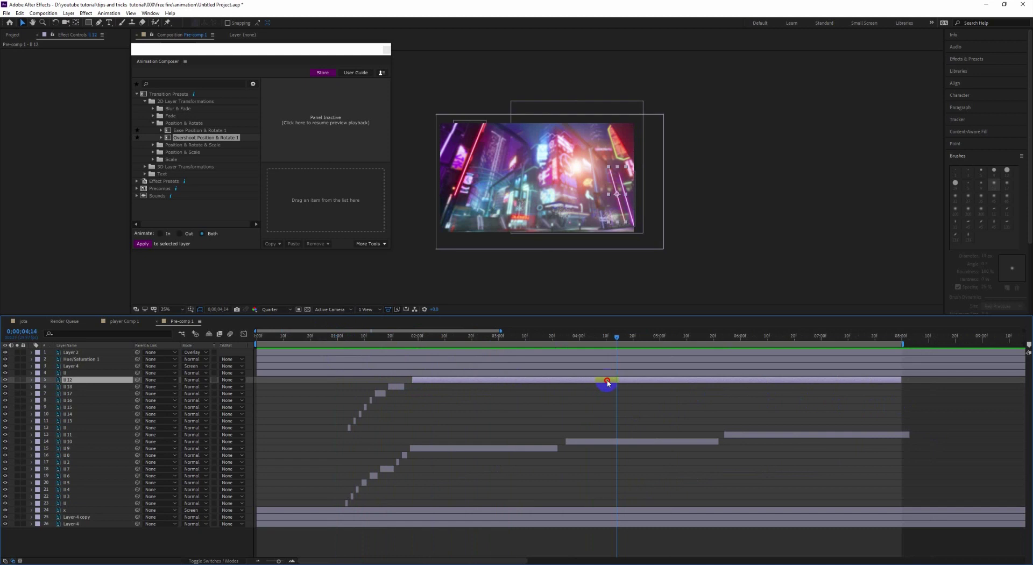
key(ctrl+shift+d)
Trim ll to end at 1;02 and duplicate it as ll 20 and ll 21, shifting ll 20 later
click(340, 373)
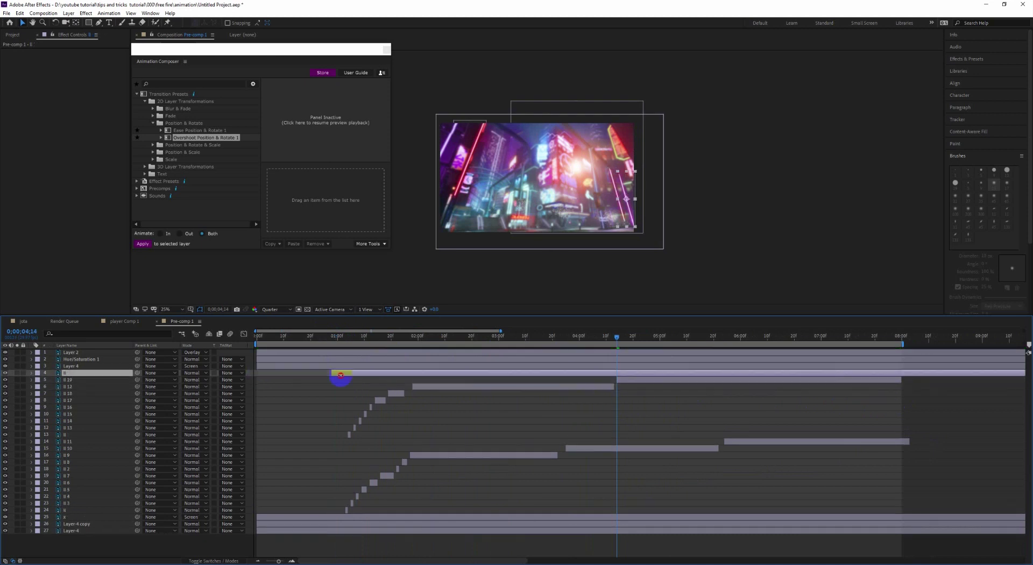
click(343, 336)
key(alt+bracketright)
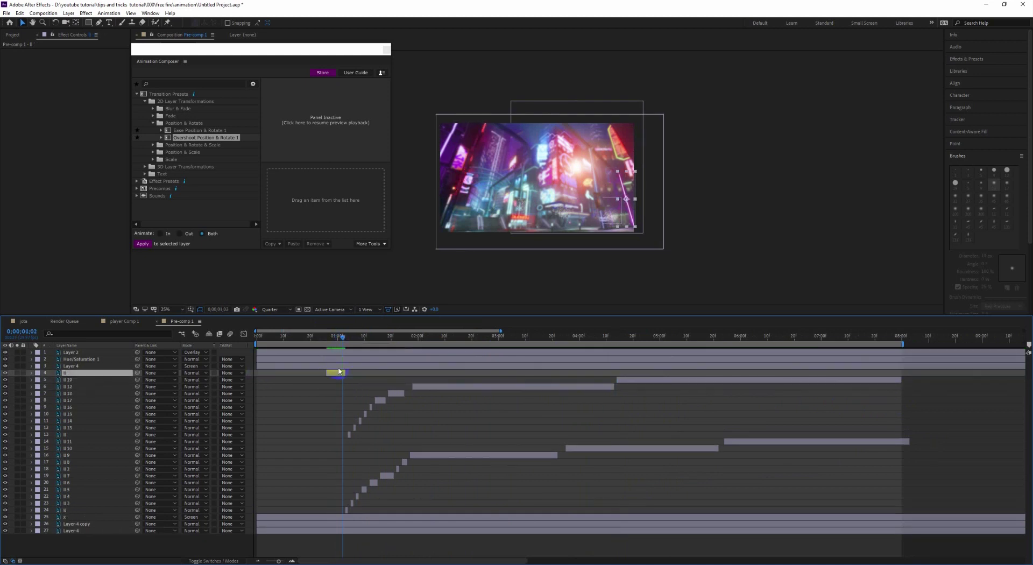
key(ctrl+d)
drag(335, 373, 596, 380)
click(334, 381)
key(equal)
key(equal)
key(ctrl+d)
click(587, 387)
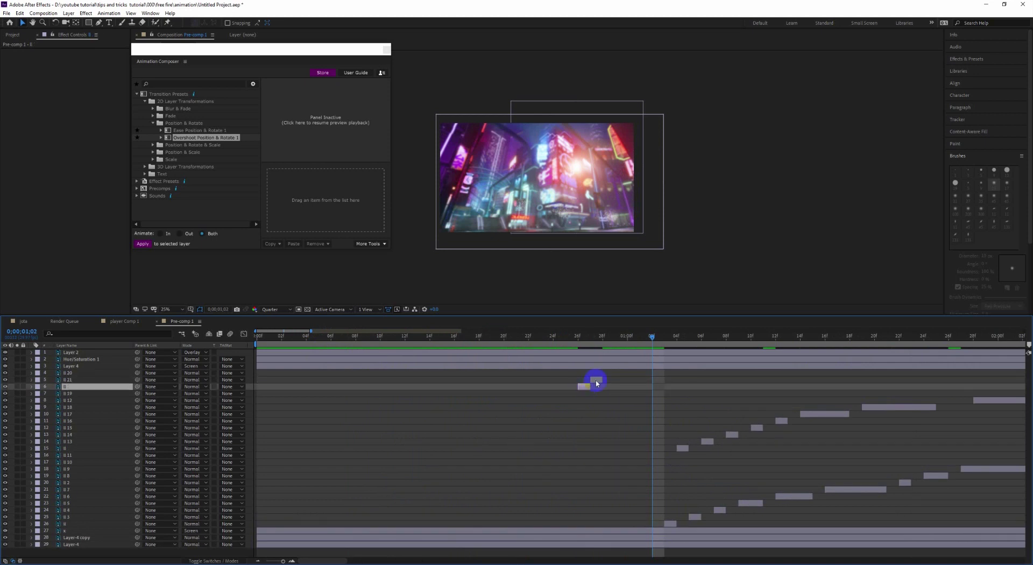
Add staggered duplicates from ll 22 onward, pushing each newest copy further right
drag(313, 332, 319, 330)
click(556, 380)
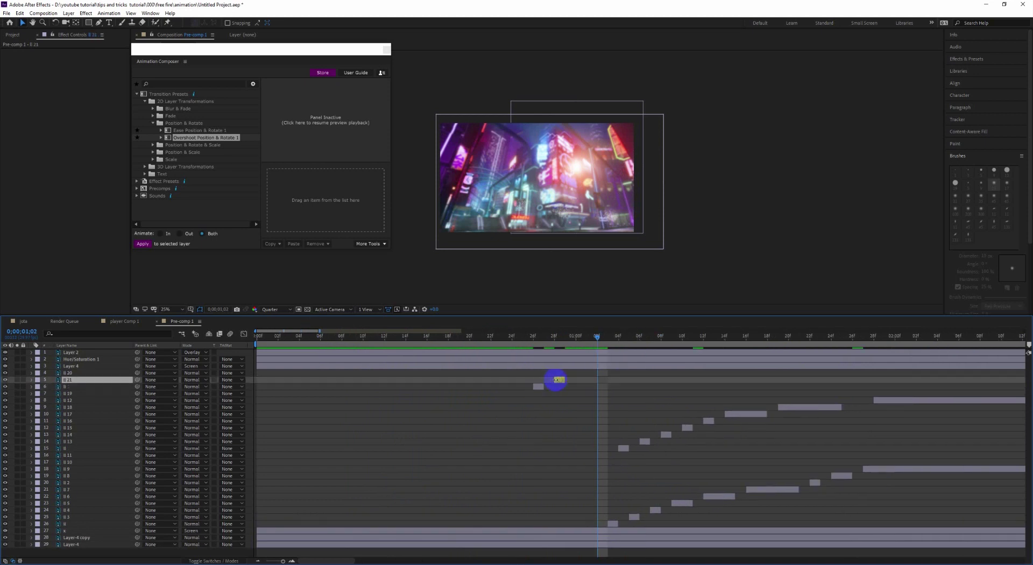
key(ctrl+d)
drag(557, 380, 656, 382)
key(ctrl+d)
key(ctrl+d)
Shift and stretch ll 30, delay layer 32 much later, and return the time to 0;00;00;19
key(ctrl+d)
drag(656, 382, 914, 381)
key(ctrl+d)
key(ctrl+d)
key(ctrl+d)
key(ctrl+d)
key(ctrl+d)
drag(322, 329, 530, 330)
drag(450, 380, 732, 390)
key(ctrl+d)
key(ctrl+d)
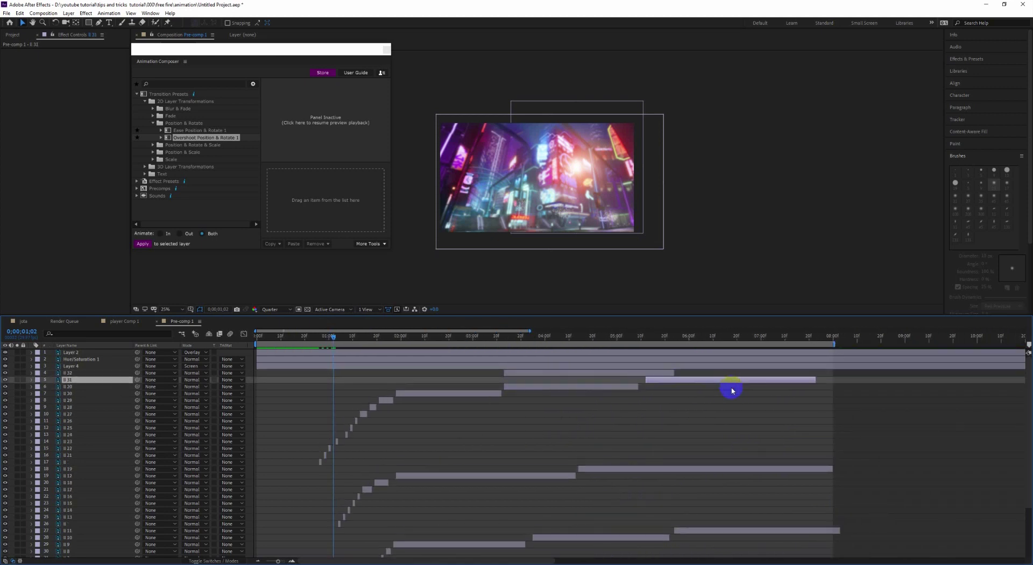
drag(515, 372, 831, 373)
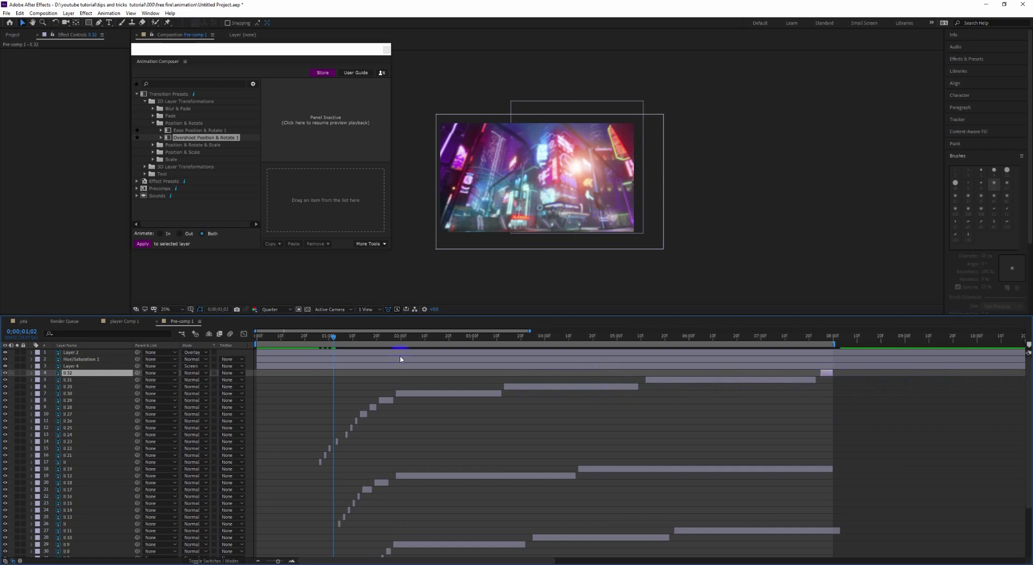
mouse_move(333, 336)
mouse_down()
mouse_move(304, 337)
mouse_move(706, 337)
mouse_up()
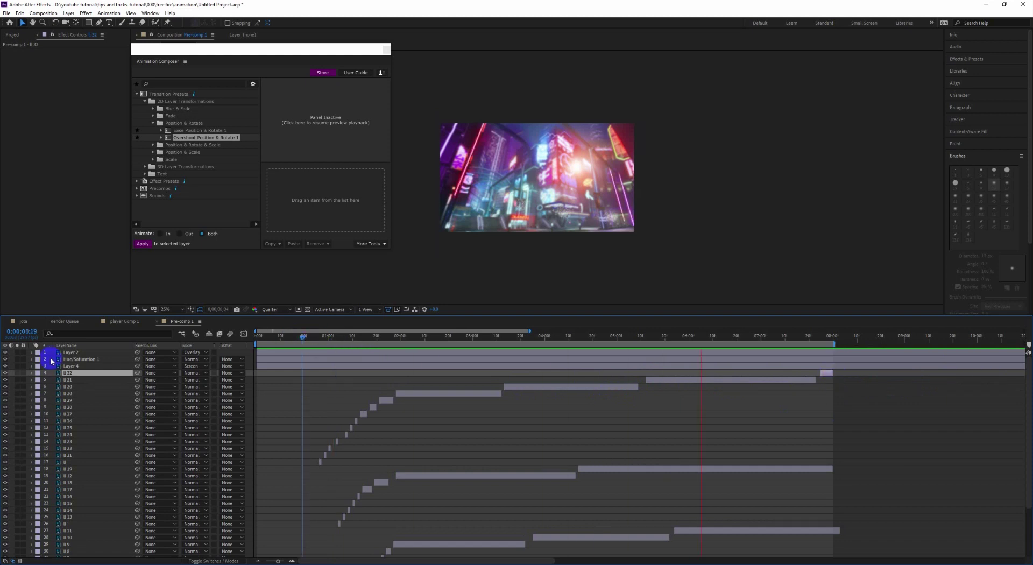
Close the Pre-comp 1 and player Comp 1 timelines and preview the jota comp from 0;00;01;17
click(157, 321)
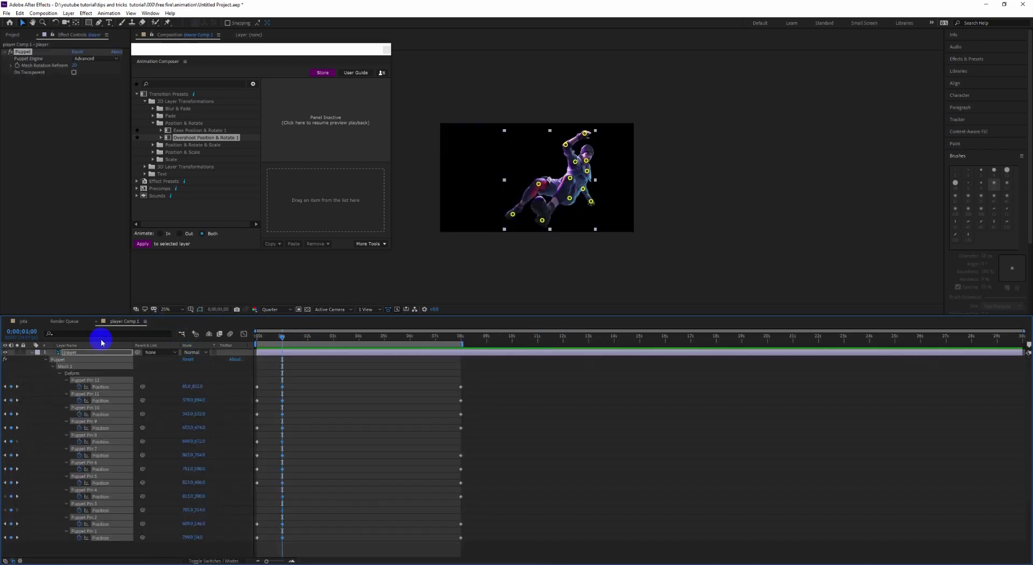
click(96, 322)
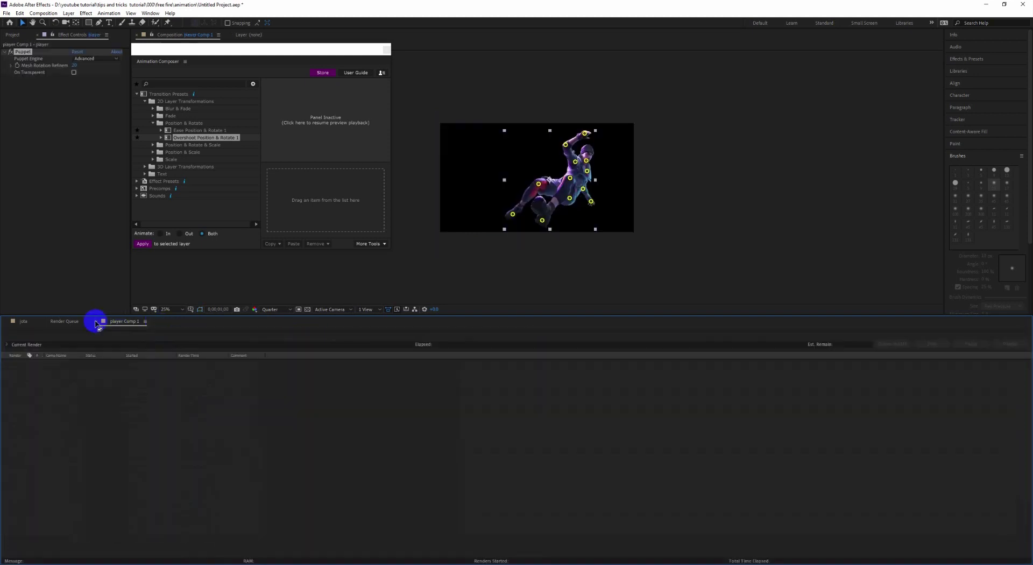
click(46, 322)
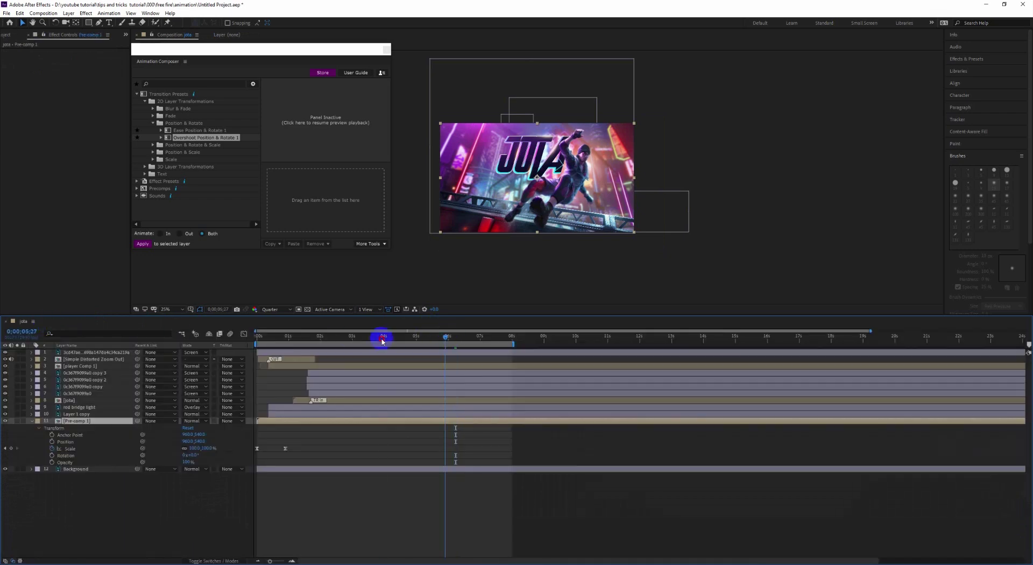
drag(383, 337, 307, 337)
key(space)
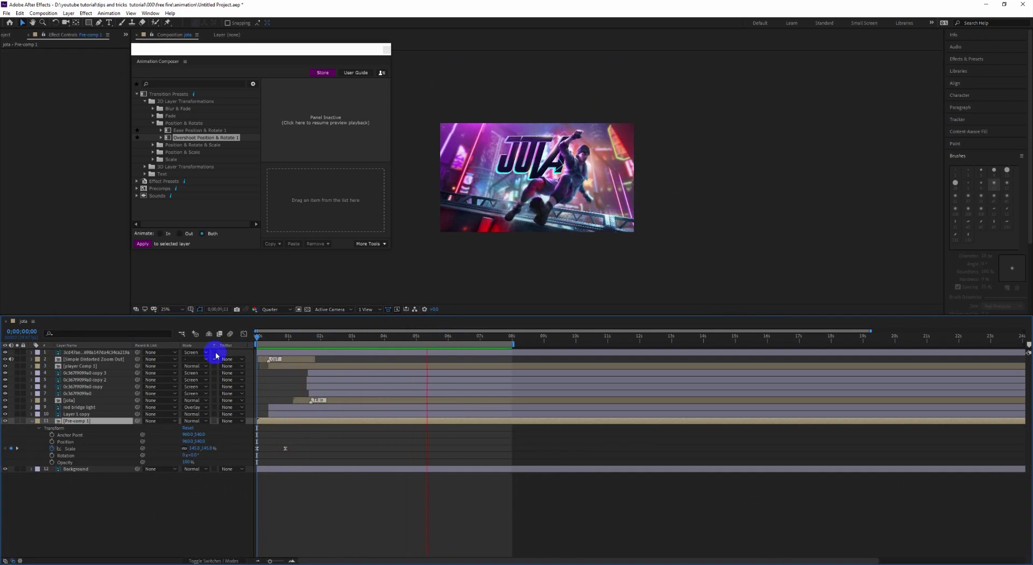
mouse_move(461, 341)
mouse_down()
mouse_move(251, 353)
mouse_move(281, 355)
mouse_up()
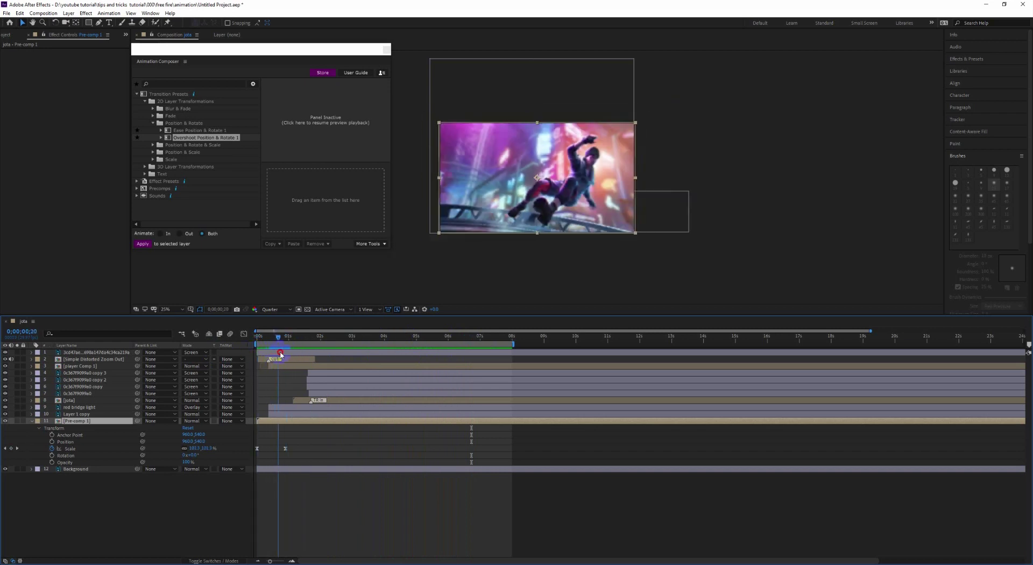
Reveal the red bridge light layer's Opacity property
click(287, 407)
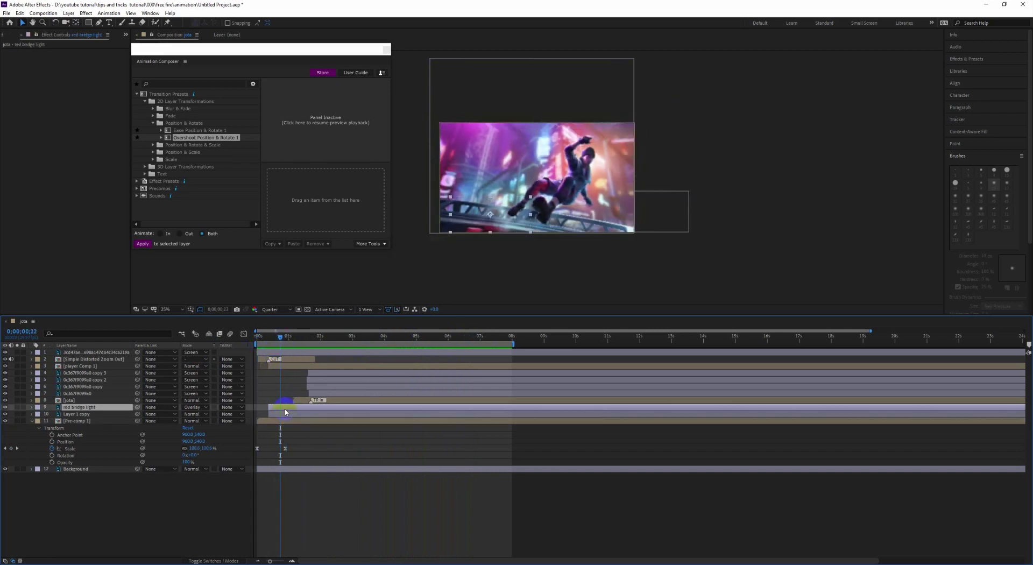
click(95, 407)
click(34, 408)
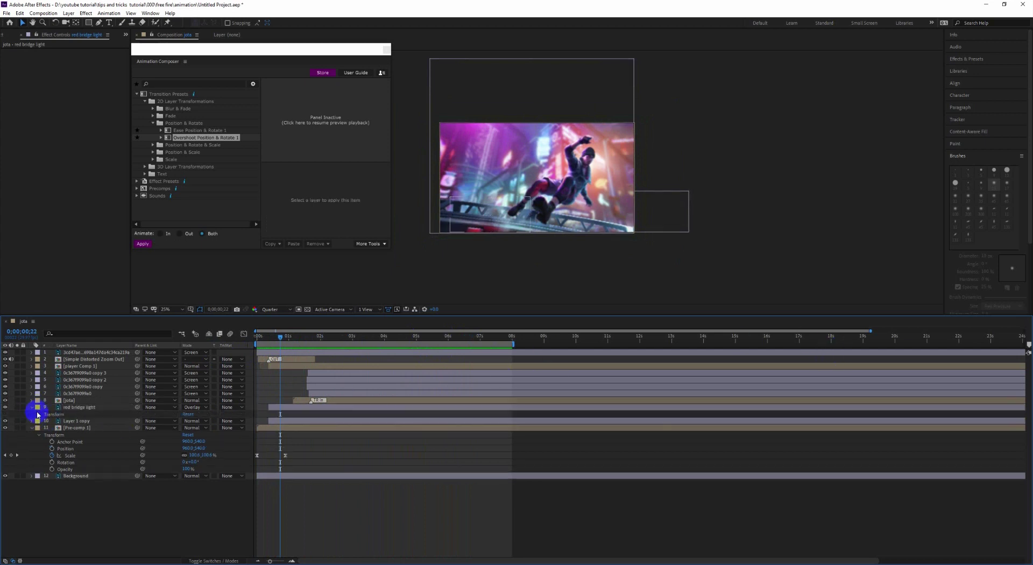
click(32, 407)
click(51, 448)
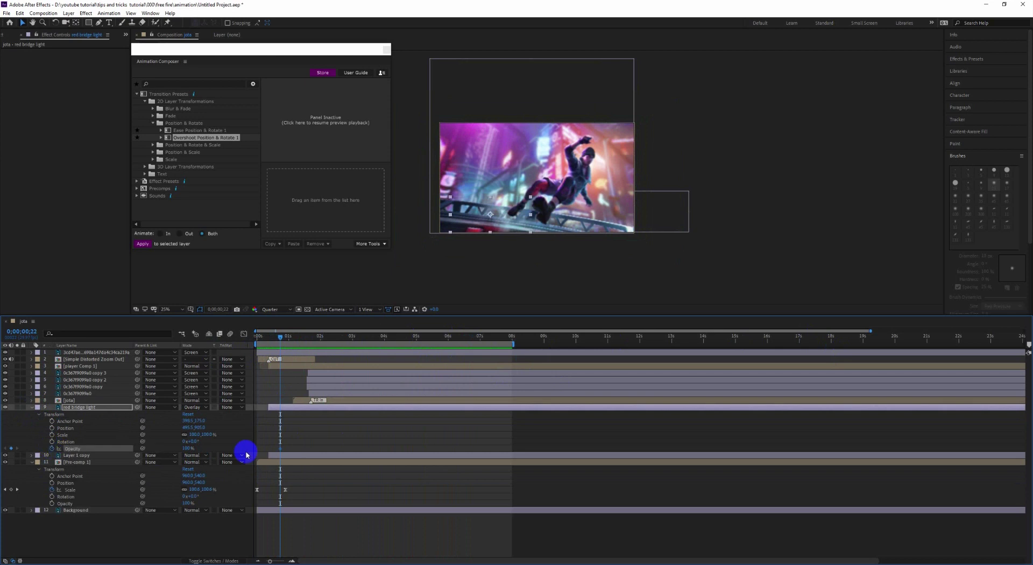
Keyframe the light's Opacity alternating 100% and 1%, pasting keyframes a few frames apart
mouse_move(280, 450)
mouse_down()
mouse_move(180, 449)
mouse_move(278, 445)
mouse_up()
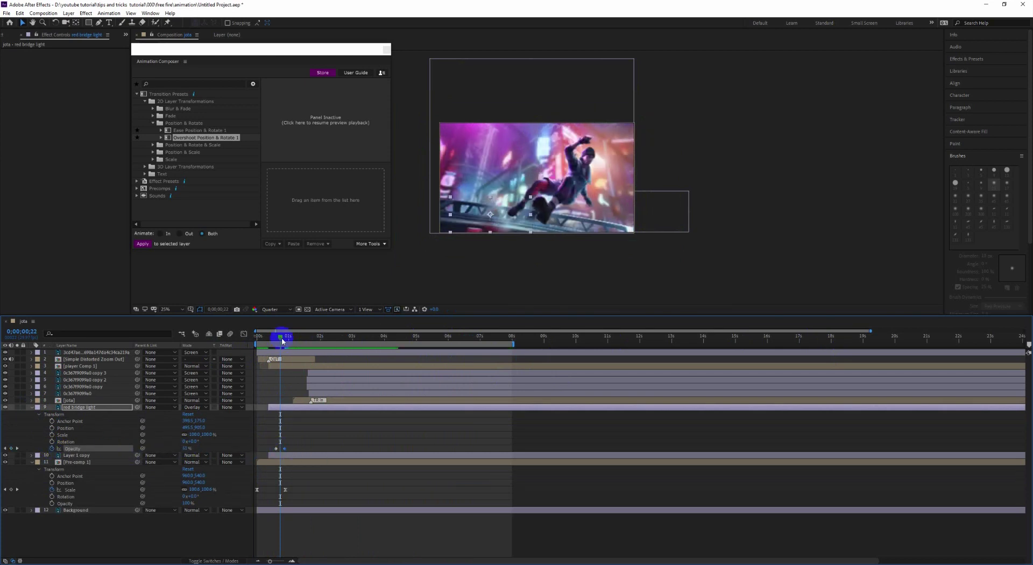
drag(278, 341, 477, 346)
click(10, 448)
click(279, 449)
key(ctrl+c)
key(ctrl+v)
key(ctrl+v)
key(ctrl+v)
key(ctrl+v)
Preview the flicker, then collapse the red bridge light and Pre-comp 1 properties
key(space)
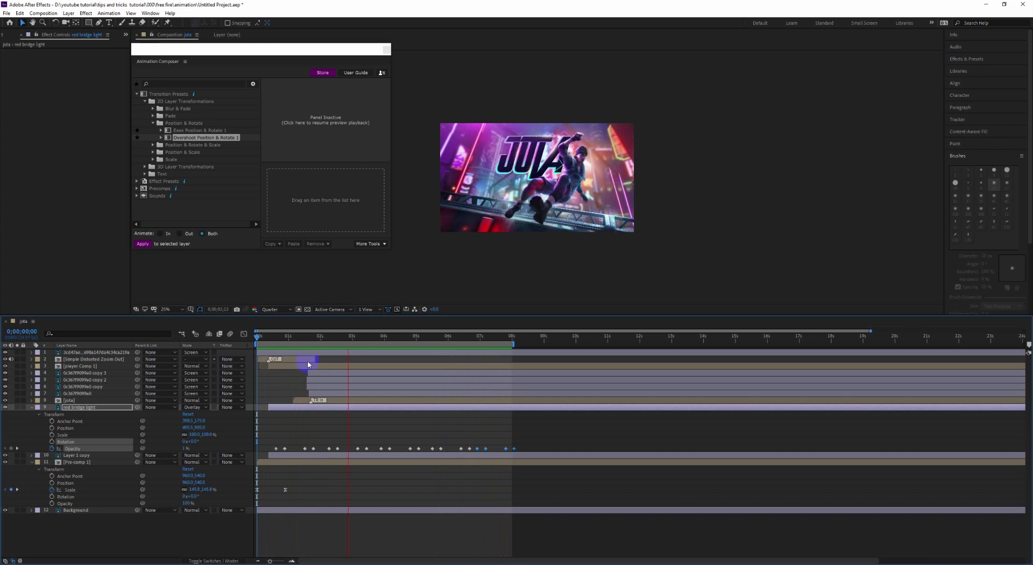
mouse_move(341, 336)
mouse_down()
mouse_move(254, 349)
mouse_move(271, 351)
mouse_up()
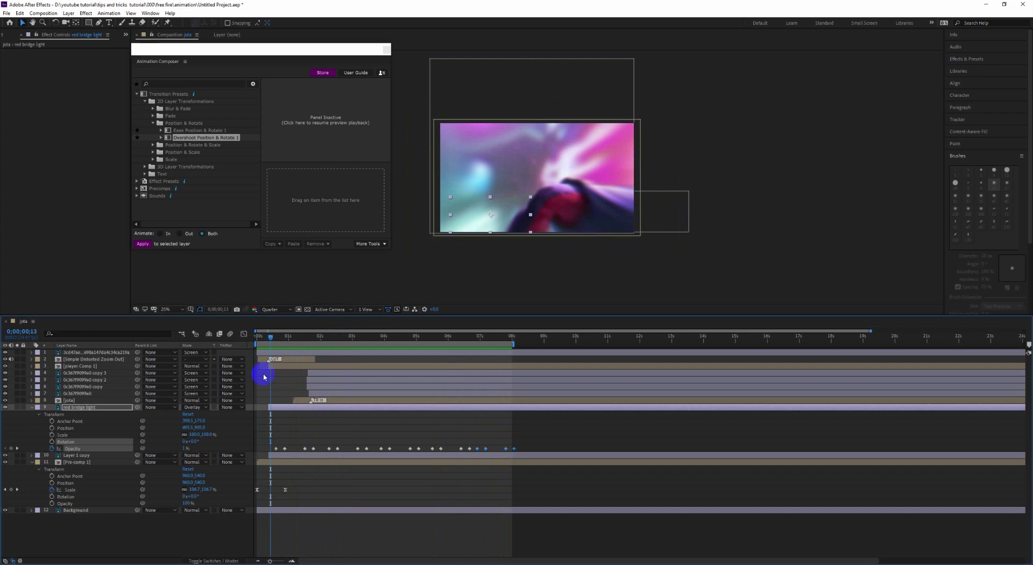
click(32, 407)
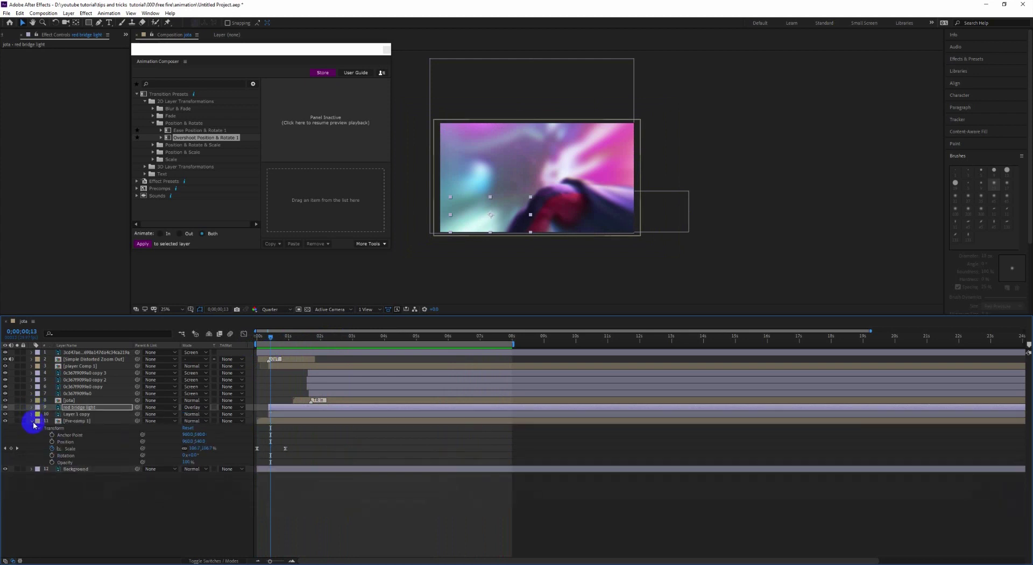
click(31, 421)
click(58, 456)
Import the light-speed animation MP4 from Explorer and place it in the jota comp above Pre-comp 1
click(8, 33)
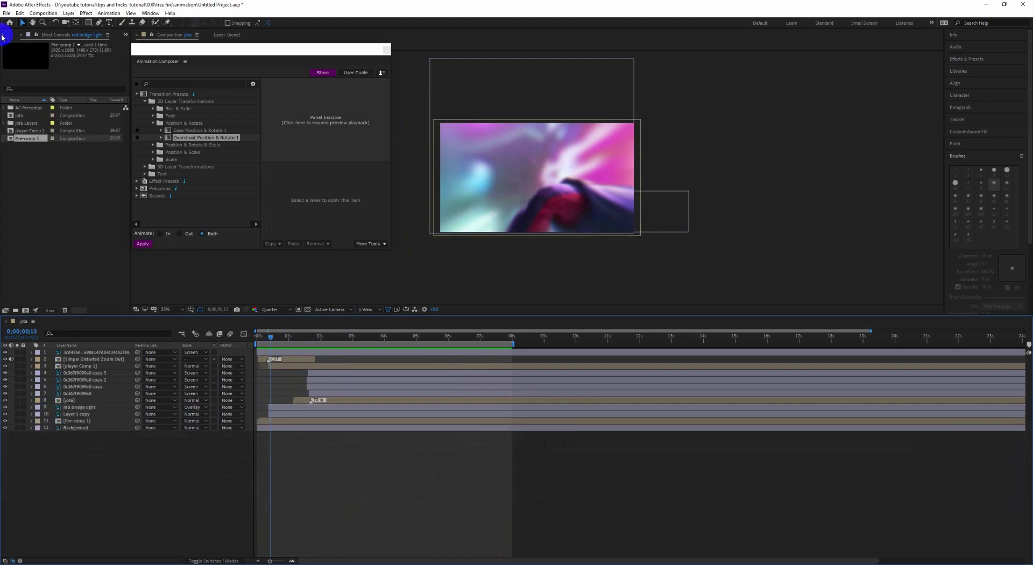
click(214, 563)
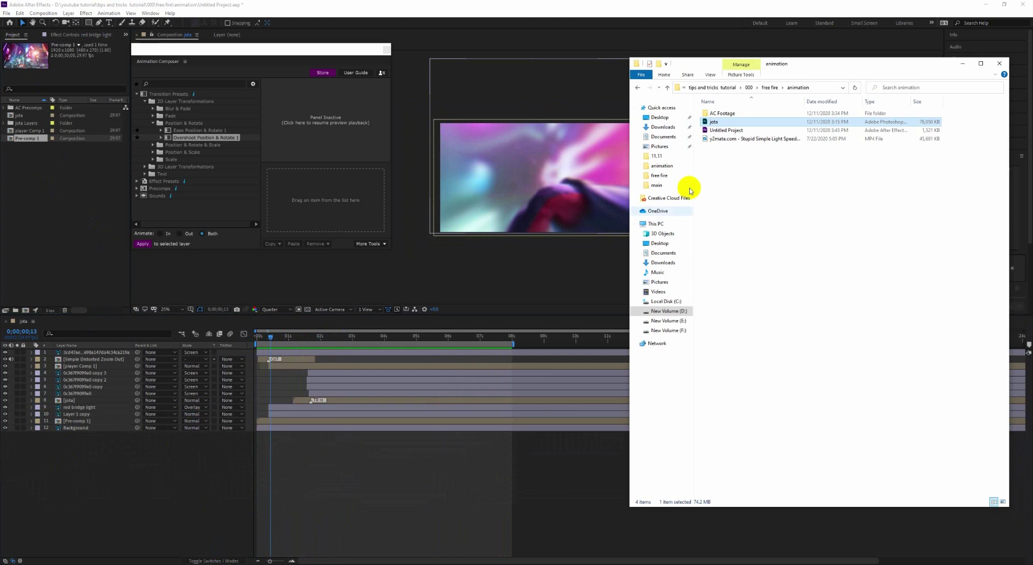
mouse_move(752, 138)
mouse_down()
mouse_move(303, 204)
mouse_move(61, 216)
mouse_up()
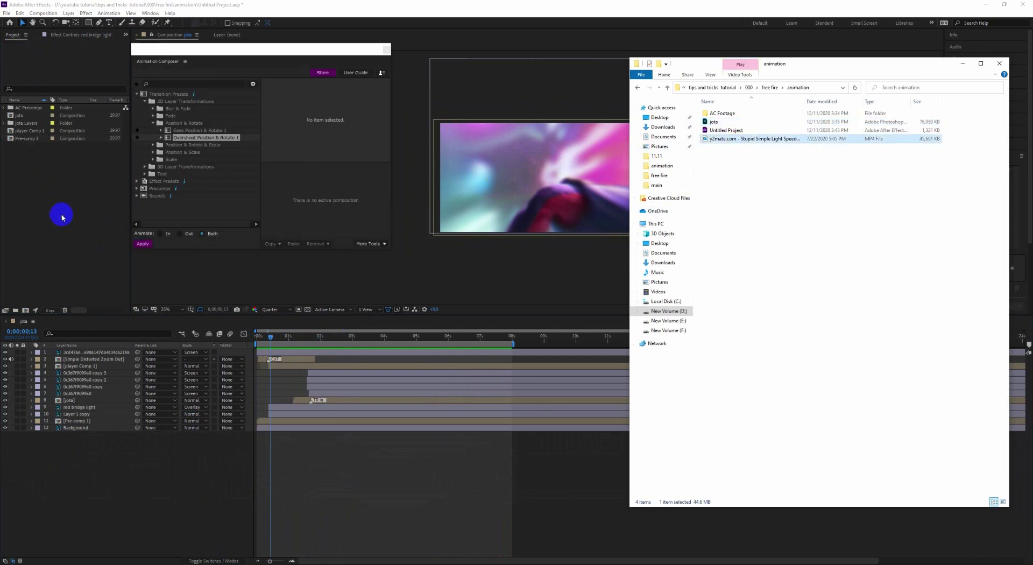
click(62, 217)
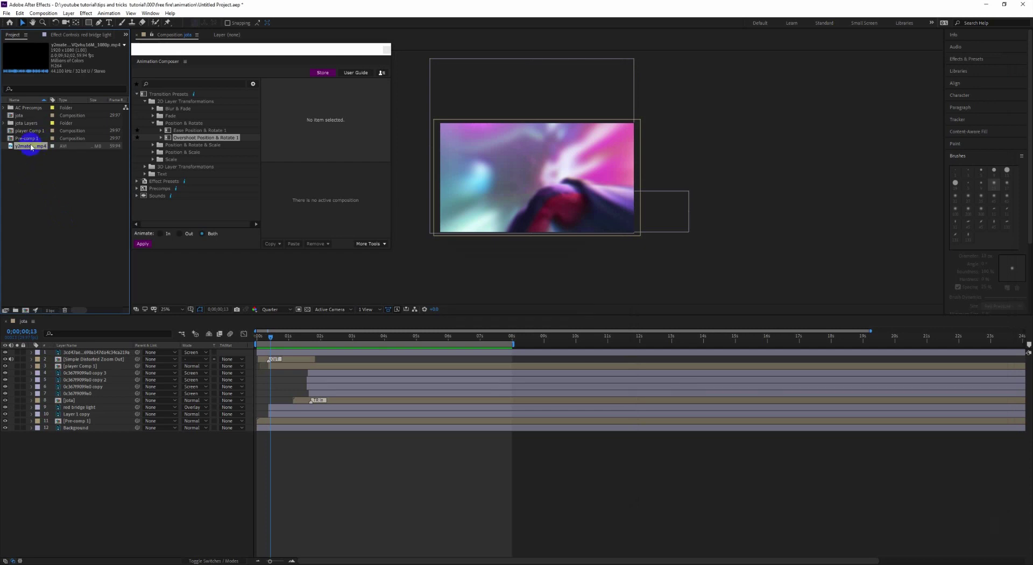
drag(31, 160, 72, 419)
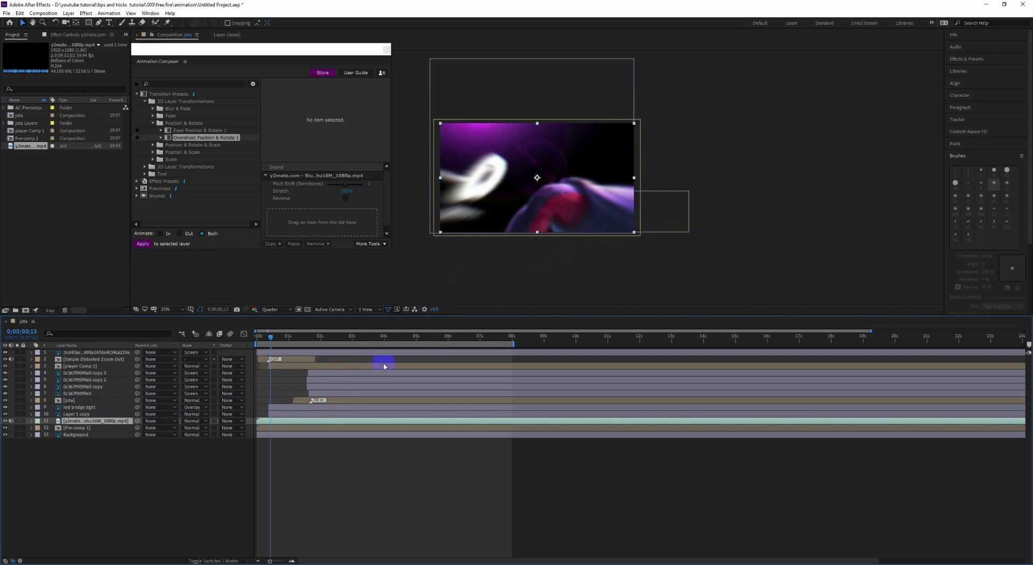
Slip the light-speed clip's timing and rescale it in the viewer with its corner handle
click(341, 422)
mouse_move(267, 425)
mouse_down()
mouse_move(287, 426)
mouse_move(238, 425)
mouse_up()
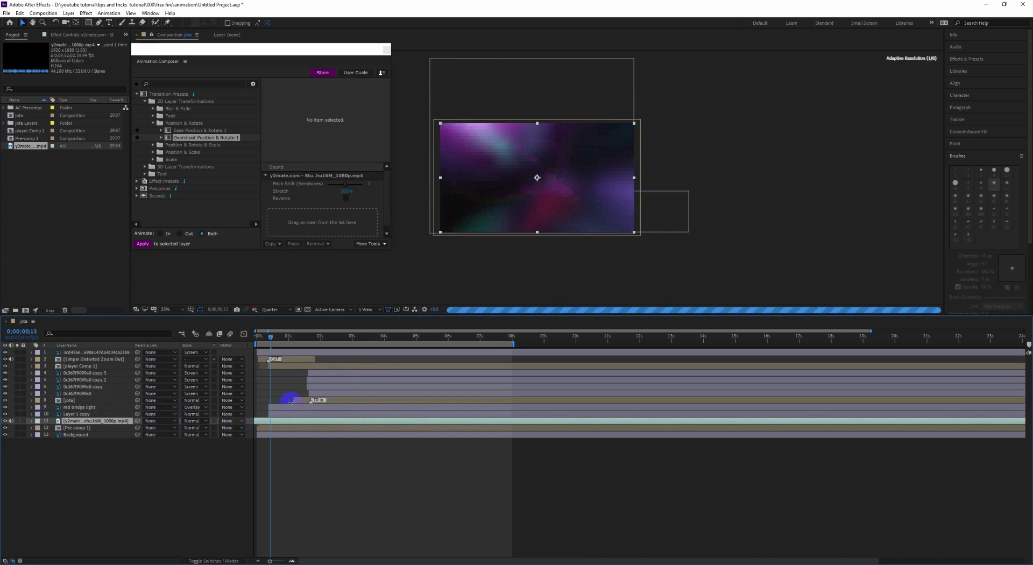
click(255, 339)
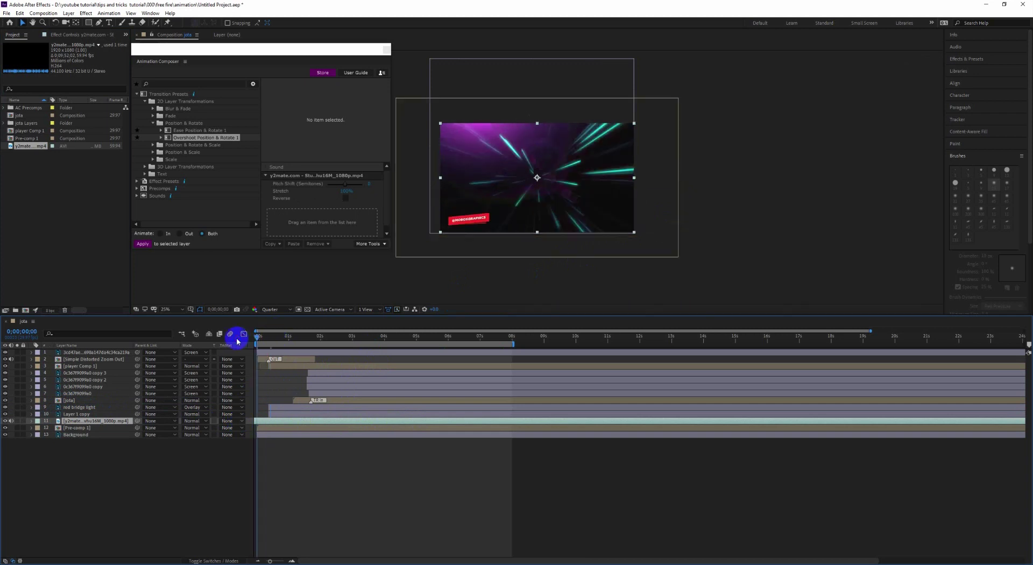
mouse_move(317, 422)
mouse_down()
mouse_move(241, 423)
mouse_move(519, 424)
mouse_move(499, 424)
mouse_up()
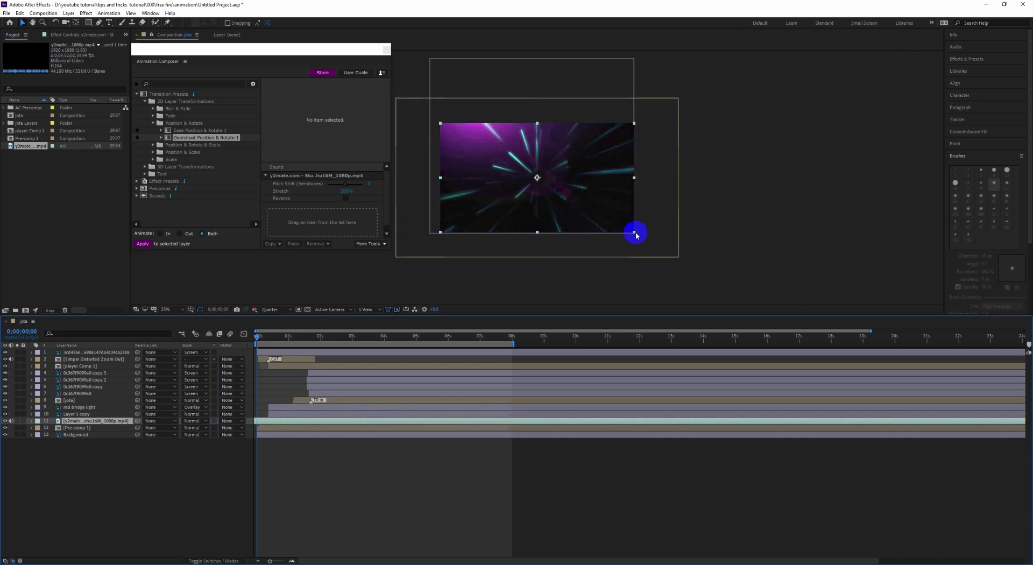
drag(633, 232, 648, 240)
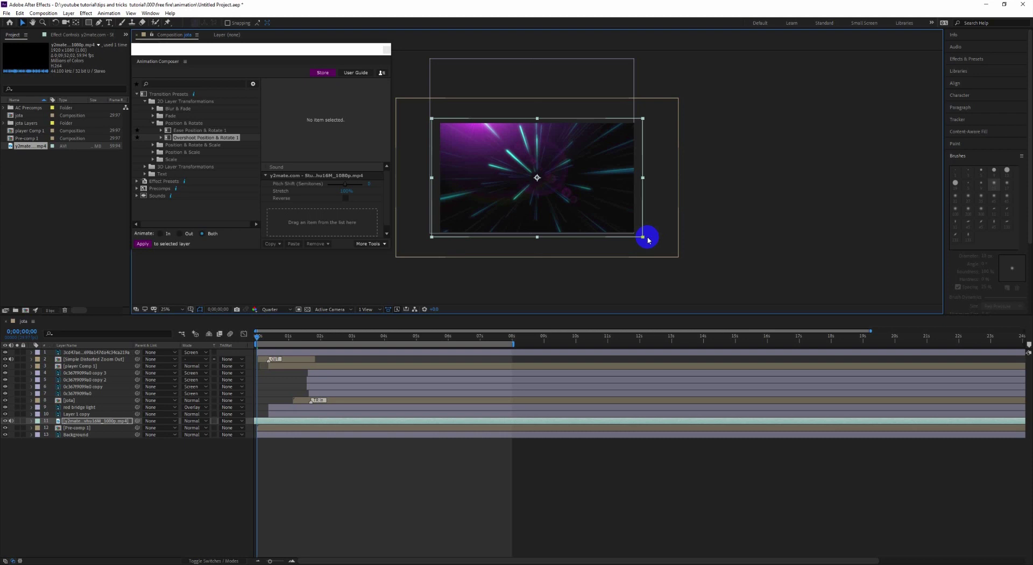
click(173, 421)
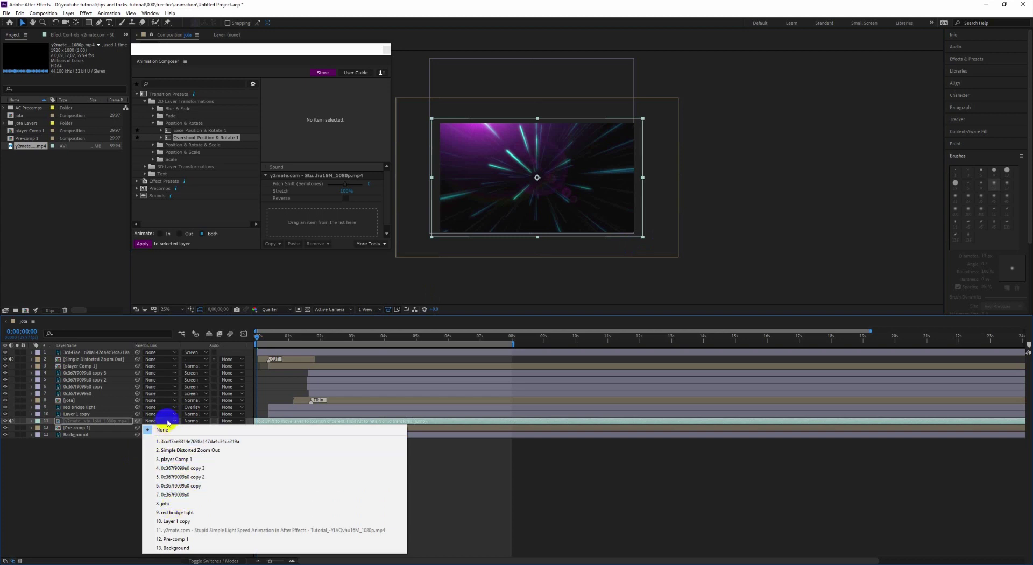
Set the overlay video's blending mode to Add and shift its timing slightly later
click(203, 421)
click(204, 151)
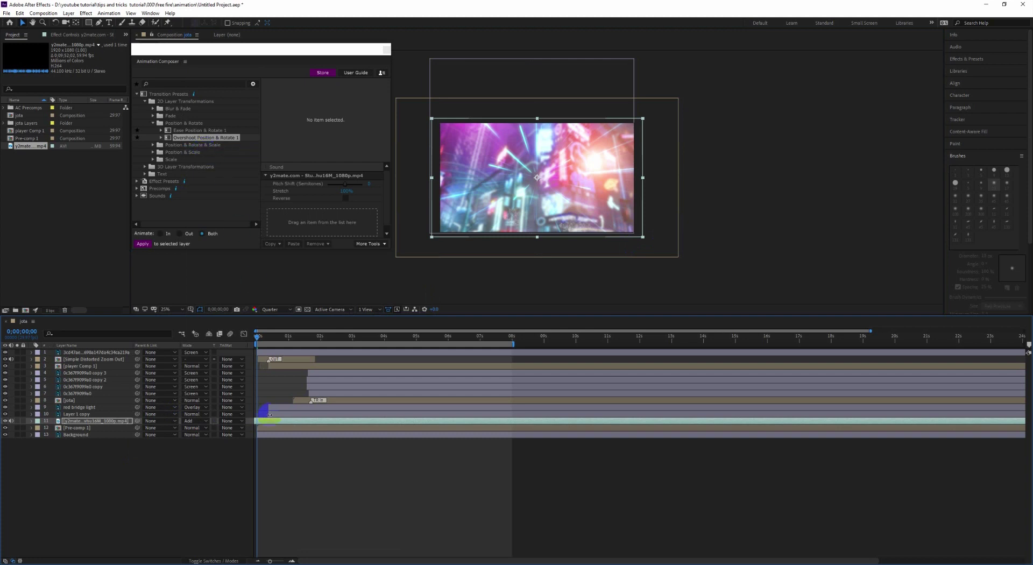
drag(277, 425, 279, 423)
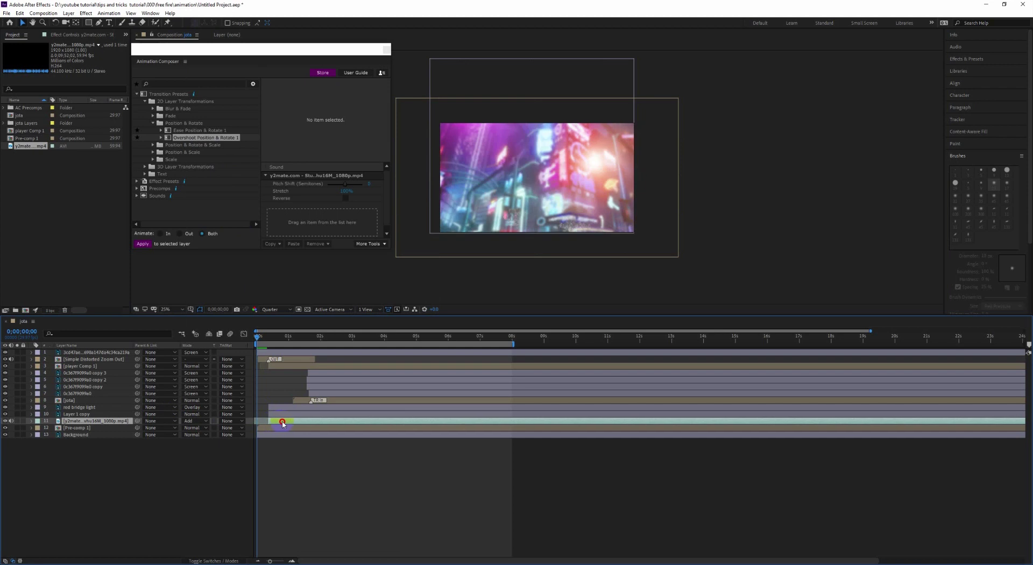
At about frame 29, scale the overlay video up from its corner and shift it down past the frame
drag(257, 337, 270, 339)
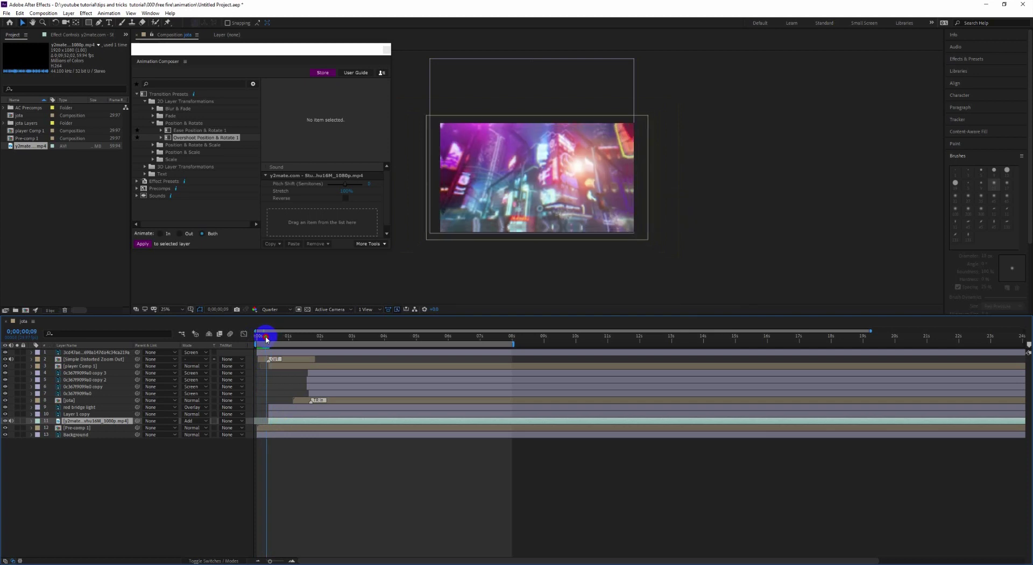
drag(272, 338, 286, 341)
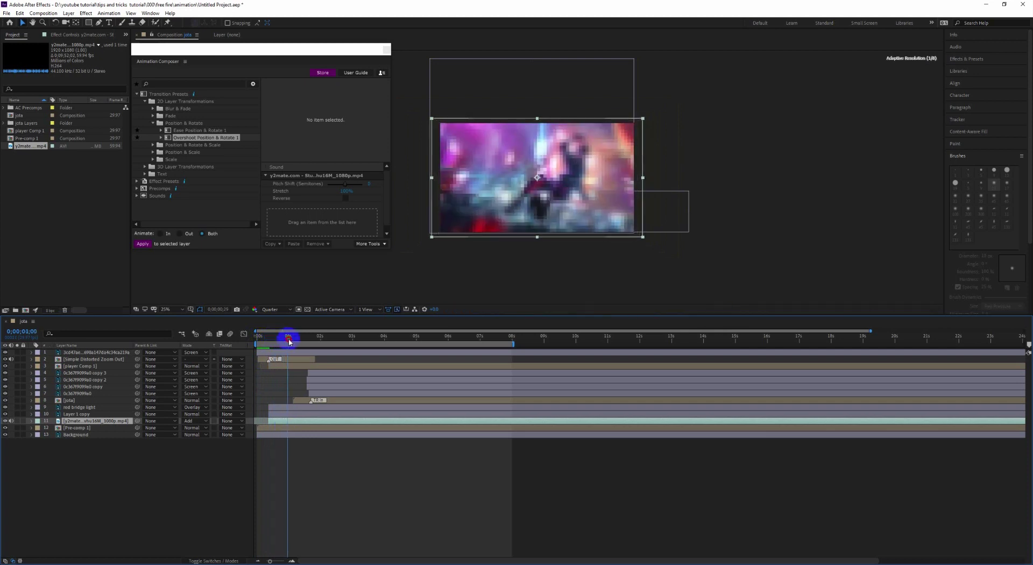
drag(287, 341, 291, 342)
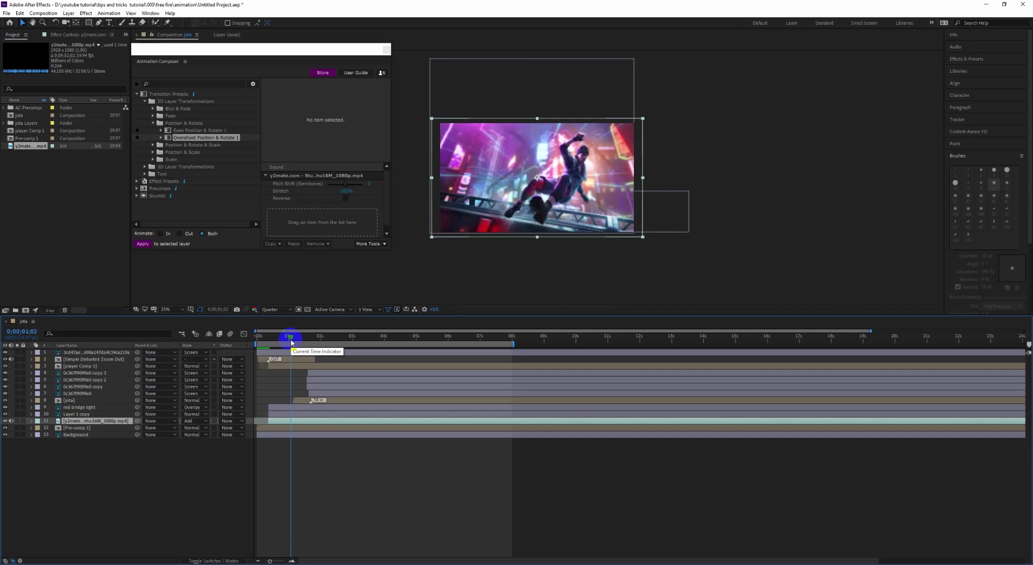
click(293, 421)
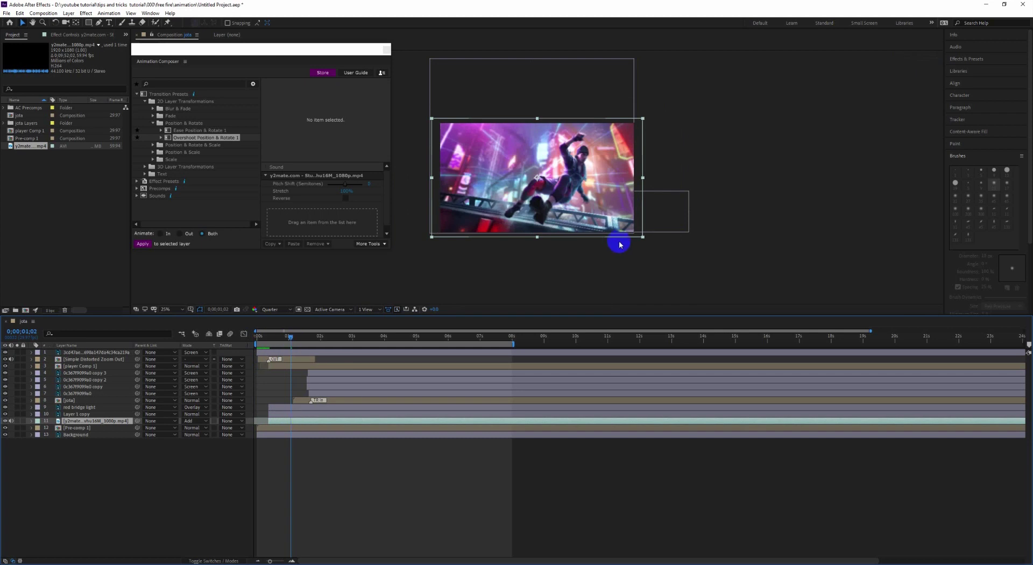
drag(290, 336, 288, 336)
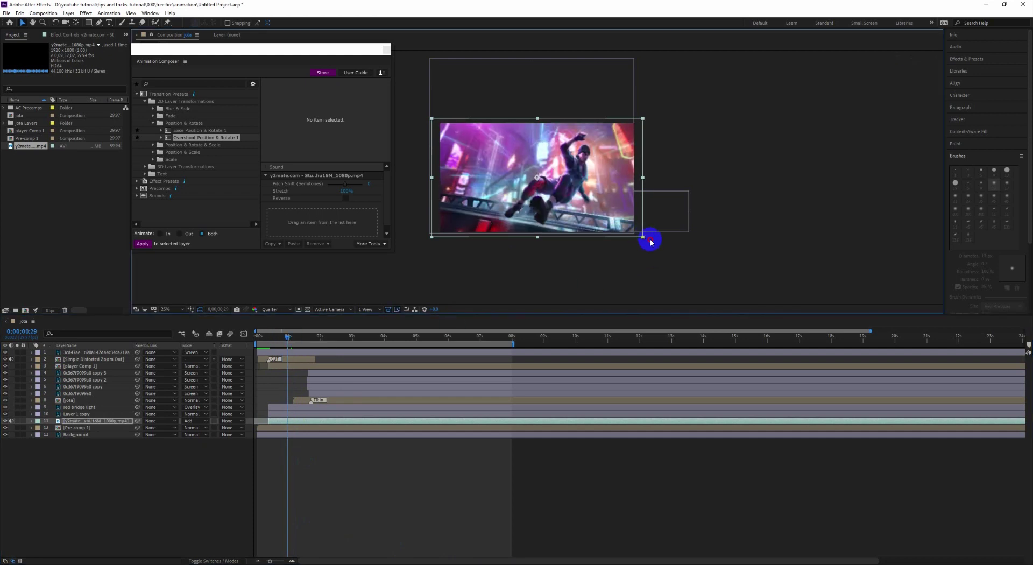
drag(643, 238, 664, 249)
drag(635, 203, 636, 219)
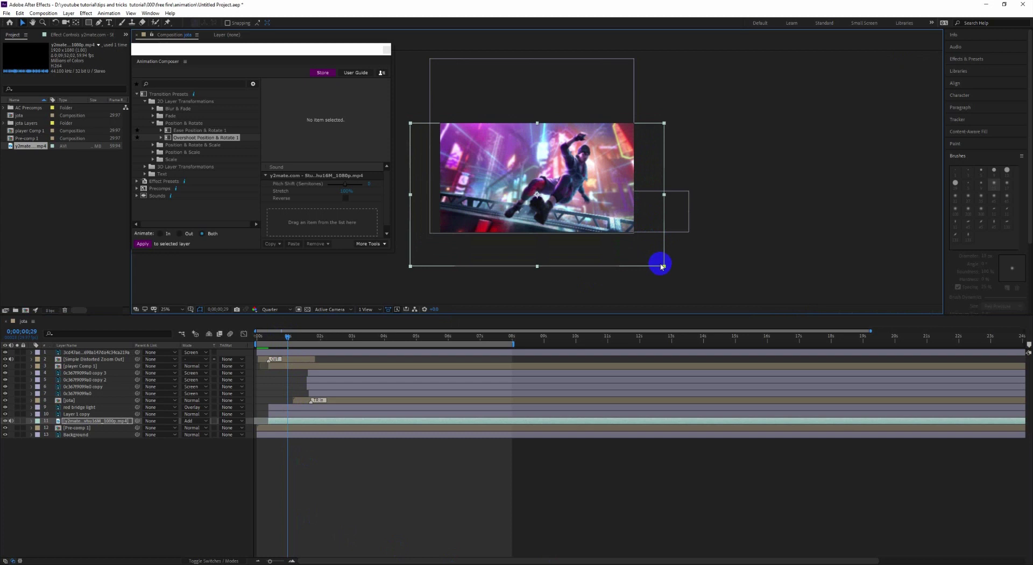
drag(664, 267, 671, 271)
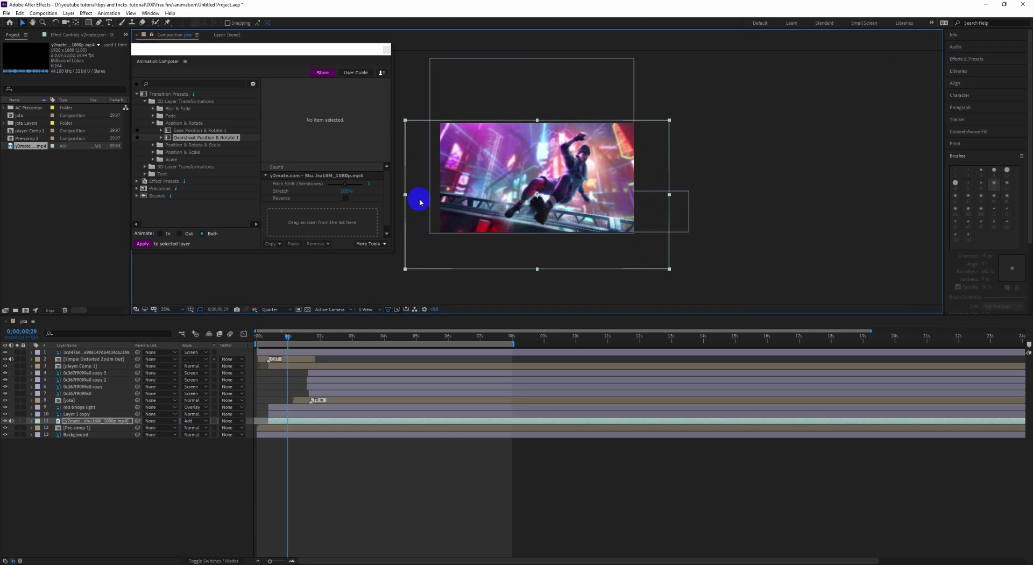
Draw a freehand Pen-tool mask across the overlay video layer
click(98, 22)
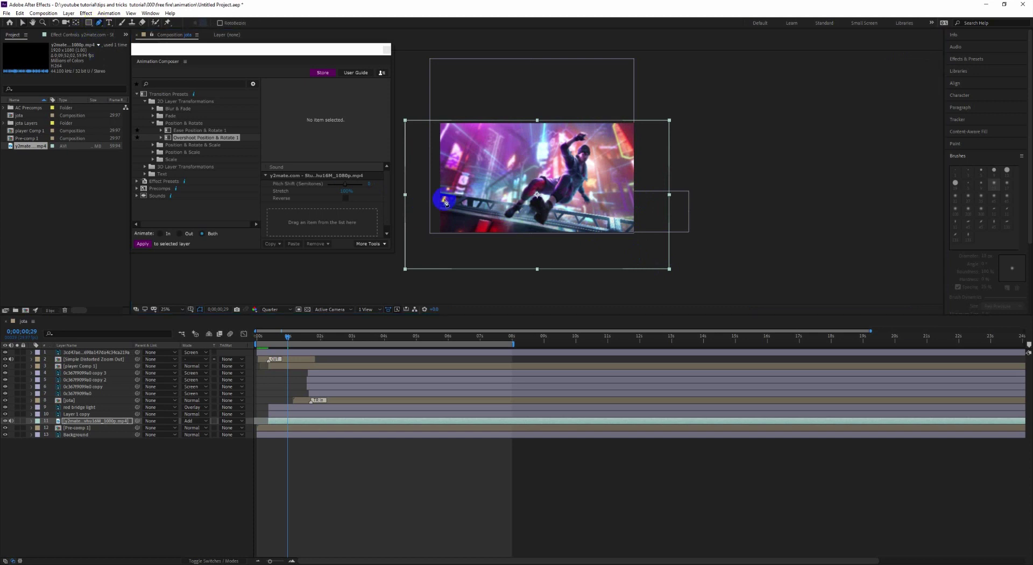
click(426, 190)
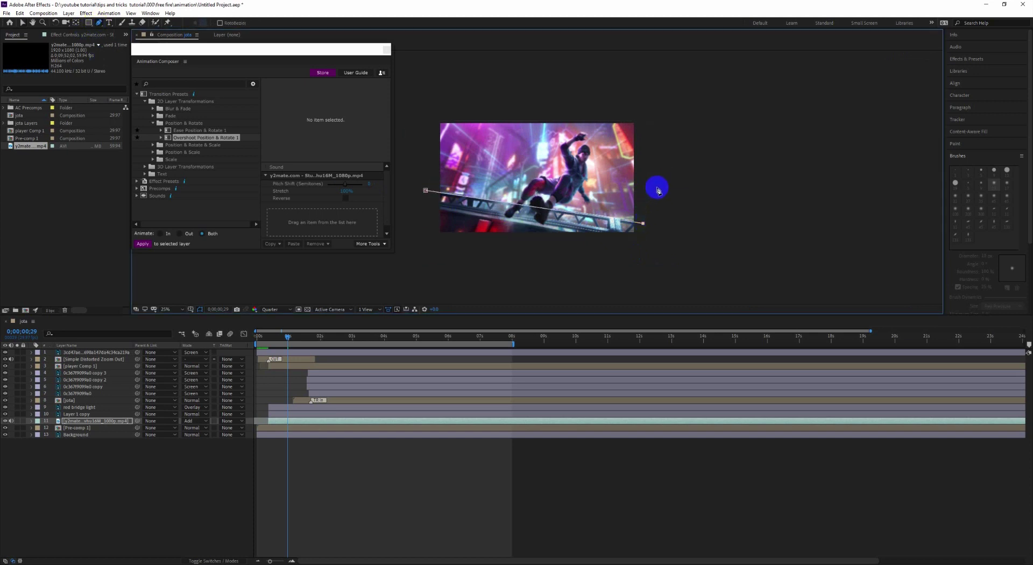
key(ctrl+z)
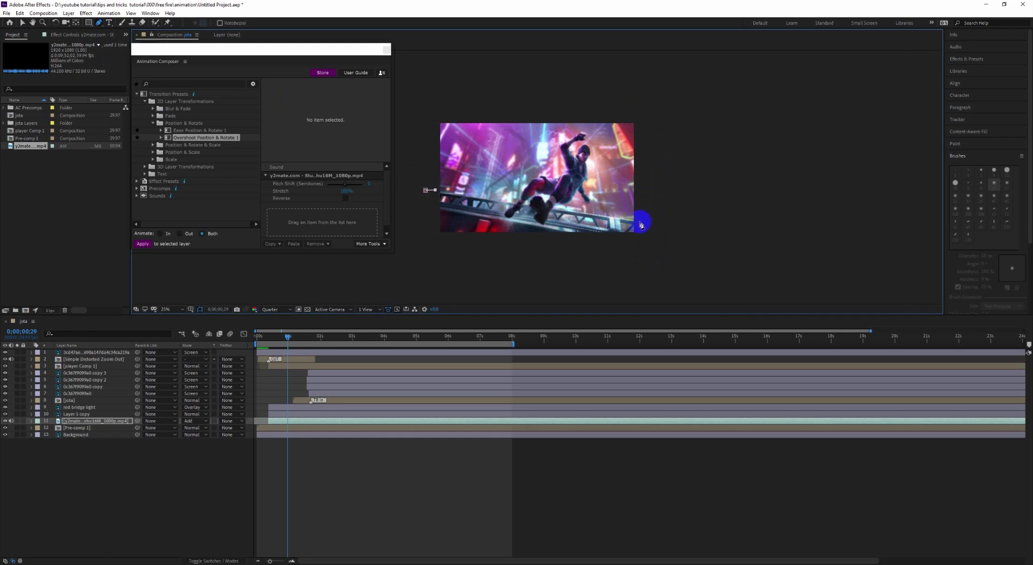
click(647, 111)
click(435, 104)
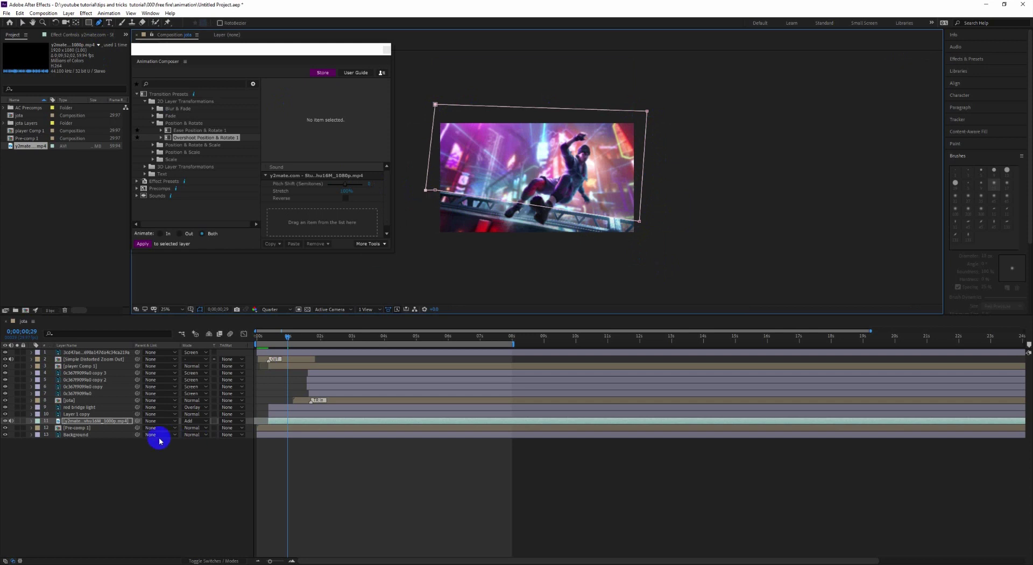
click(121, 472)
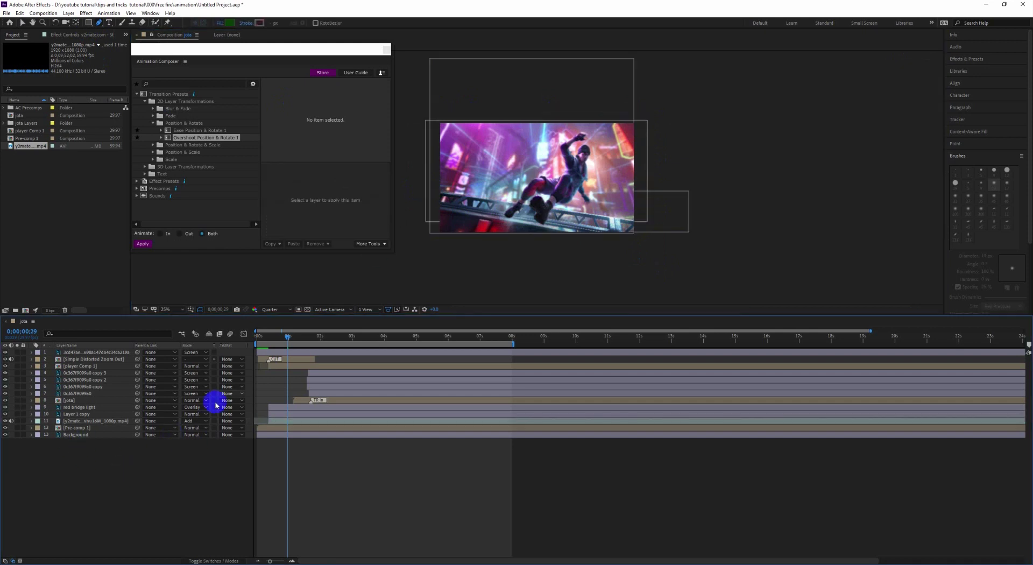
Invert Mask 1 and raise its Mask Feather to soften the edges
click(32, 420)
click(39, 429)
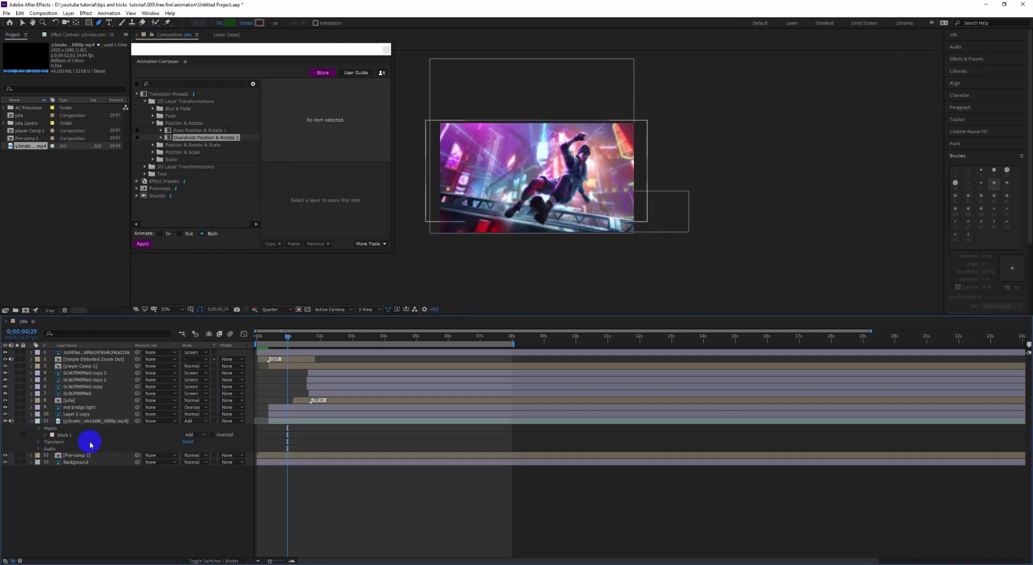
click(46, 435)
click(198, 448)
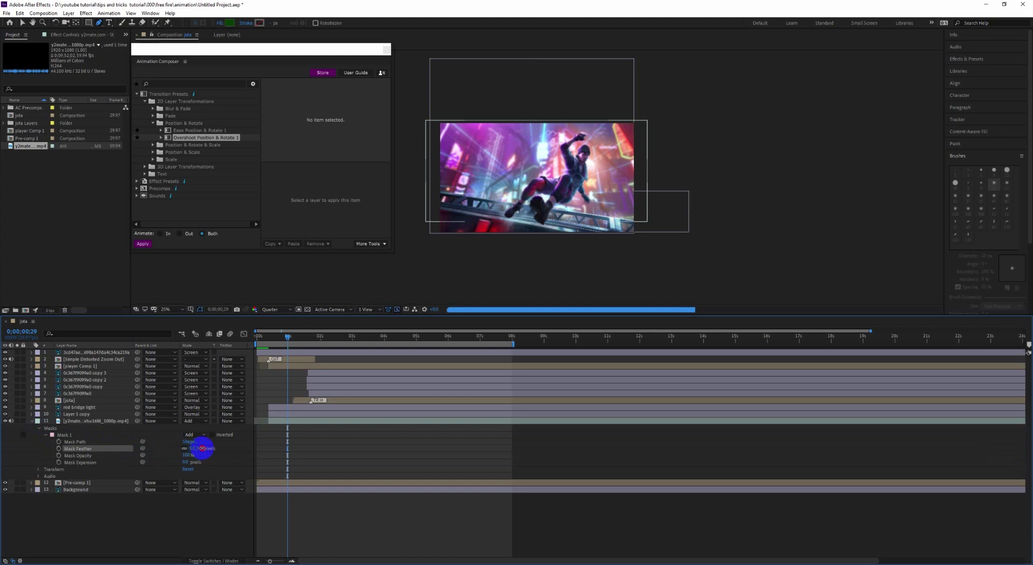
click(176, 483)
click(127, 512)
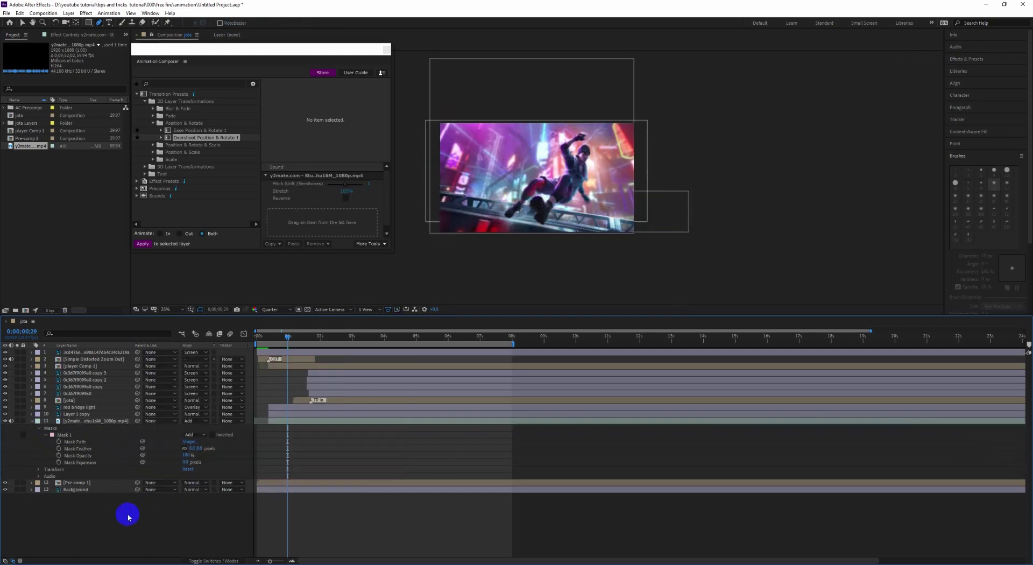
click(32, 421)
Play the jota comp from its first frame, stop, and rewind to the start
drag(286, 337, 242, 339)
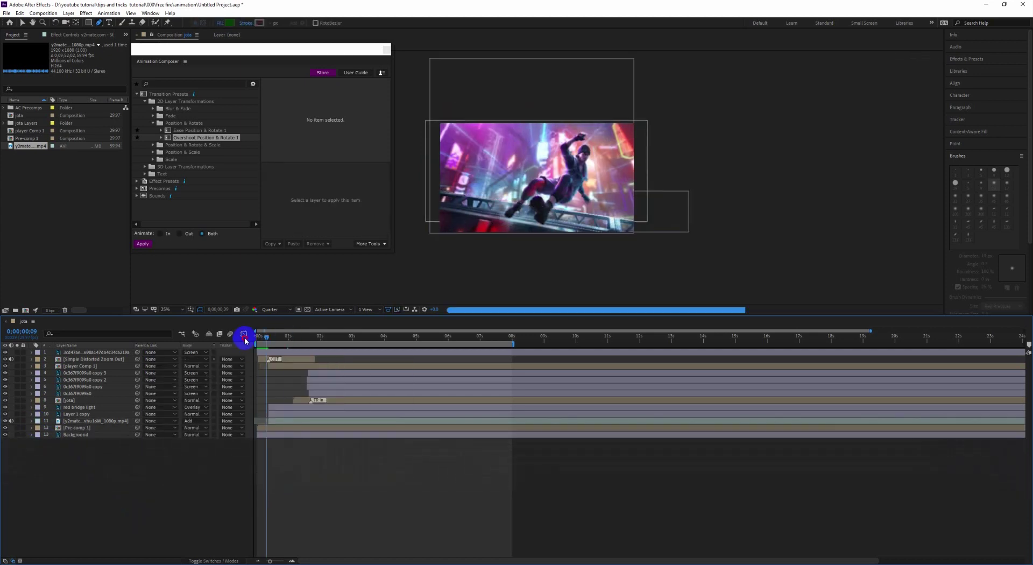
key(space)
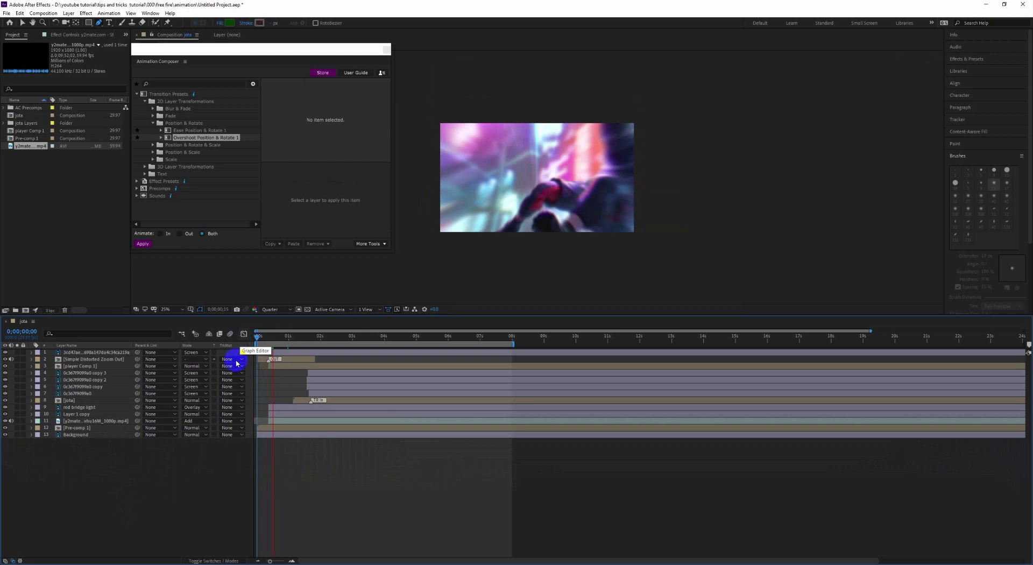
click(6, 427)
drag(283, 338, 242, 339)
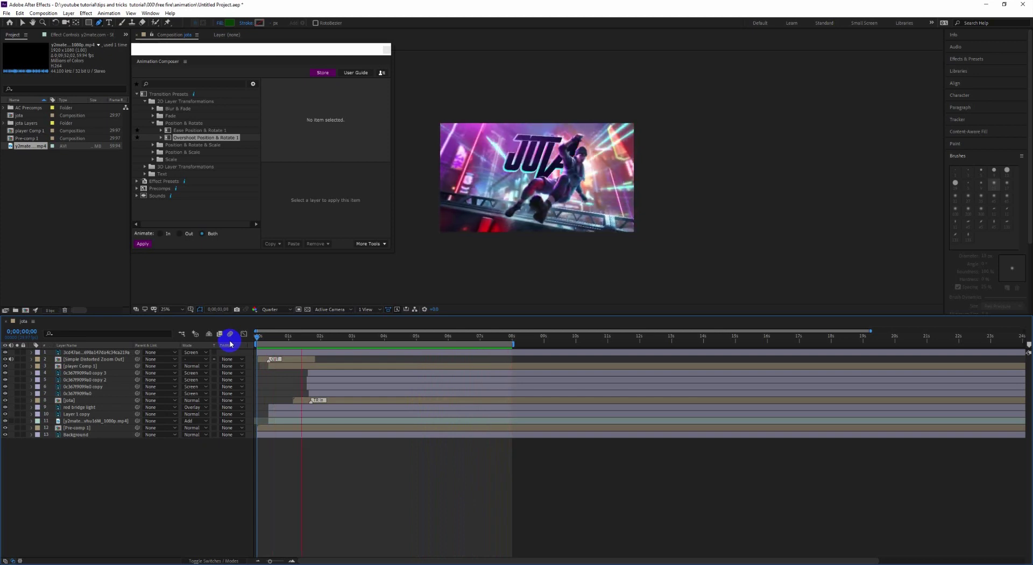
Stop playback, open player Comp 1 and go to the 7;29 puppet pin keyframes
key(space)
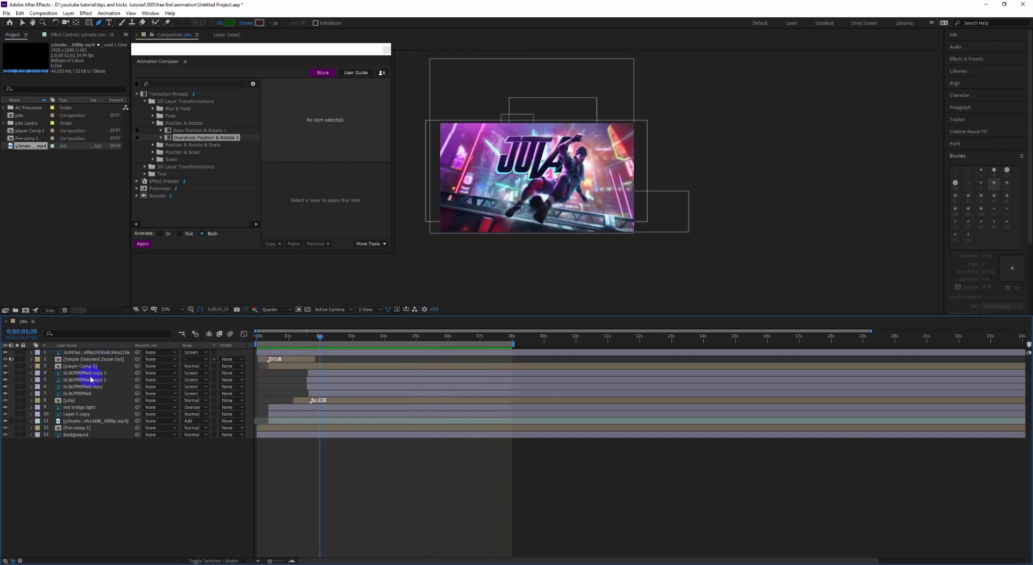
double_click(85, 367)
key(u)
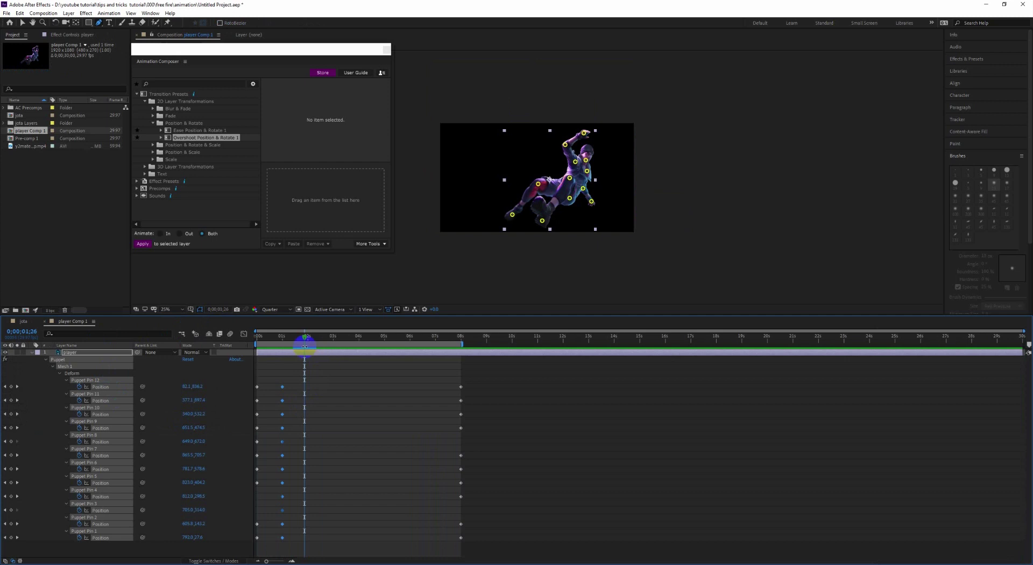
drag(304, 339, 460, 351)
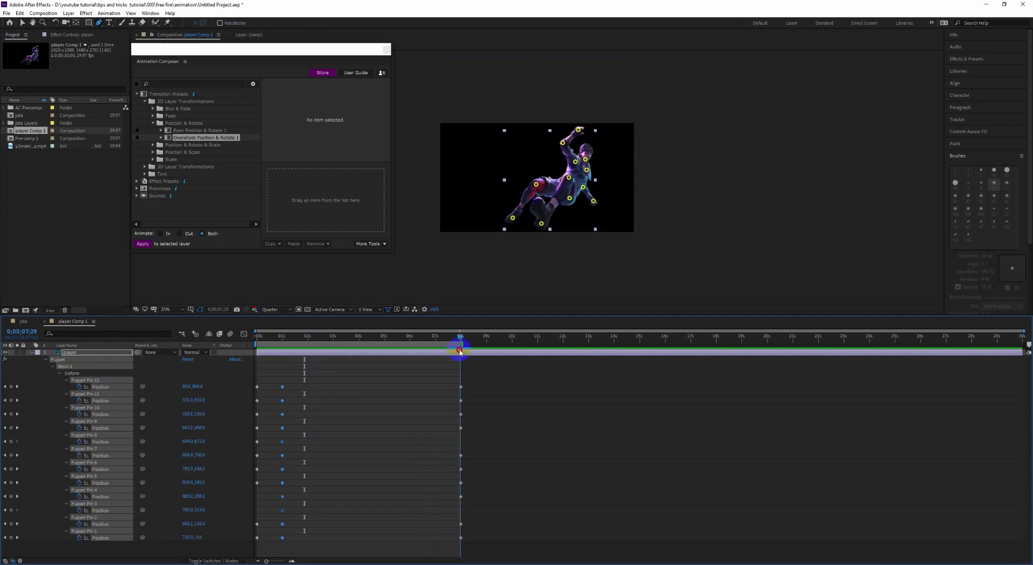
click(513, 218)
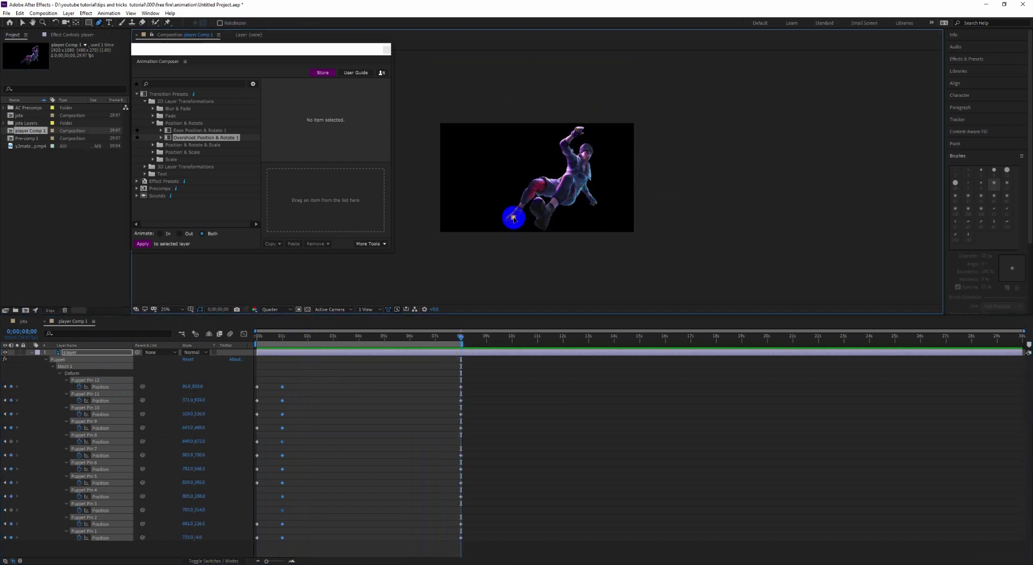
key(ctrl+z)
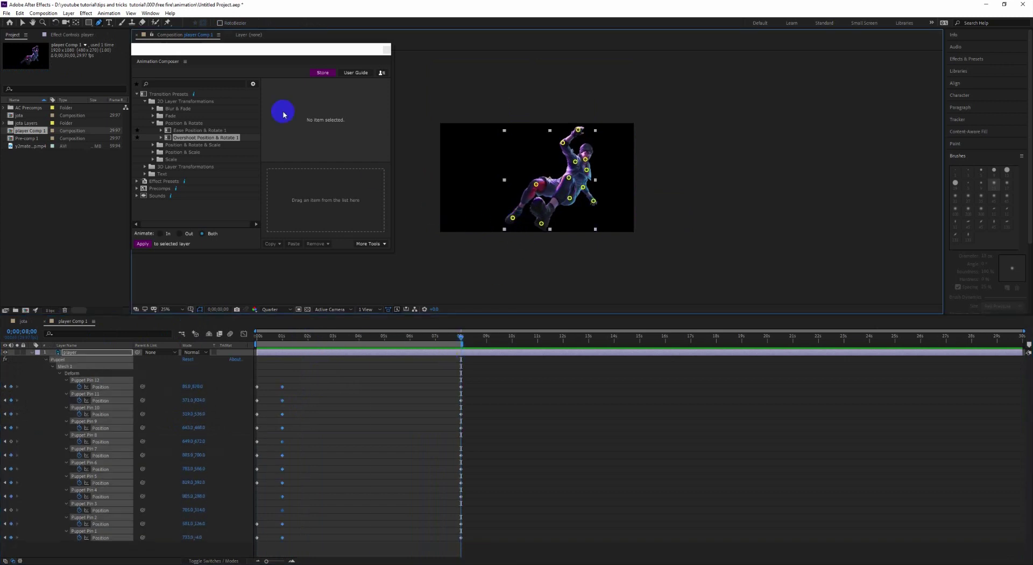
click(23, 22)
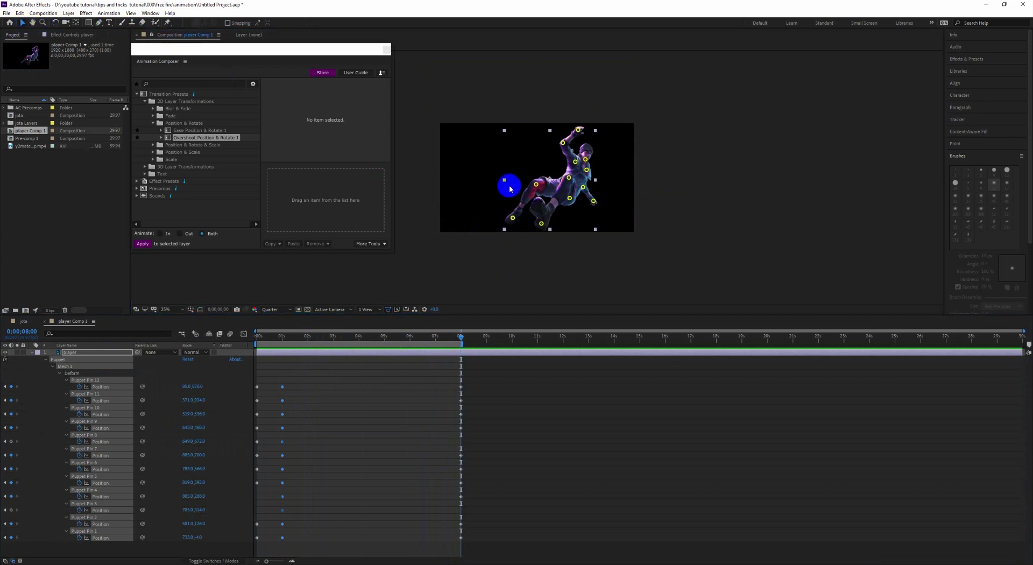
drag(513, 218, 512, 217)
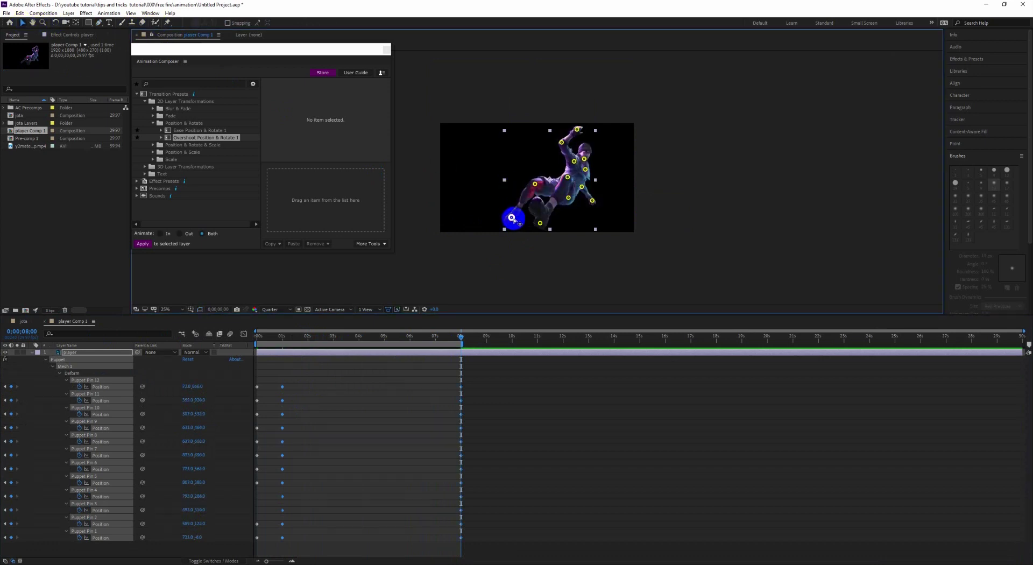
key(ctrl+z)
click(515, 225)
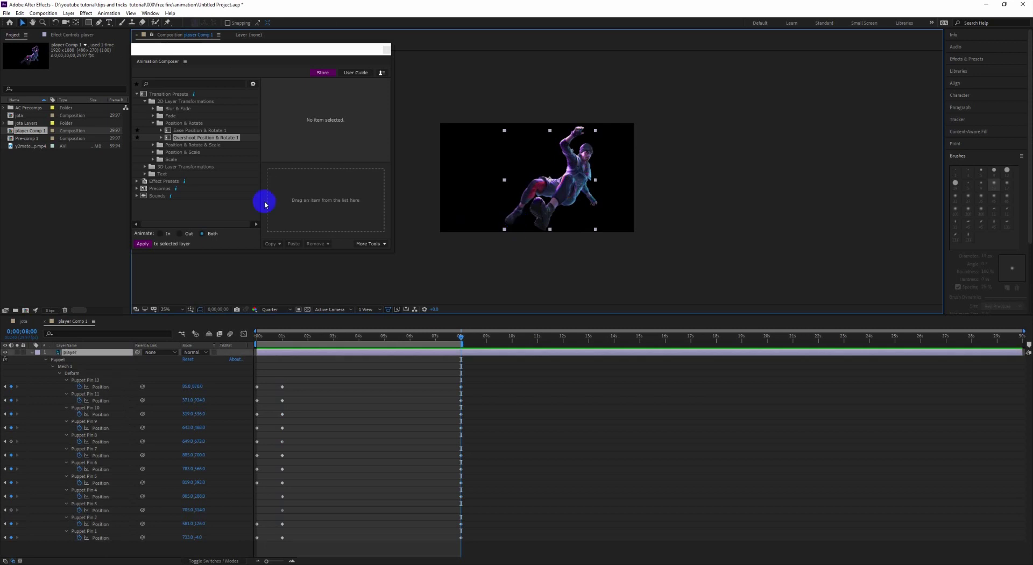
Pull Puppet Pin 12 left, Pin 11 right and nudge Pin 10 in the 8-second pose
click(100, 387)
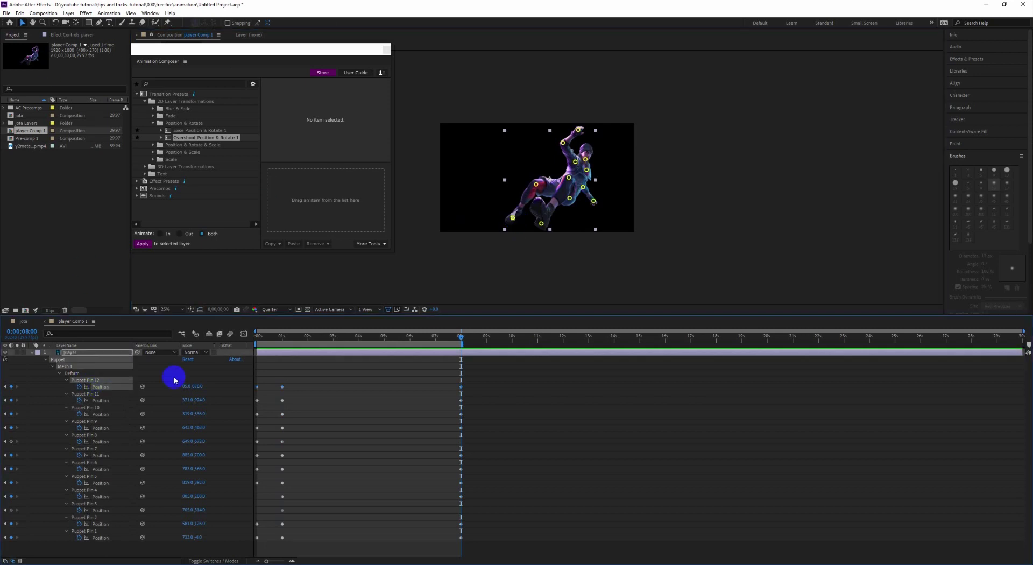
click(513, 218)
drag(513, 218, 508, 220)
drag(541, 223, 545, 224)
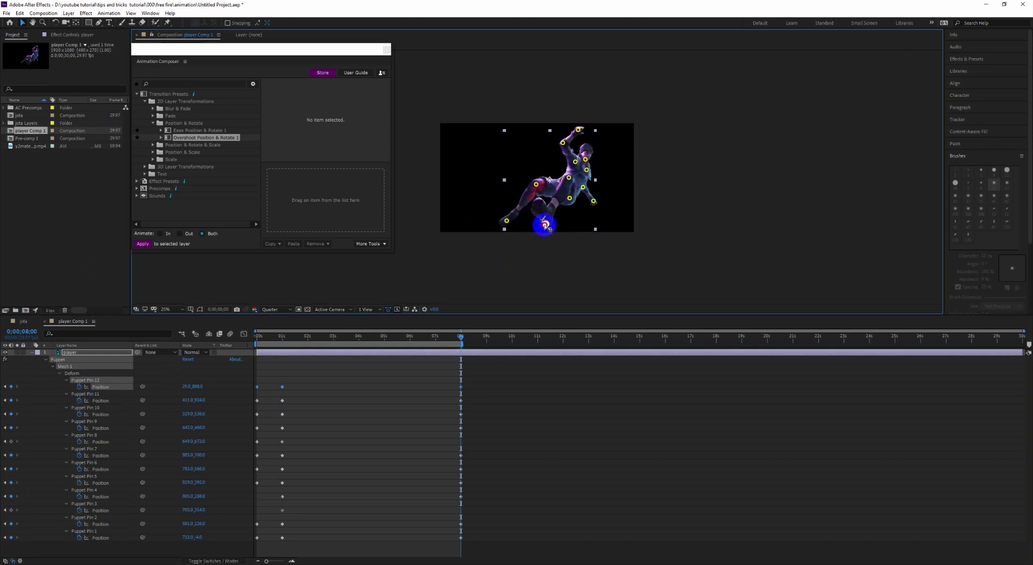
drag(537, 183, 536, 184)
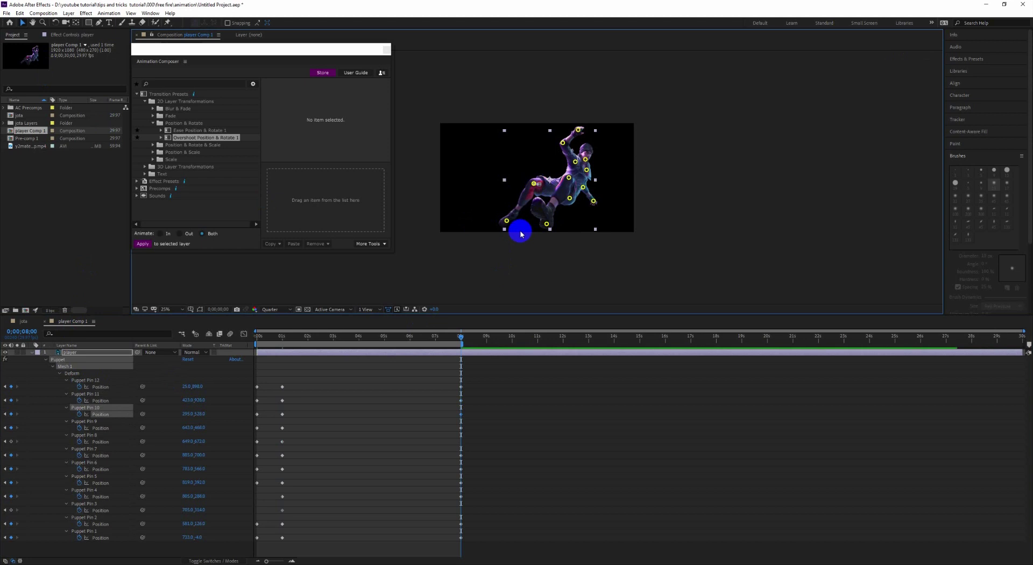
drag(507, 221, 506, 221)
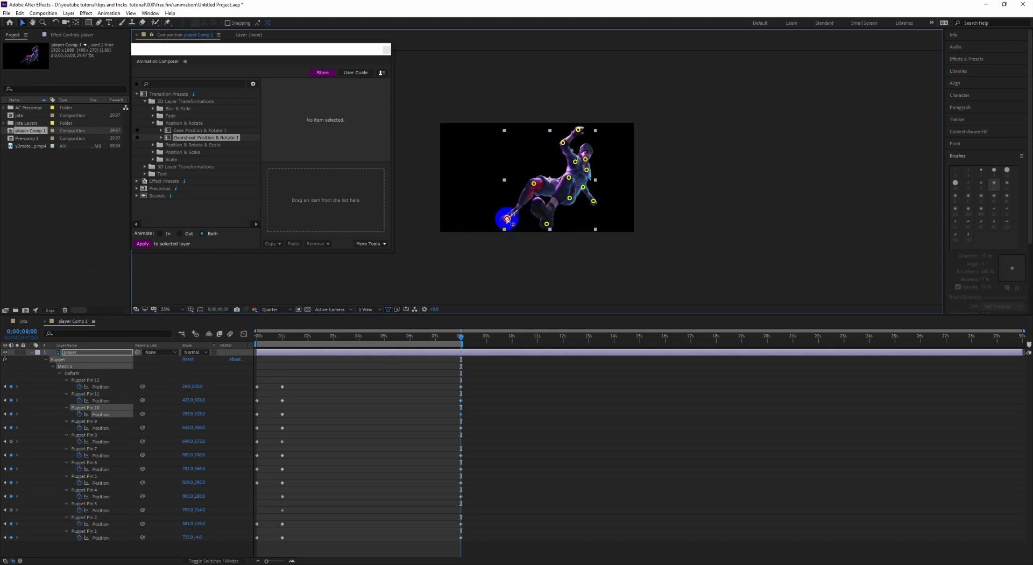
Fine-tune Pins 12 and 11, shift Pins 1 and 7, then return to the jota comp
click(507, 220)
drag(547, 224, 549, 224)
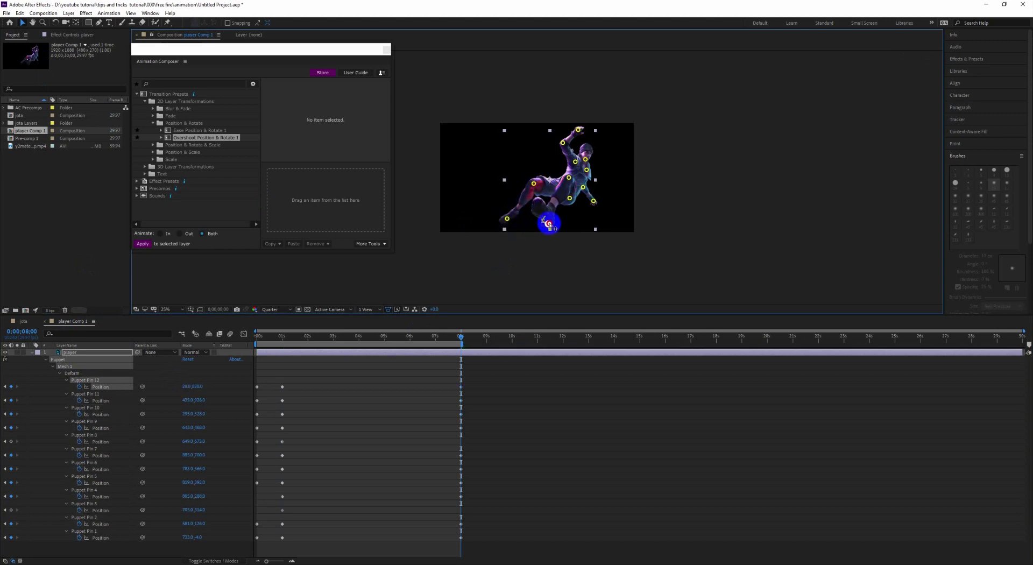
click(550, 223)
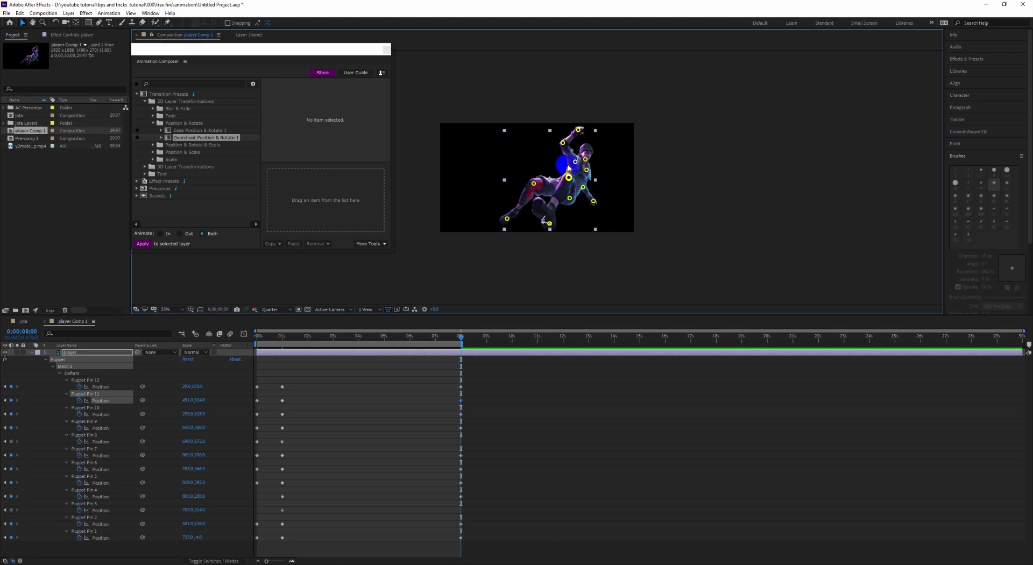
drag(578, 130, 575, 129)
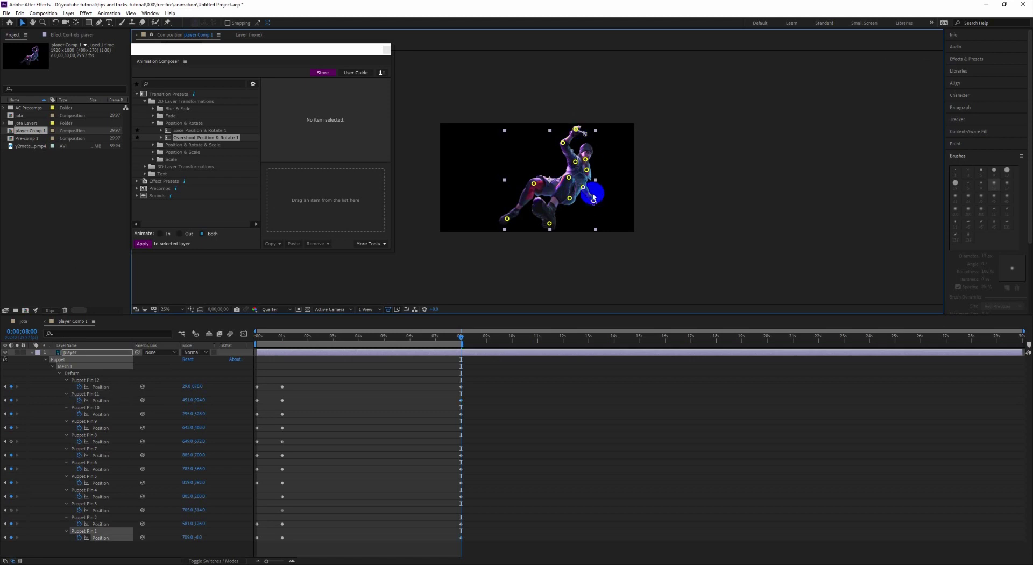
drag(597, 202, 595, 199)
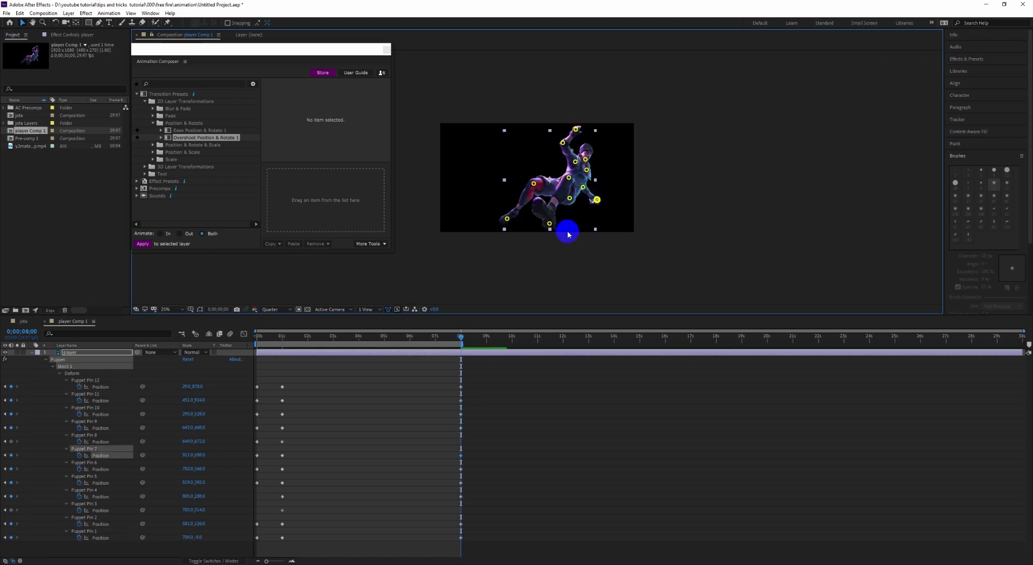
click(23, 321)
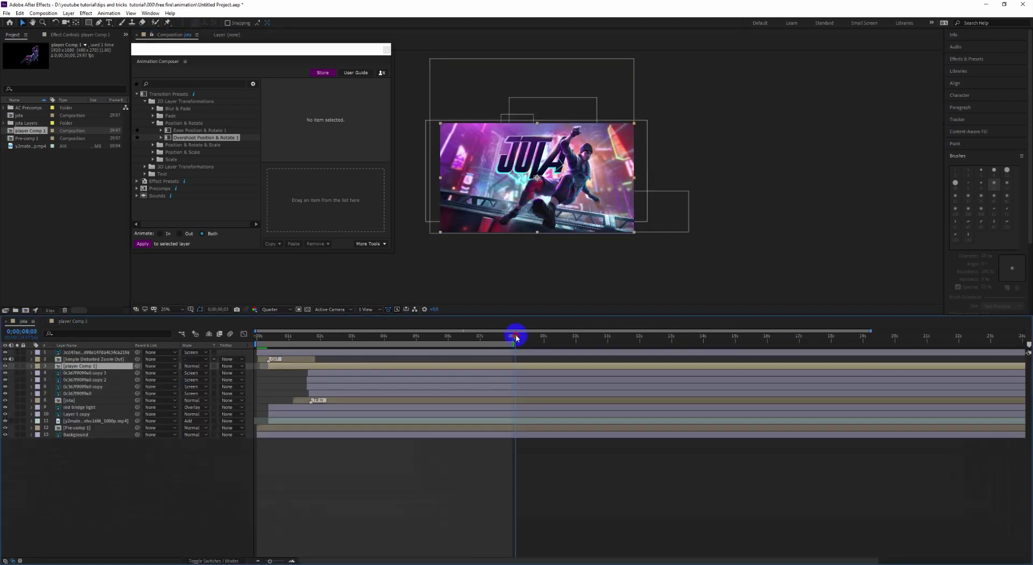
drag(516, 337, 300, 360)
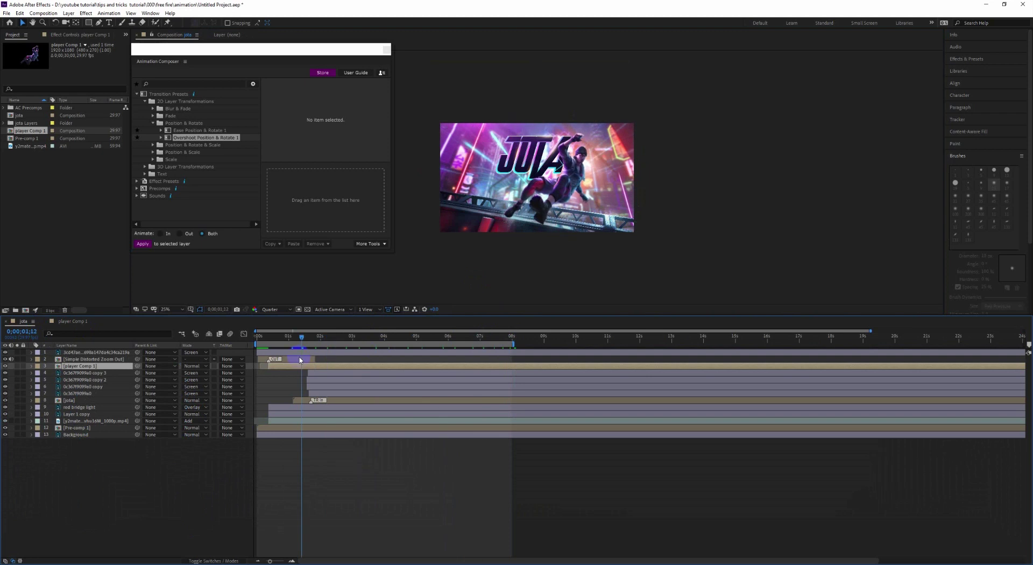
key(space)
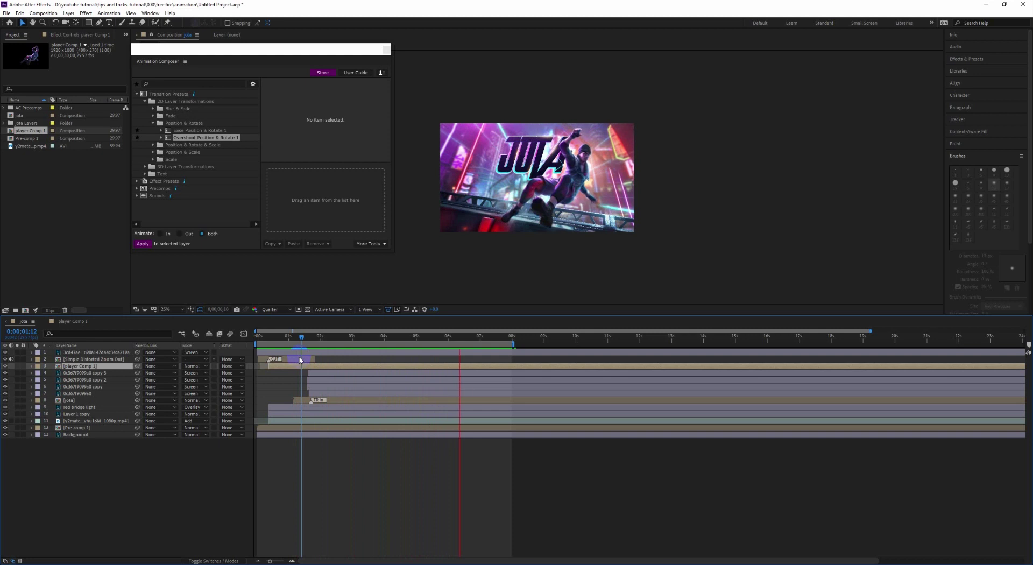
click(554, 232)
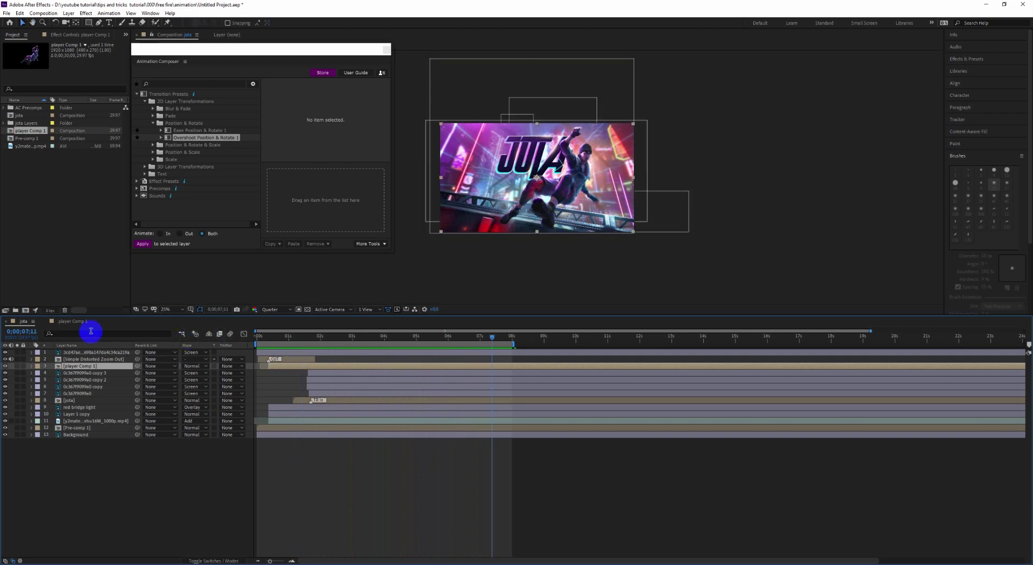
At the 8-second keyframe in player Comp 1, pull Pin 11 left and nudge Pins 12 and 10 left
click(75, 322)
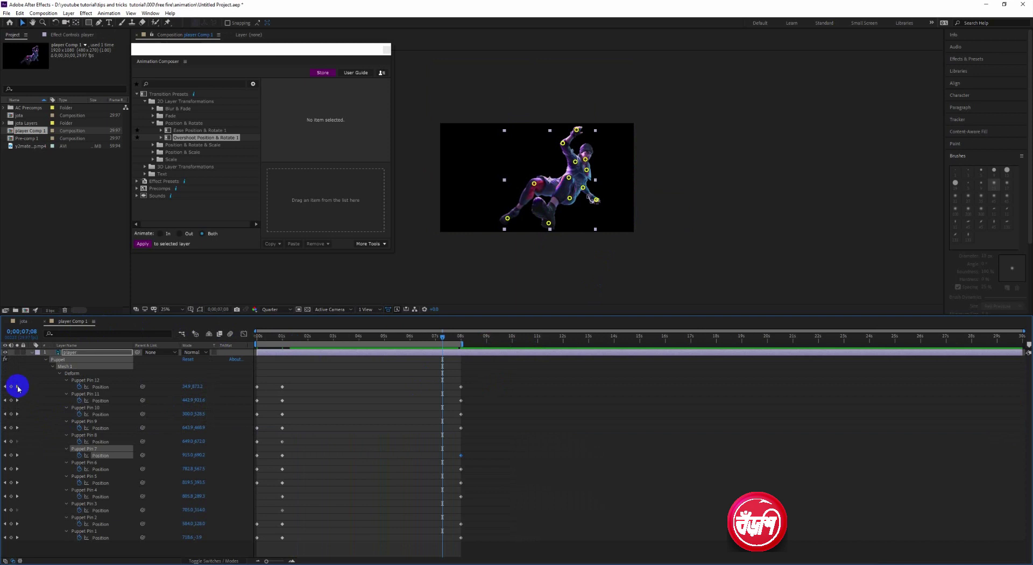
click(17, 386)
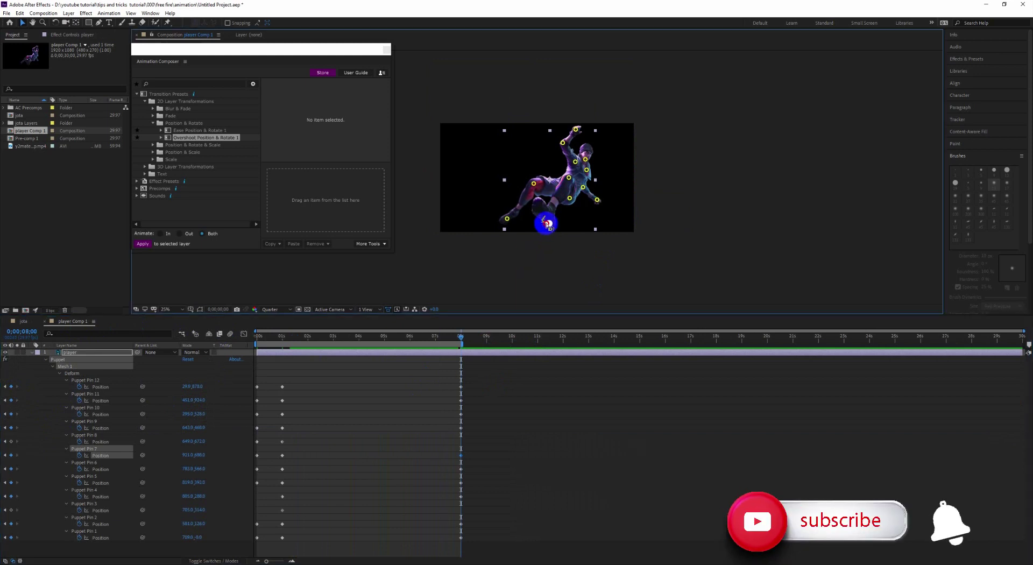
drag(549, 223, 533, 223)
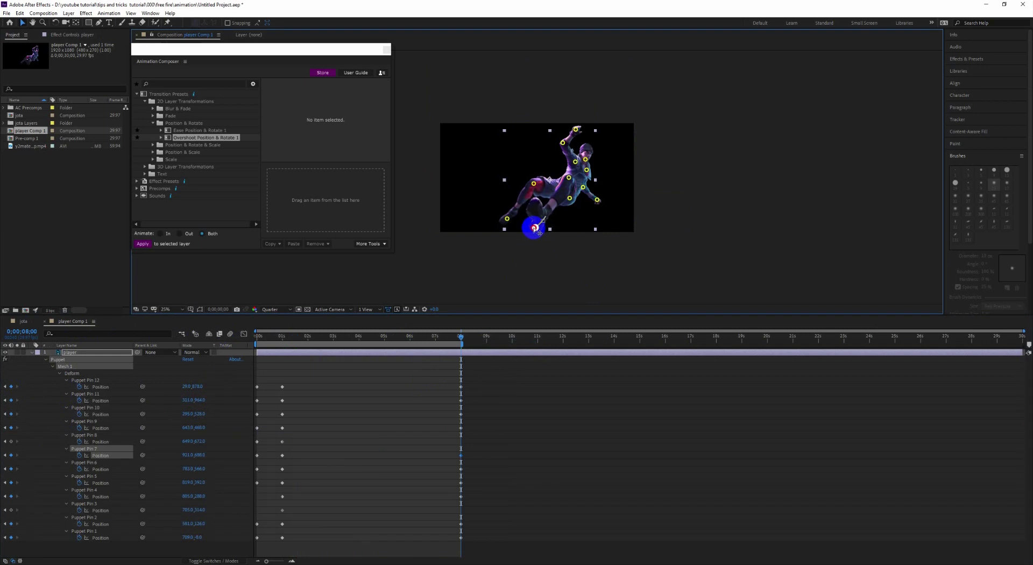
mouse_move(538, 228)
mouse_down()
mouse_move(501, 221)
mouse_move(538, 226)
mouse_up()
click(539, 228)
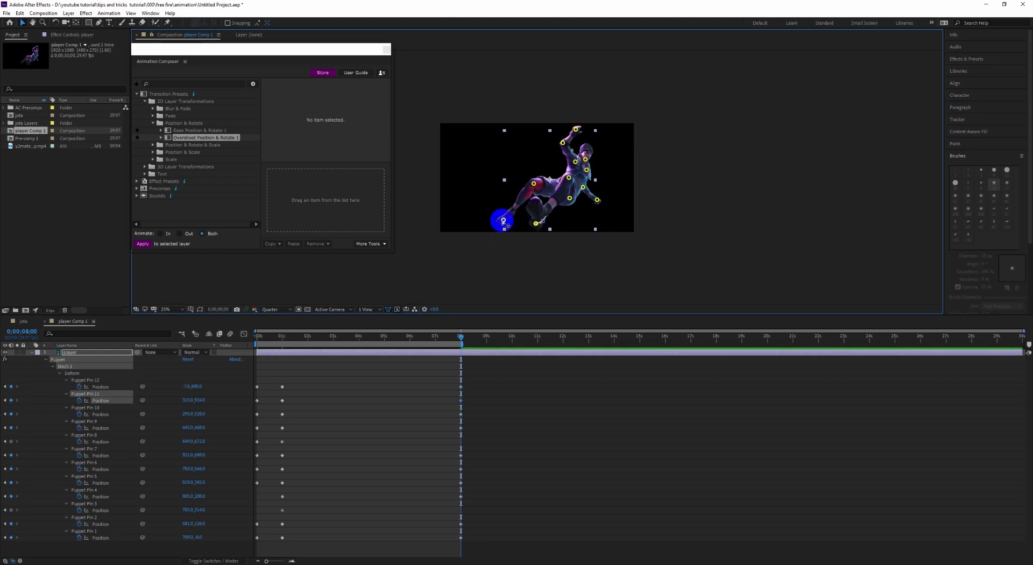
drag(502, 219, 499, 220)
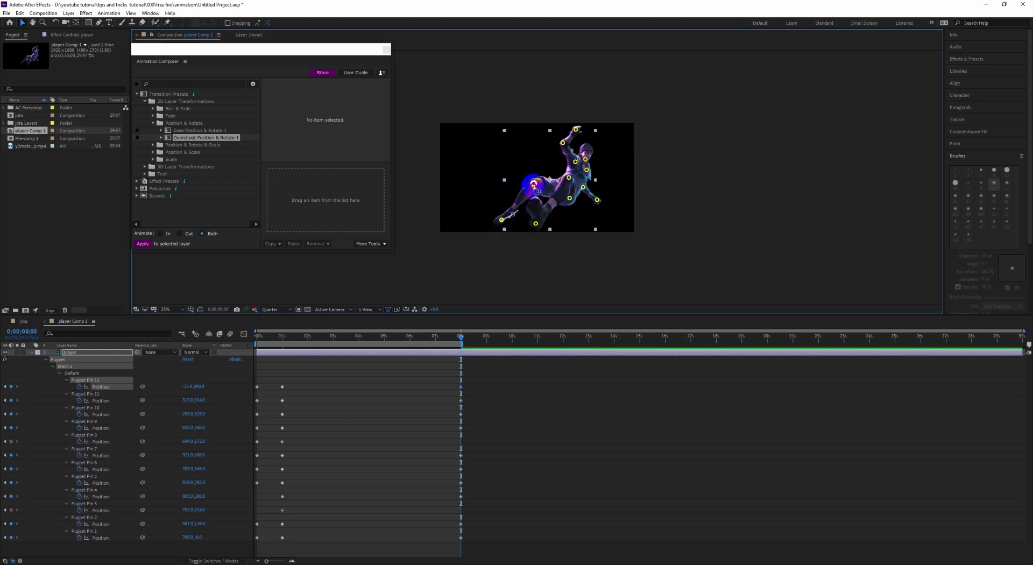
drag(533, 184, 530, 185)
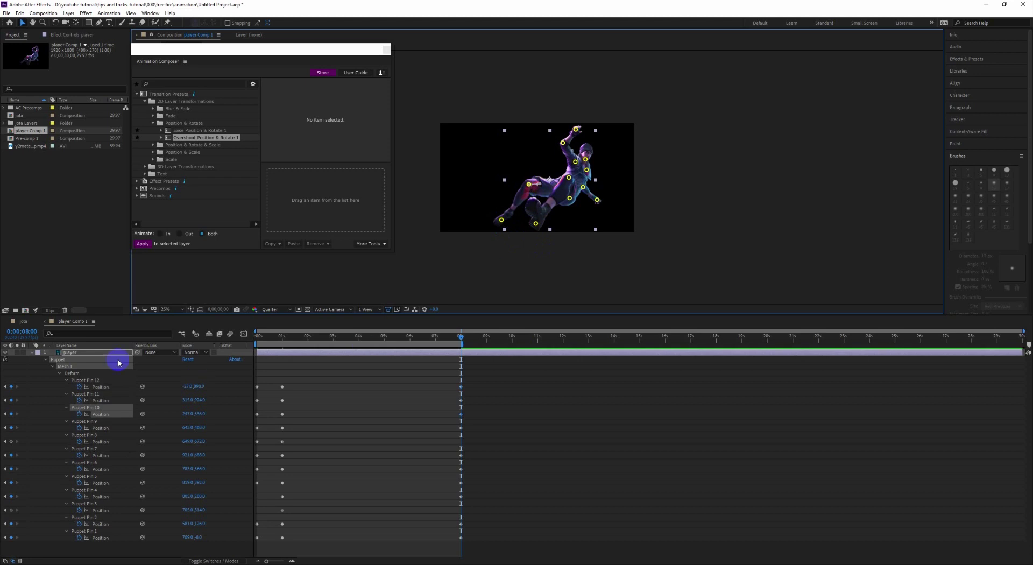
Return to the jota comp and move the current time back to about 3 seconds
click(23, 321)
click(516, 336)
drag(517, 336, 316, 369)
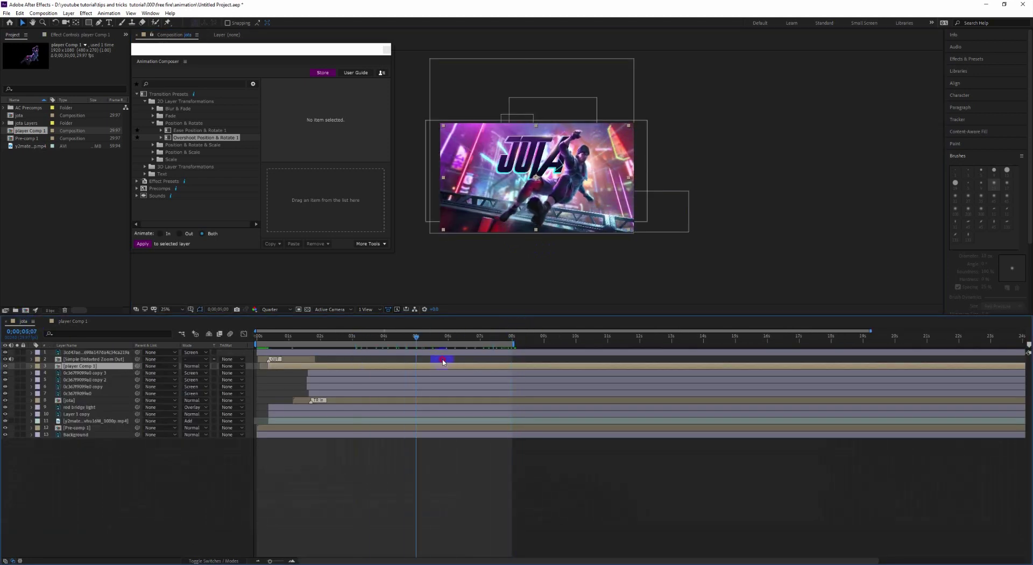
key(space)
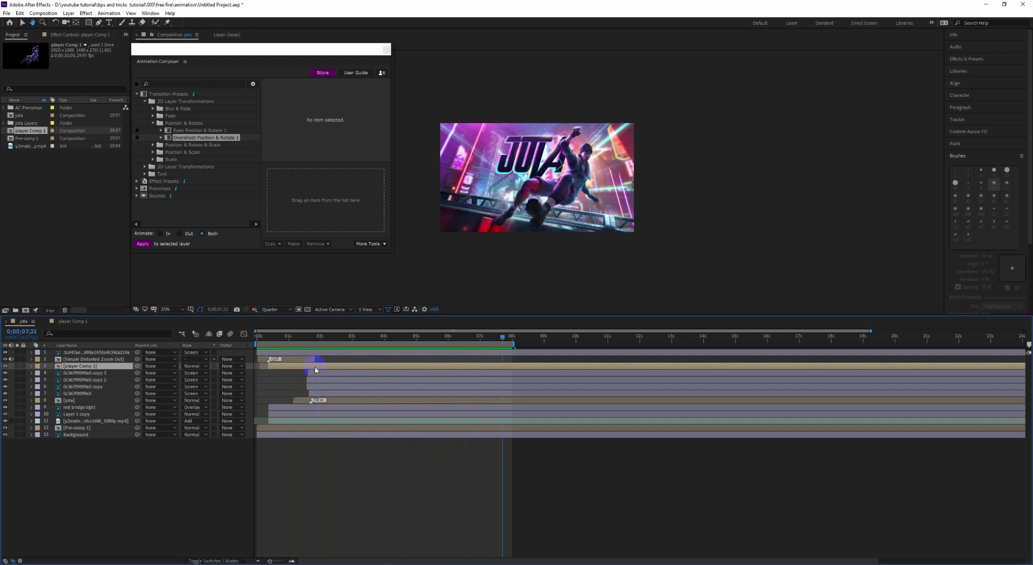
click(472, 365)
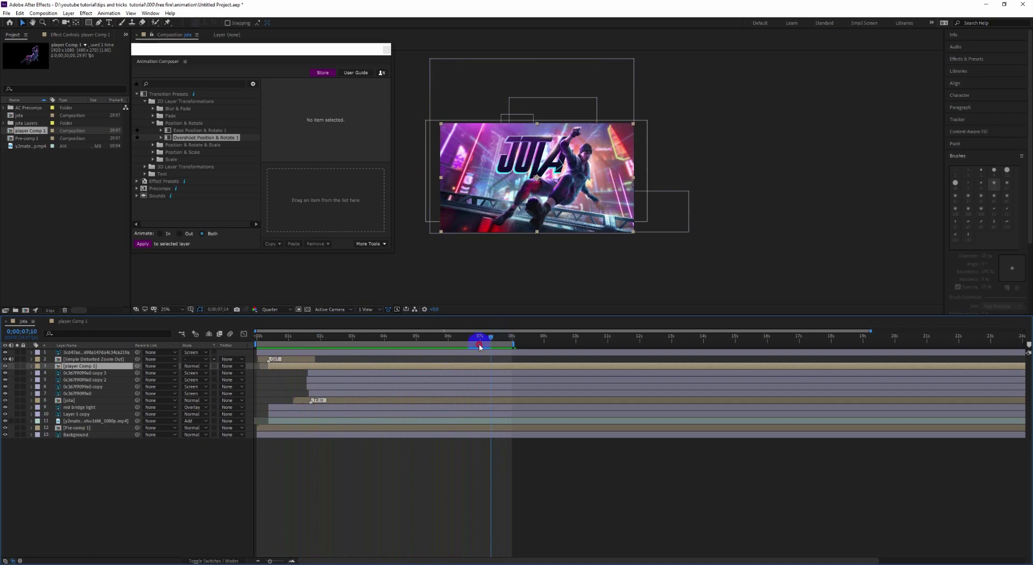
drag(504, 355, 311, 356)
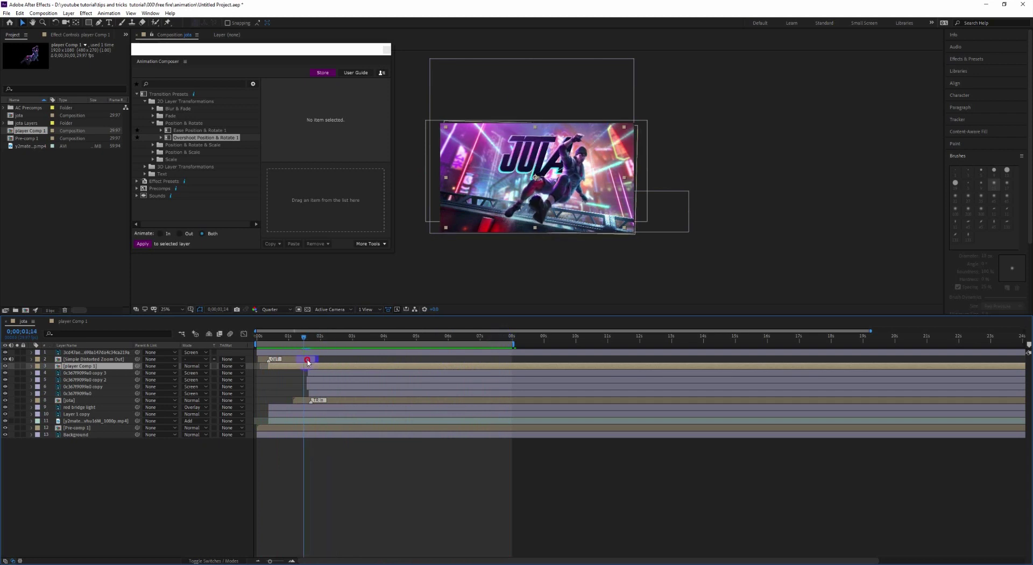
click(318, 376)
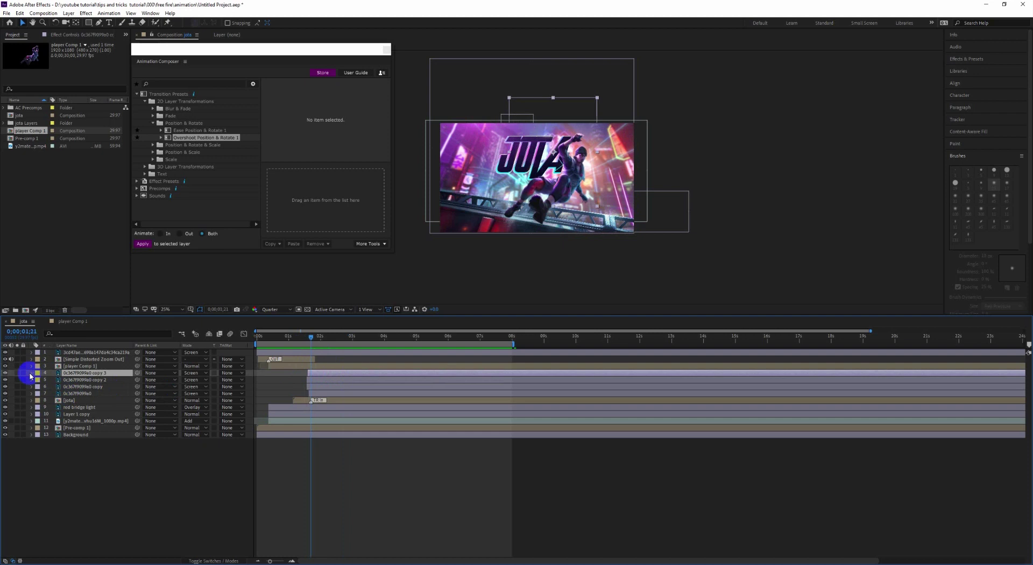
click(31, 373)
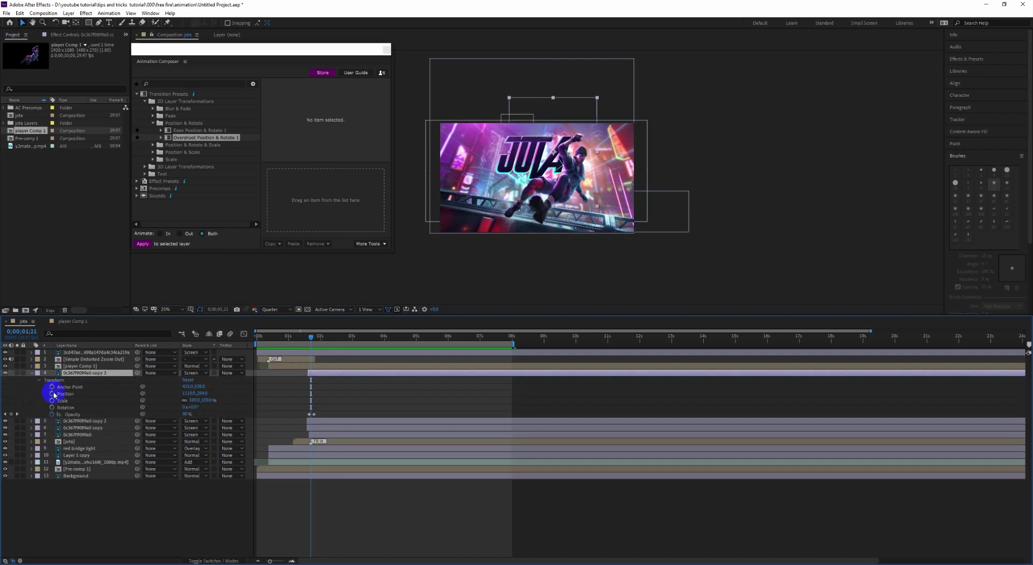
click(31, 373)
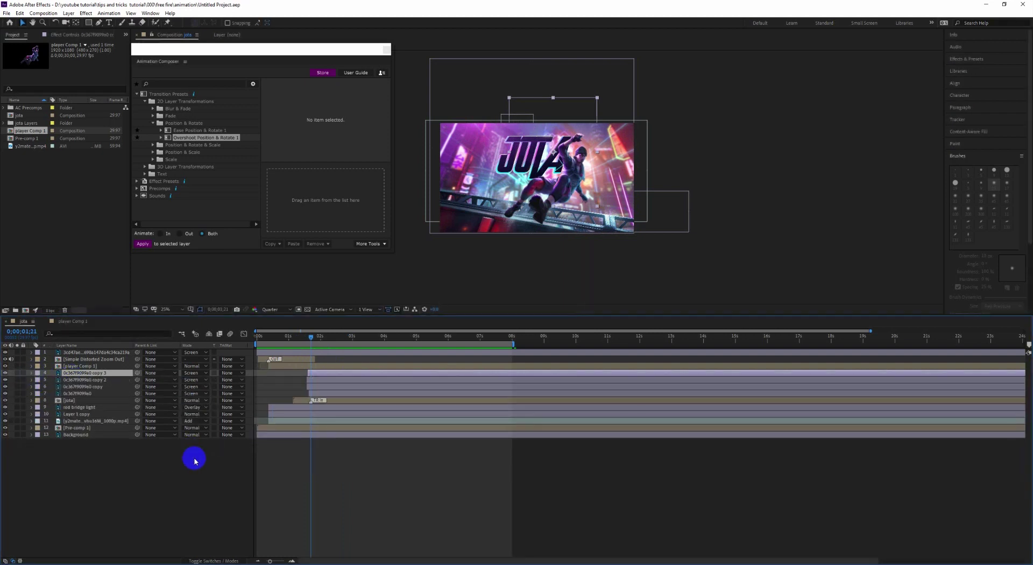
drag(309, 340, 228, 347)
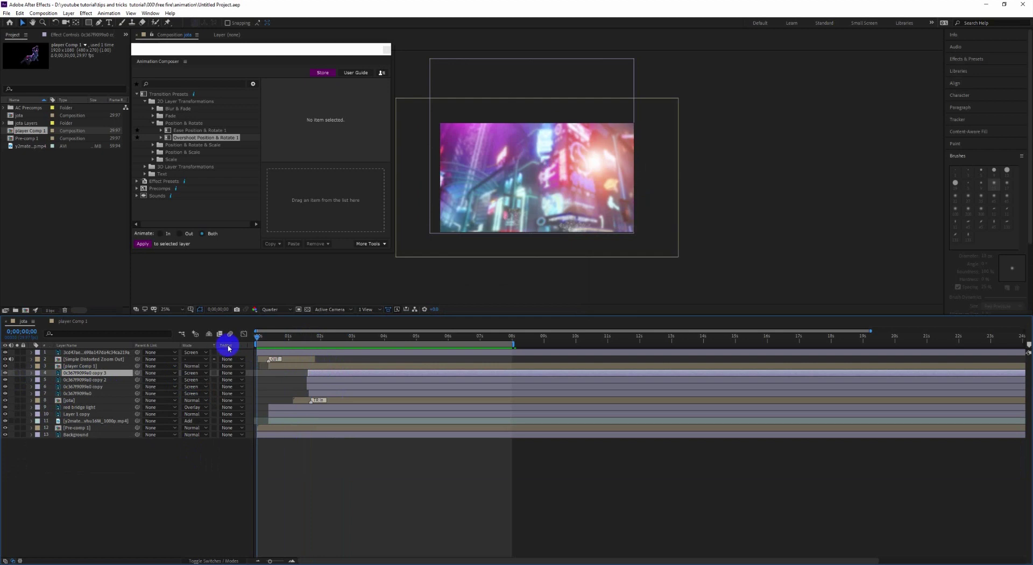
key(space)
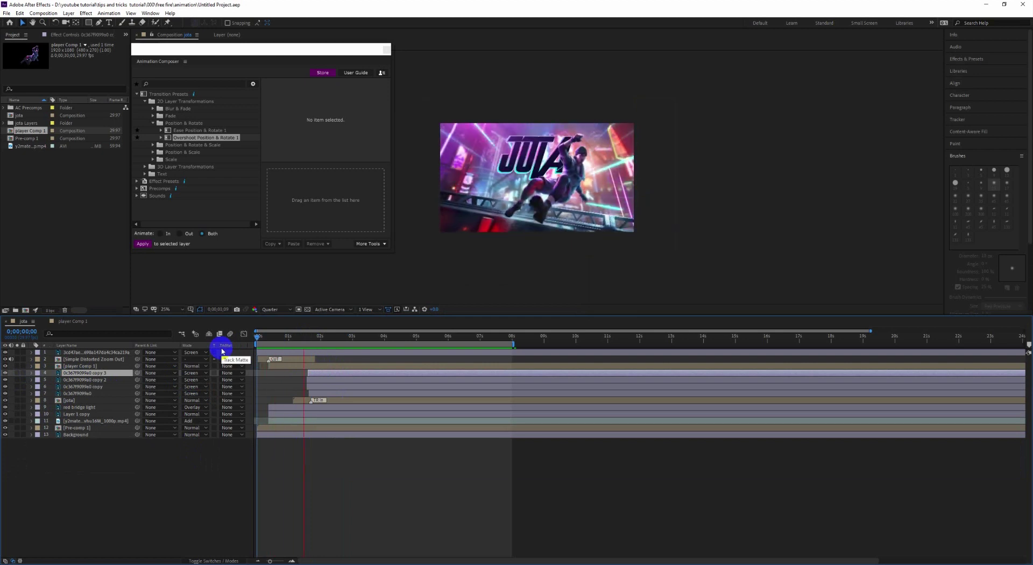